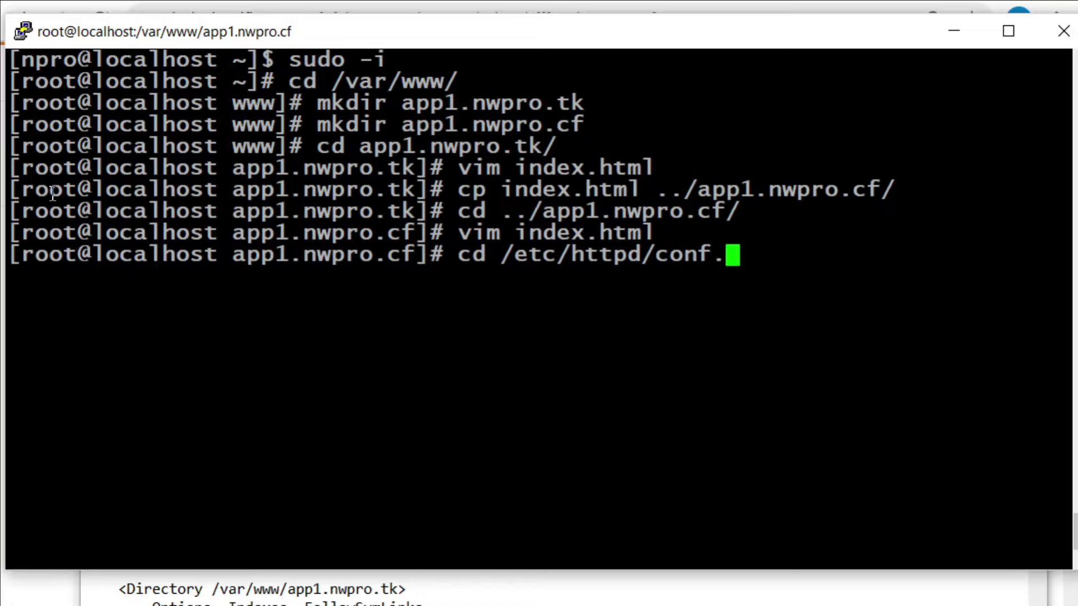
- Change to /etc/httpd/conf.d and open a new file app1.nwpro.cf.conf in vim, ready for inserting text
key(Return)
text(vim)
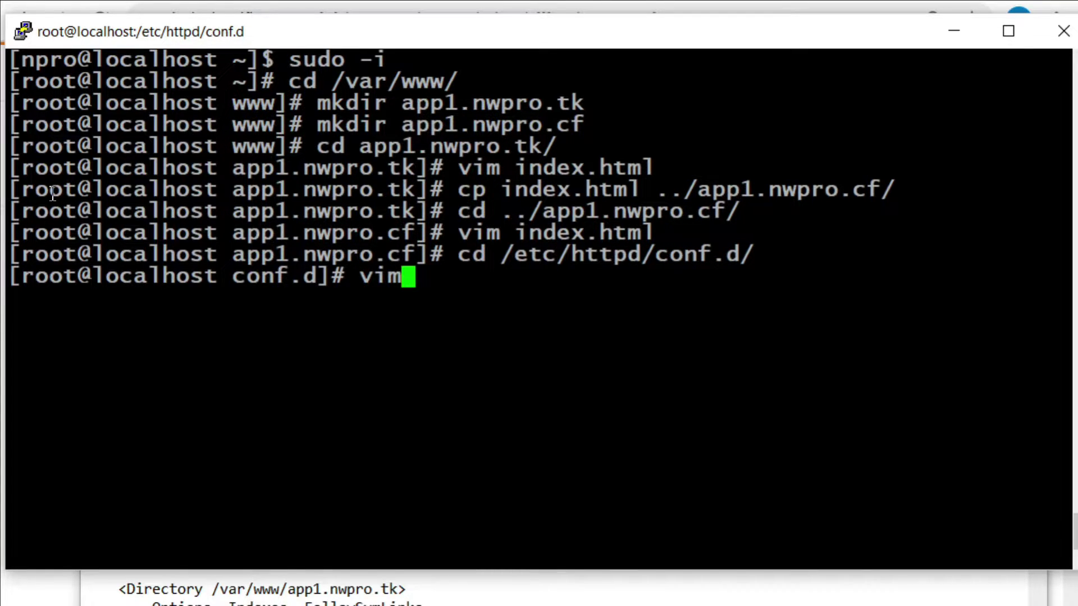
text( app1.nwpro.cf.comf)
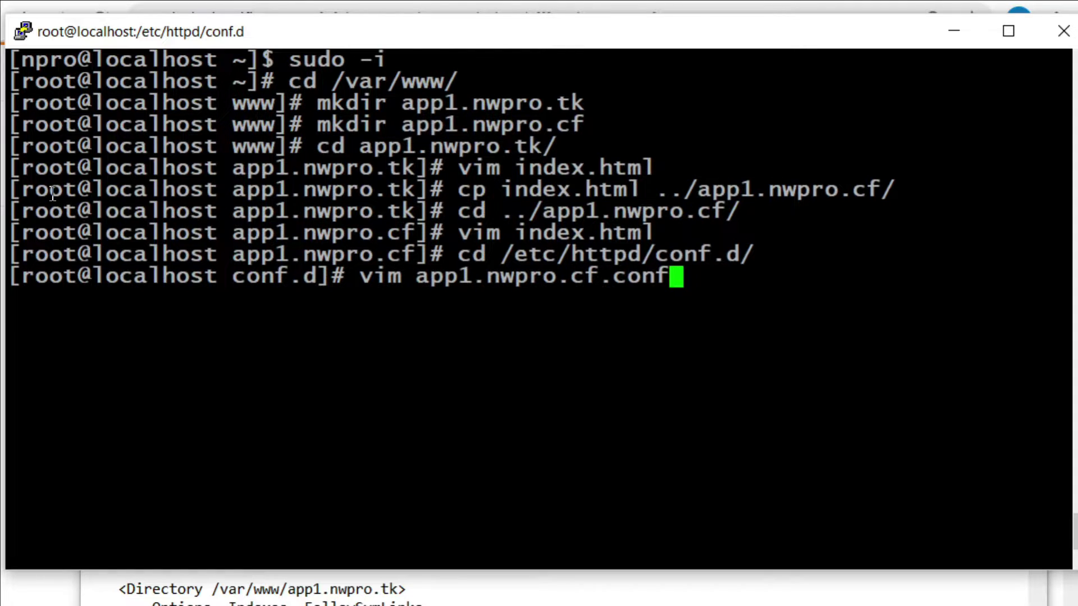
key(Return)
key(i)
- Copy the nwpro.cf VirtualHost block from vhost.txt in Notepad into app1.nwpro.cf.conf, then save and quit vim
click(128, 594)
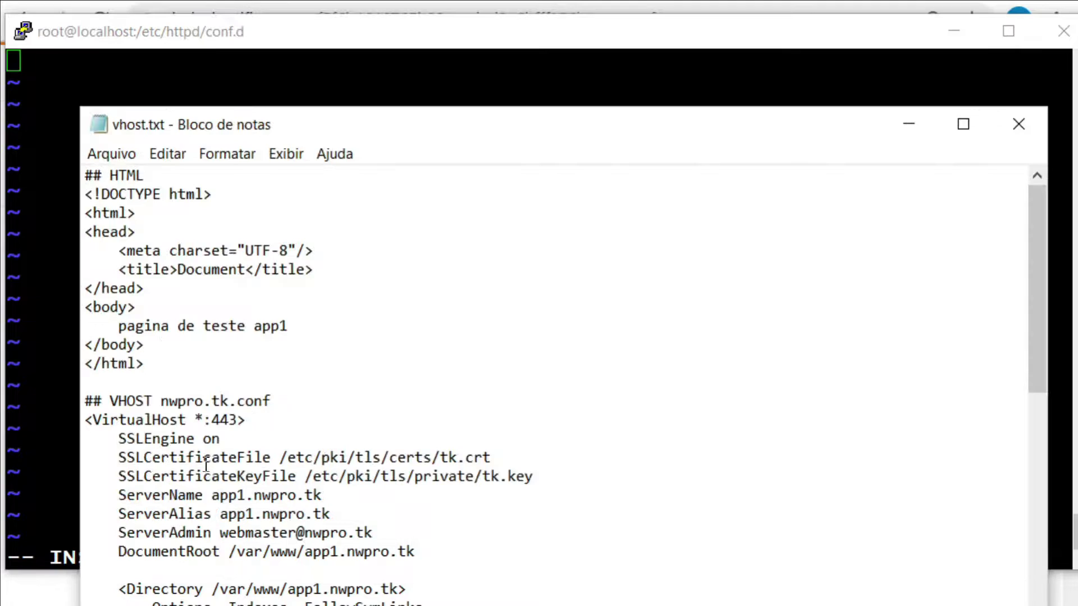
scroll(205, 476, down, 6)
drag(86, 439, 360, 587)
key(super+c)
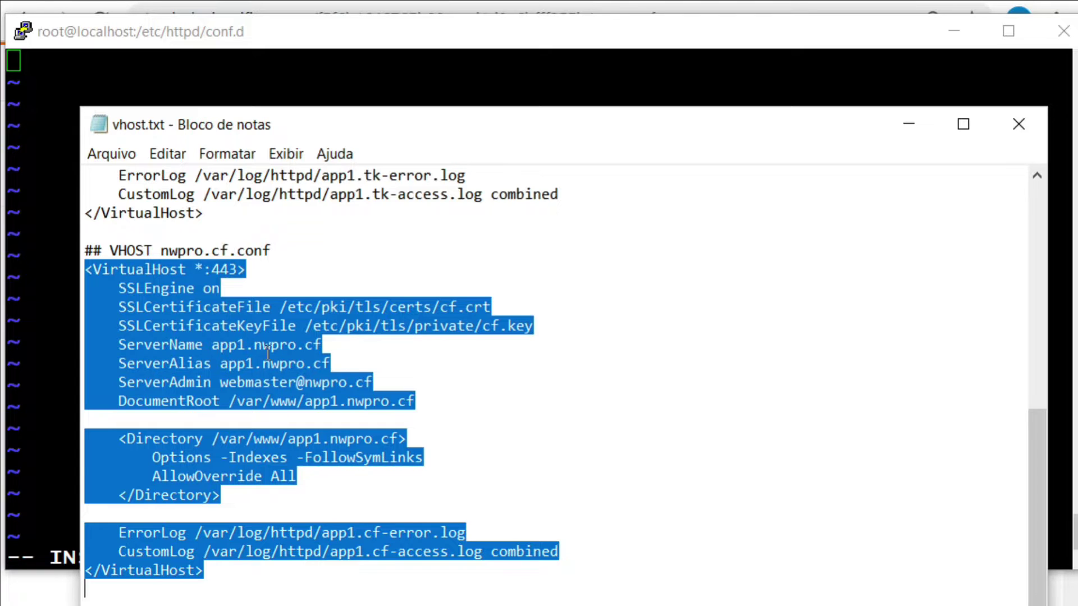
click(48, 349)
right_click(47, 349)
key(Escape)
text(:wq)
key(Return)
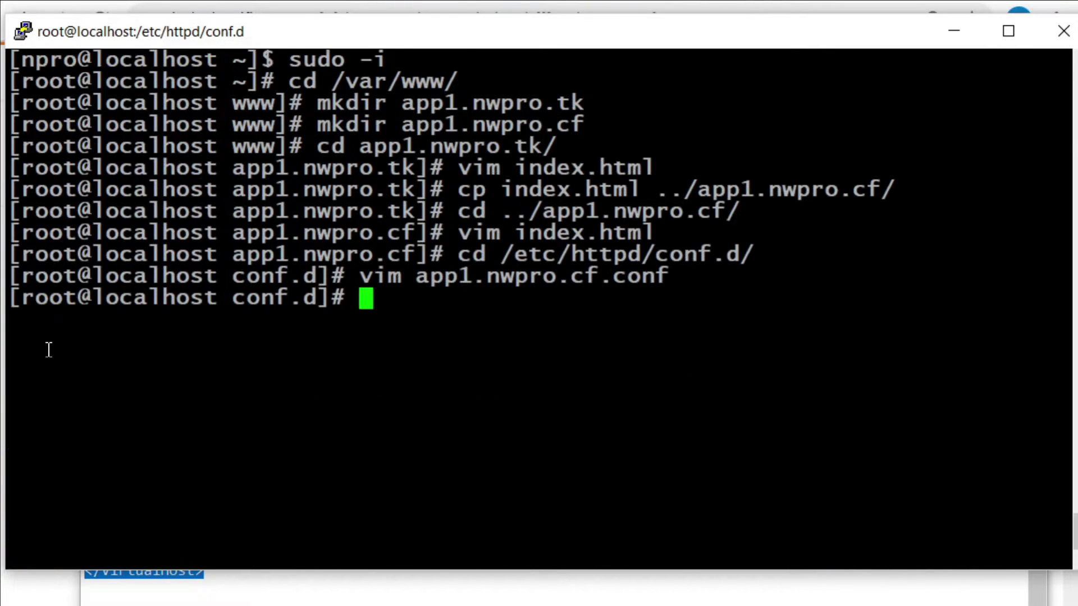
- Open a new file app1.nwpro.tk.conf in vim, ready for inserting text
text(vim app)
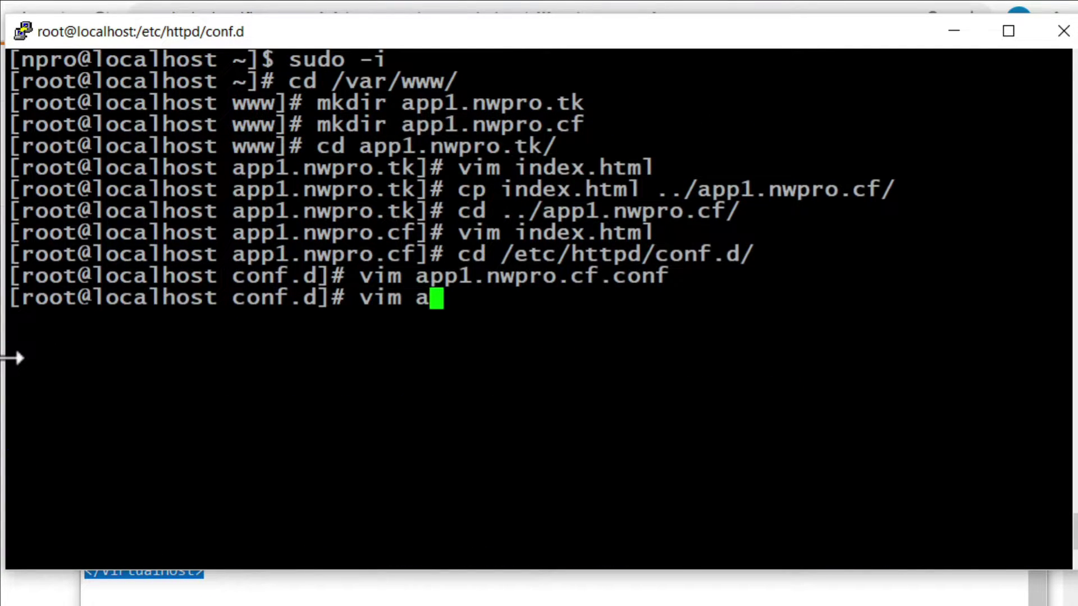
key(Tab)
key(Left)
key(Left)
key(Left)
key(Left)
key(Left)
key(Left)
key(BackSpace)
key(BackSpace)
text(tk)
key(Return)
key(i)
- Copy the nwpro.tk VirtualHost block from vhost.txt in Notepad into app1.nwpro.tk.conf, then save and quit vim
click(101, 585)
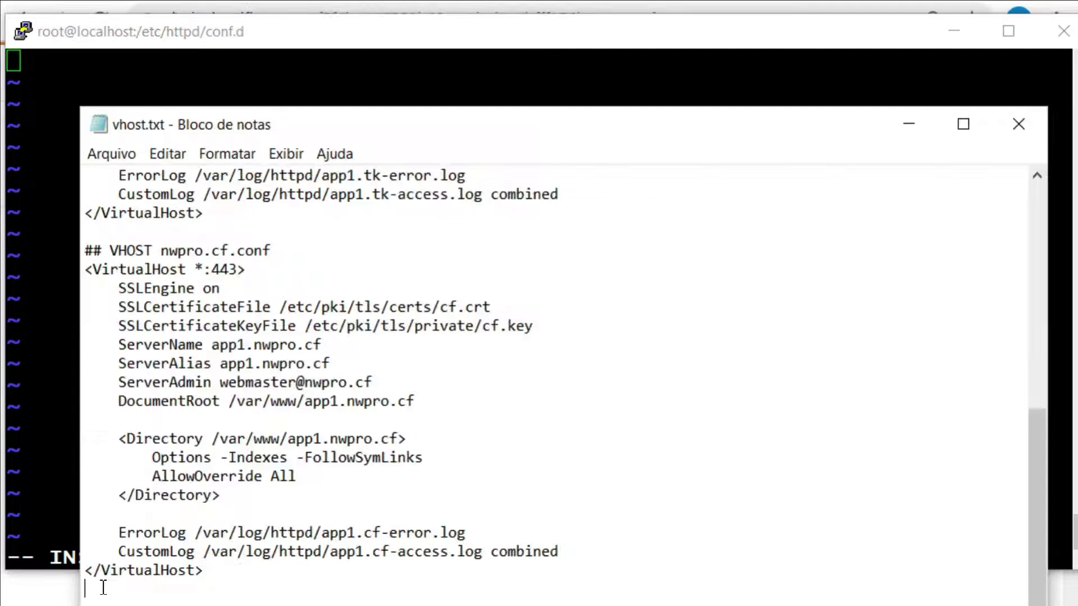
scroll(217, 390, up, 3)
drag(217, 390, 88, 422)
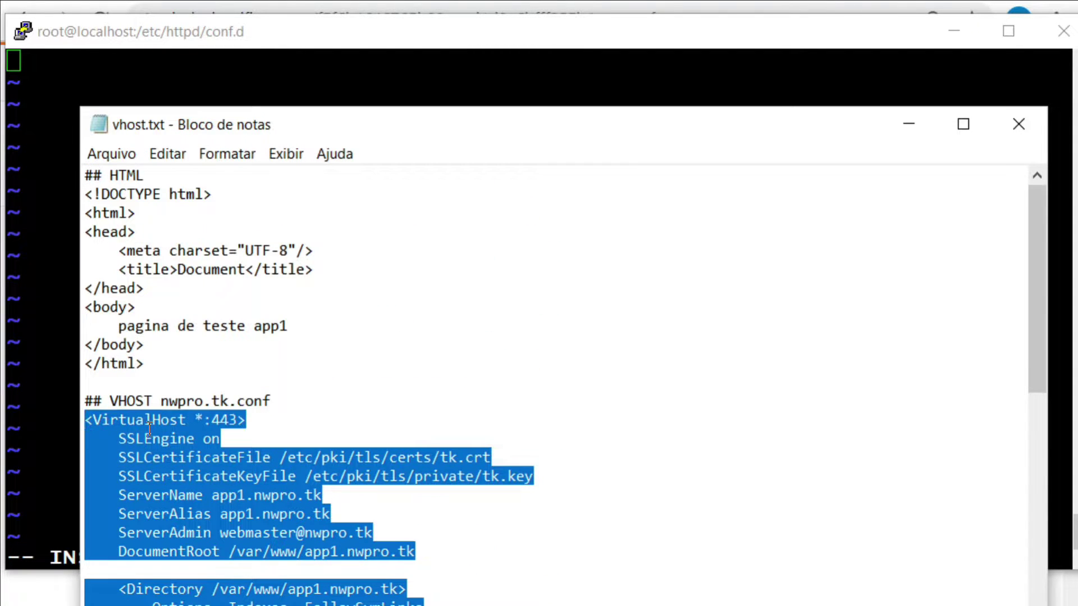
key(ctrl+c)
click(34, 429)
right_click(62, 426)
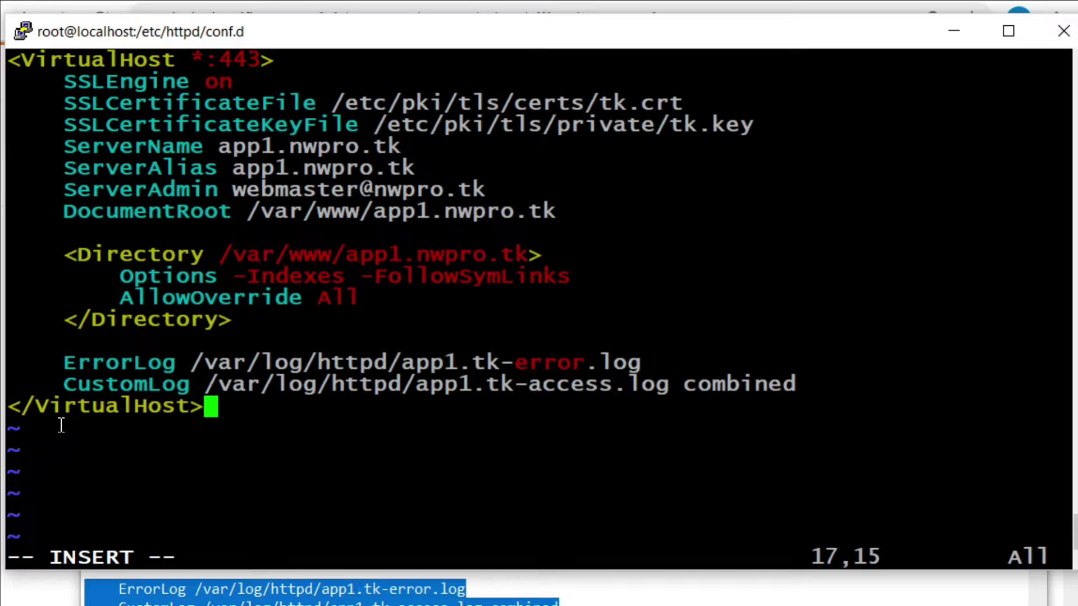
key(Escape)
text(:wq)
key(Return)
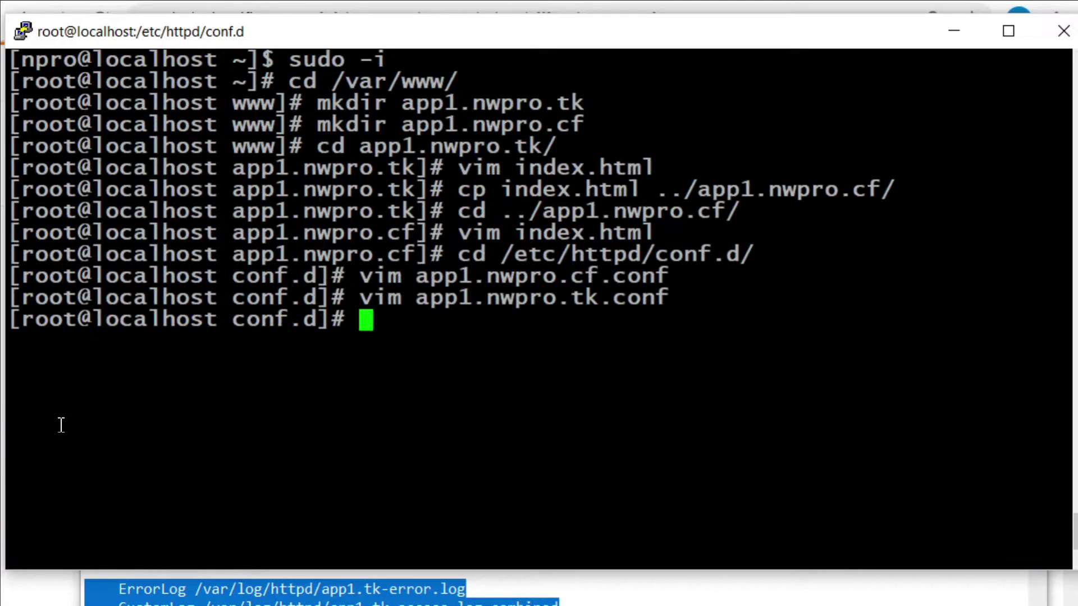
- Check the Apache configuration syntax with apachectl -t and restart the httpd service with systemctl
text(apachectl -t)
key(Return)
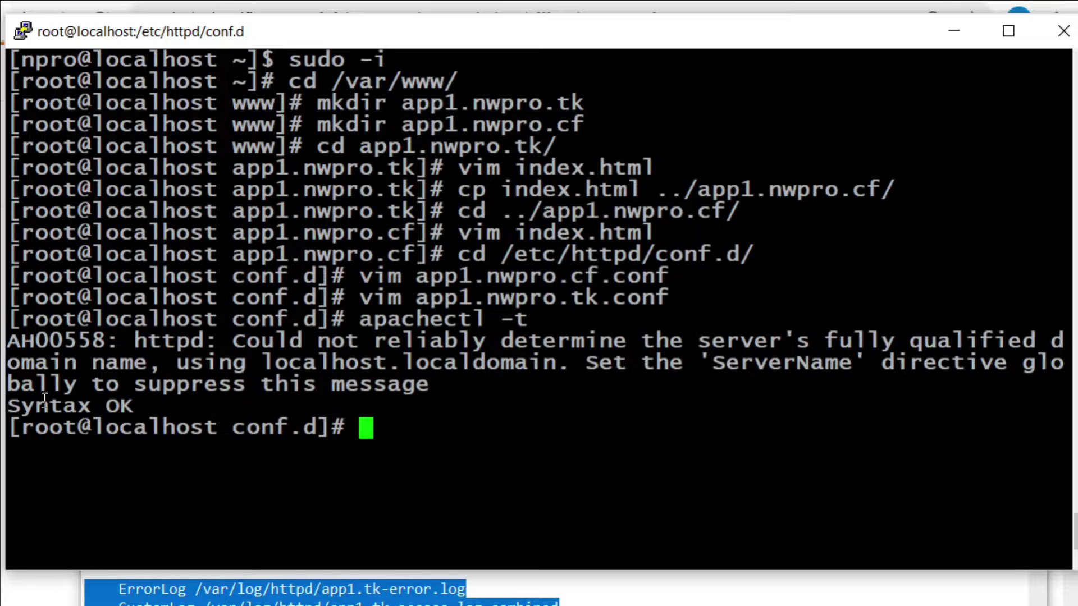
text(systemctl restart httpfd)
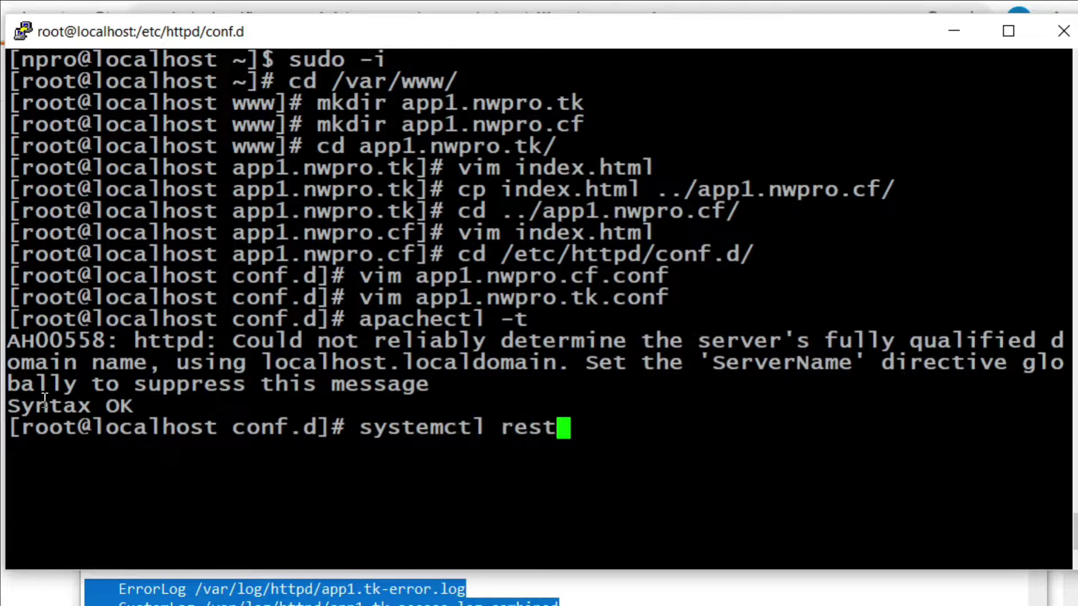
key(BackSpace)
key(BackSpace)
text(d)
key(Return)
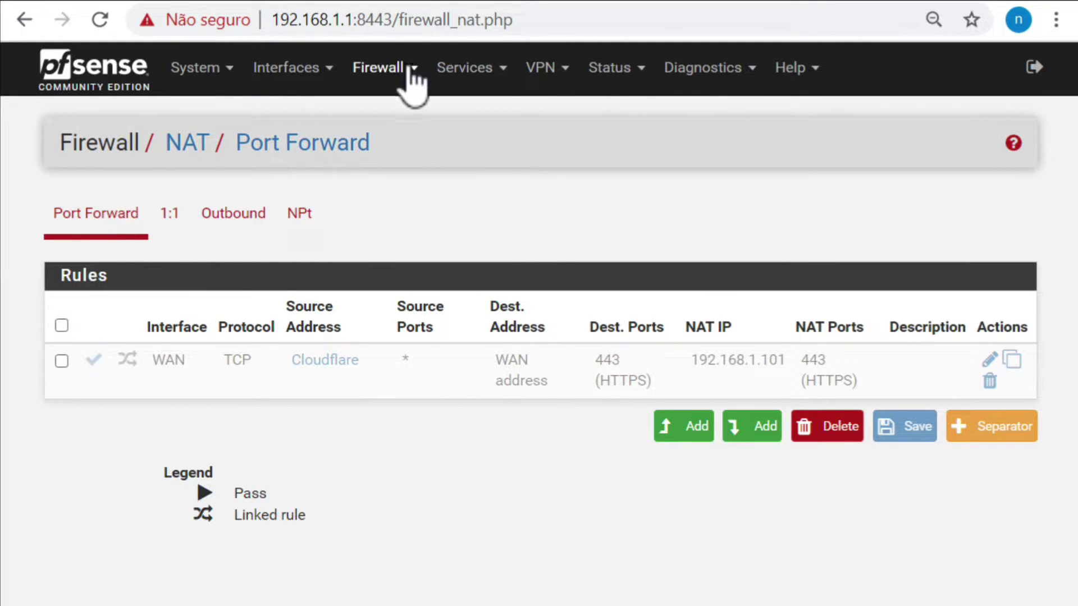
- Switch to pfSense and review the networks listed in the Cloudflare firewall alias
click(410, 70)
click(400, 118)
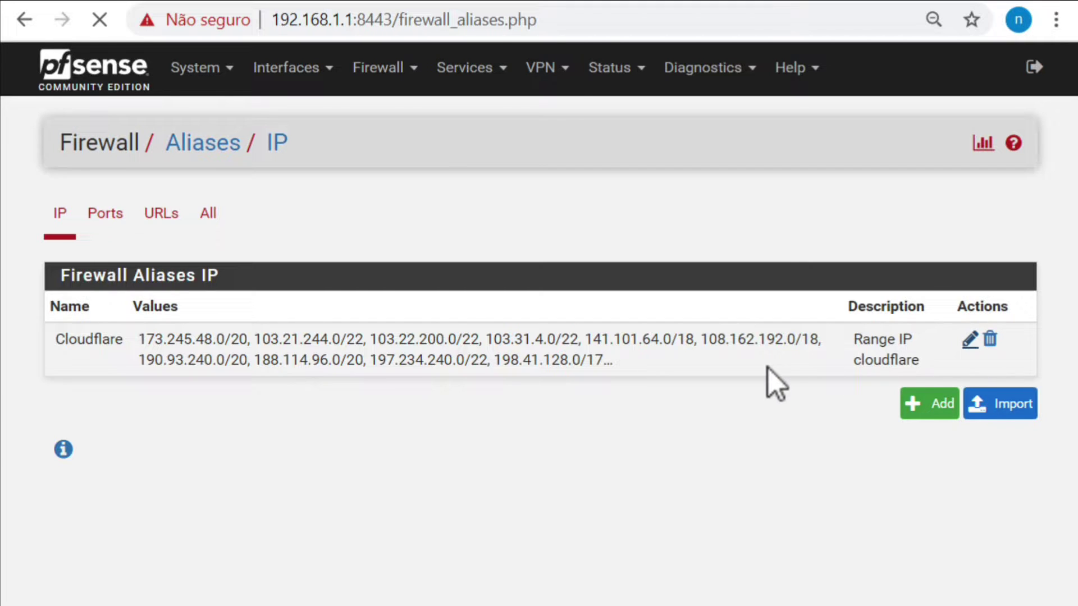
scroll(766, 375, down, 7)
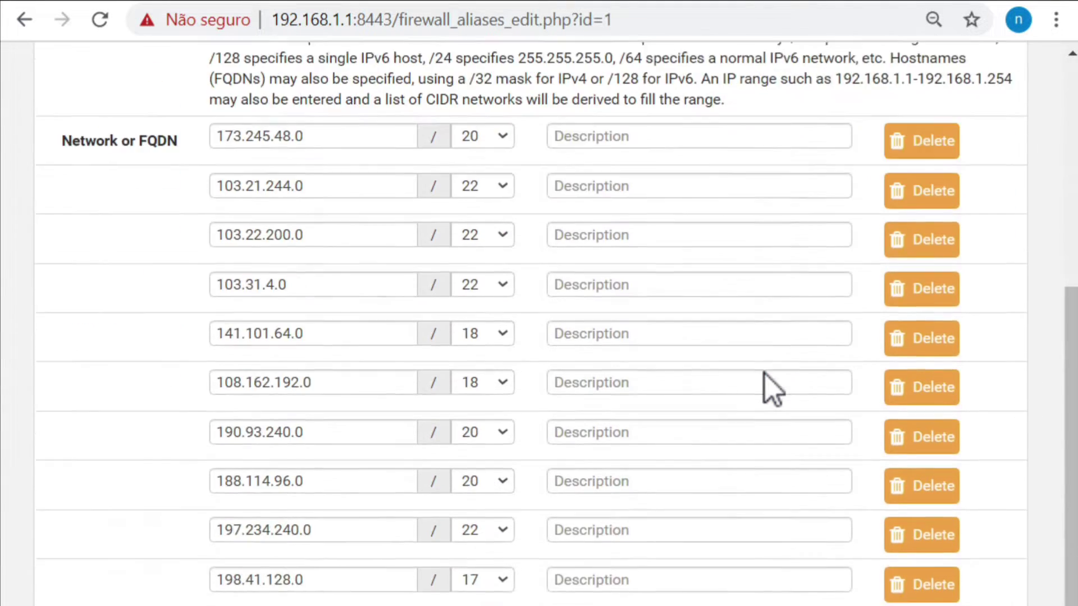
scroll(766, 375, down, 3)
scroll(766, 375, up, 2)
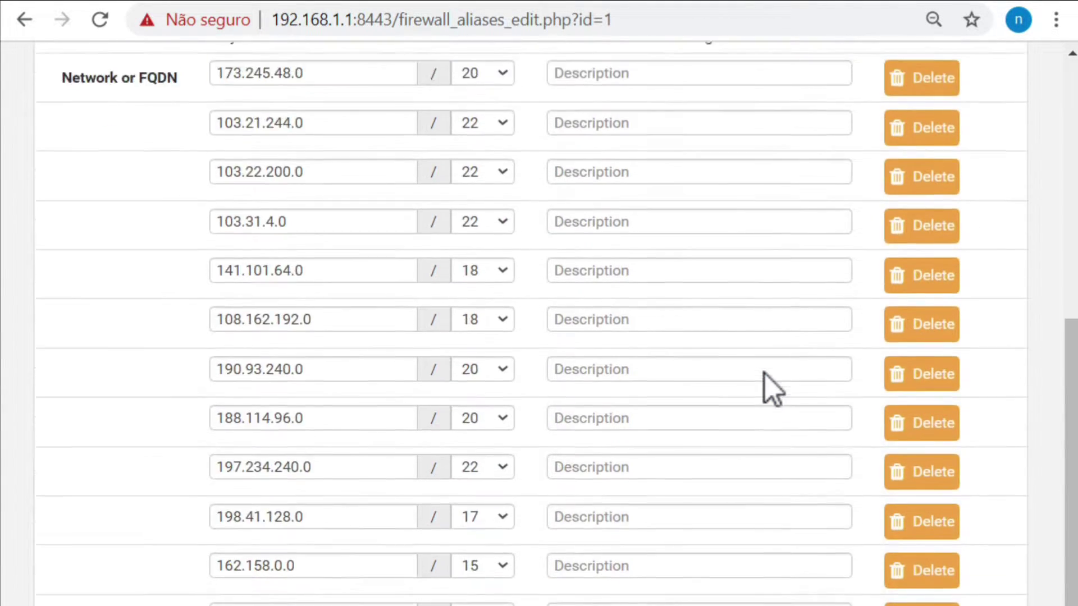
scroll(766, 375, up, 8)
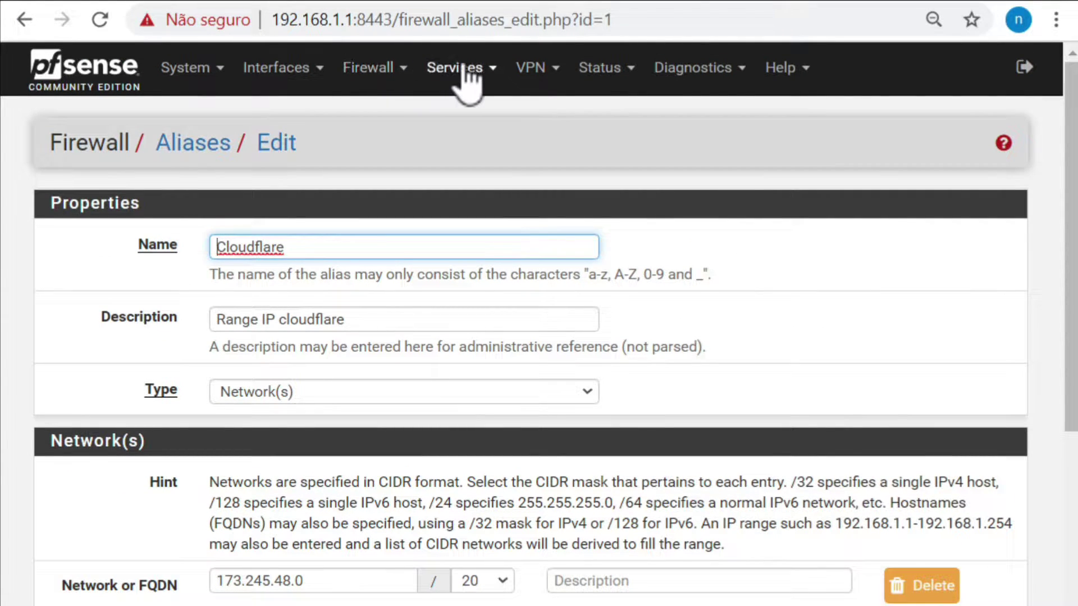
- Enable the WAN HTTPS port forward rule from the Cloudflare alias to 192.168.1.101 and apply the changes
click(375, 70)
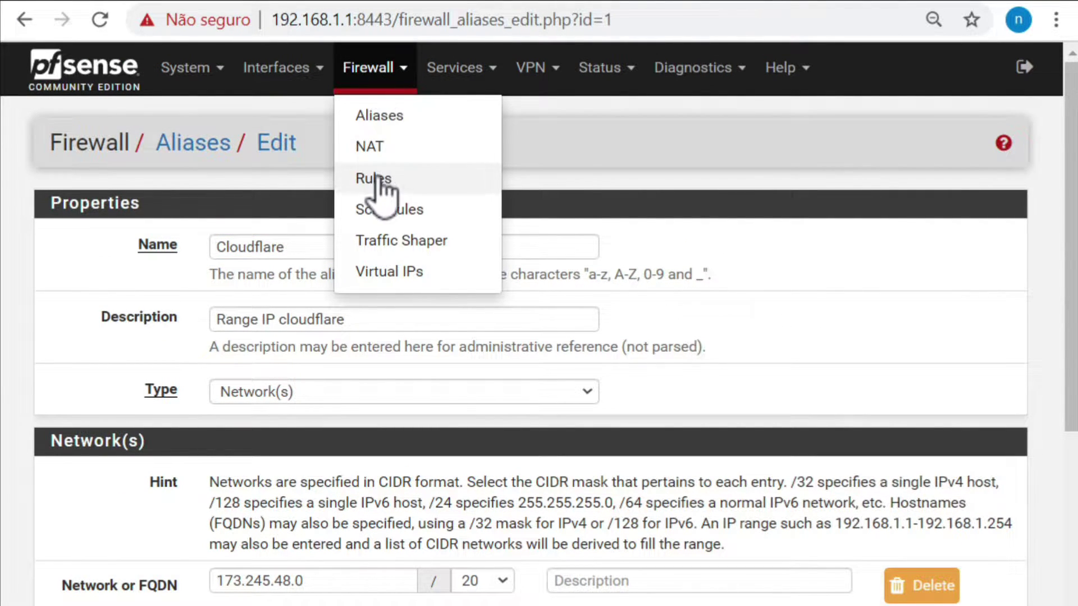
click(416, 150)
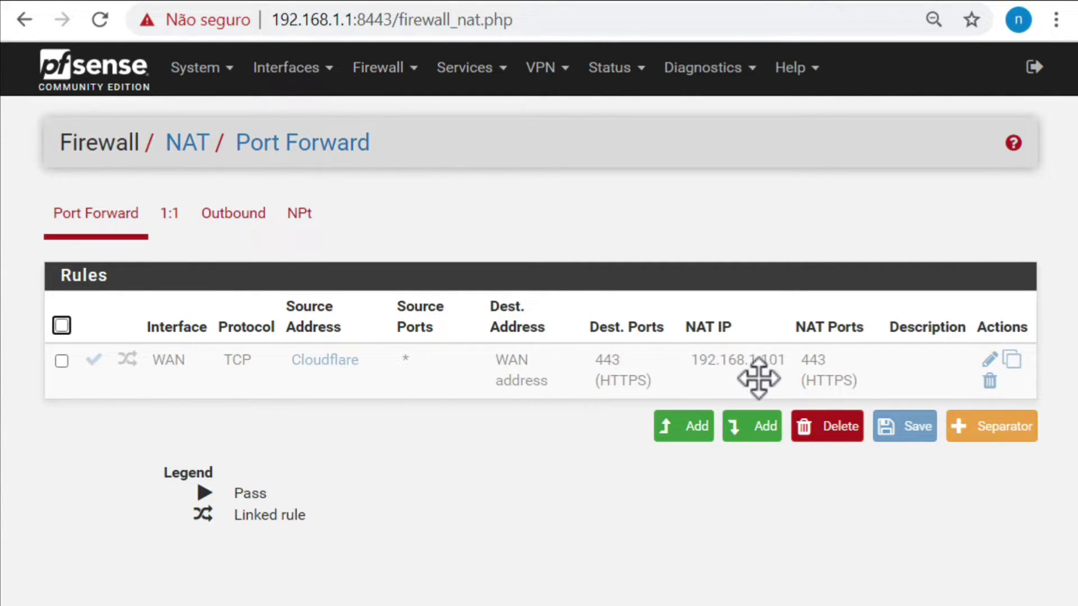
click(96, 361)
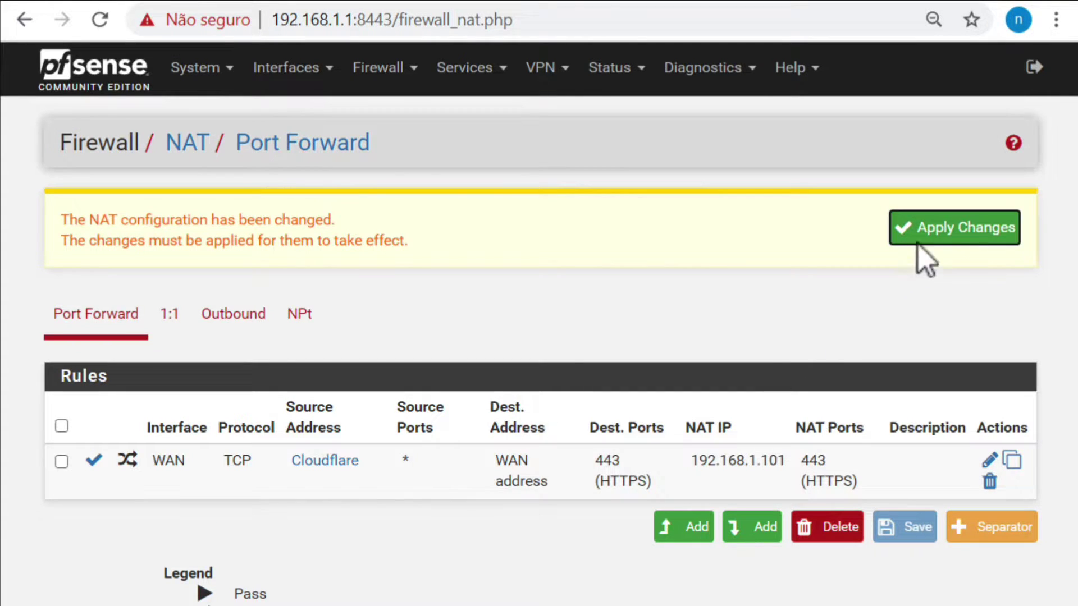
click(925, 240)
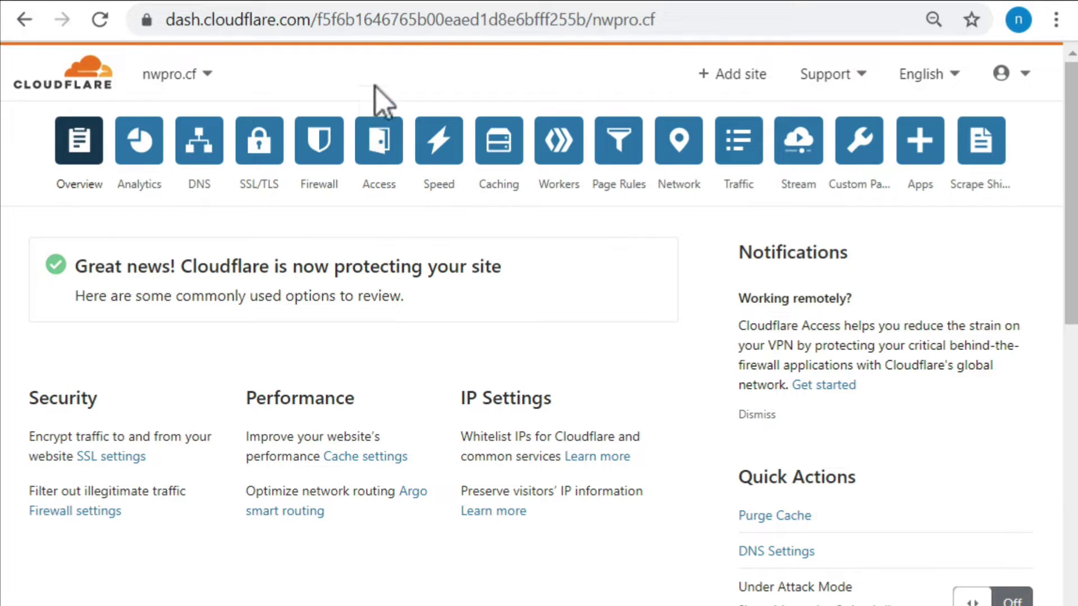
- Switch to Cloudflare and start a new DNS A record named app1 for nwpro.cf
click(208, 148)
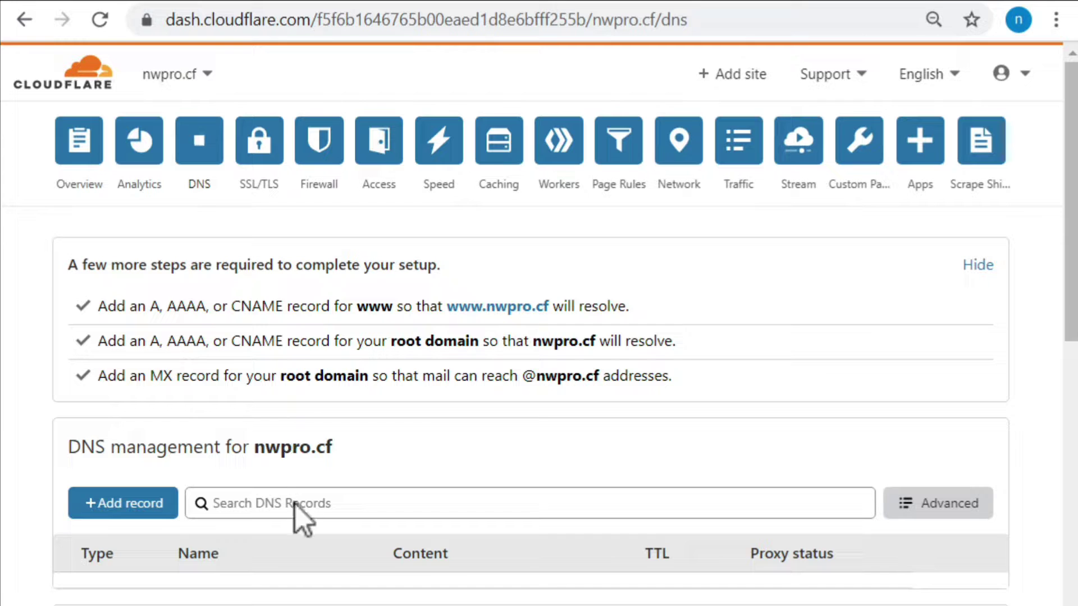
click(145, 511)
scroll(274, 564, down, 2)
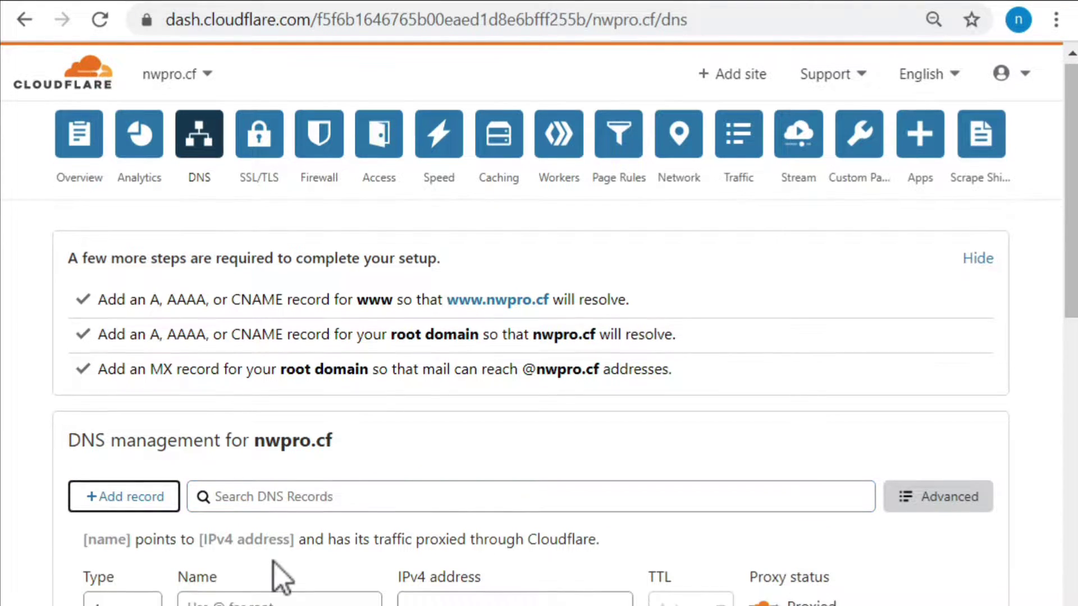
click(474, 491)
scroll(474, 491, down, 2)
click(260, 385)
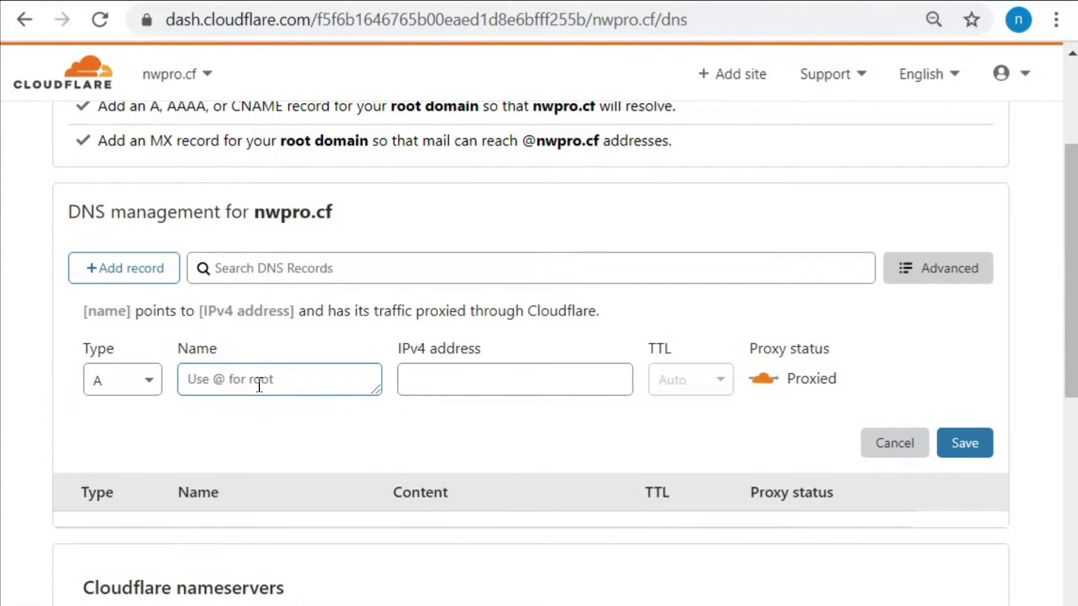
text(app)
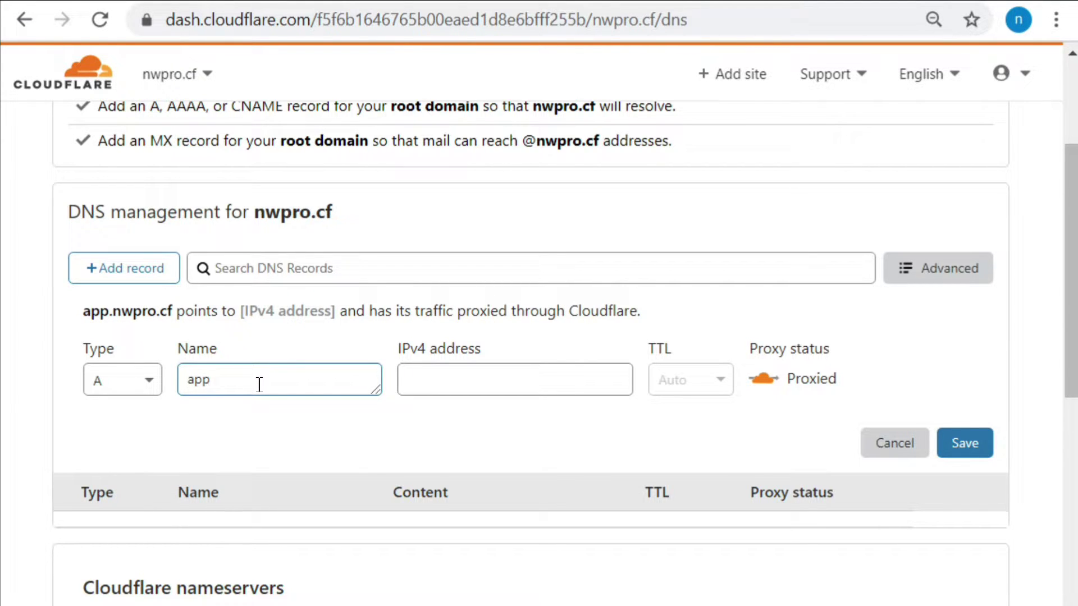
text(1.)
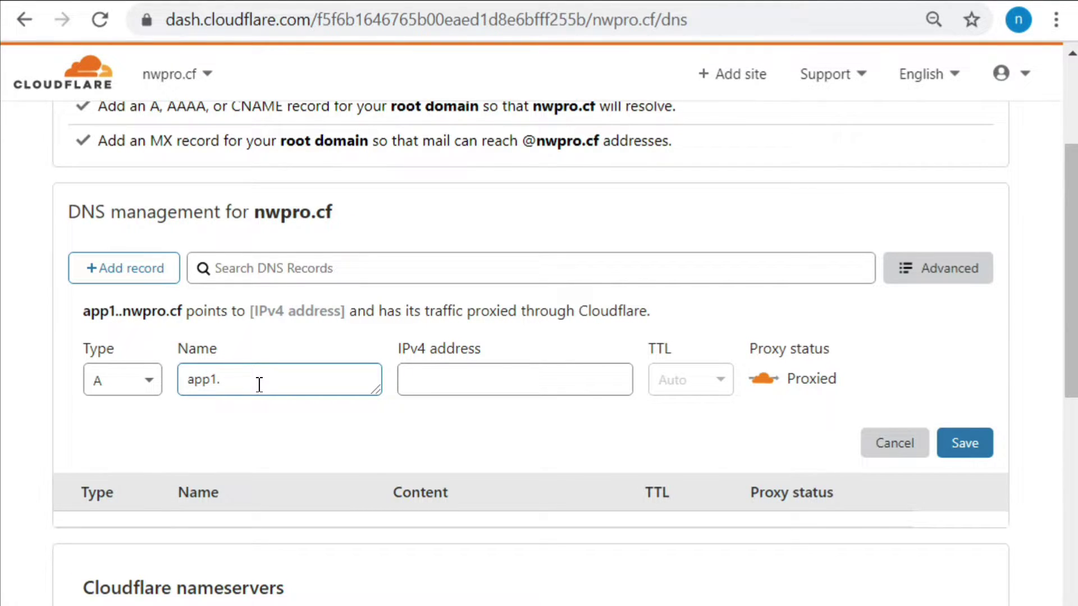
key(BackSpace)
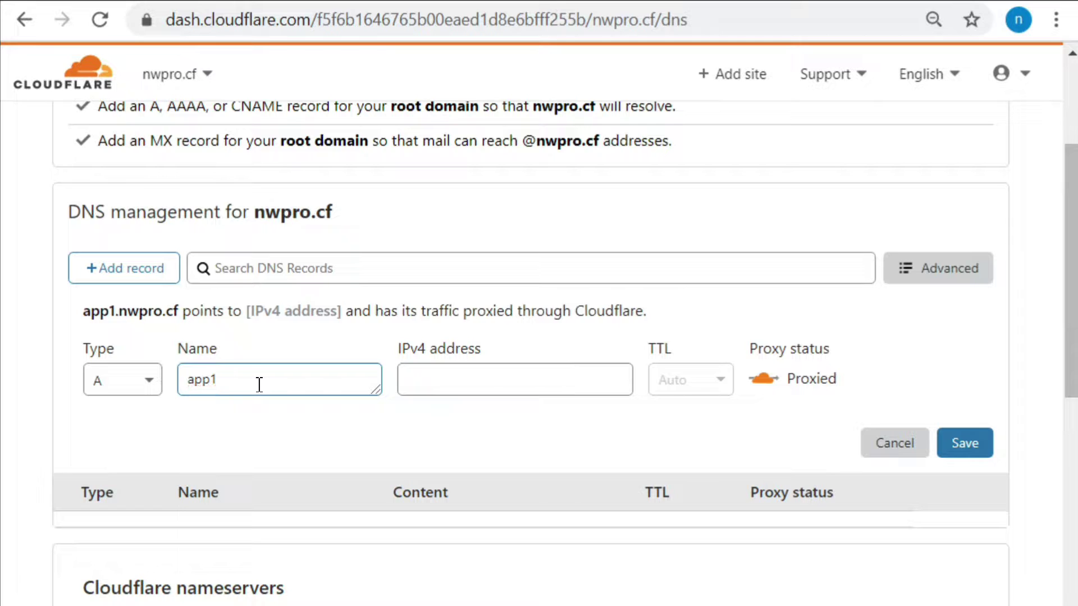
- Paste the copied public IPv4 address into the app1 record for nwpro.cf, leave it proxied, and save it
click(438, 385)
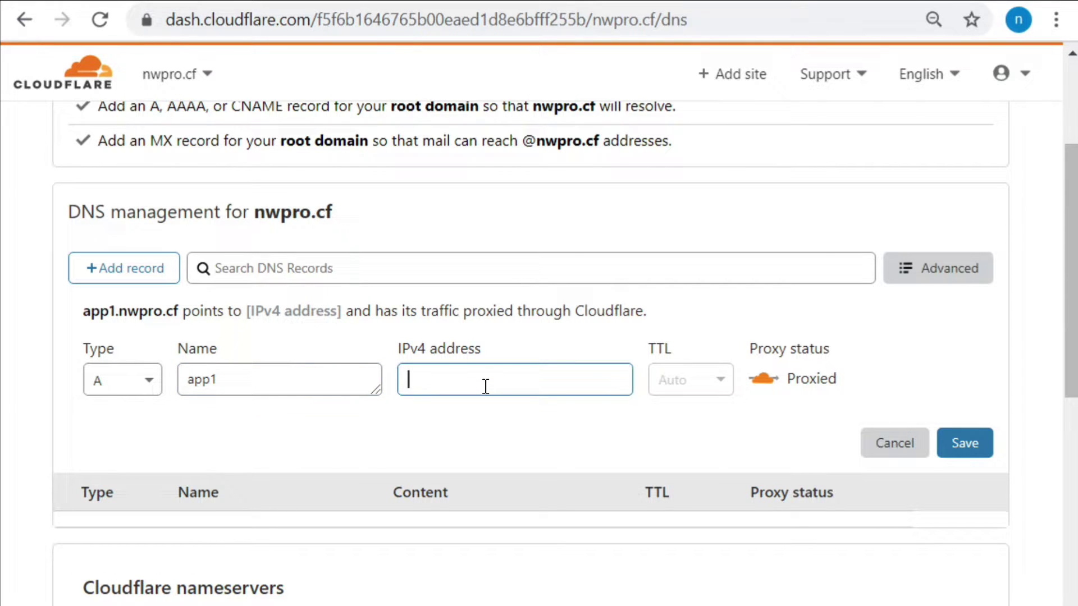
key(ctrl+v)
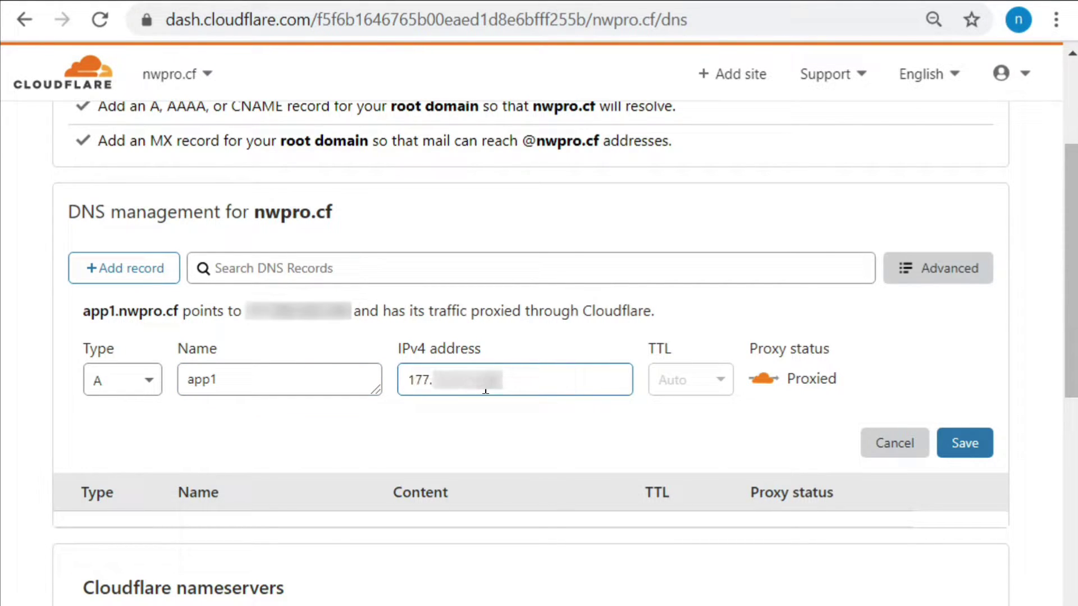
click(764, 381)
click(763, 380)
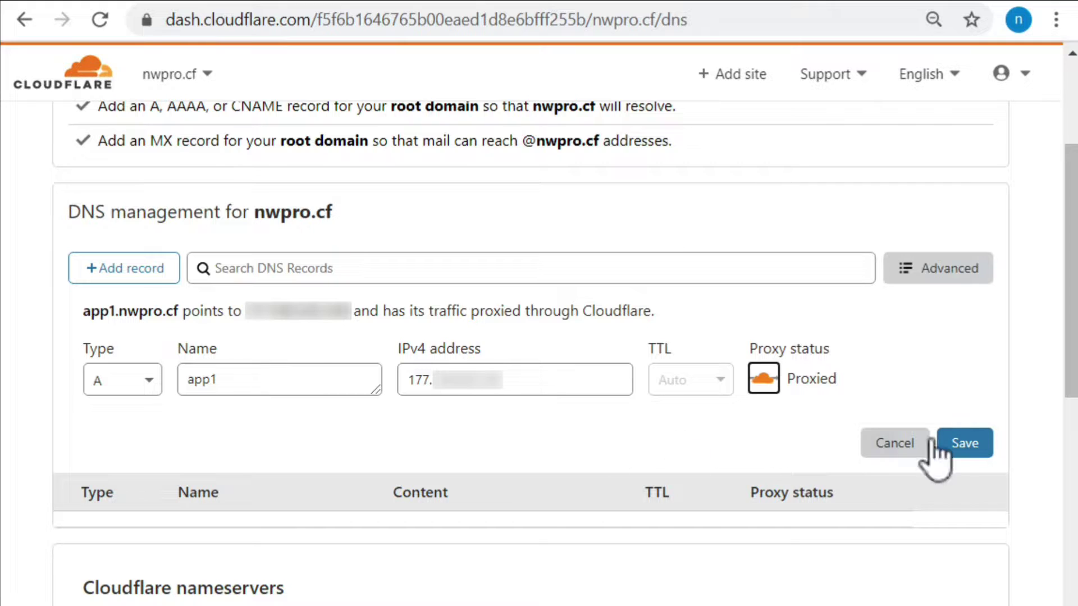
click(962, 447)
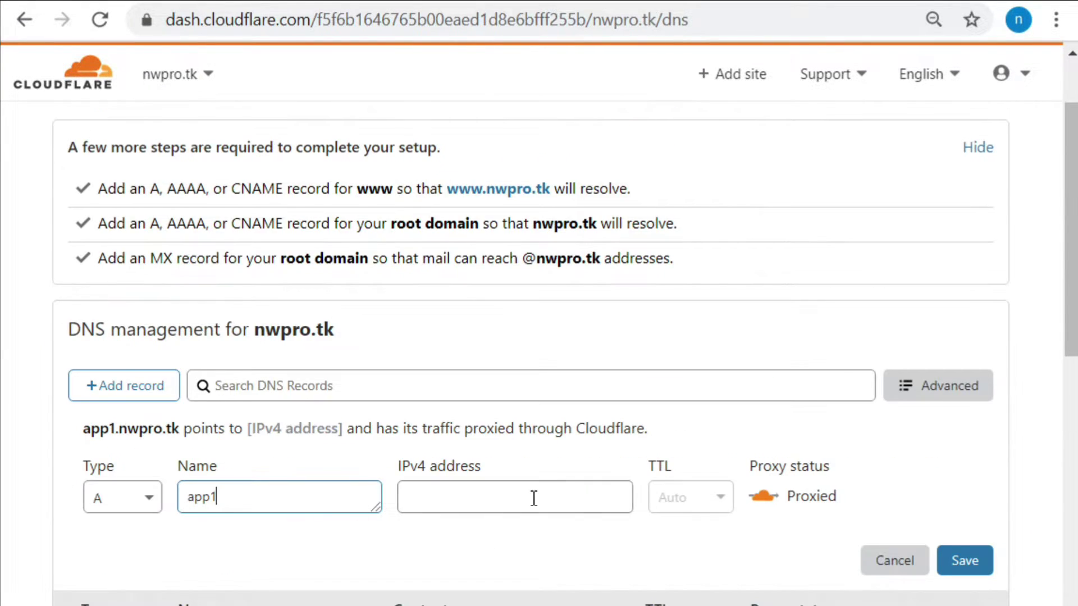
- Paste the copied public IPv4 address into the app1 A record for nwpro.tk and save the proxied record
click(532, 498)
right_click(532, 499)
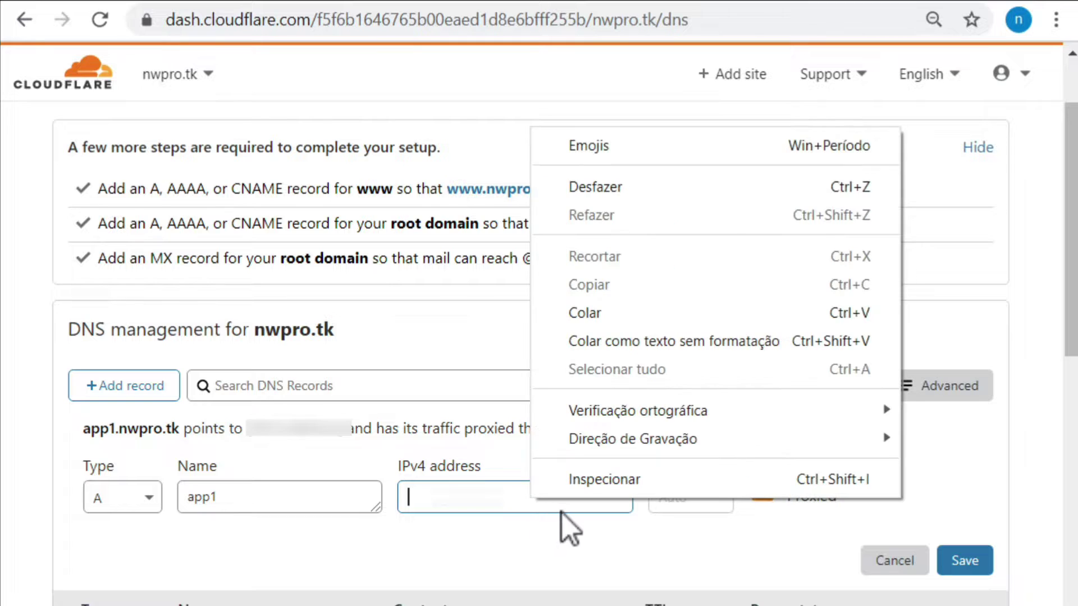
click(586, 324)
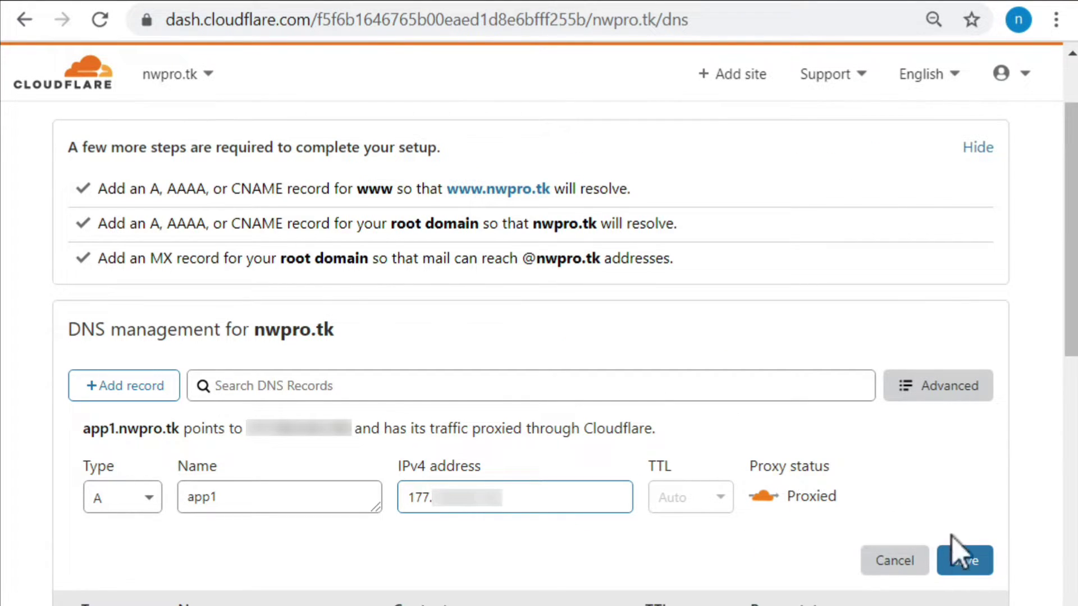
click(954, 558)
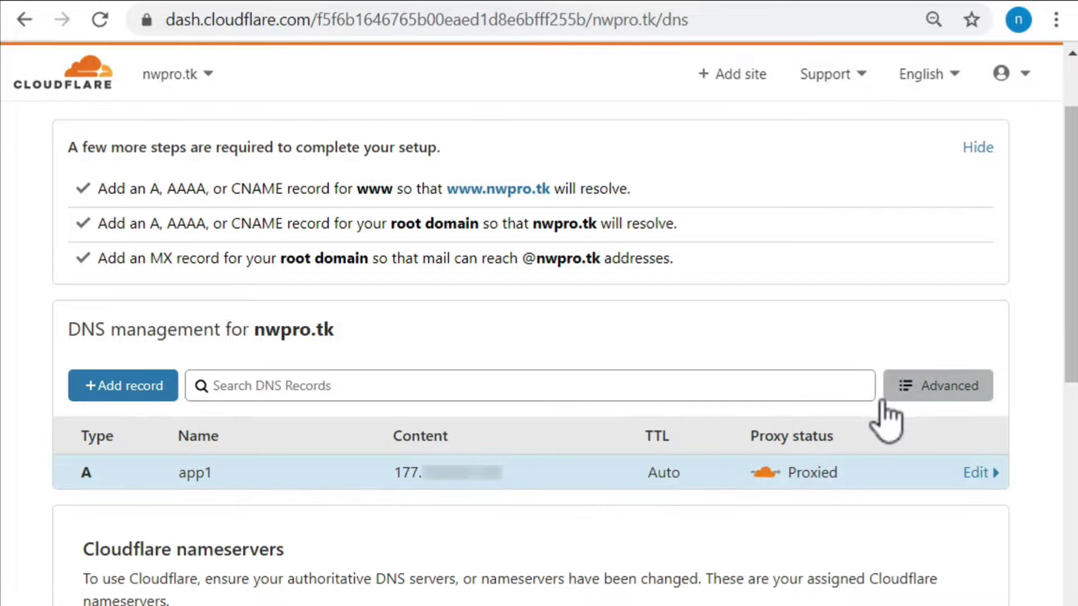
scroll(339, 351, up, 2)
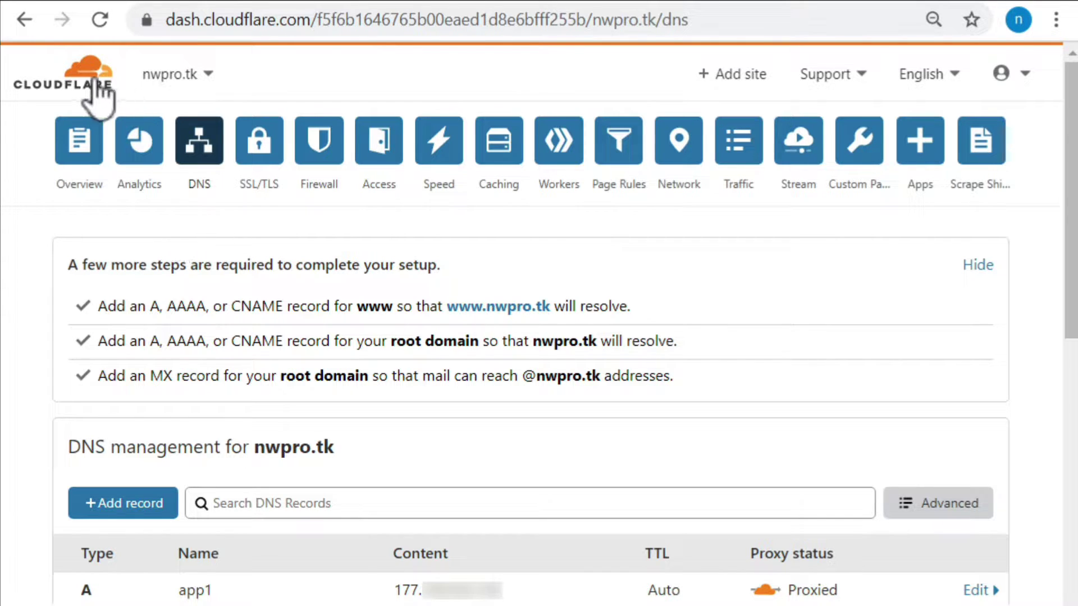
- Load app1.nwpro.tk and app1.nwpro.cf in separate new browser tabs to test both published sites
click(49, 75)
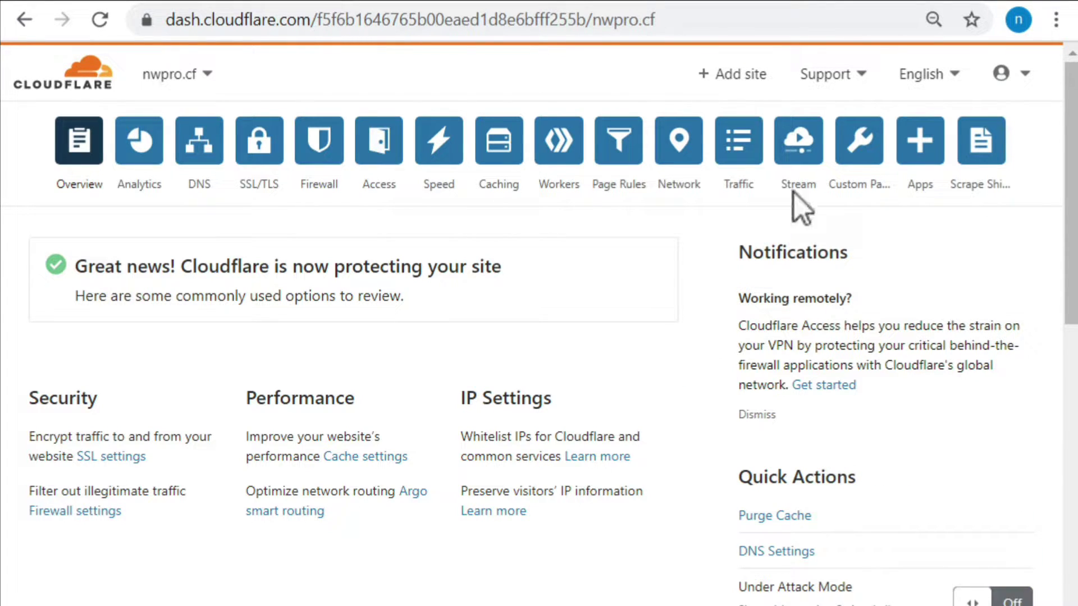
key(ctrl+t)
text(app1.nwpro.tk)
key(Return)
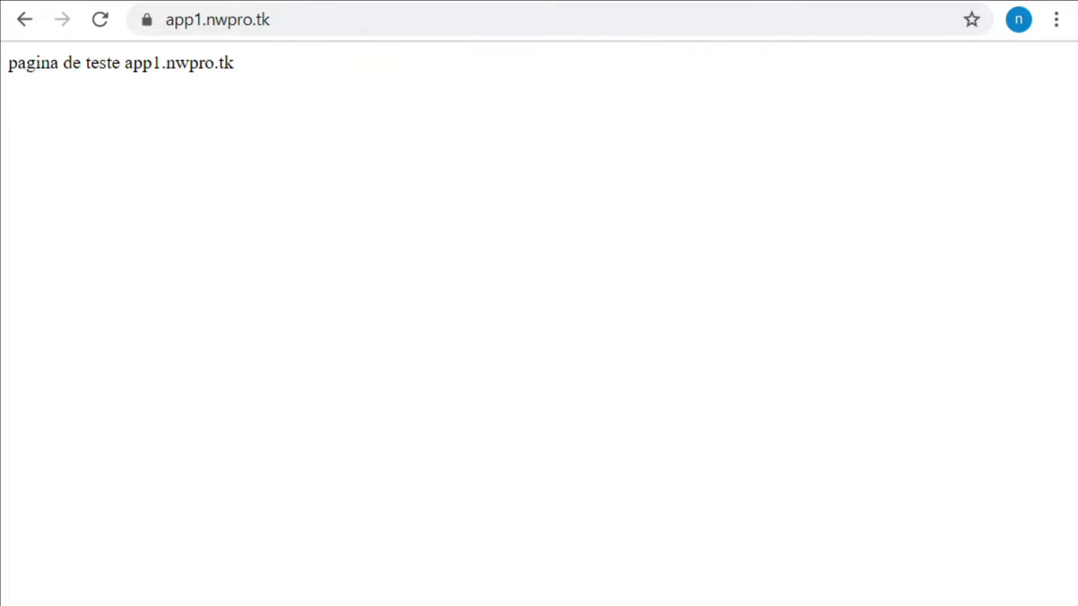
key(ctrl+t)
text(app1.nwpro.cf)
key(Return)
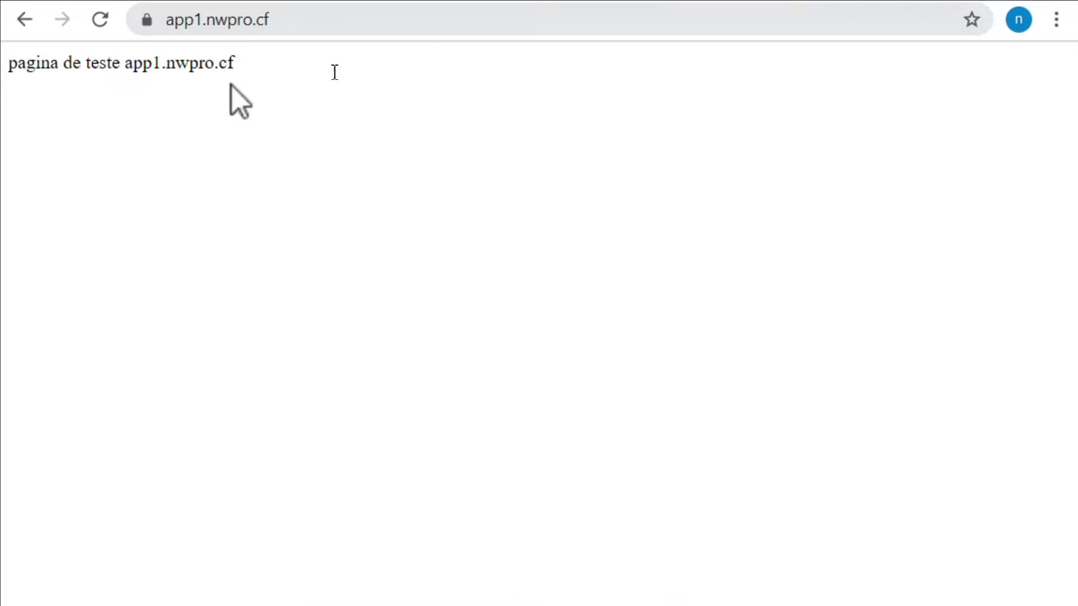
- Inspect the subject alternative names in the certificate details of app1.nwpro.cf and close the certificate
click(147, 23)
click(194, 241)
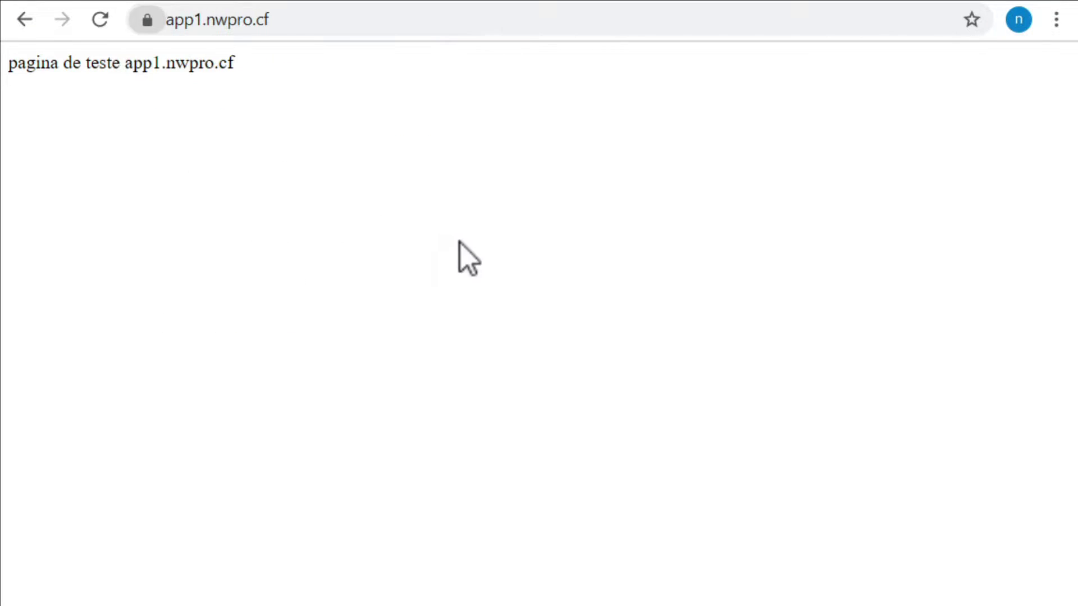
click(100, 23)
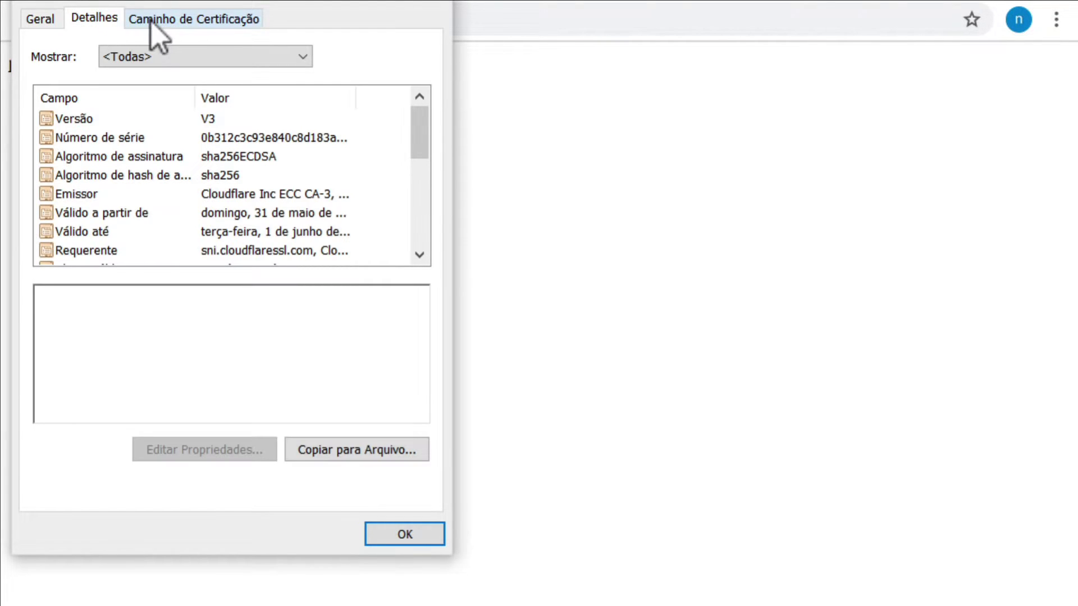
drag(427, 136, 426, 198)
click(312, 177)
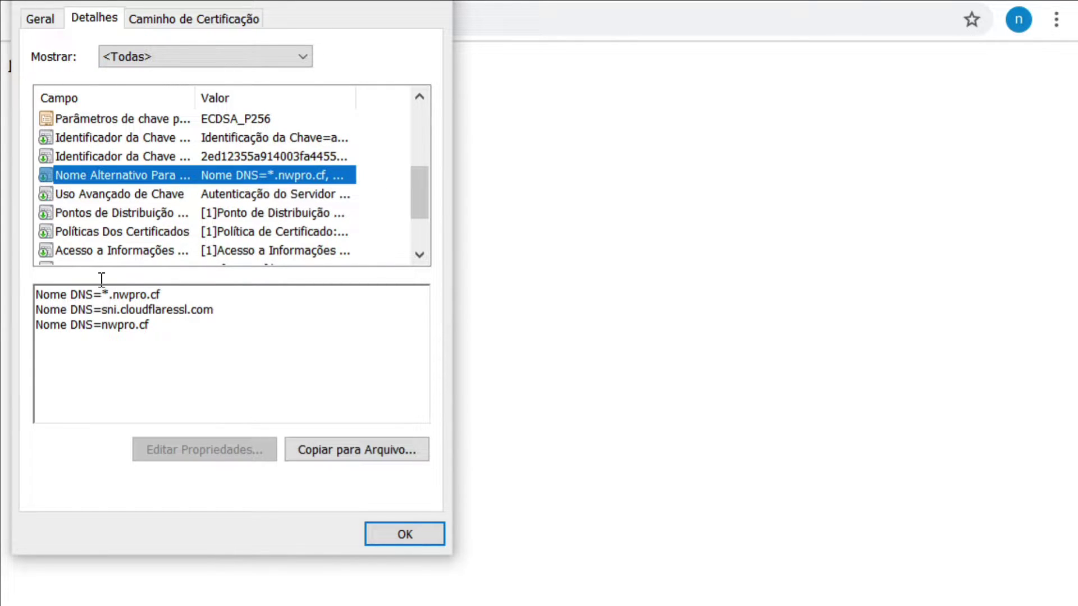
click(420, 543)
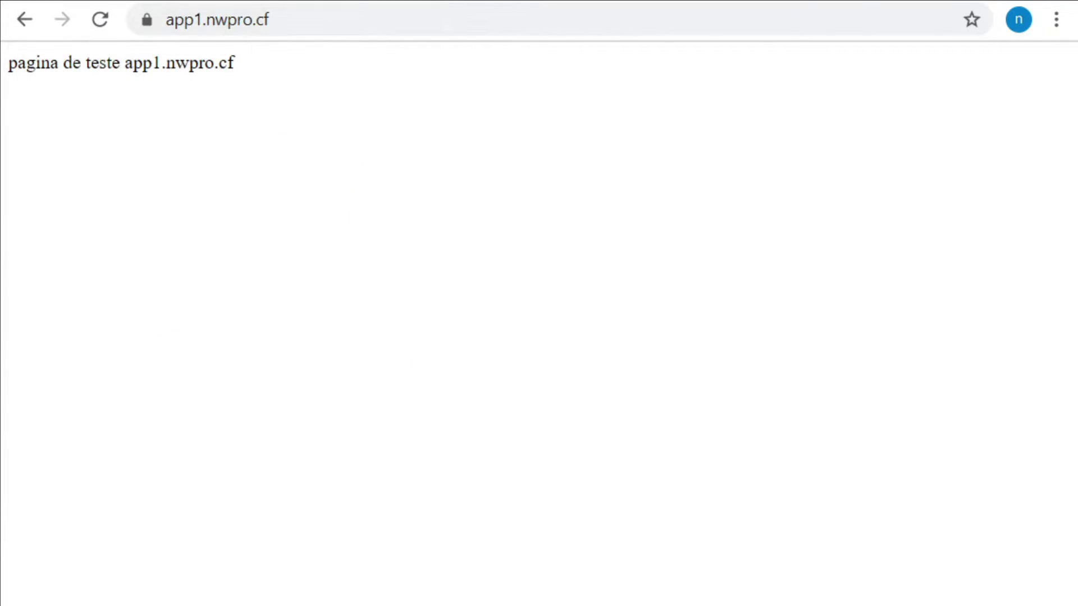
- Examine the subject alternative names of the certificate served by app1.nwpro.tk and close its details
click(146, 20)
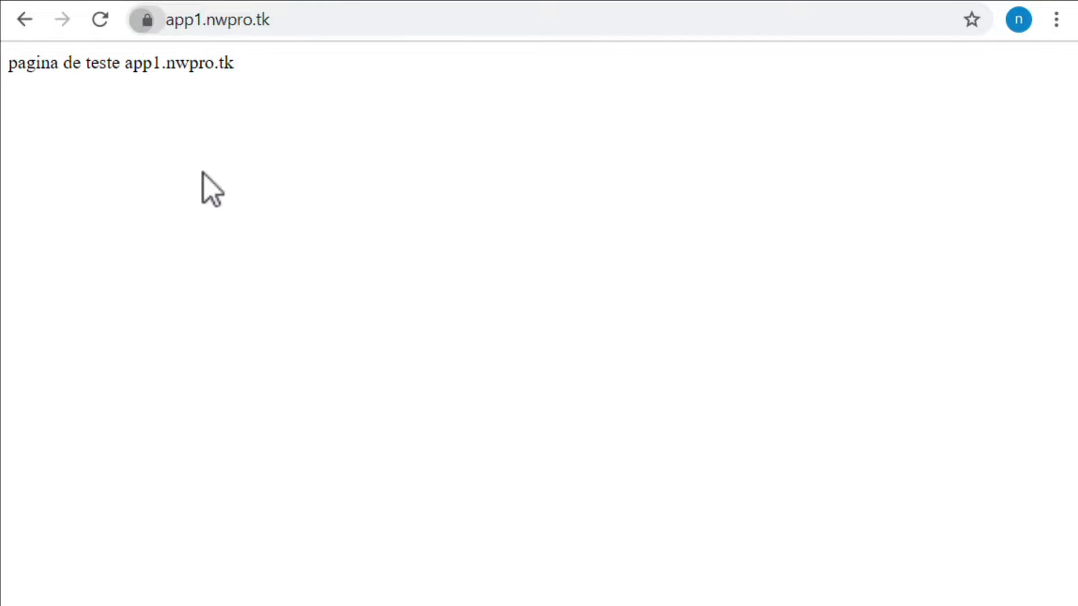
click(203, 228)
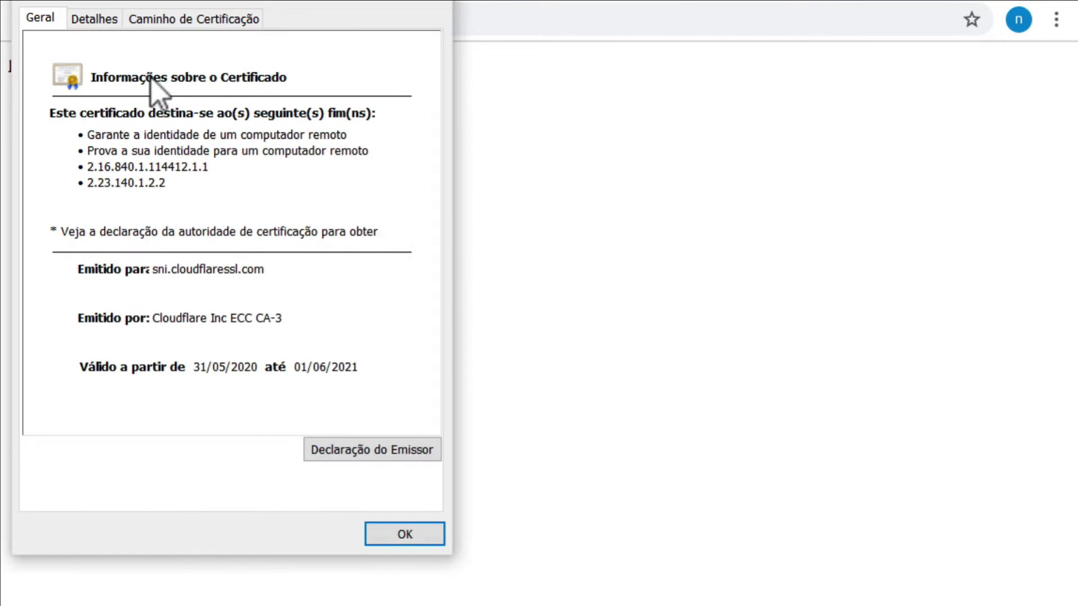
click(94, 20)
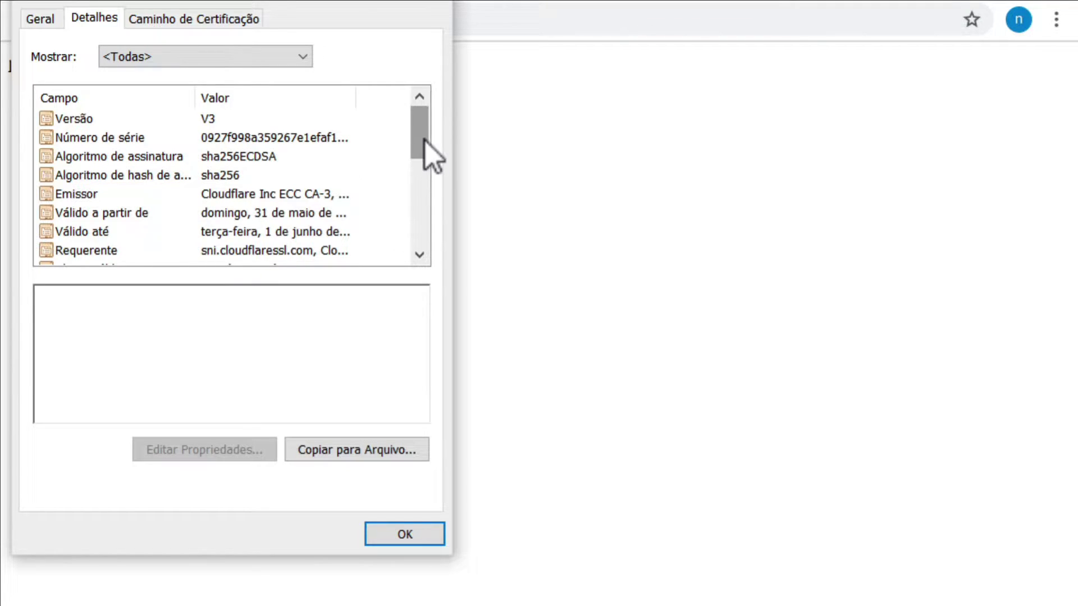
drag(424, 149, 421, 207)
click(259, 176)
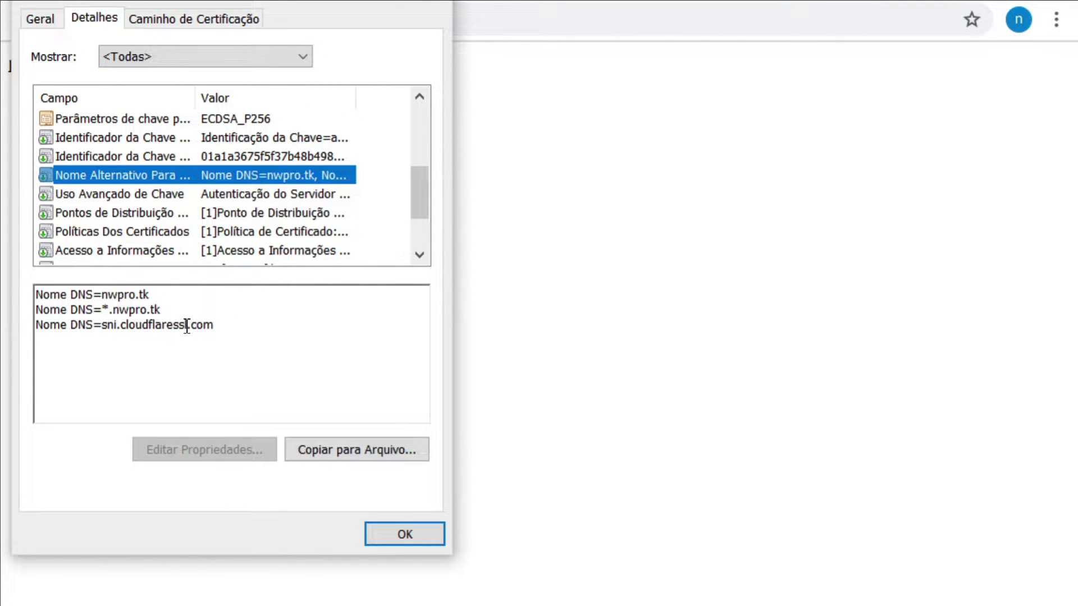
click(410, 540)
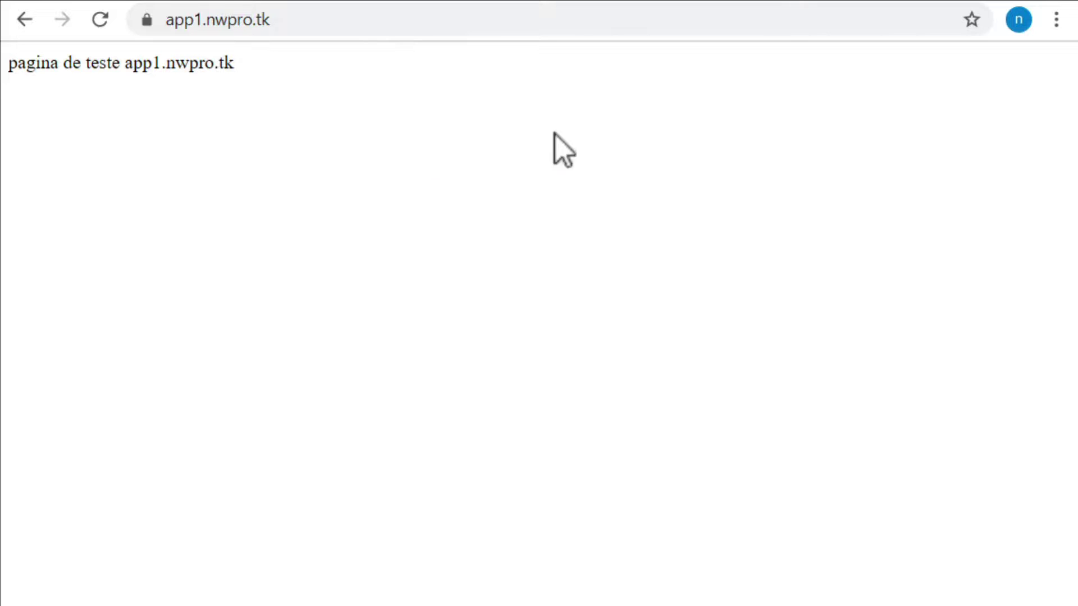
- Copy the app1.nwpro.tk hostname, ping it from the Command Prompt, stop the ping and minimise the window
drag(281, 22, 165, 22)
key(ctrl+c)
right_click(201, 23)
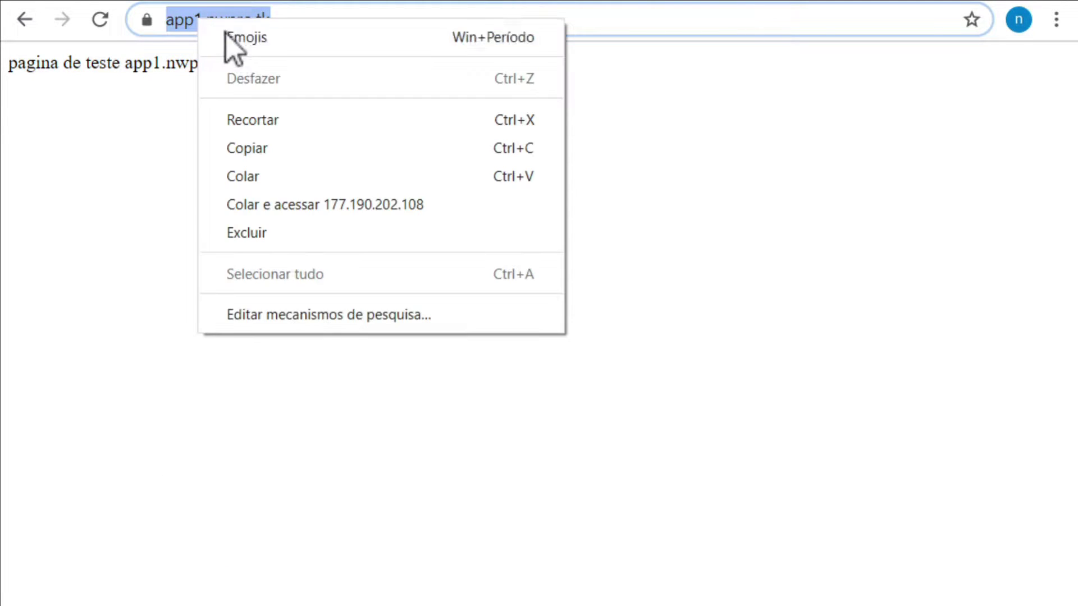
click(264, 148)
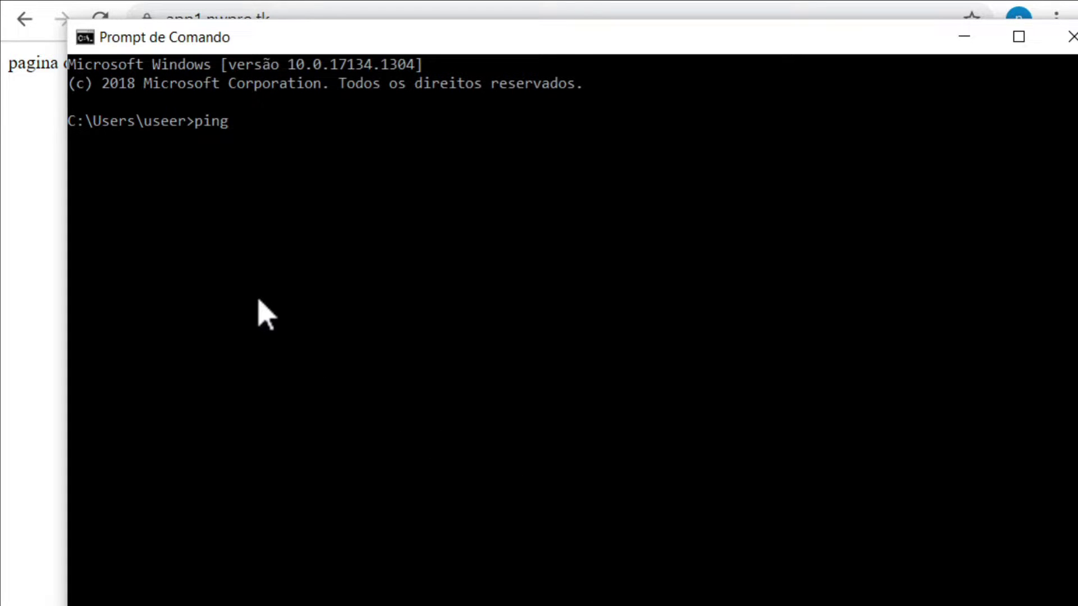
key(ctrl+v)
key(Return)
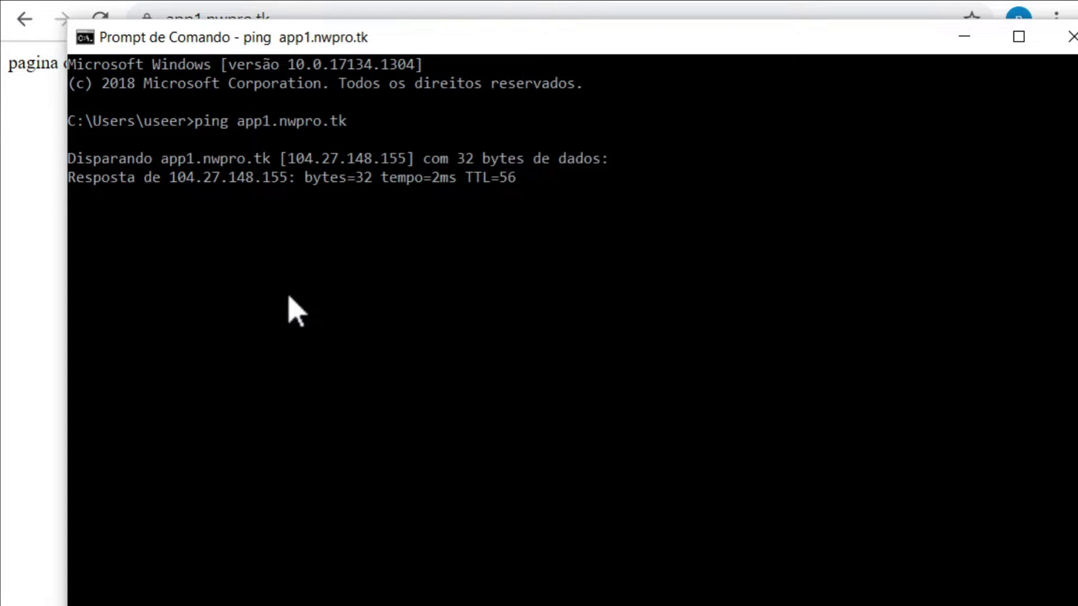
key(ctrl+c)
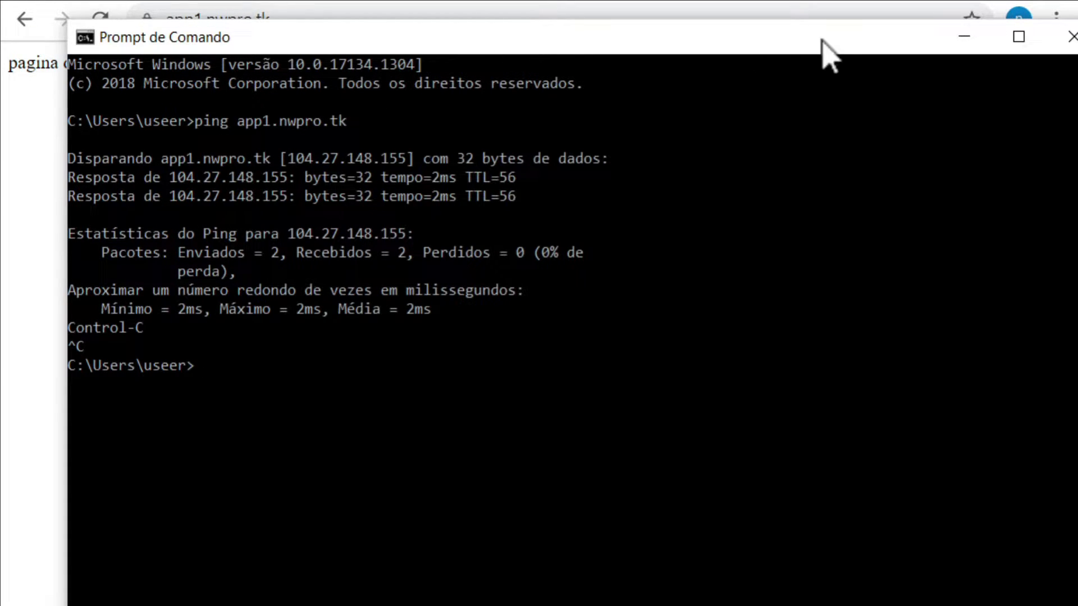
click(962, 39)
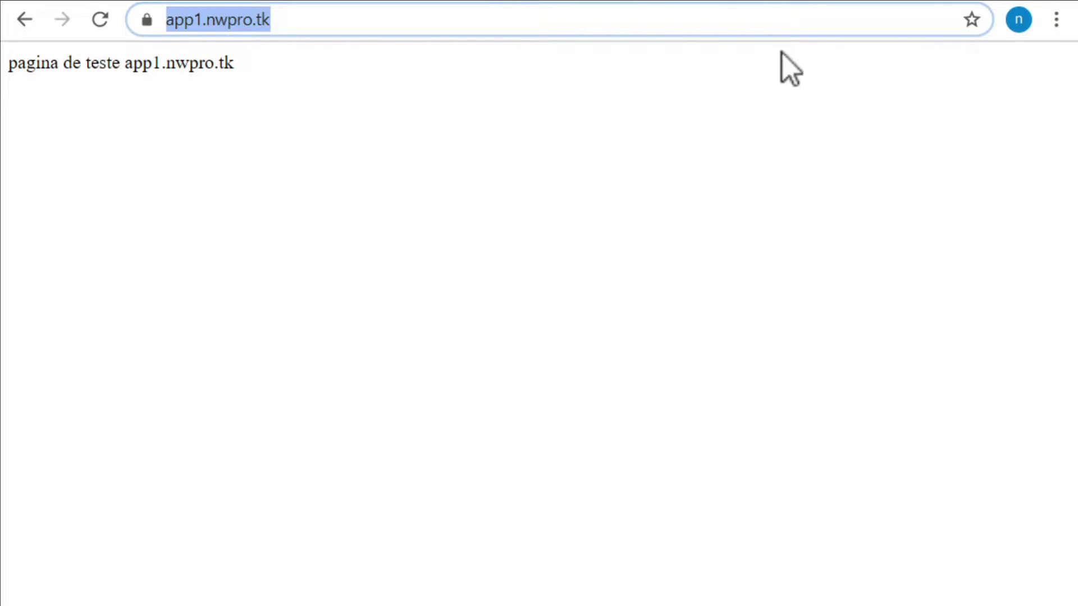
- Switch to pfSense, delete the WAN HTTPS port forward rule to 192.168.1.101 and apply the changes
click(518, 26)
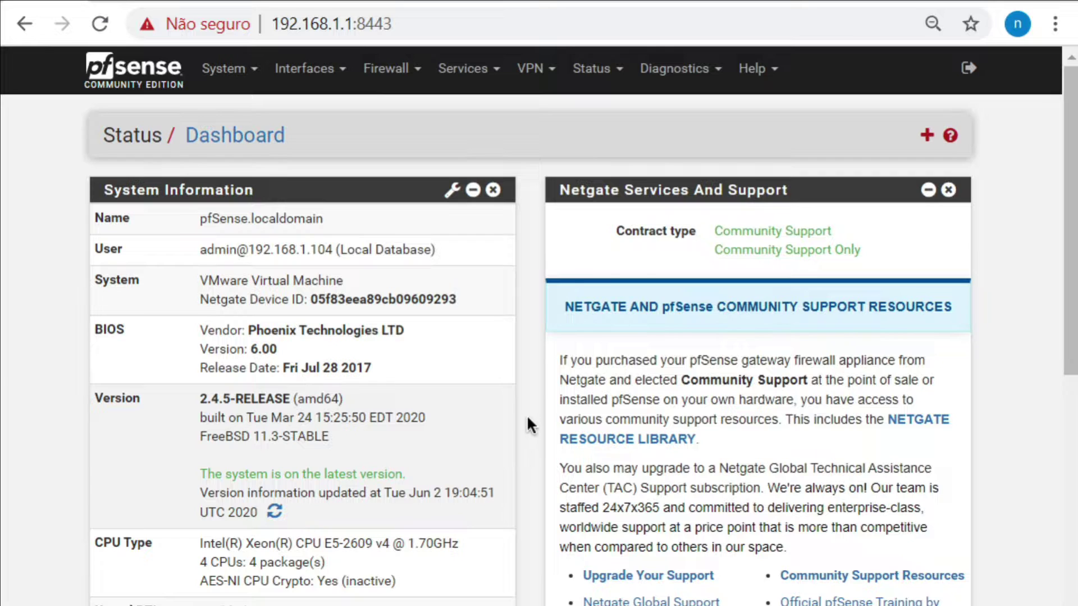
click(321, 70)
click(415, 67)
click(414, 140)
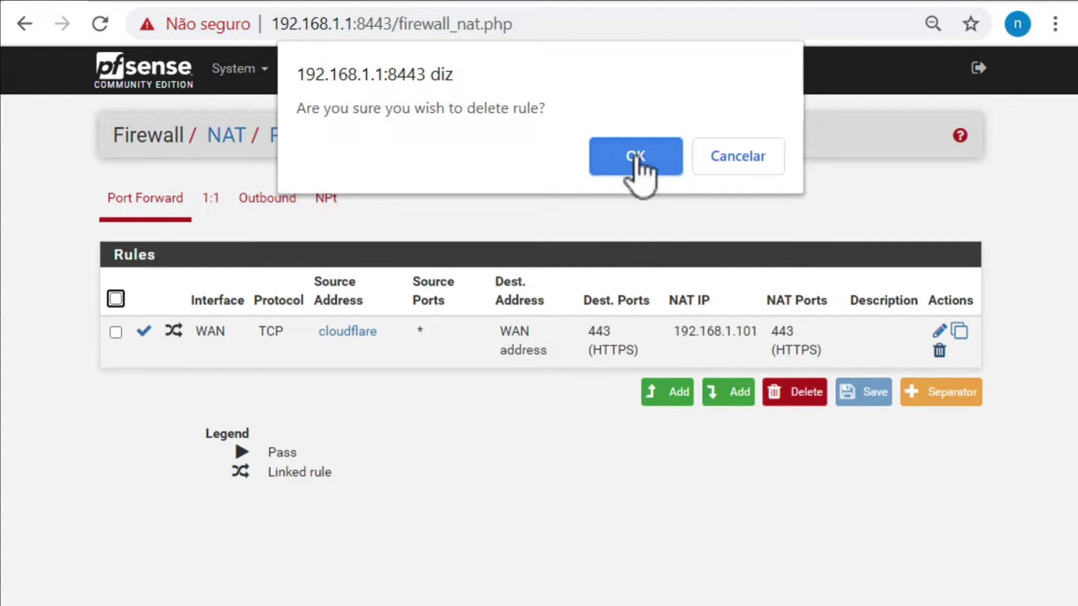
click(636, 155)
click(916, 212)
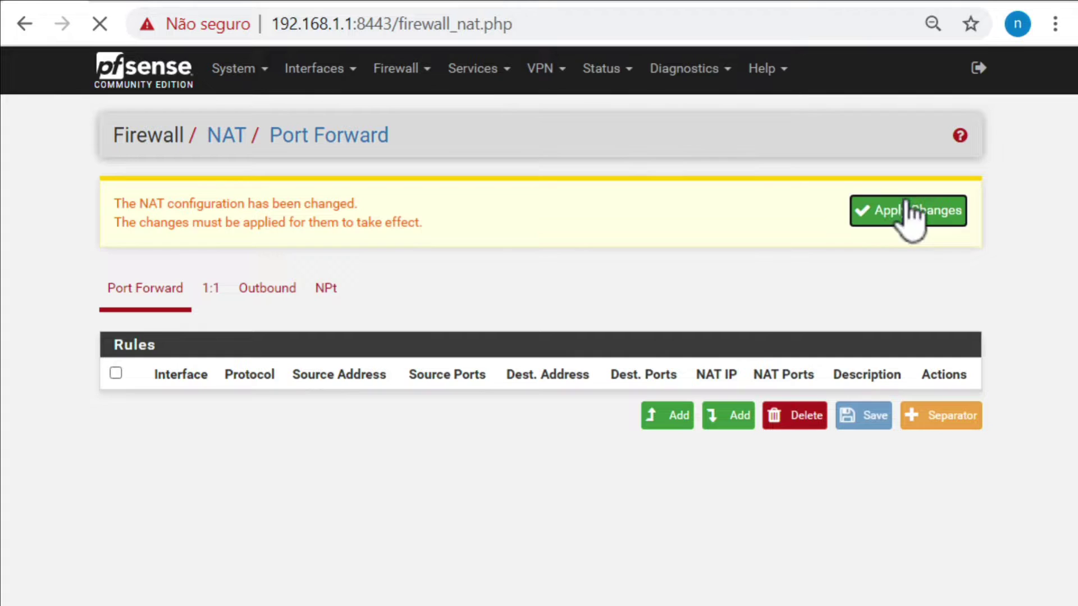
- Start a new certificate in the Certificate Manager, using Import an existing Certificate and the descriptive name nwpro.tk
click(233, 68)
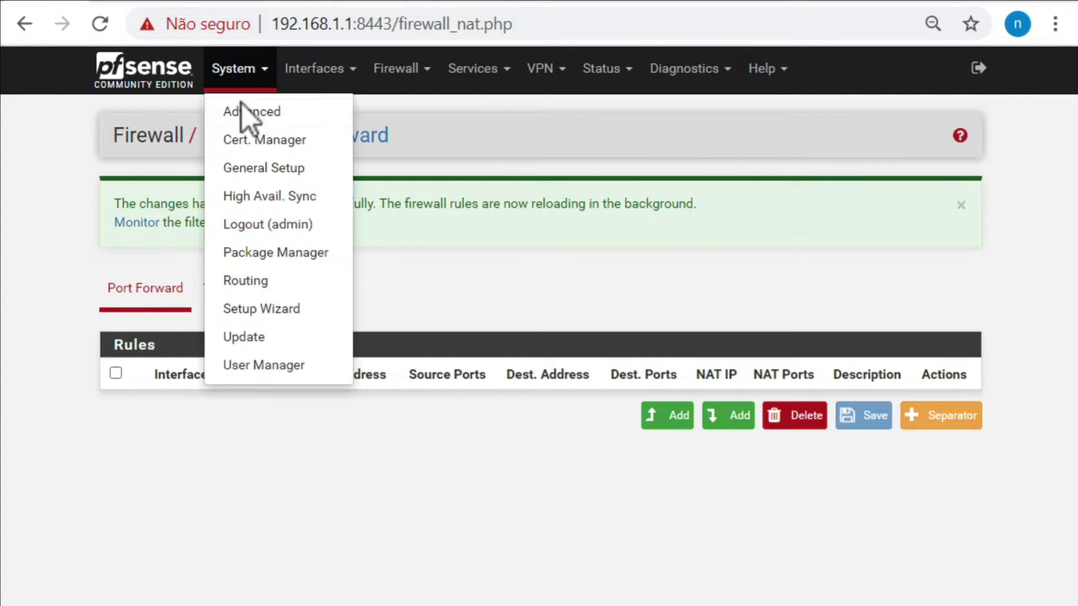
click(252, 142)
click(308, 285)
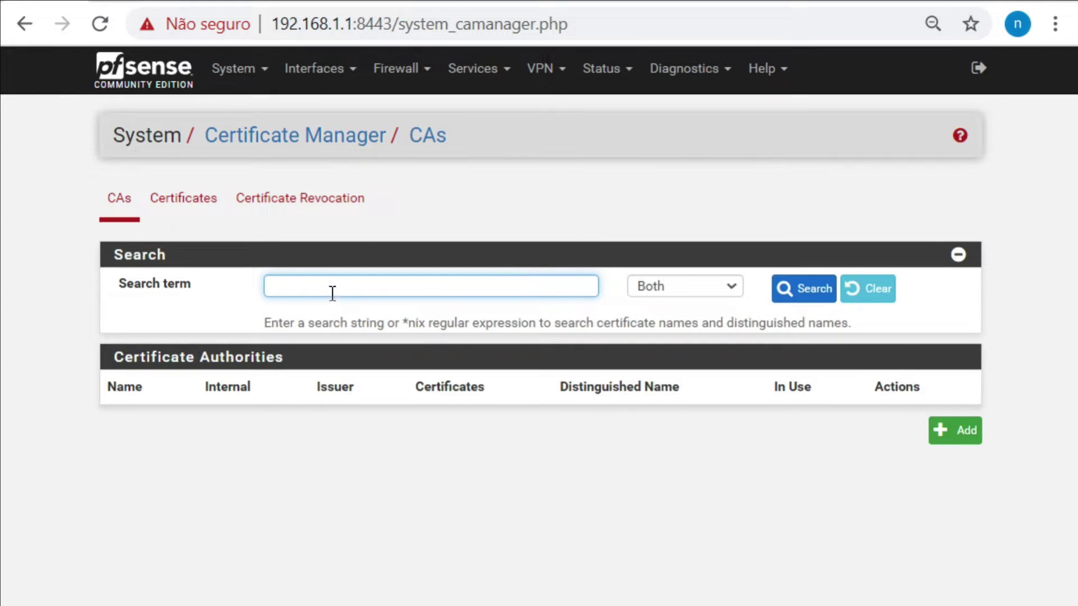
click(181, 203)
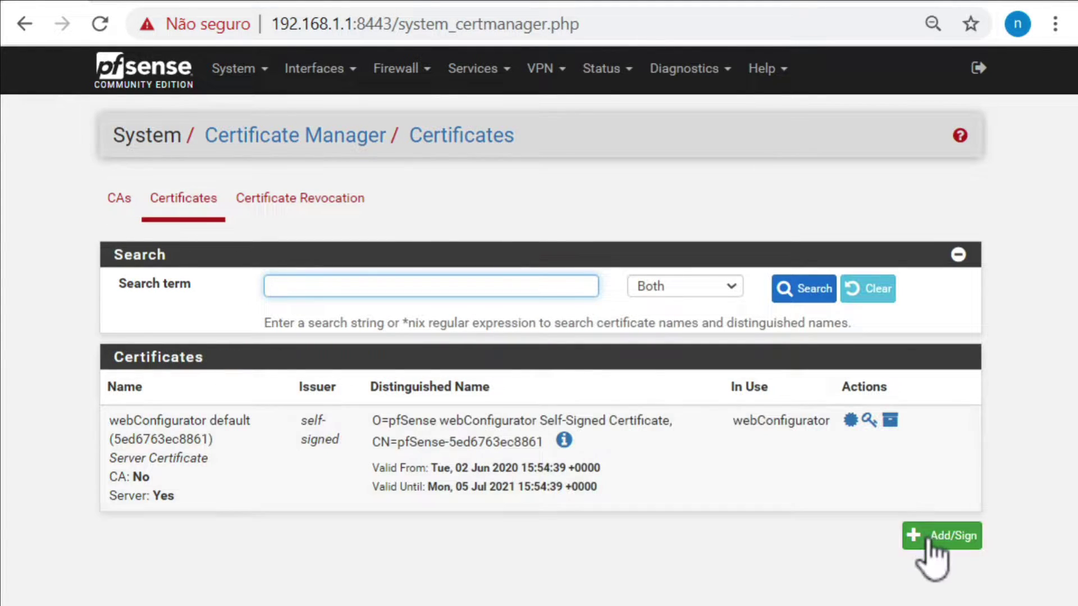
click(927, 538)
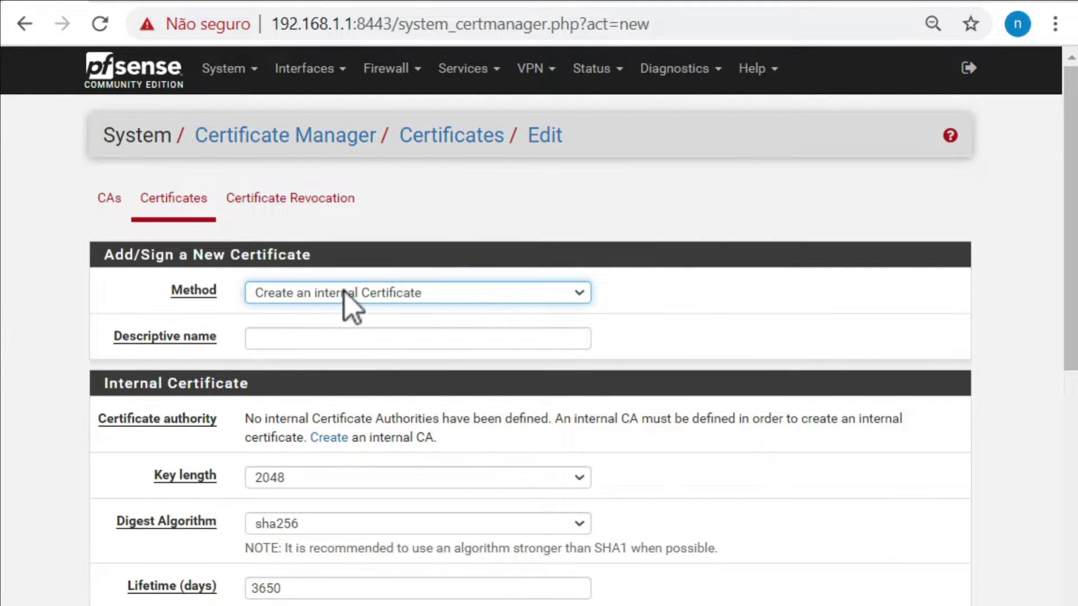
click(345, 292)
click(315, 328)
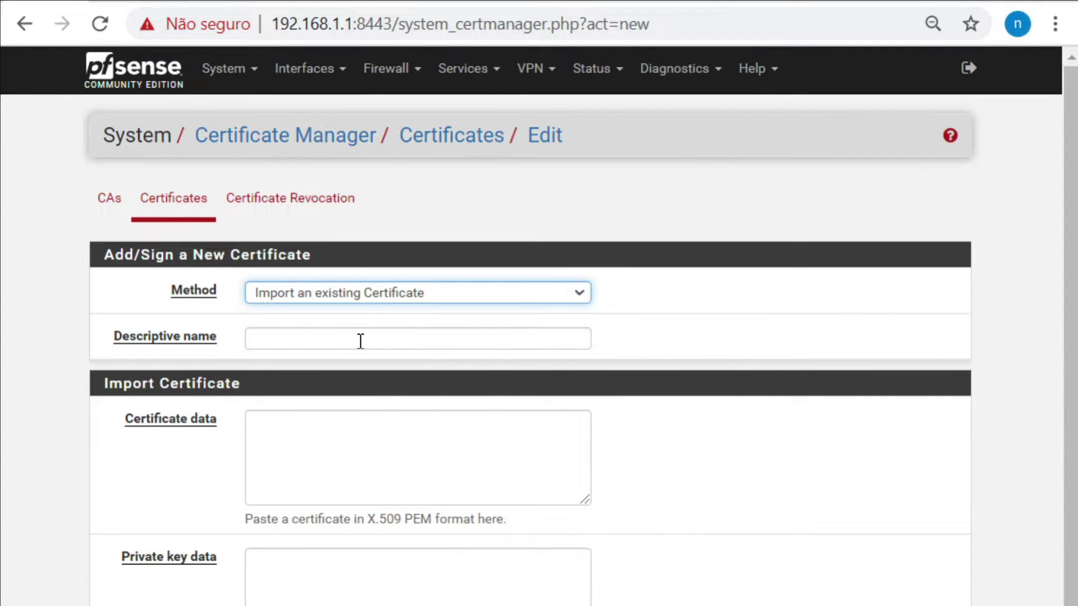
click(360, 341)
click(327, 419)
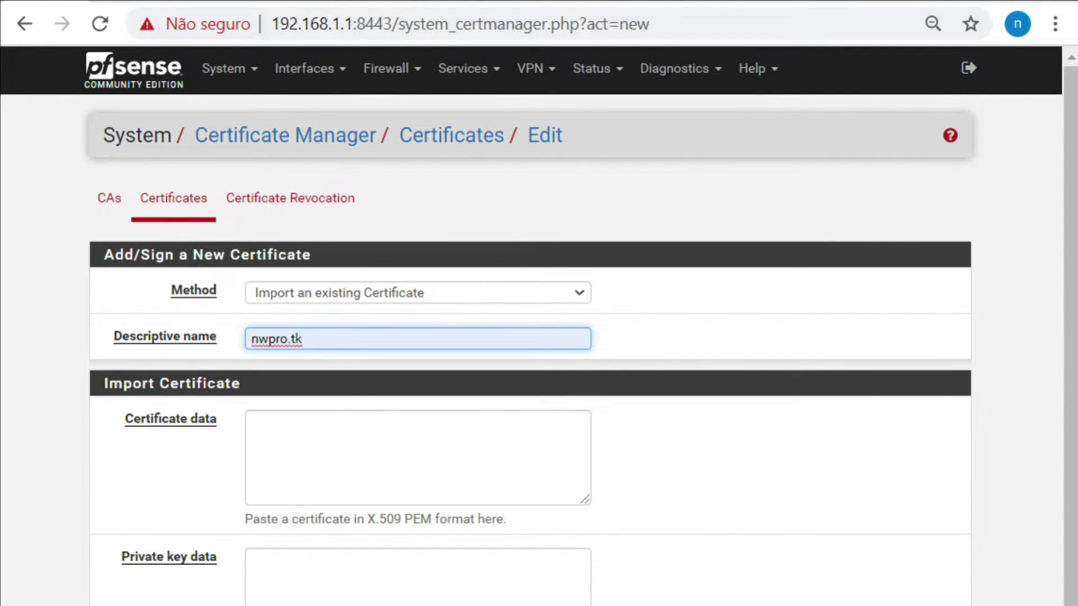
- Copy the full nwpro.tk certificate block from certs.txt in Notepad and paste it as the certificate data in pfSense
key(alt+Tab)
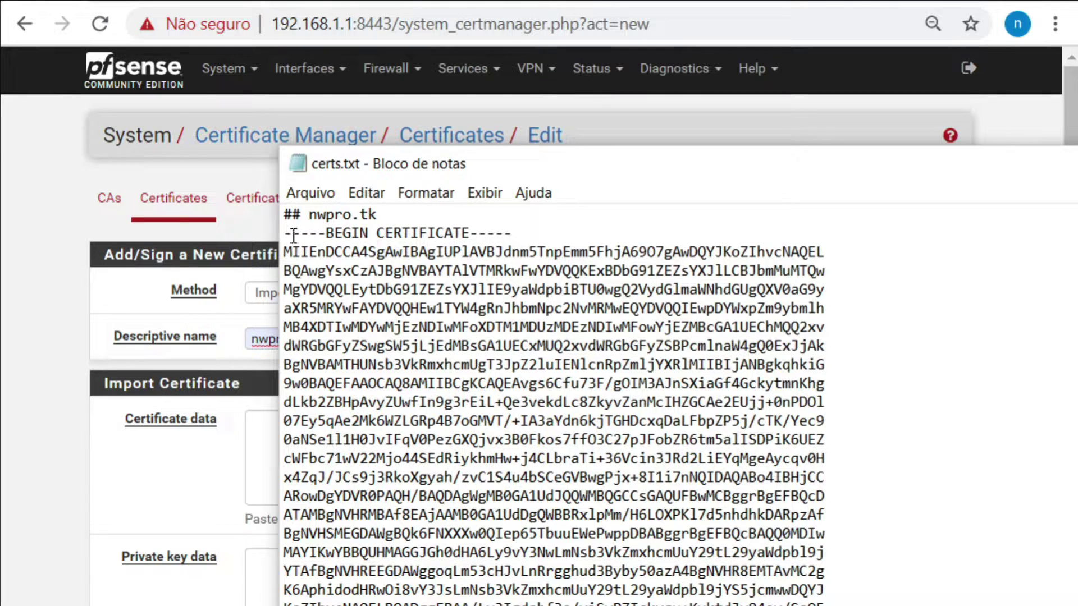
drag(287, 237, 447, 547)
drag(511, 604, 678, 461)
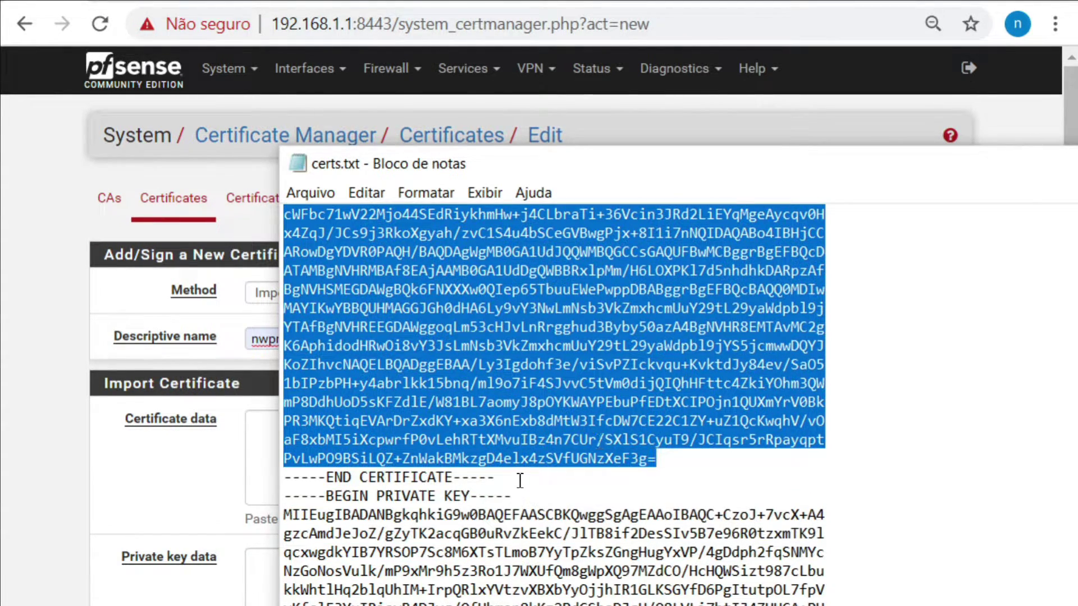
drag(520, 480, 282, 234)
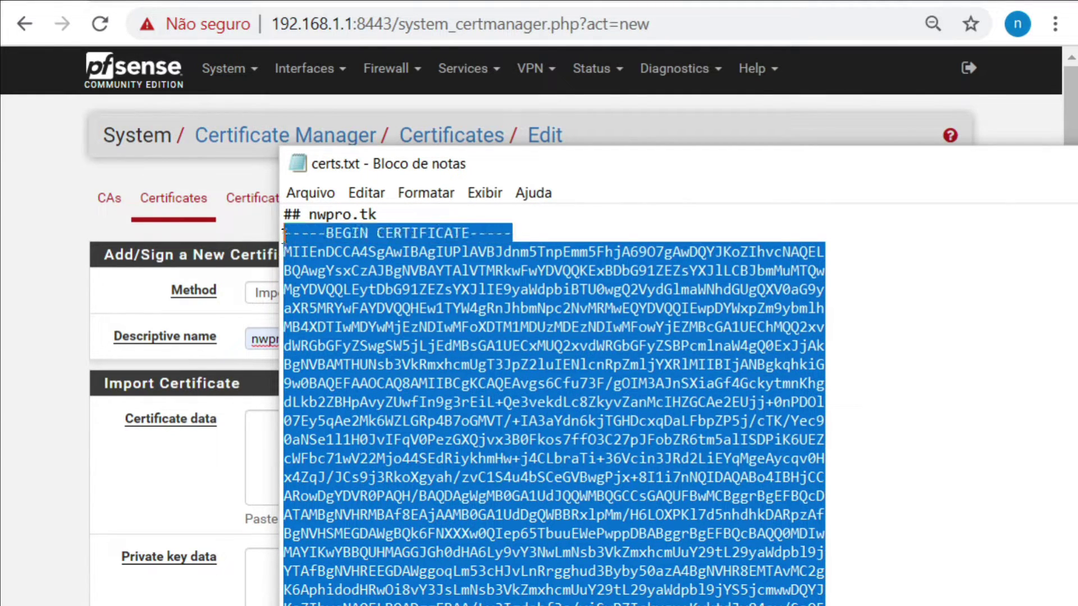
right_click(313, 235)
click(370, 308)
click(278, 447)
right_click(278, 446)
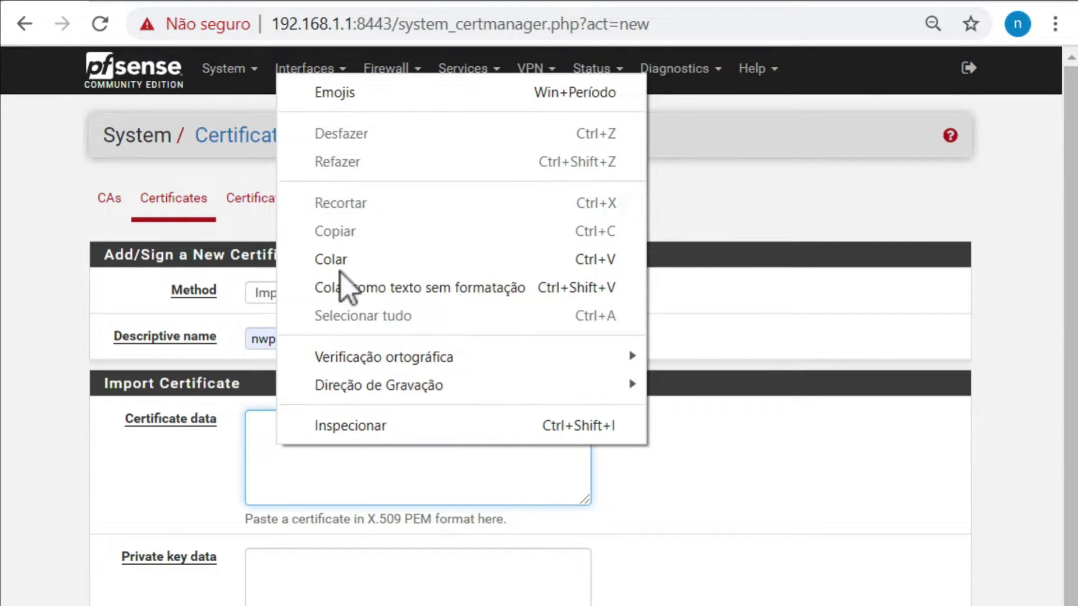
click(342, 248)
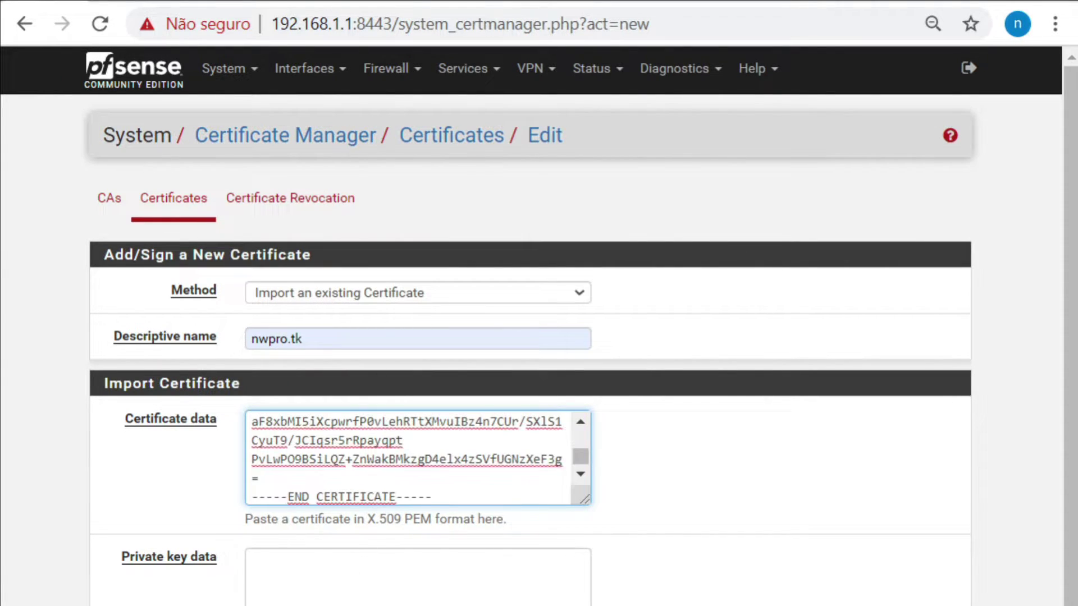
- Copy the nwpro.tk private key from certs.txt, paste it as the private key data in pfSense and save the certificate
key(alt+Tab)
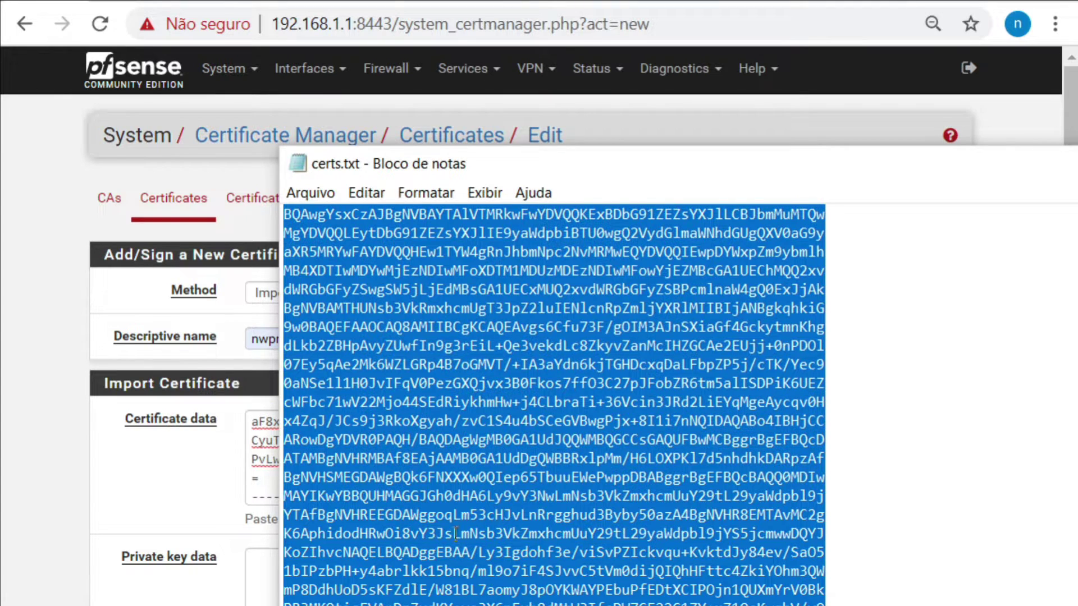
scroll(456, 534, down, 3)
drag(282, 516, 286, 605)
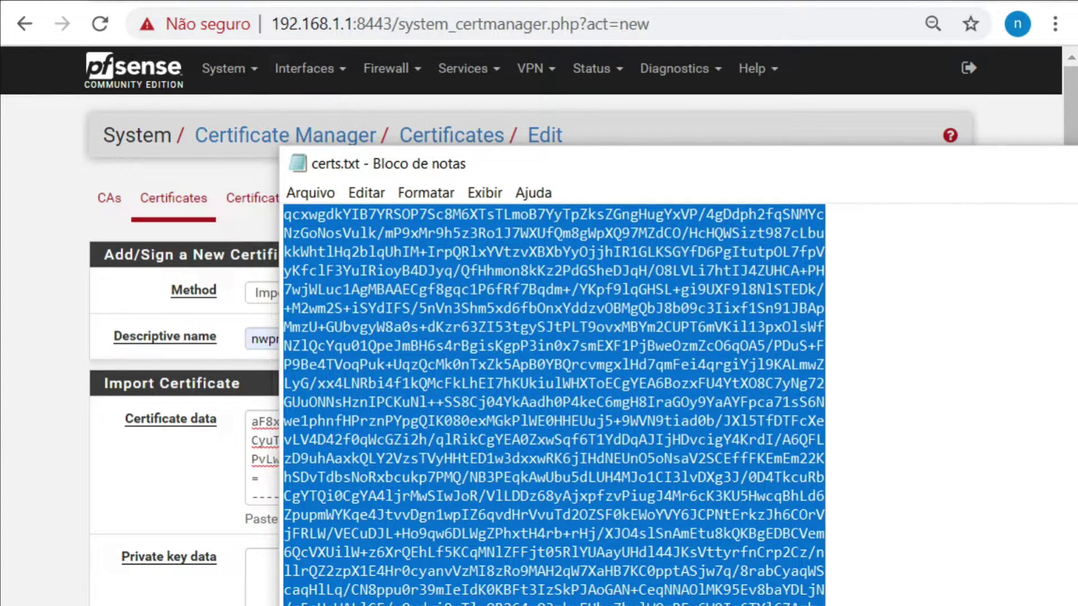
right_click(473, 221)
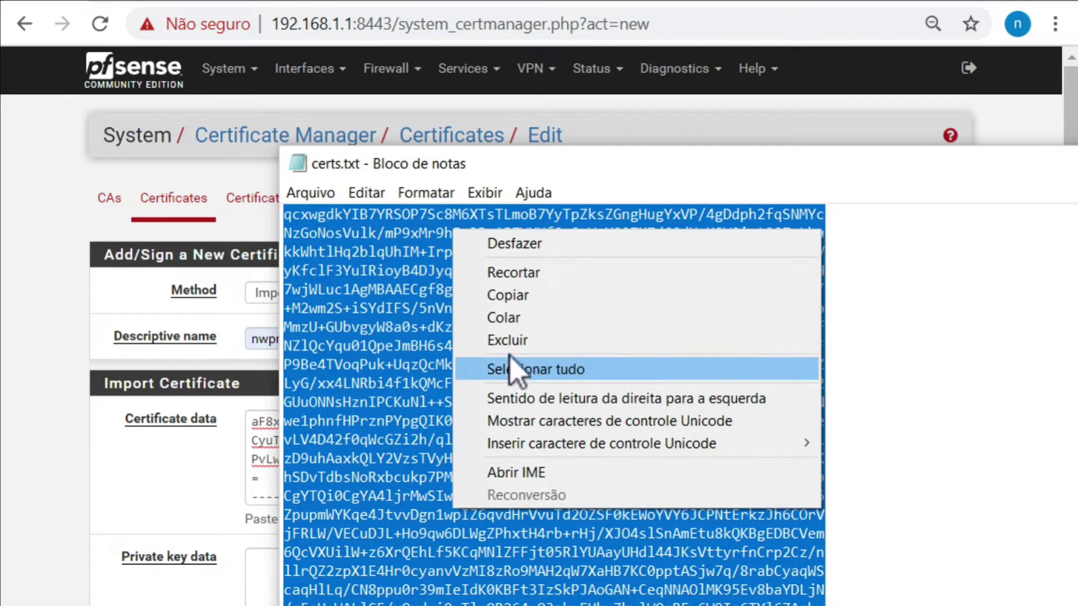
click(511, 295)
click(246, 566)
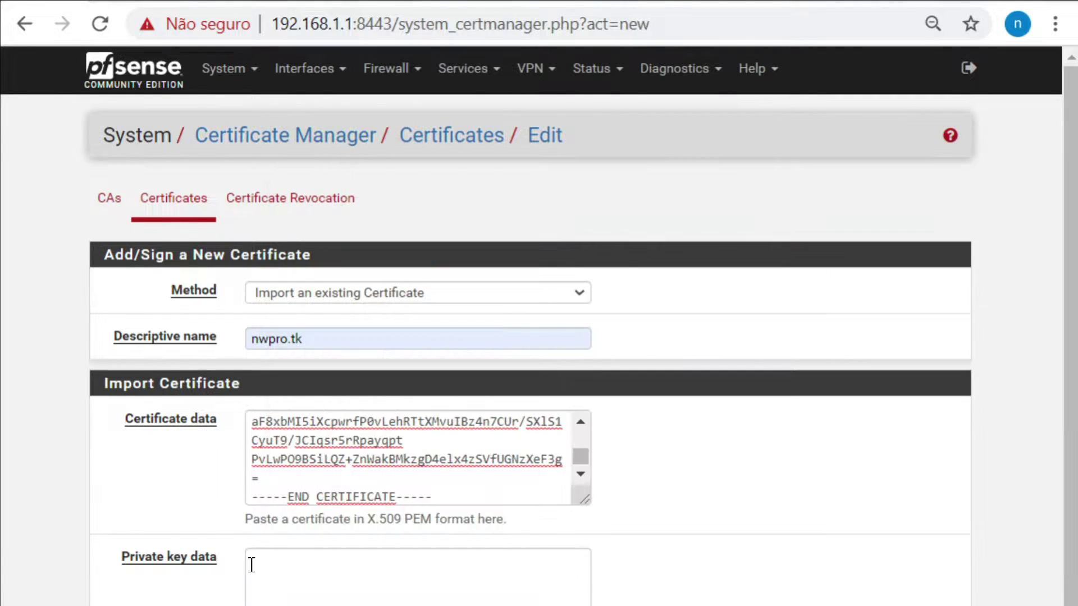
right_click(252, 561)
click(308, 375)
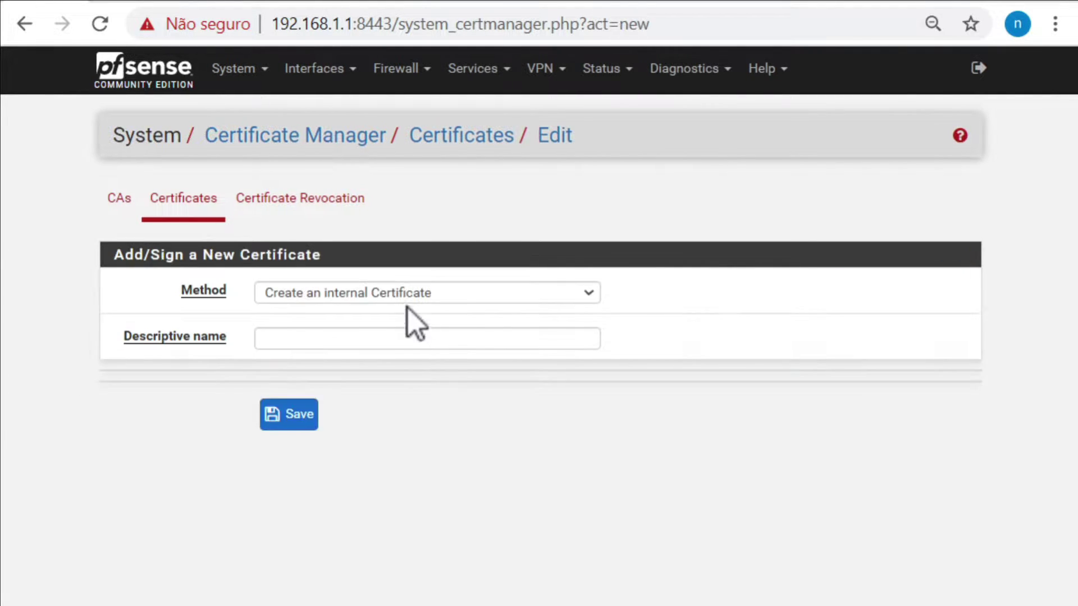
- Start another certificate with the descriptive name nwpro.cf and the method Import an existing Certificate
click(378, 337)
click(310, 429)
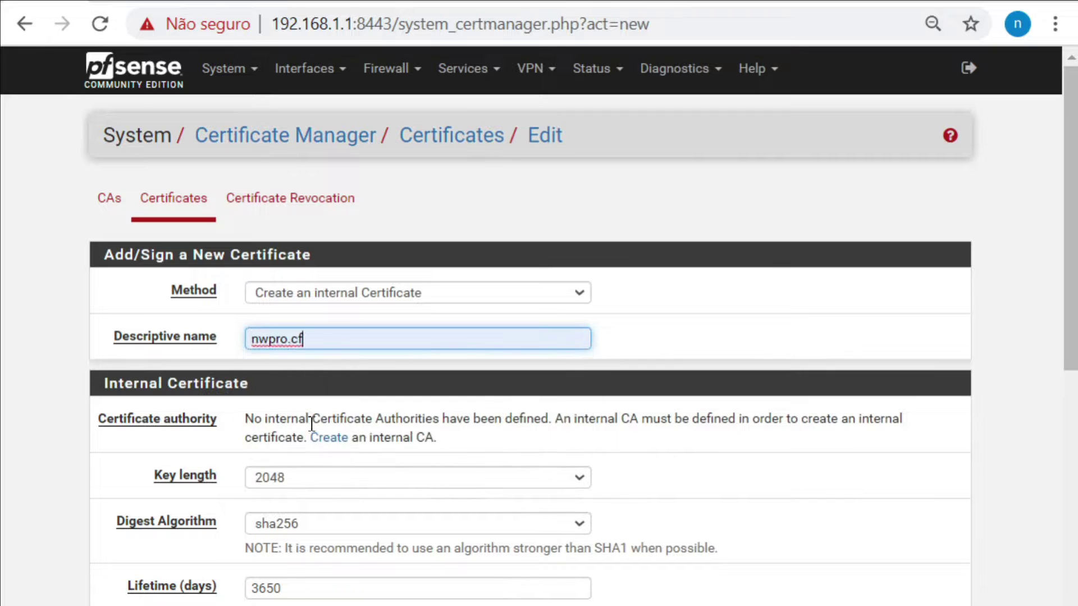
click(308, 295)
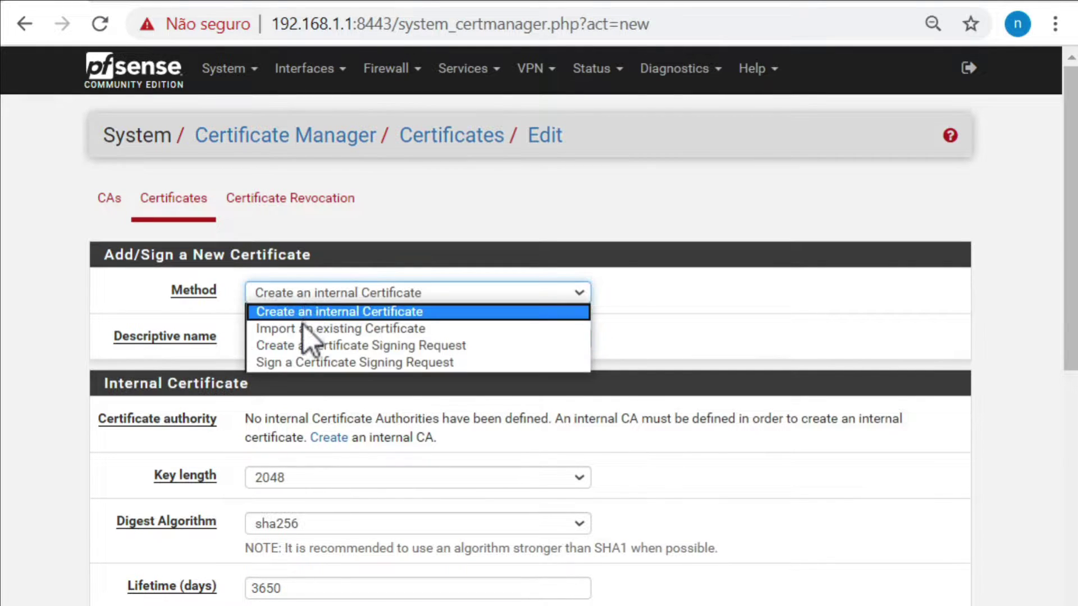
click(308, 330)
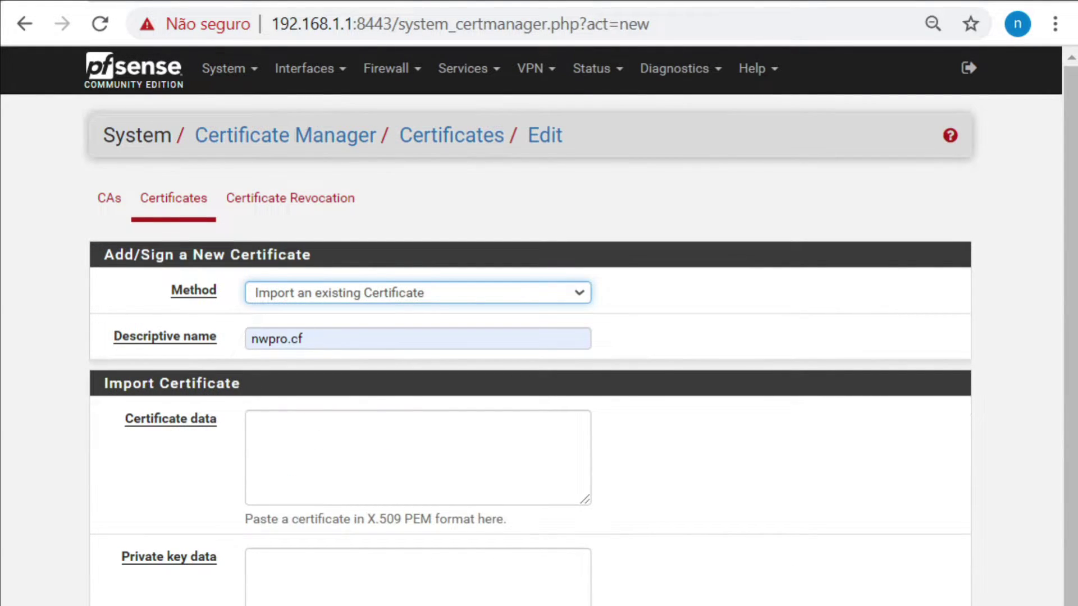
- Copy the full nwpro.cf certificate block from certs.txt in Notepad and paste it as the certificate data in pfSense
key(alt+Tab)
scroll(423, 578, down, 5)
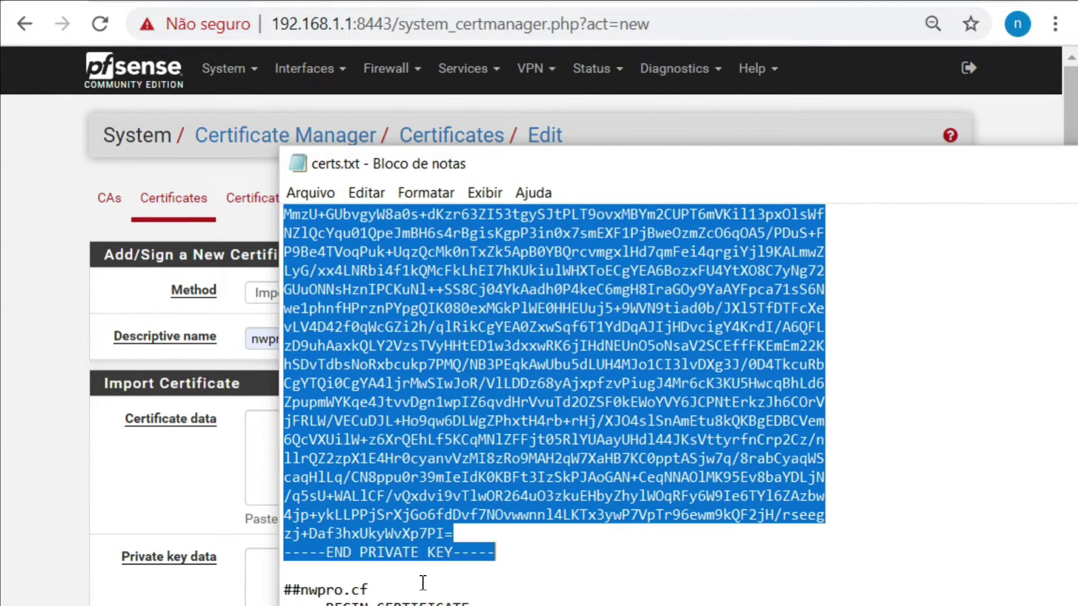
scroll(423, 579, down, 2)
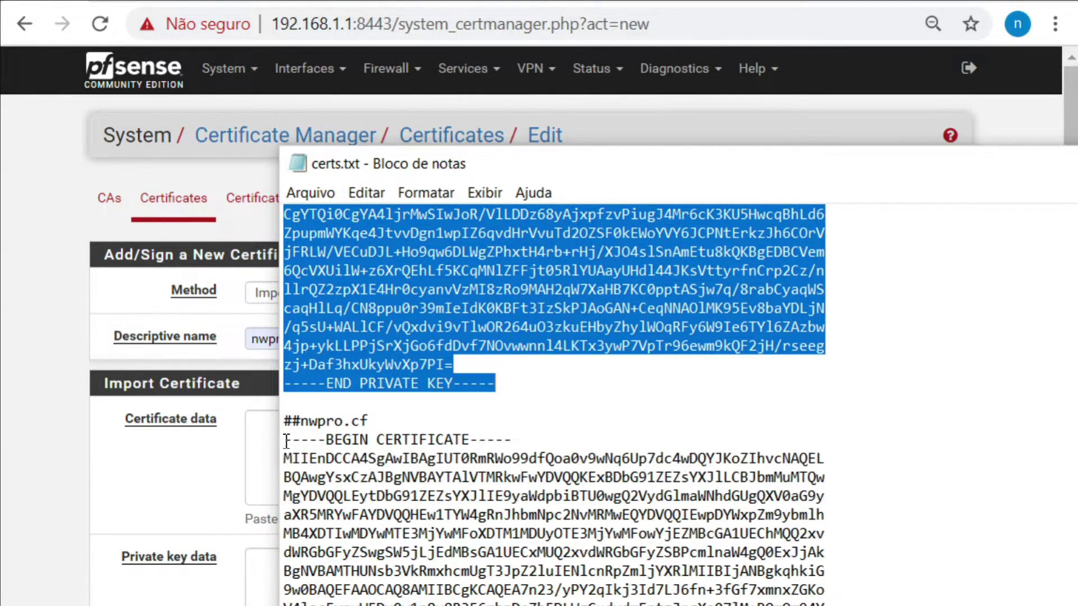
drag(287, 441, 564, 442)
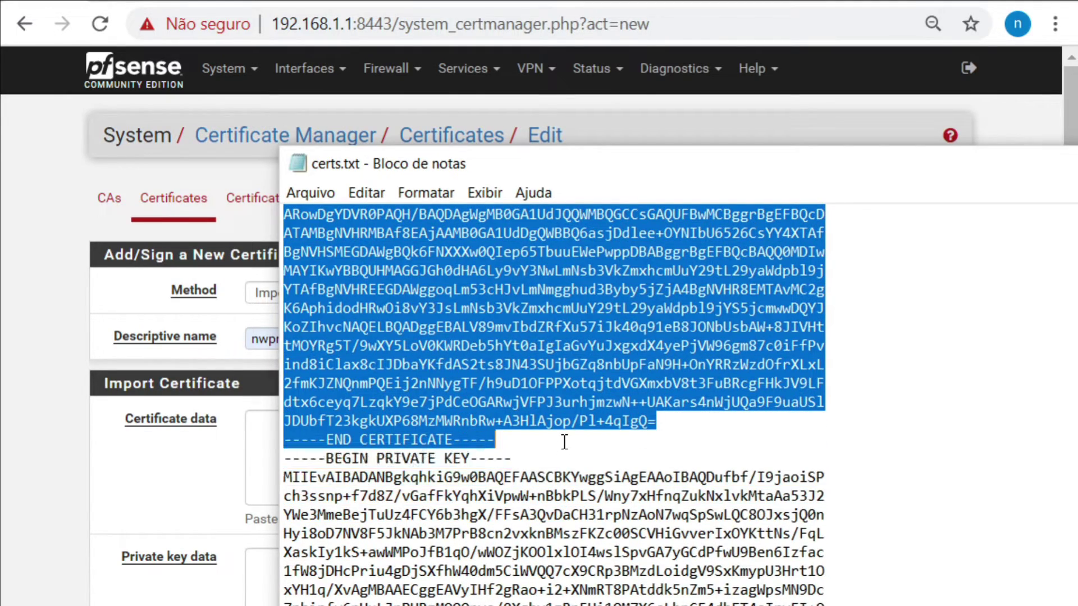
right_click(472, 394)
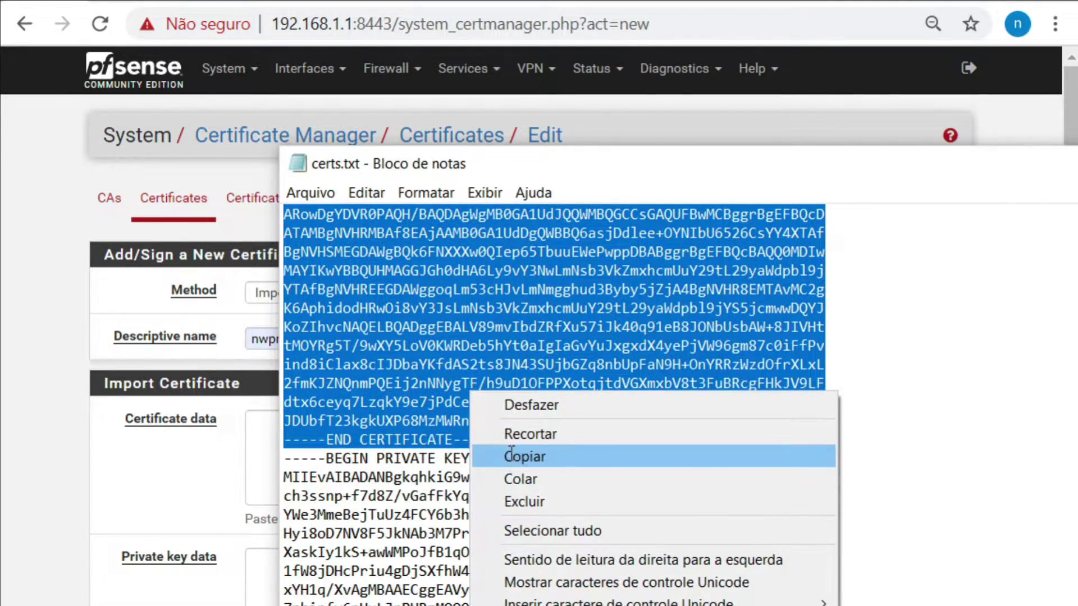
click(600, 456)
click(265, 442)
right_click(281, 440)
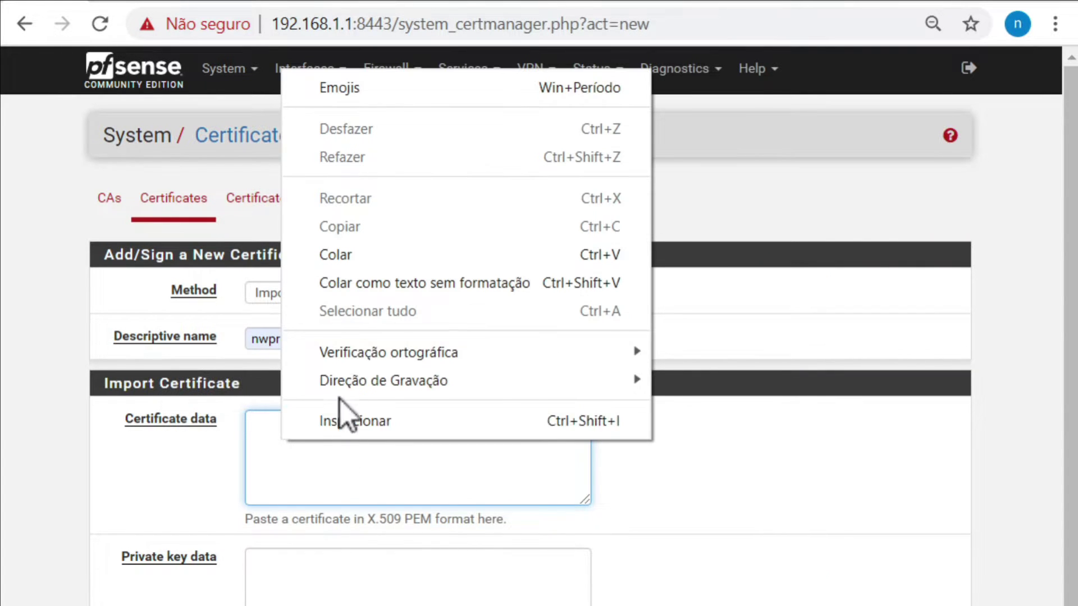
click(349, 284)
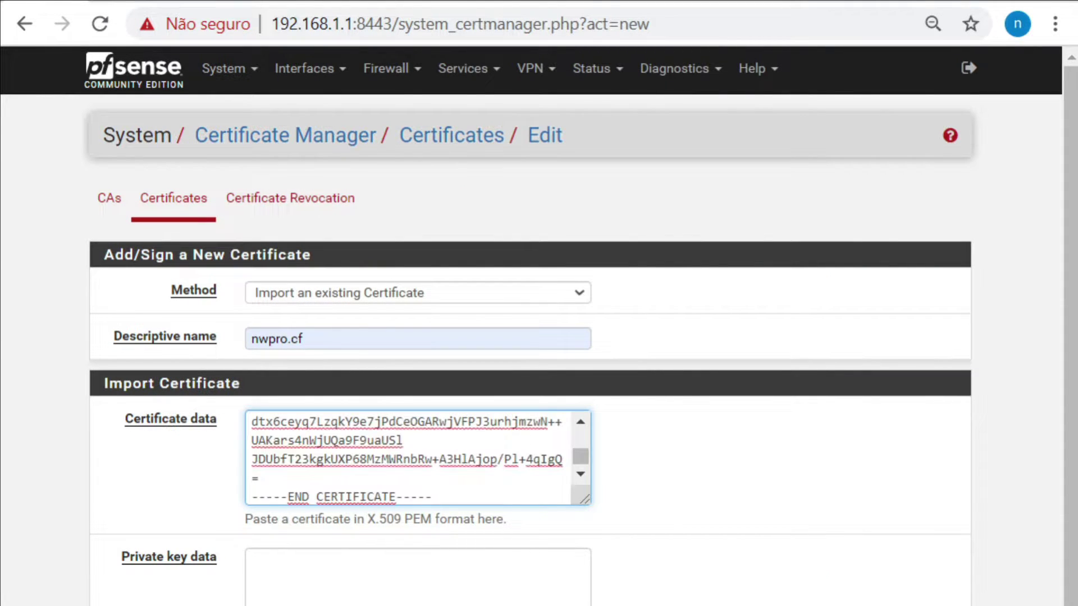
- Copy the nwpro.cf private key from certs.txt into the private key data, save the certificate and check the certificate list
key(alt+Tab)
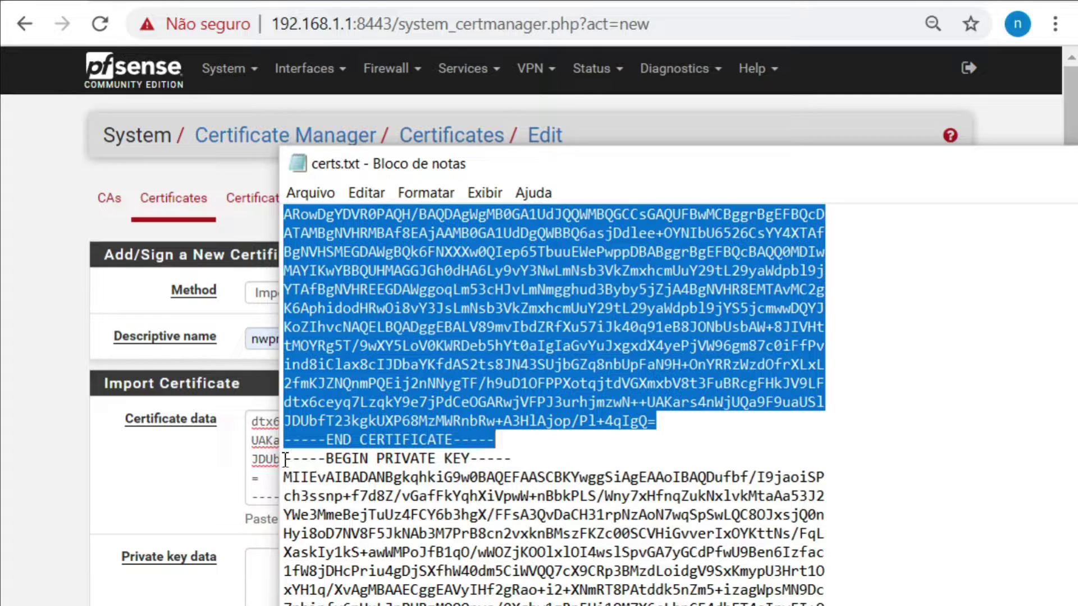
drag(285, 460, 292, 605)
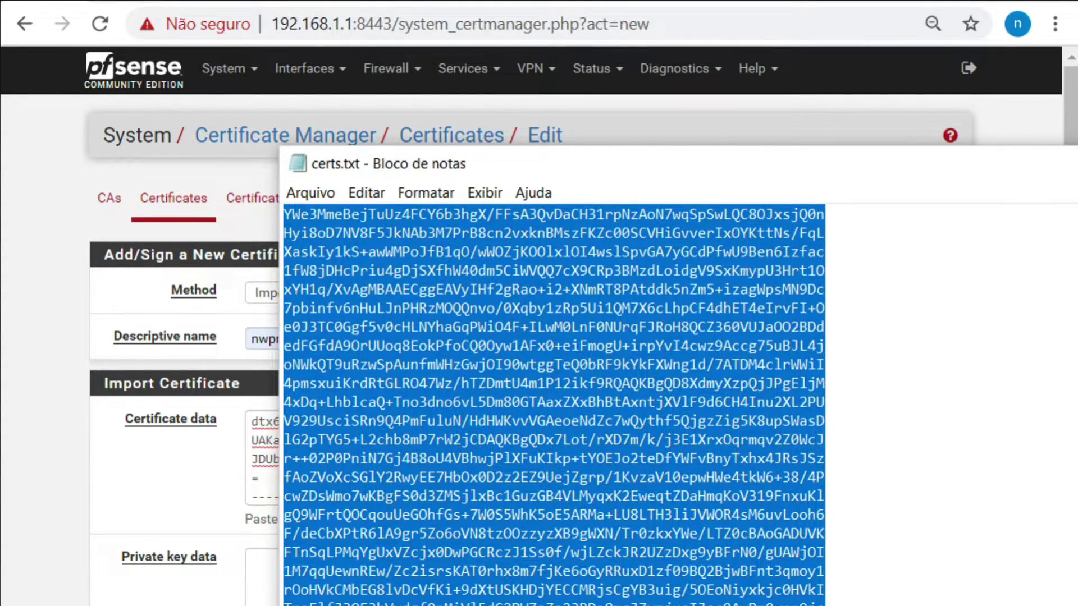
right_click(501, 515)
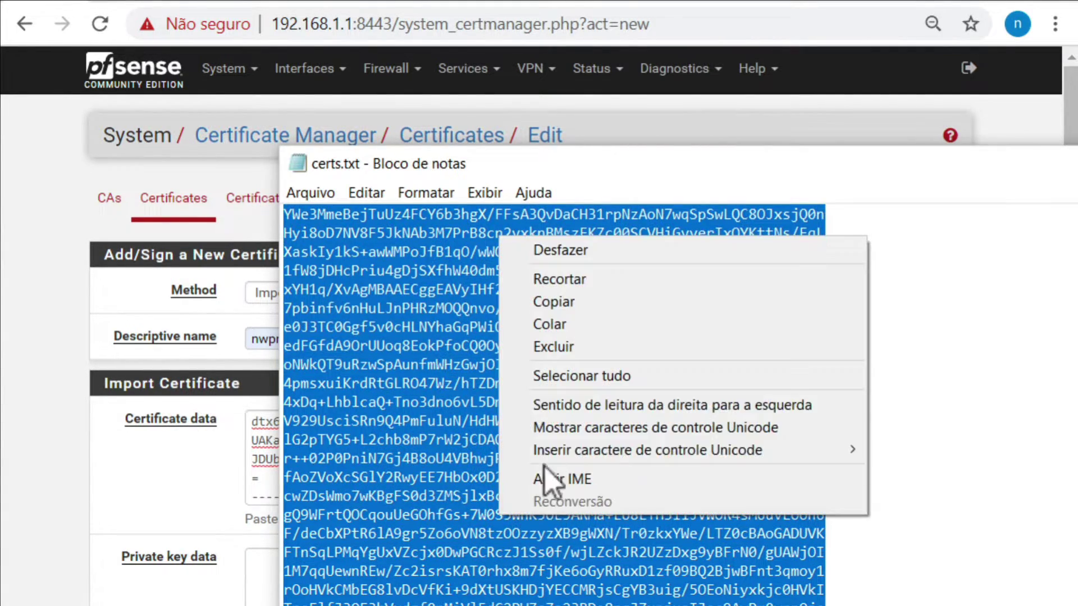
click(560, 307)
click(262, 564)
right_click(264, 565)
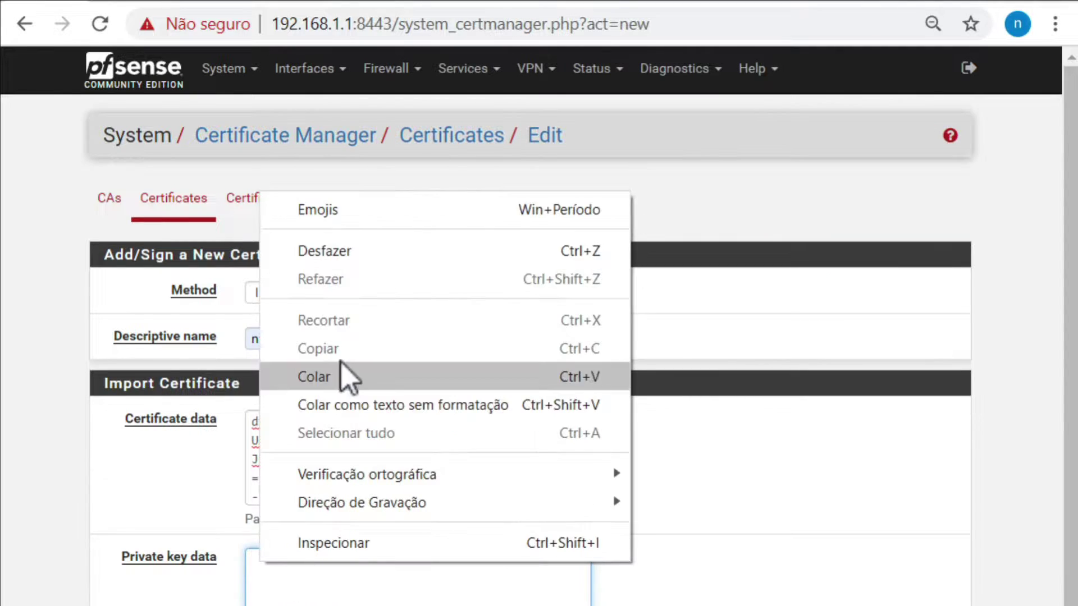
click(348, 378)
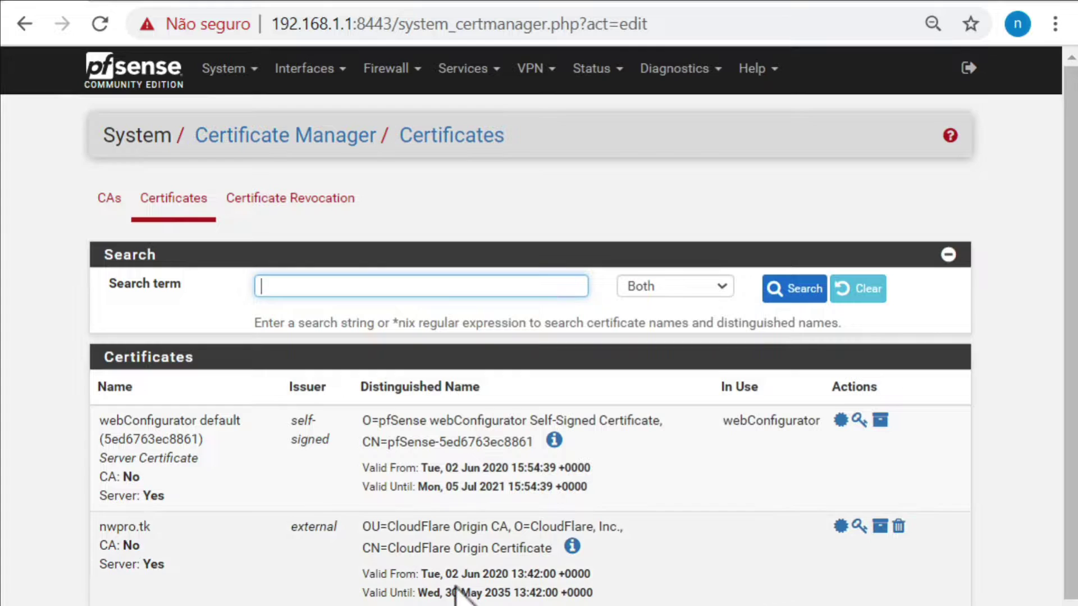
scroll(394, 590, down, 2)
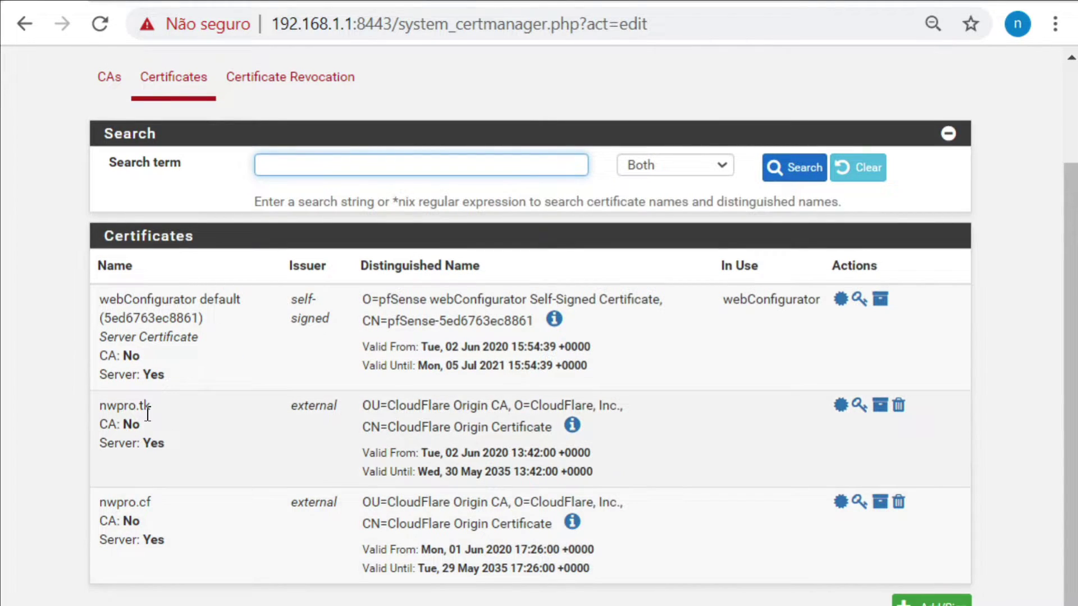
scroll(298, 151, up, 2)
- Search the available packages in the Package Manager for HAproxy and install the haproxy package
click(233, 70)
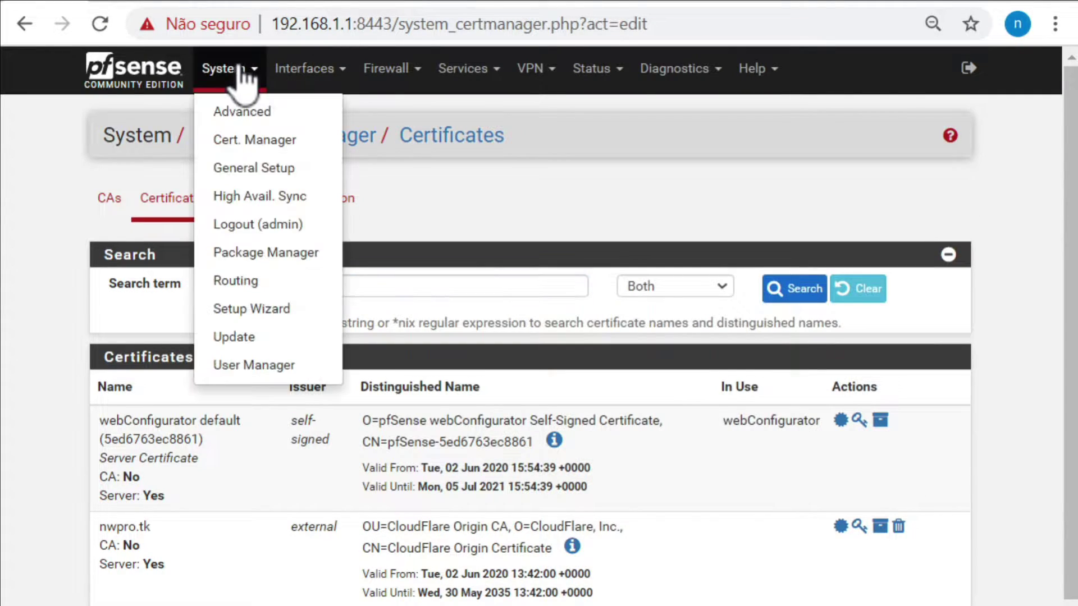
click(247, 253)
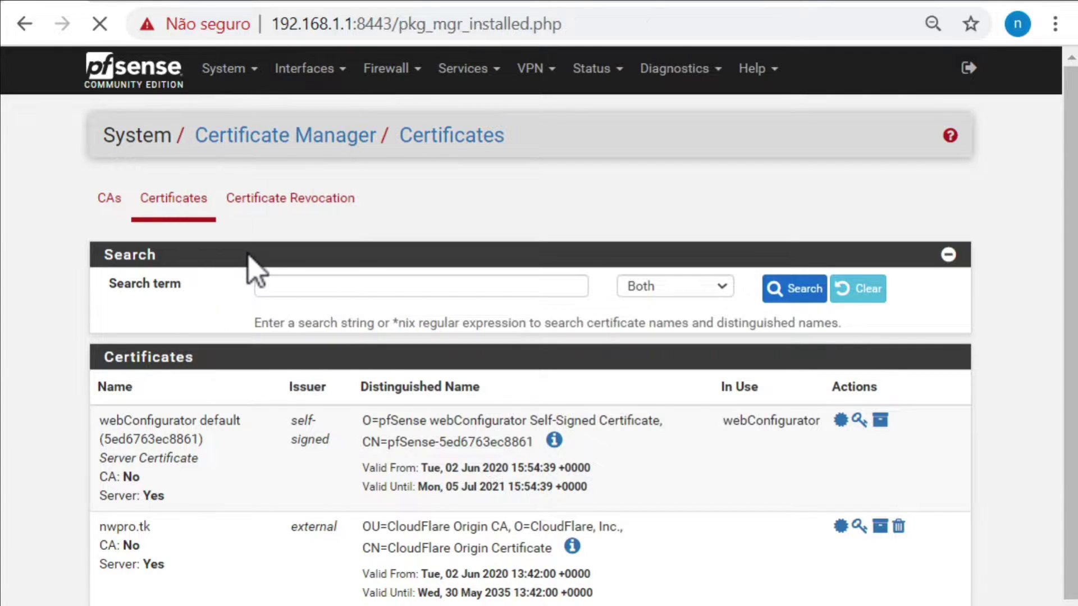
click(290, 210)
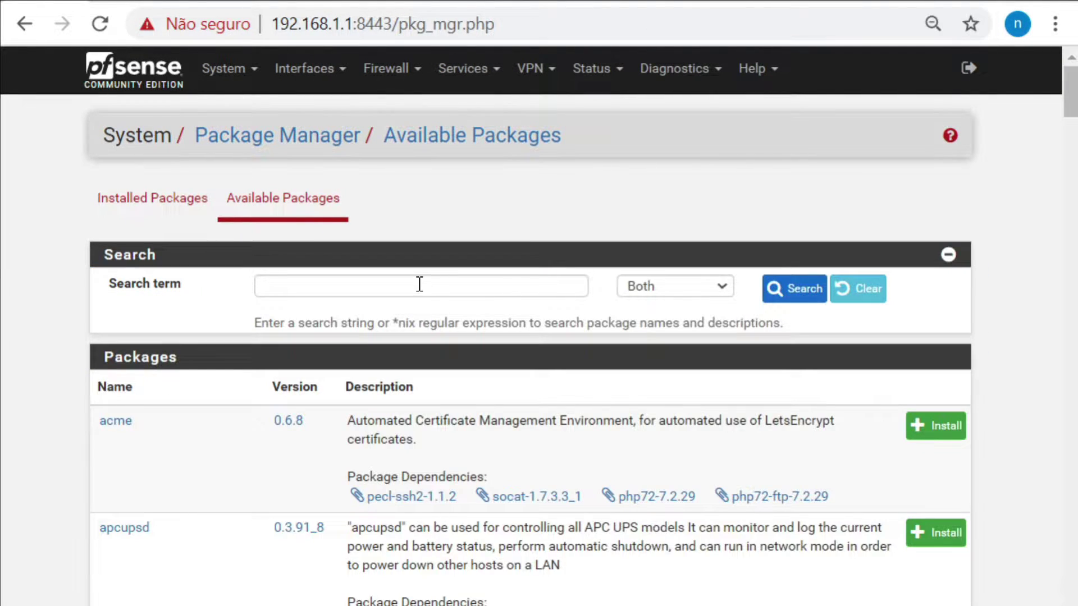
click(420, 284)
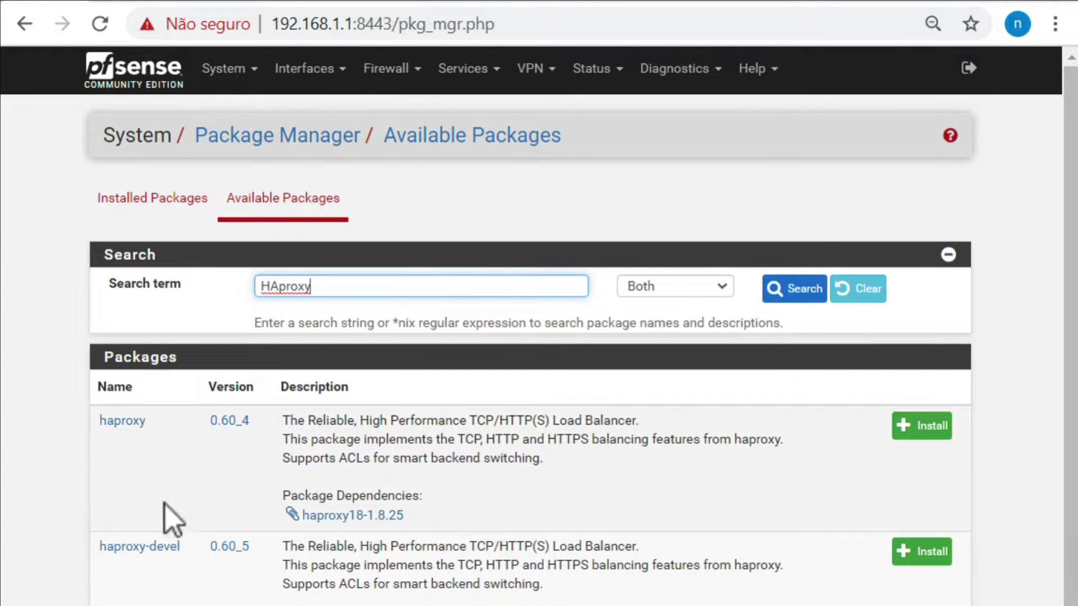
click(925, 428)
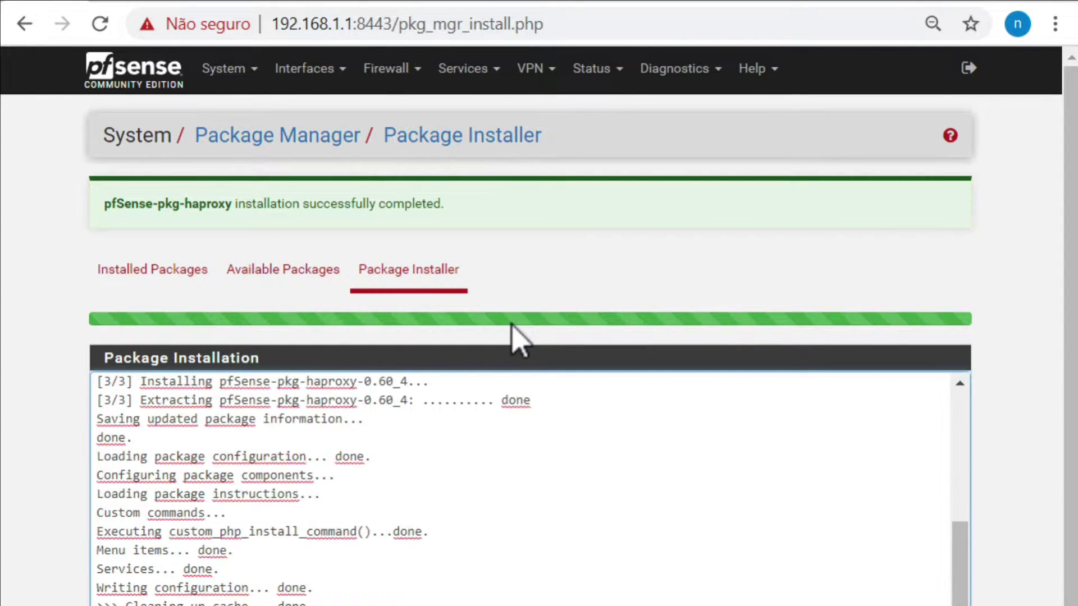
- Open the HAProxy service and examine its Settings, Frontend, Backend, Files, Stats and Stats FS pages
click(494, 79)
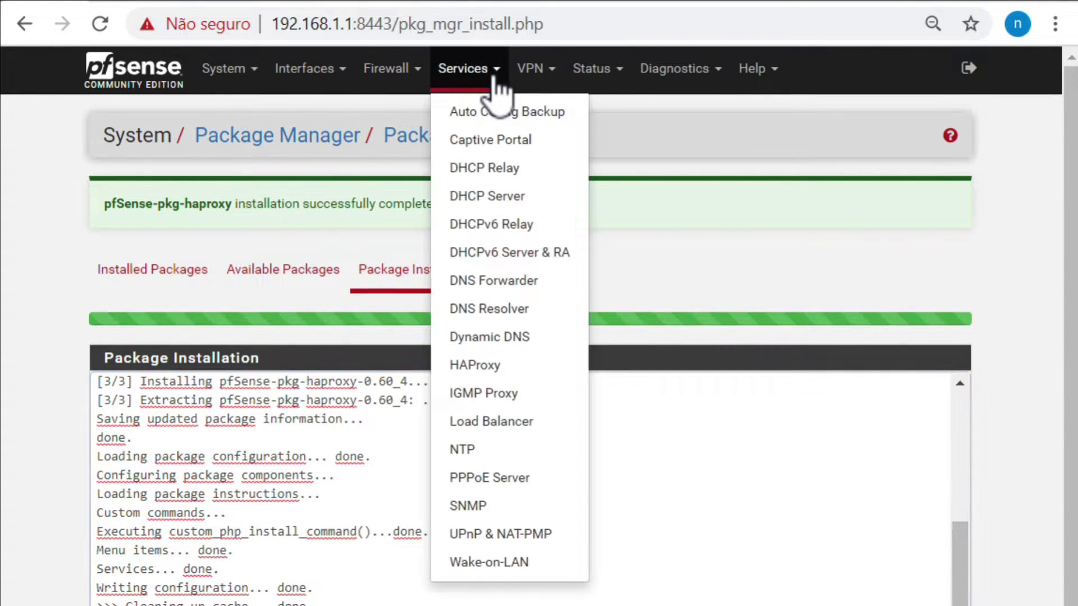
click(474, 366)
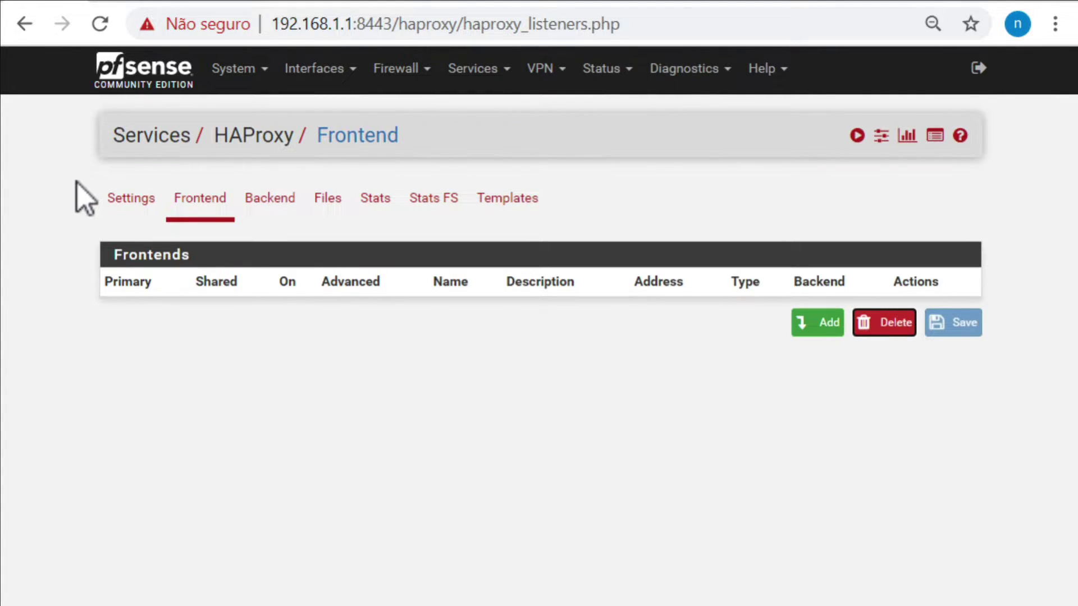
click(123, 200)
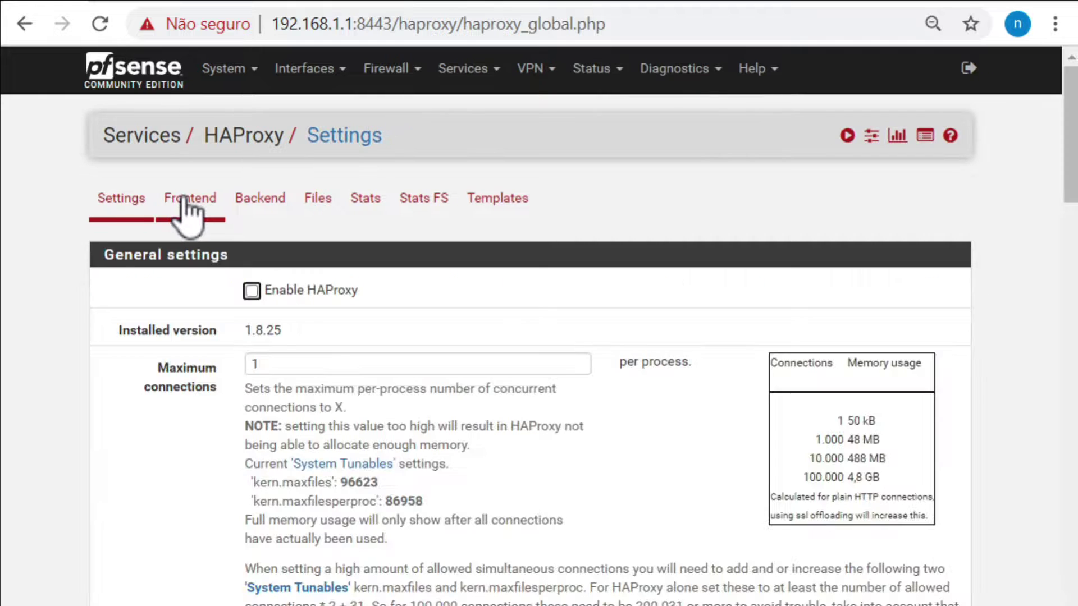
click(187, 203)
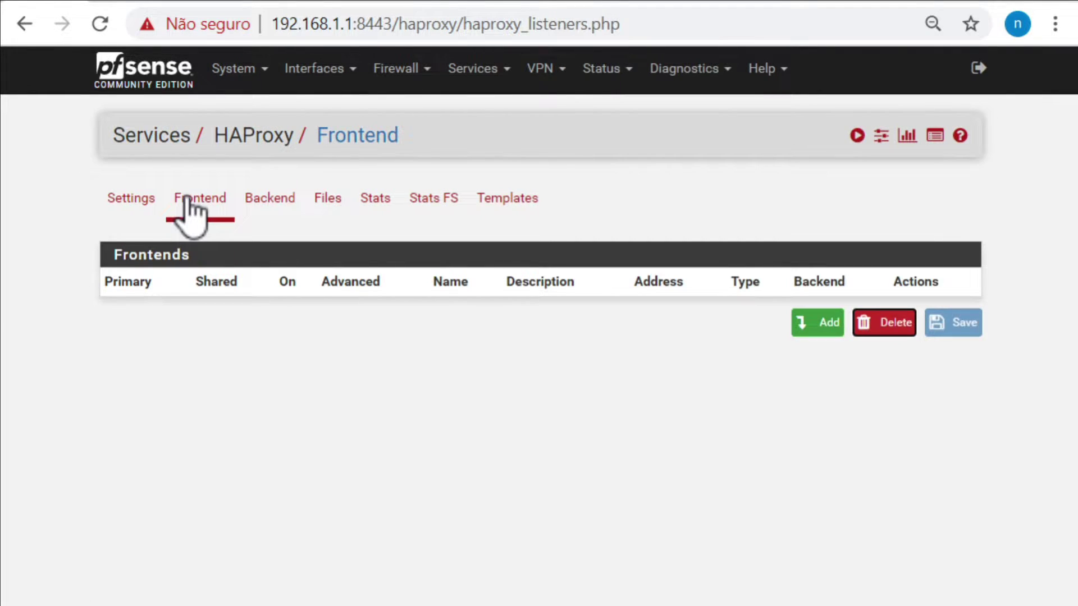
click(128, 203)
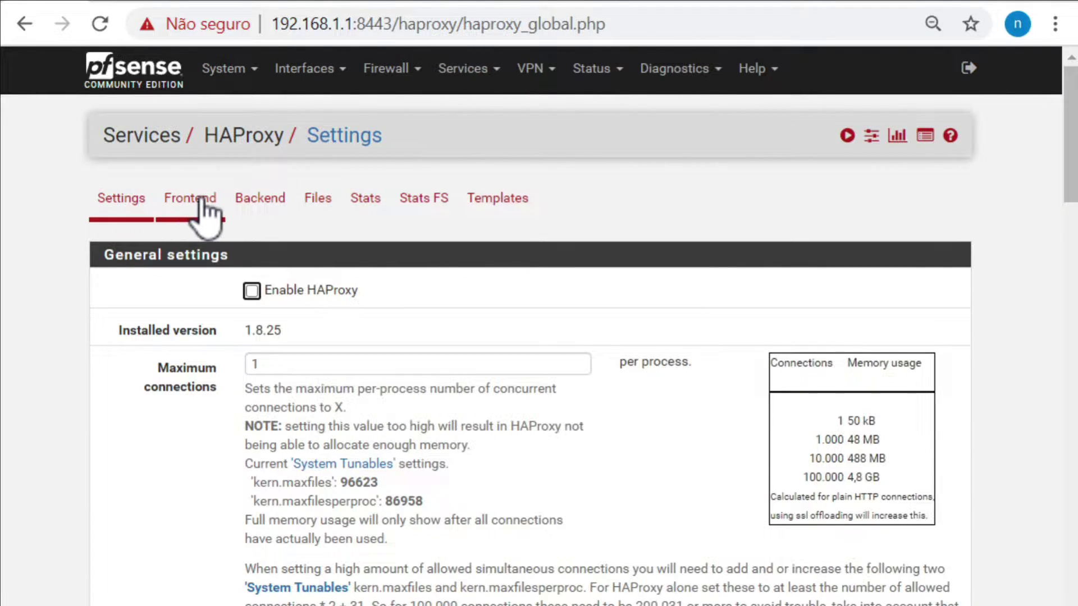
click(201, 203)
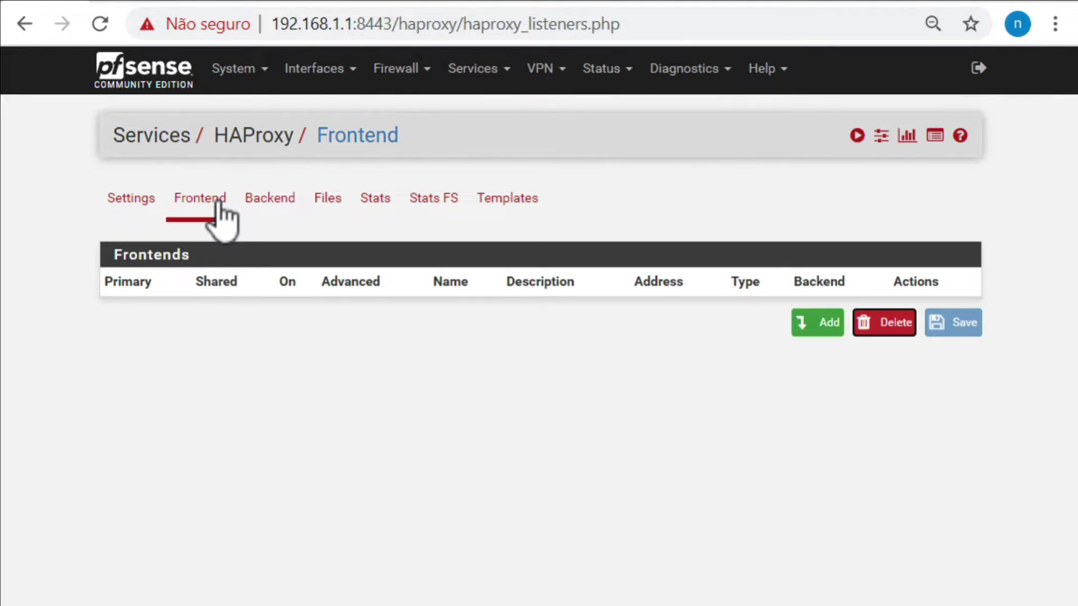
click(269, 203)
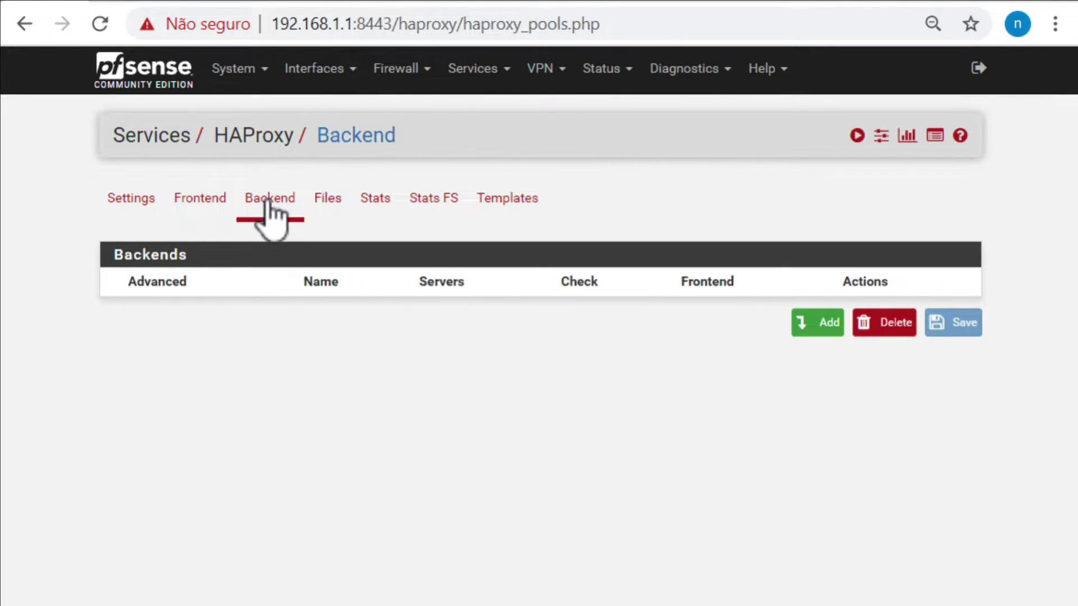
click(340, 202)
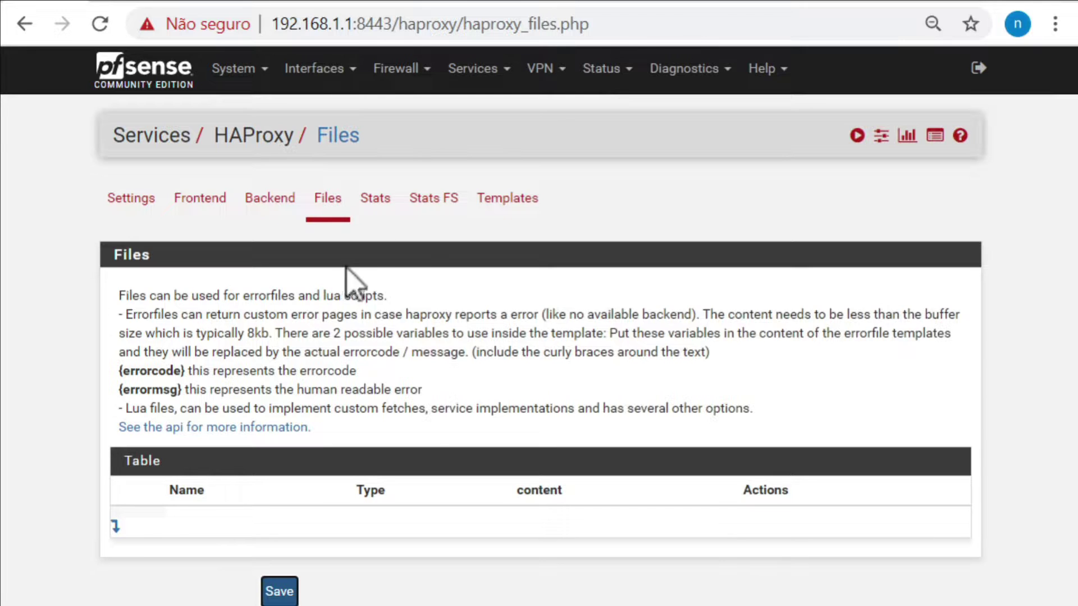
click(375, 204)
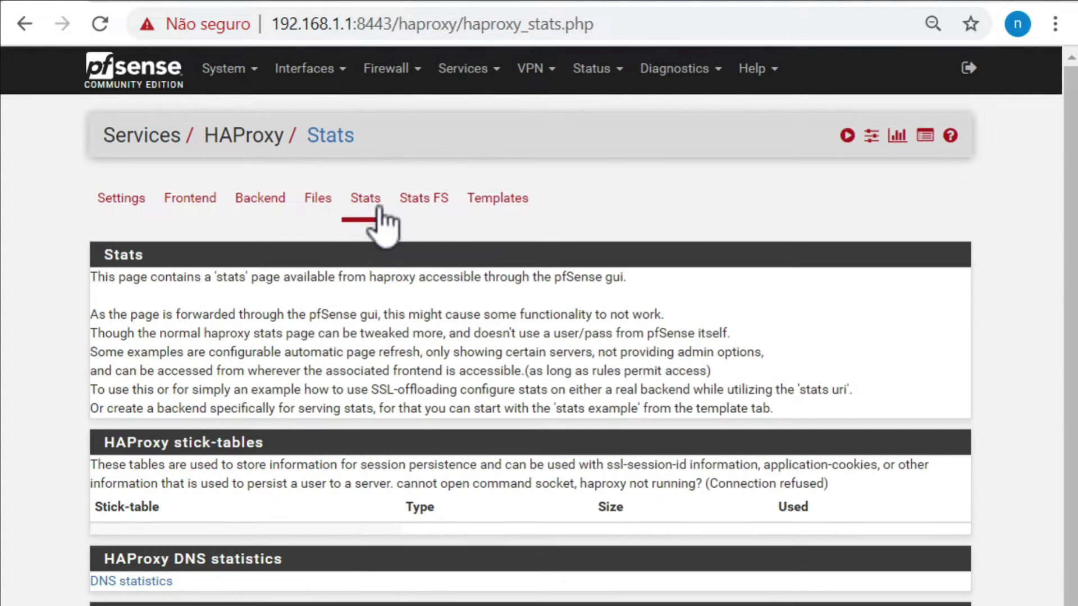
click(424, 201)
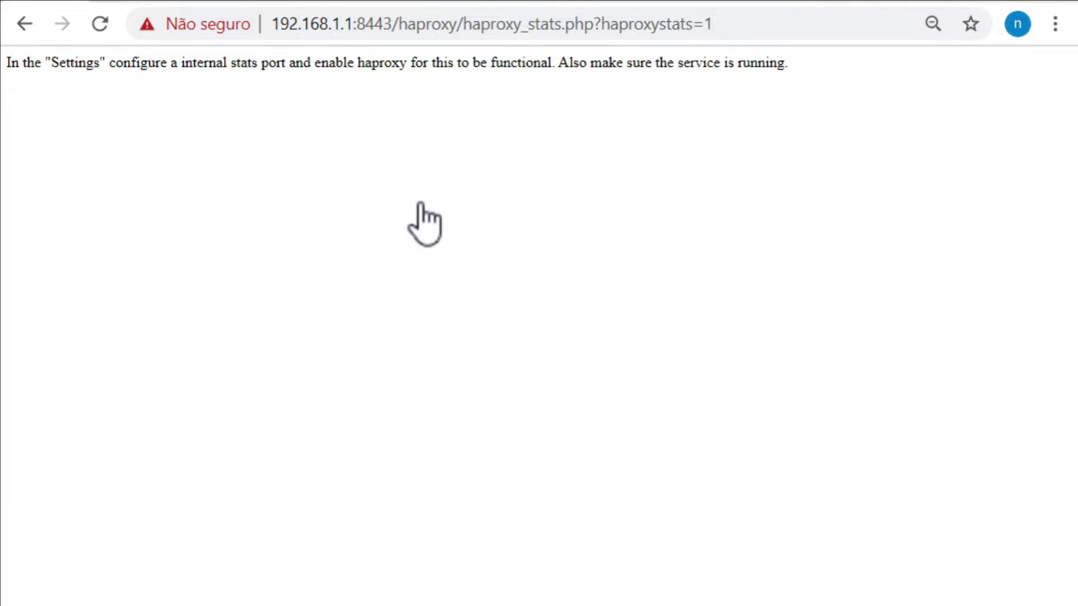
- Check the HAProxy Templates page, and add a new backend server pool named backendcf
click(26, 25)
click(494, 197)
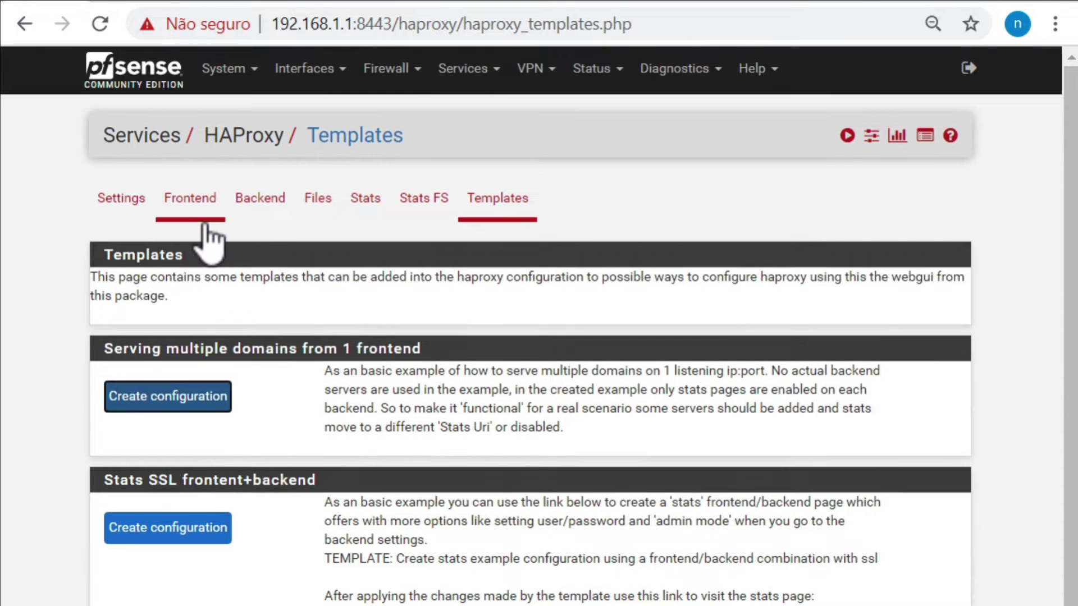
click(269, 208)
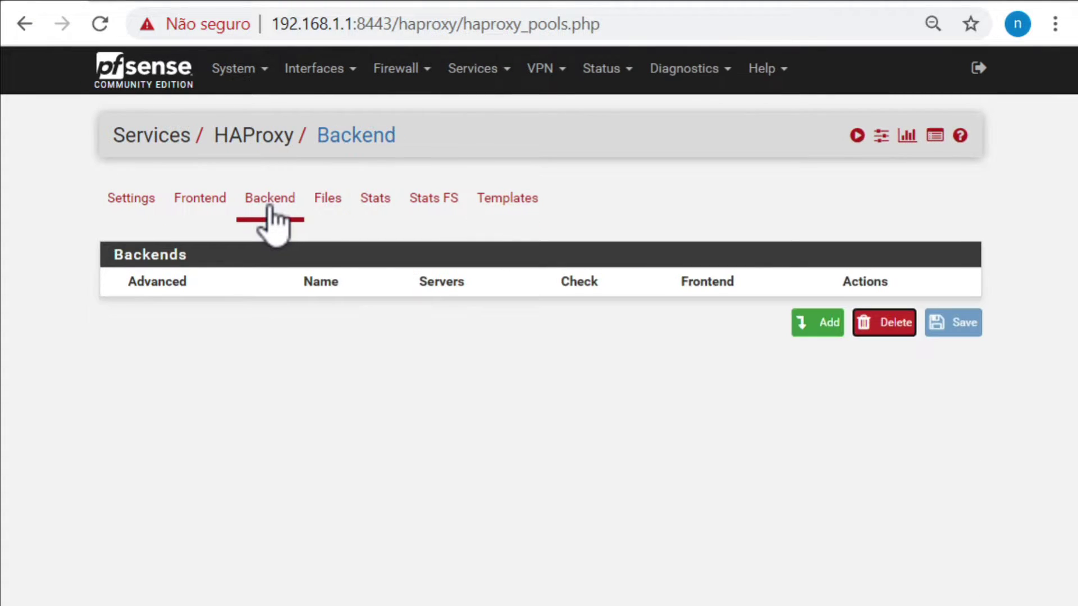
click(820, 324)
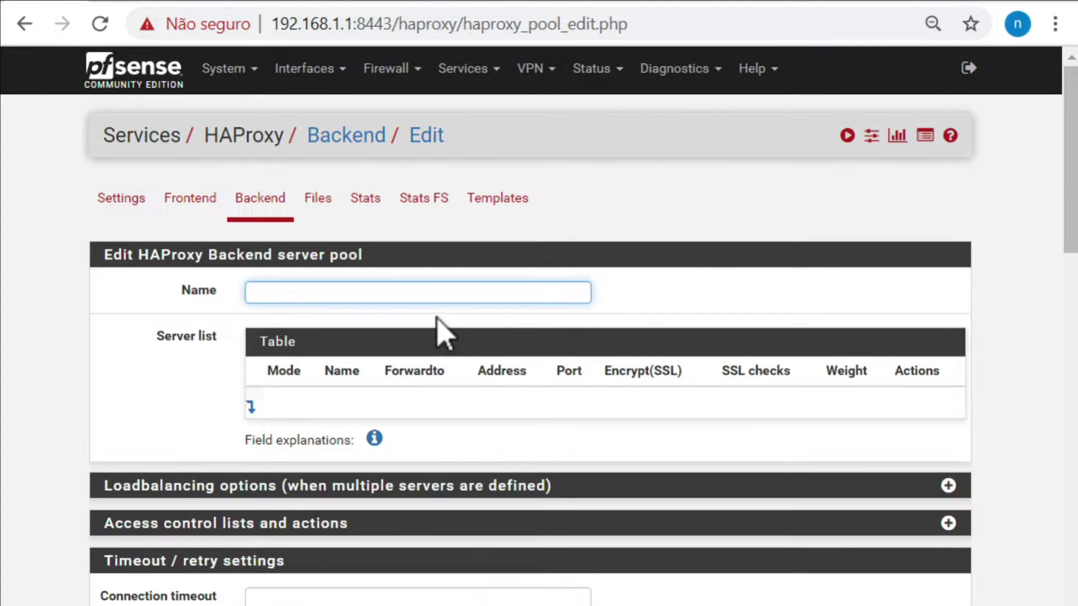
text(back)
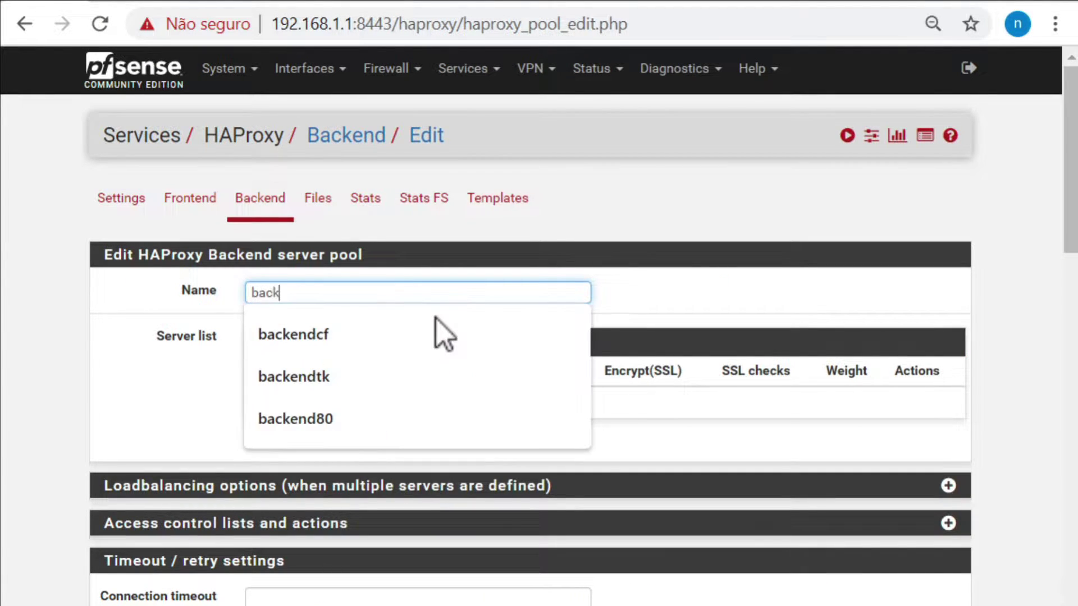
click(437, 320)
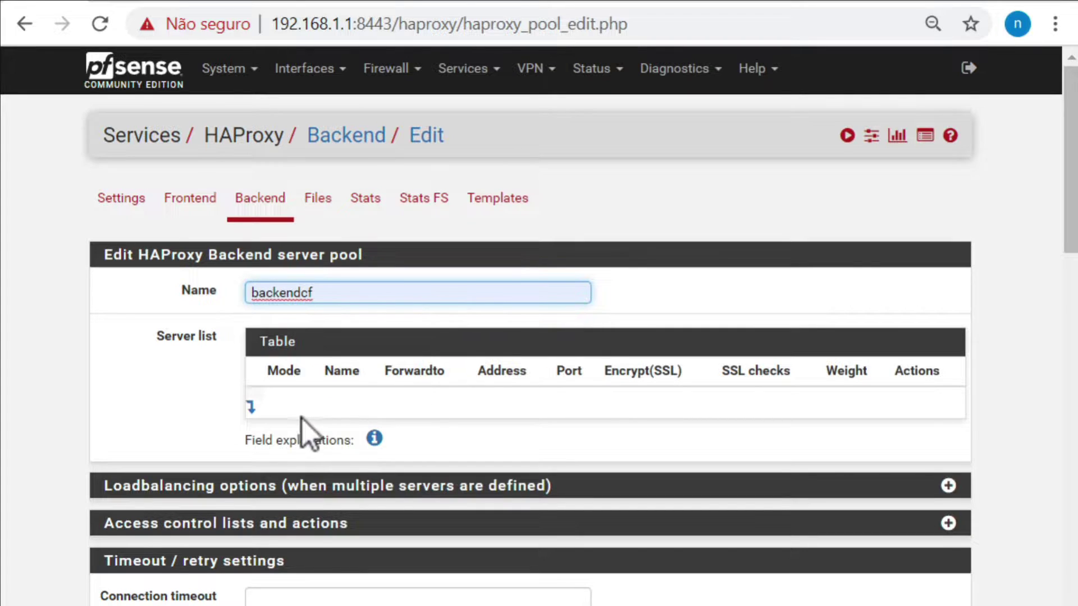
- Add a server entry to the server list of backendcf and name it Server-102
click(253, 410)
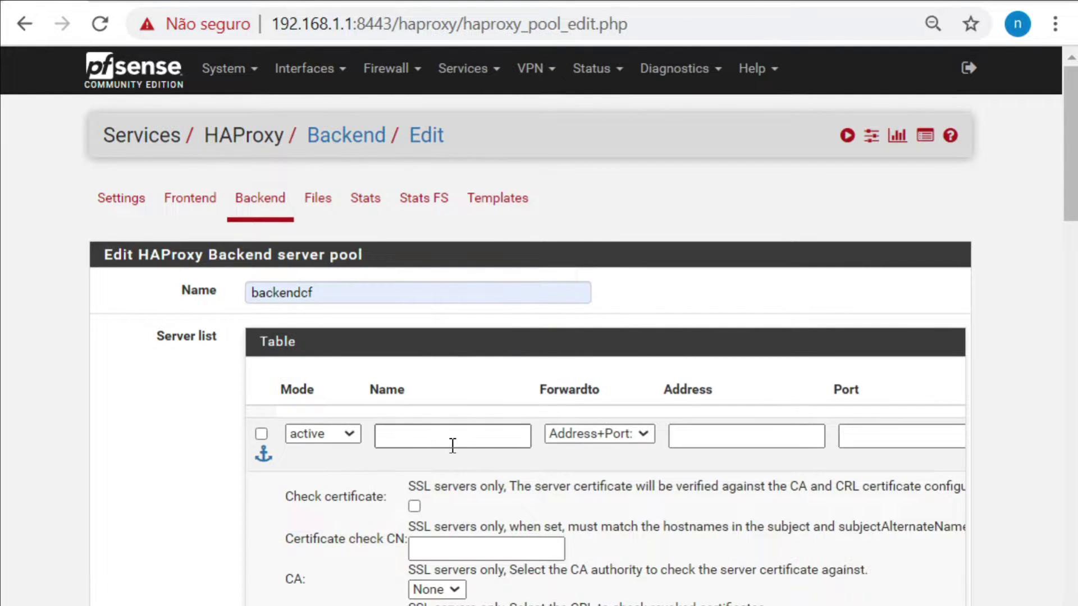
drag(1059, 180, 1065, 225)
click(498, 174)
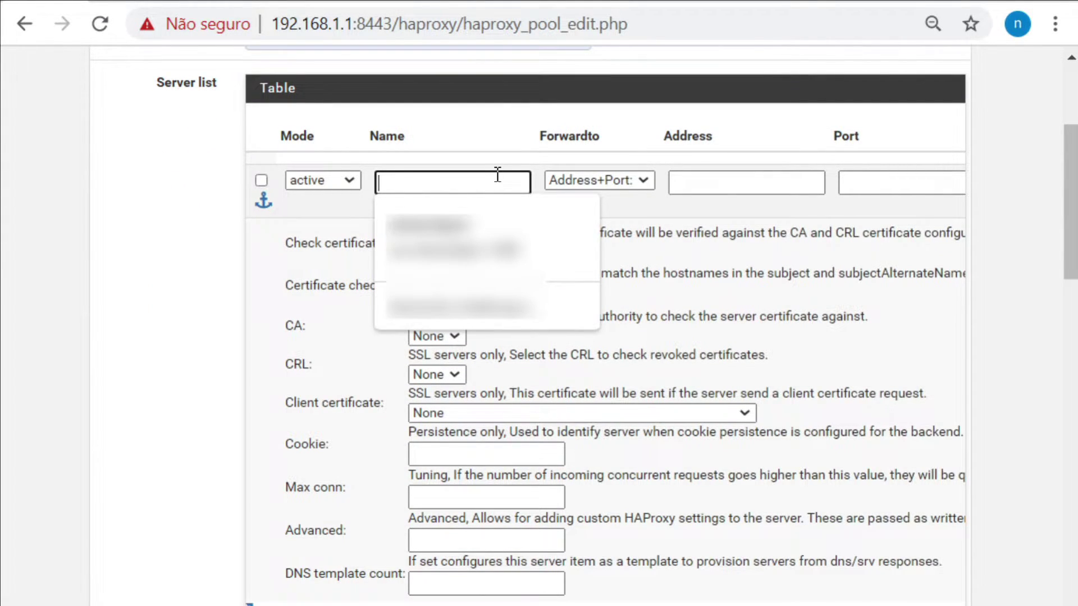
text(ser)
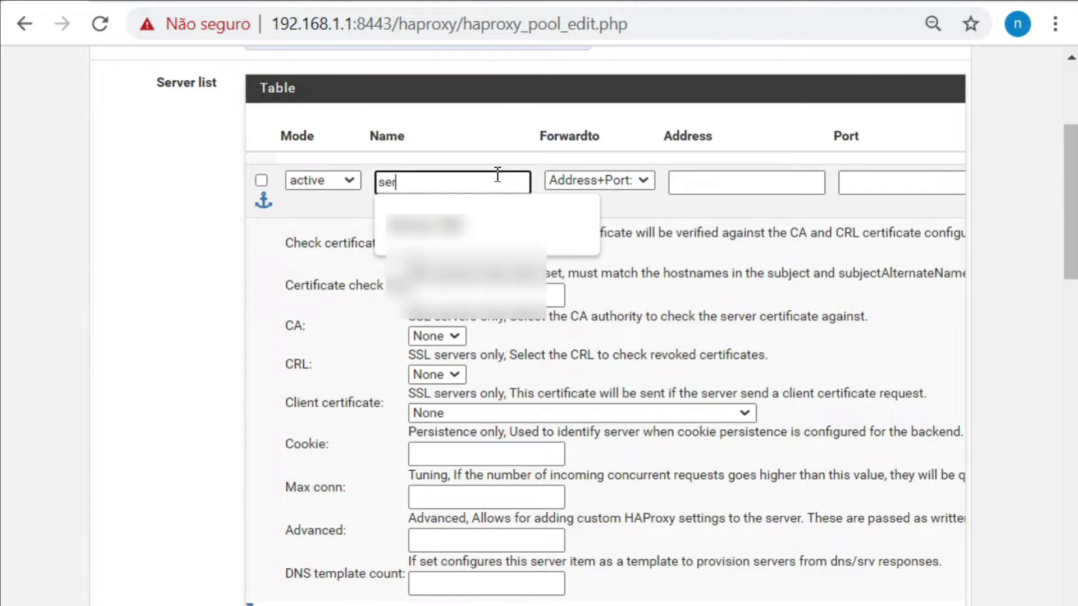
click(484, 228)
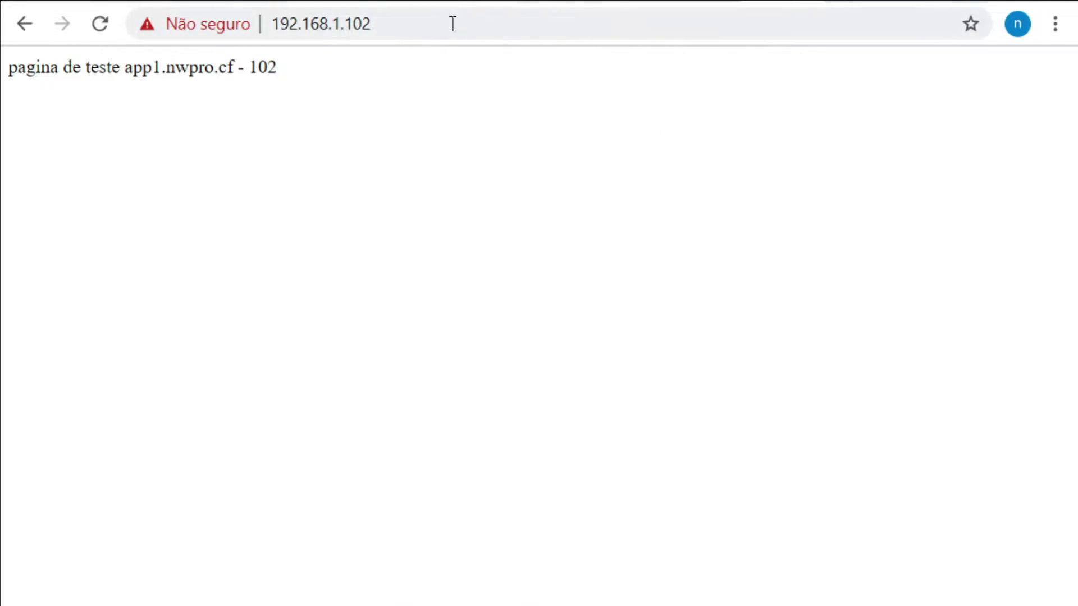
- Open the web server pages at 192.168.1.103 and 192.168.1.105 in the browser to check which site each serves
click(474, 18)
click(473, 18)
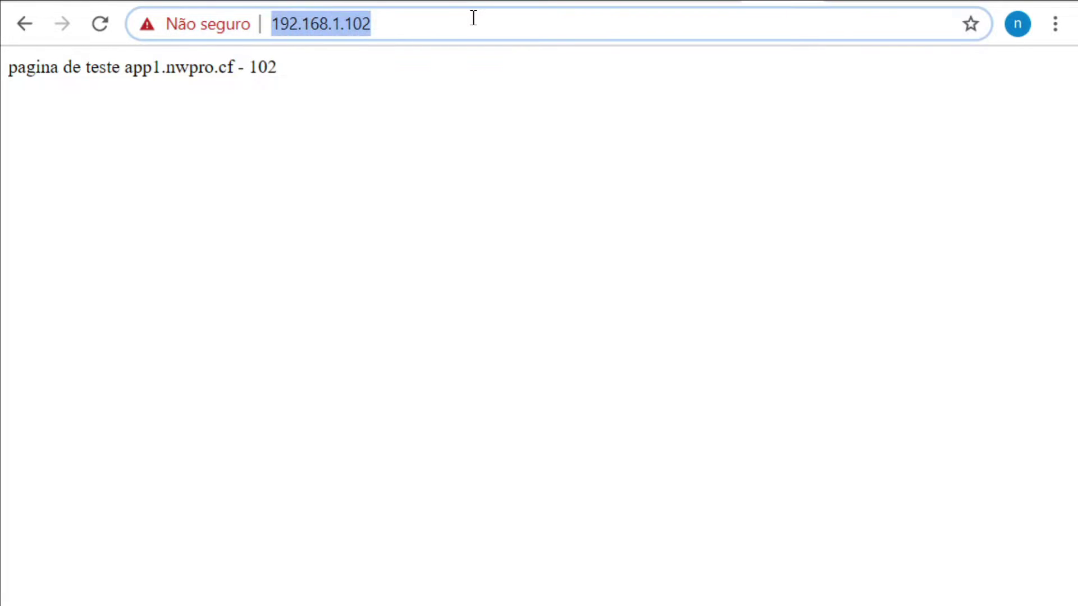
click(473, 18)
key(BackSpace)
text(3)
key(Return)
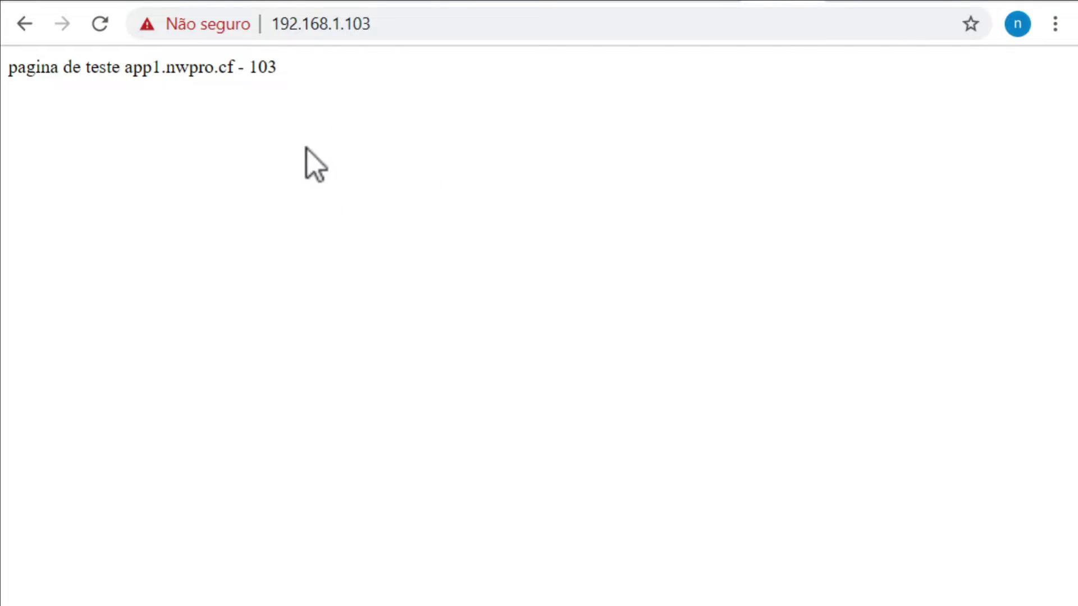
click(397, 31)
click(397, 32)
key(BackSpace)
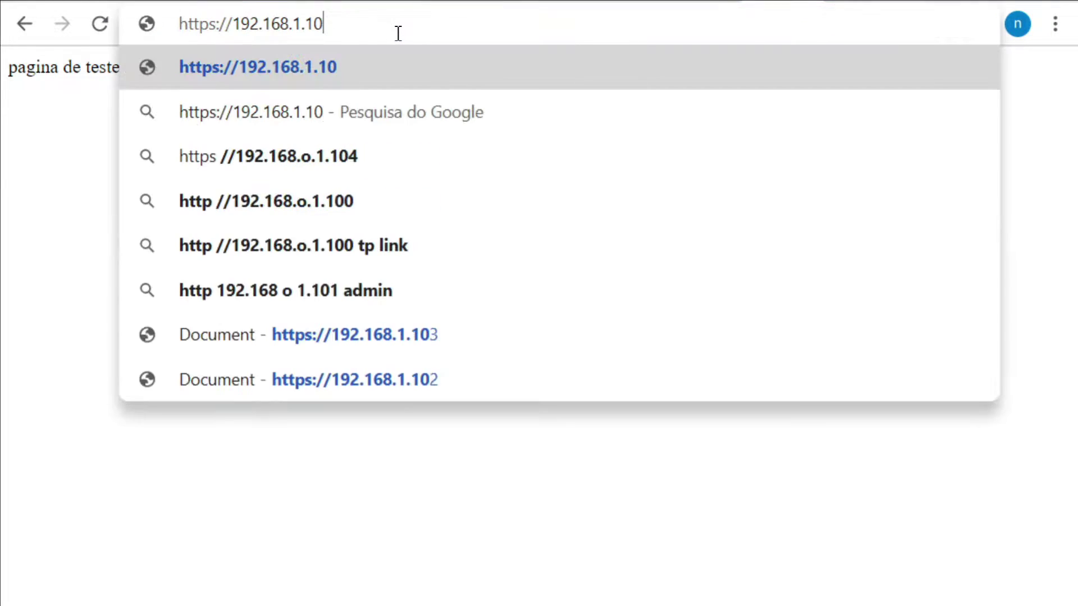
text(5)
key(Return)
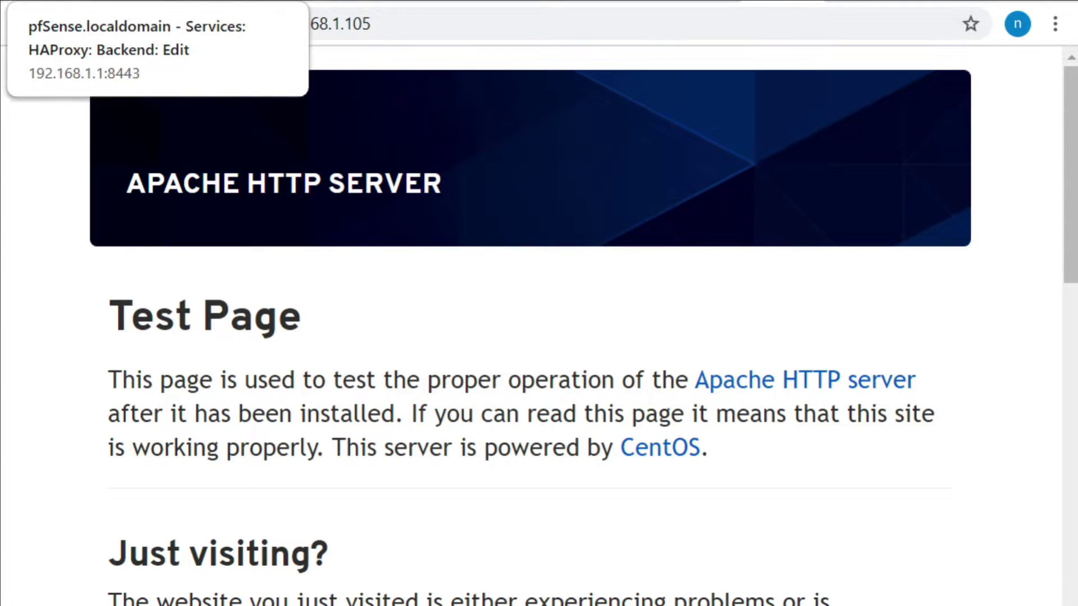
- Back in the backend form, rename the server Server-102-cf and set its address to 192.168.1.102 with port 443
click(67, 1)
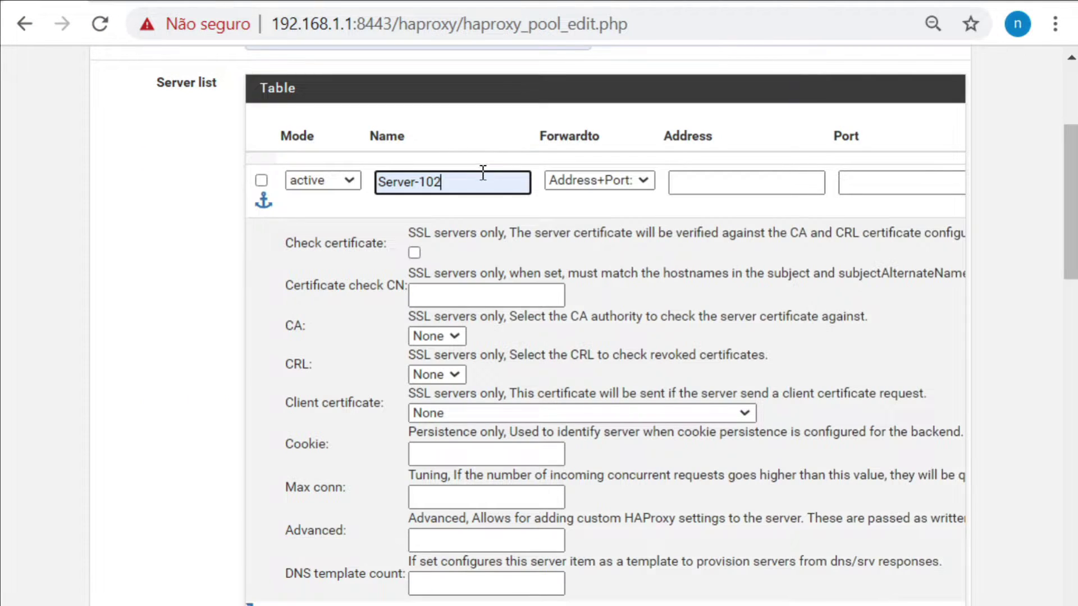
text(-cf)
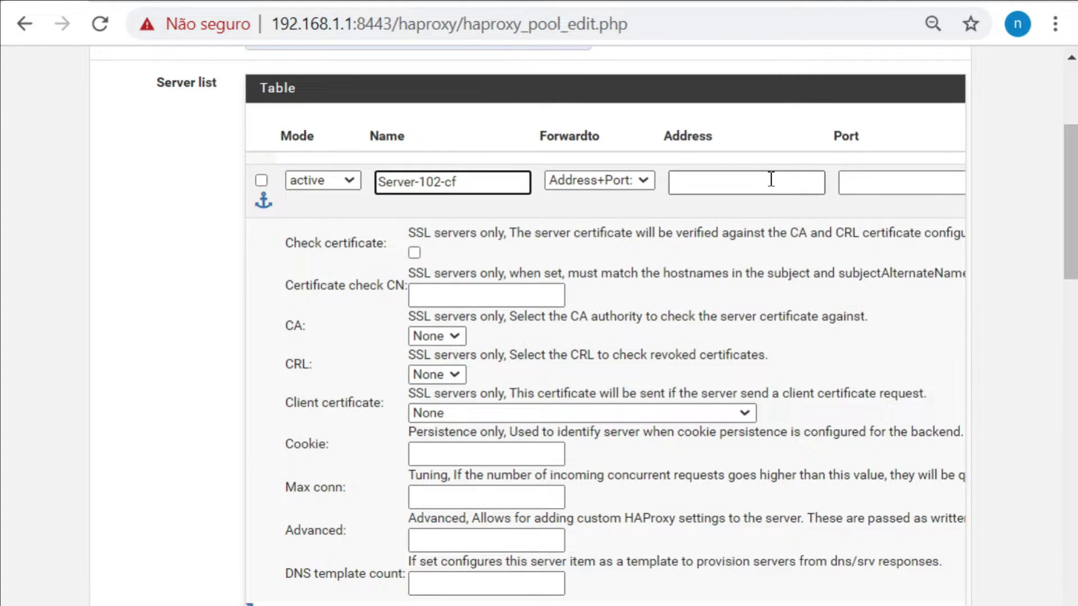
click(772, 181)
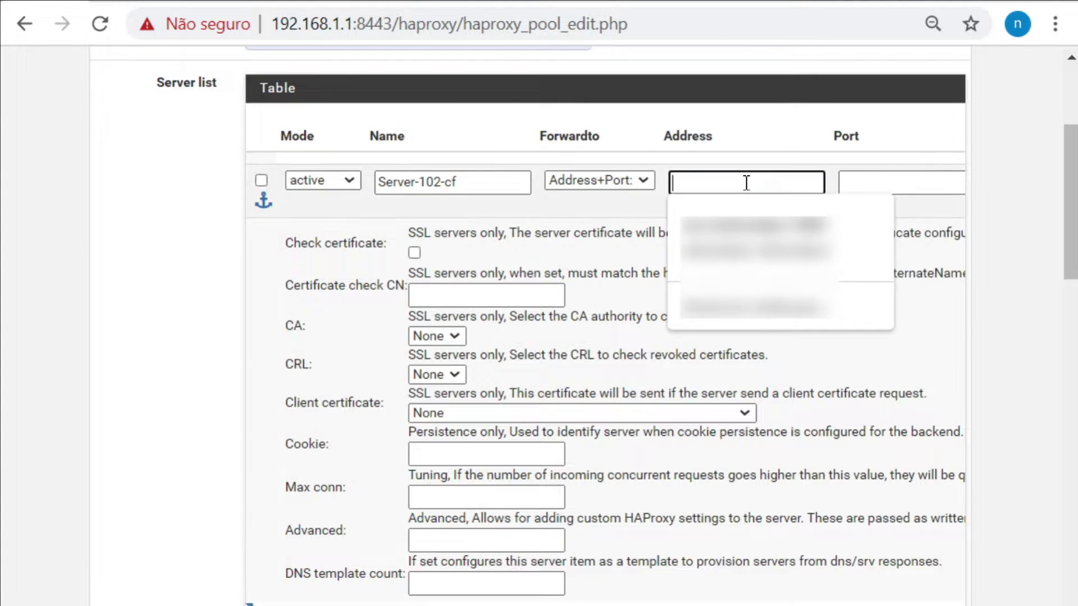
text(192)
key(Down)
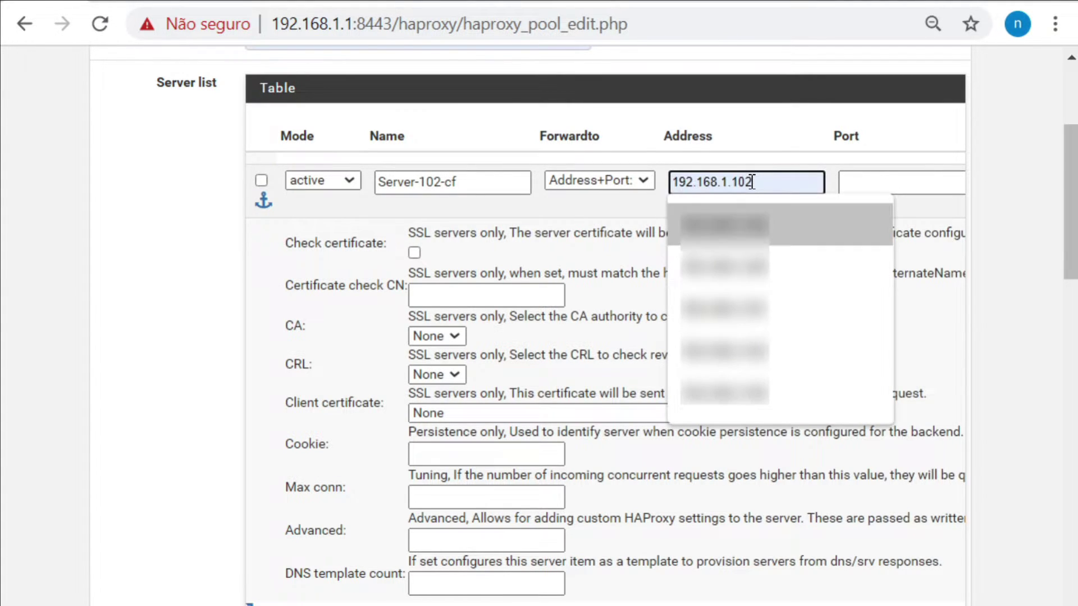
key(Return)
click(875, 183)
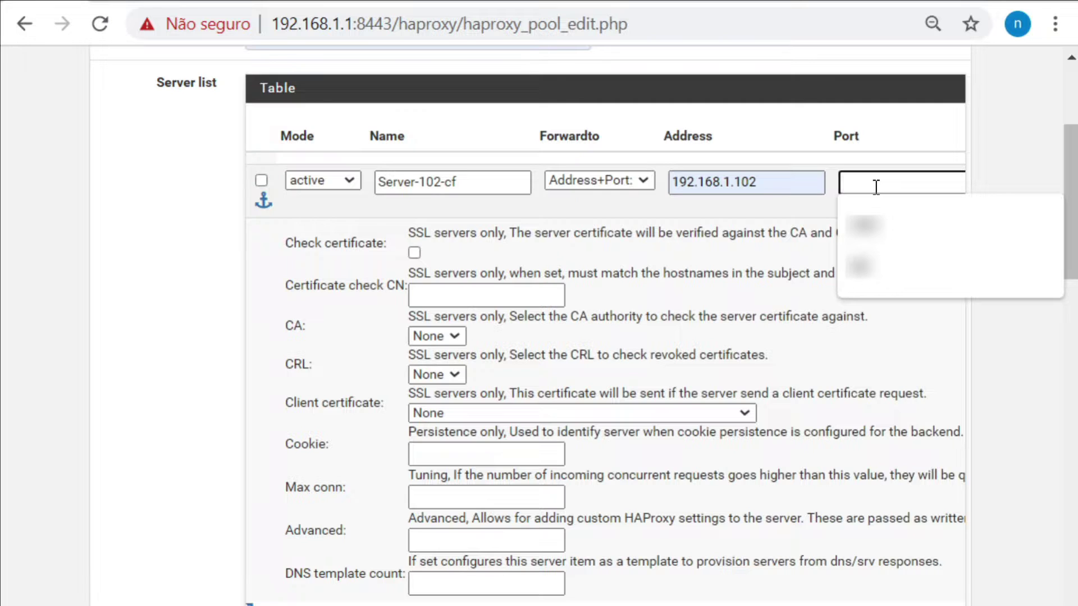
click(869, 226)
- Enable Encrypt(SSL) and SSL checks for Server-102-cf, and review the rest of its row
scroll(605, 363, right, 5)
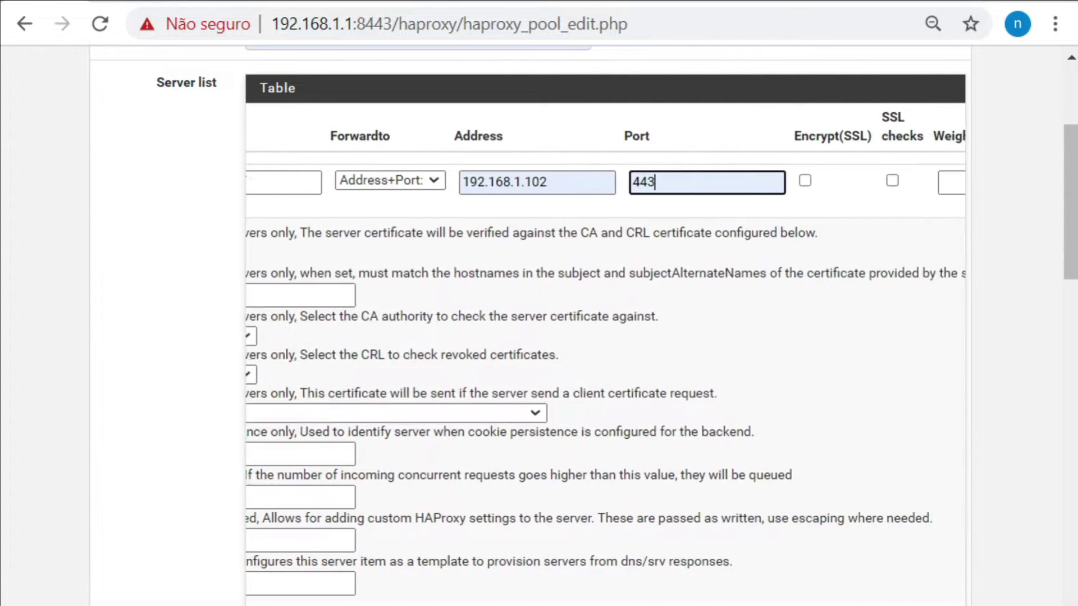
click(727, 181)
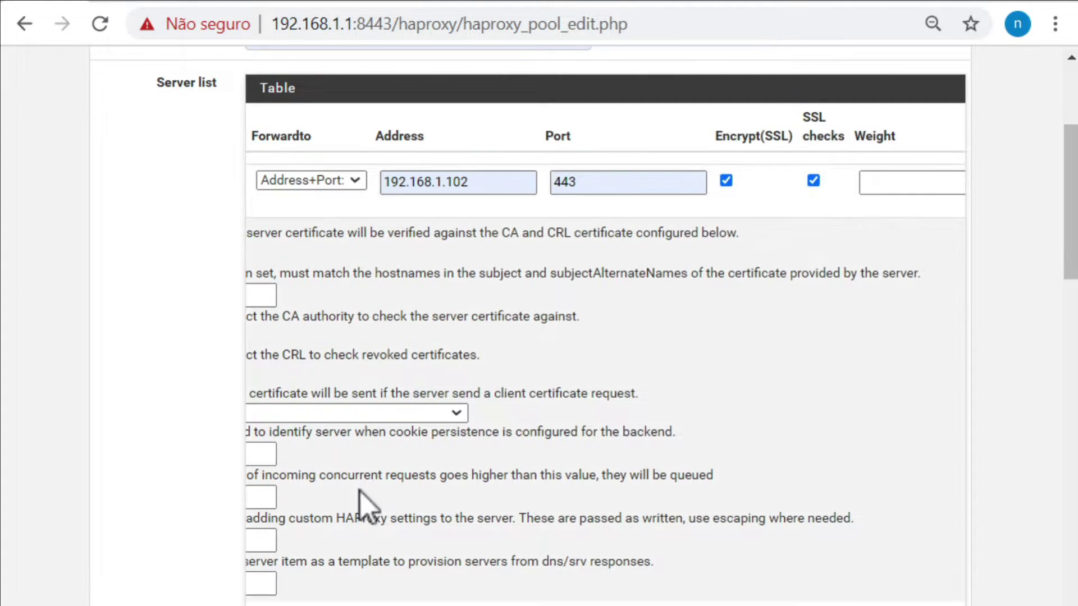
scroll(673, 522, right, 3)
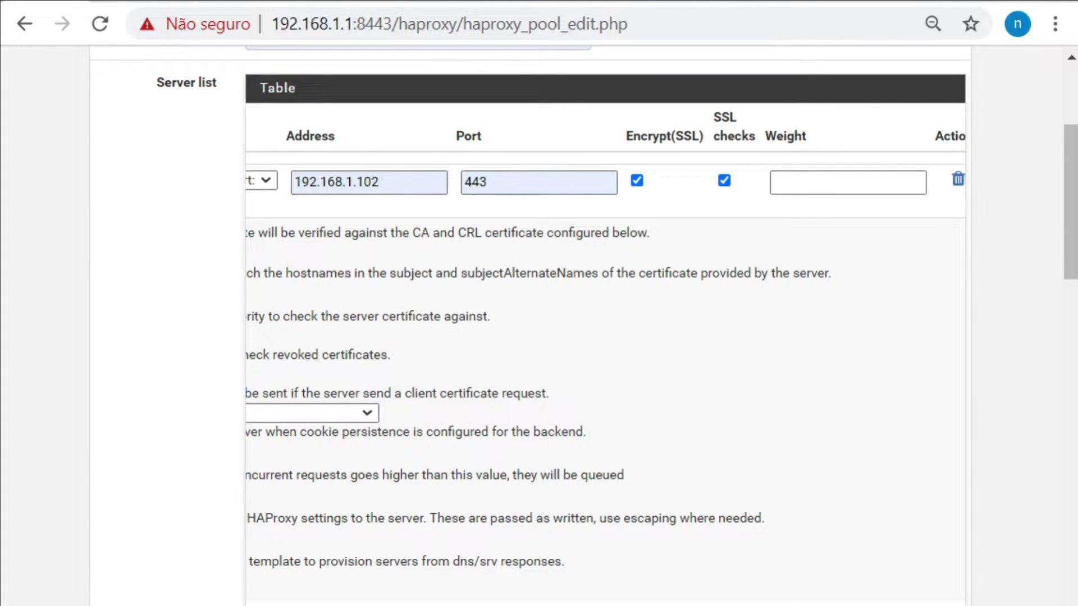
scroll(606, 340, left, 5)
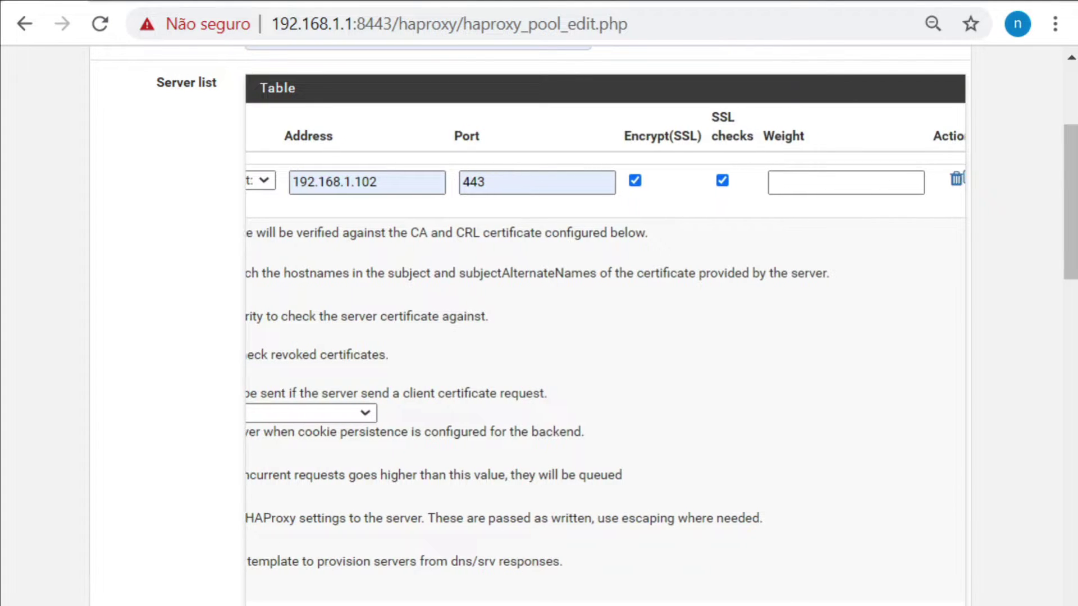
scroll(605, 340, left, 1)
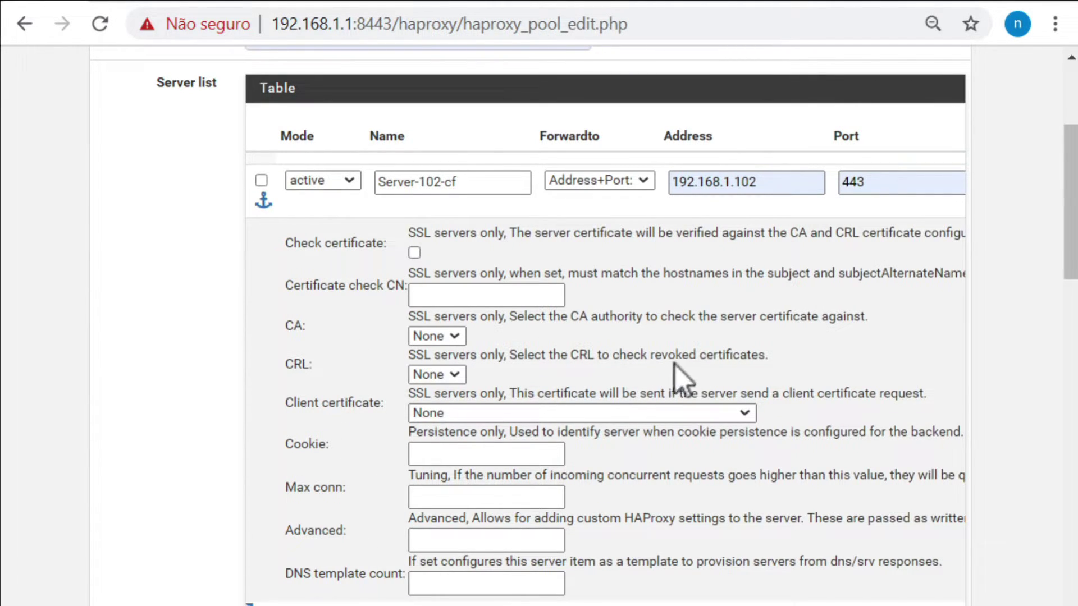
- Add a second server to the list named server-103-cf with address 192.168.1.103 and port 443
drag(1064, 180, 1004, 270)
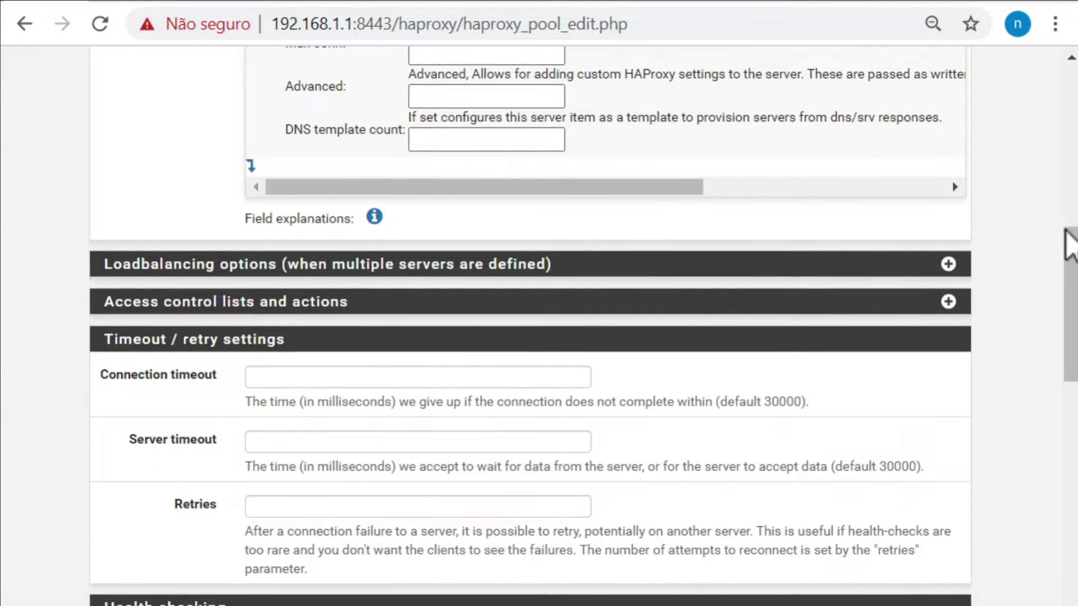
drag(1068, 239, 1070, 175)
drag(1070, 160, 1070, 157)
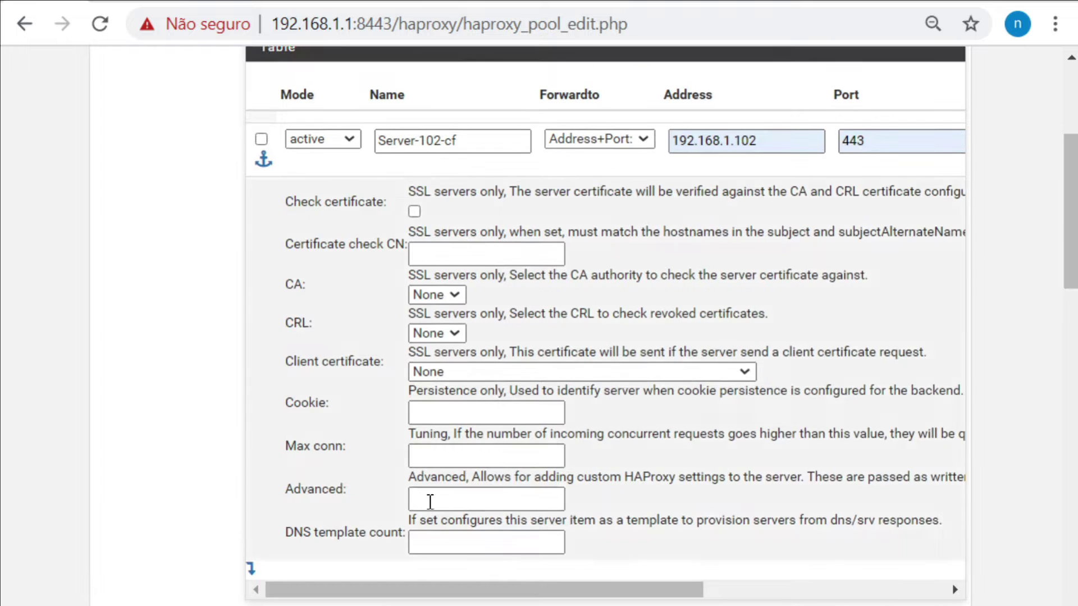
click(250, 568)
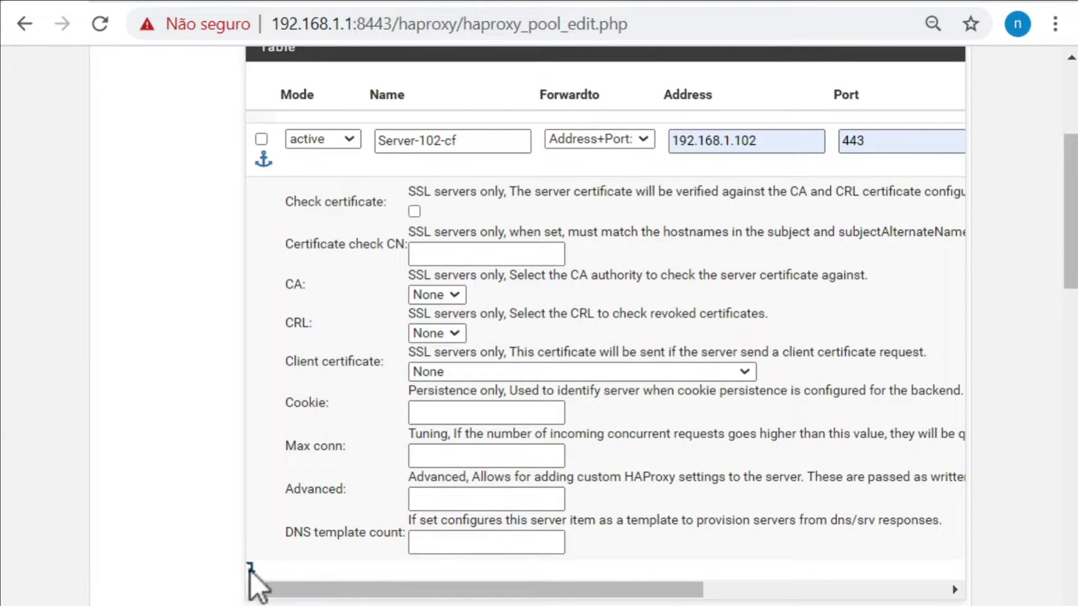
click(440, 583)
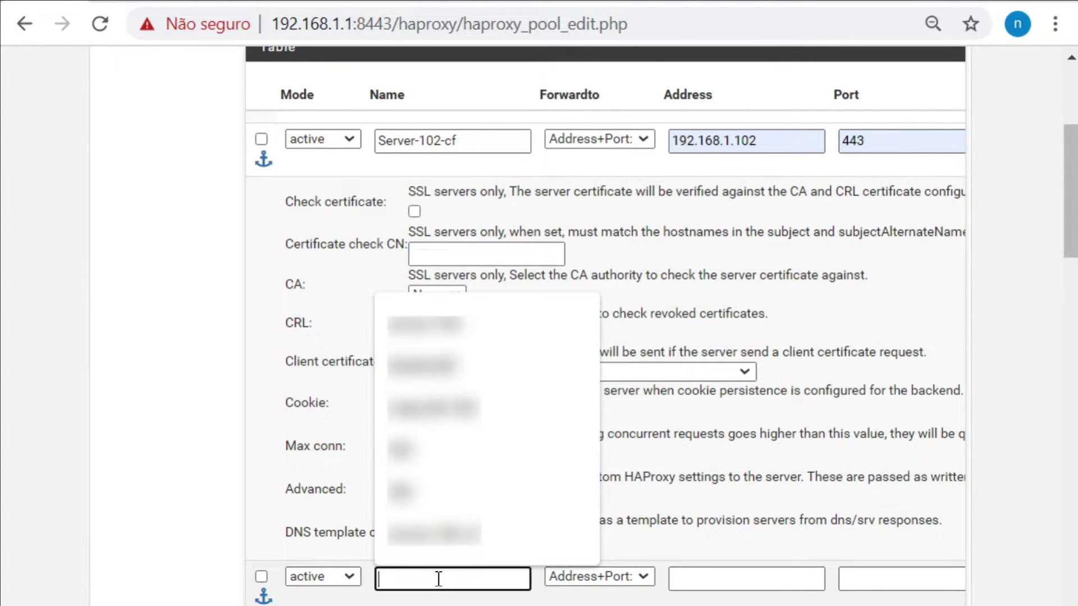
click(457, 539)
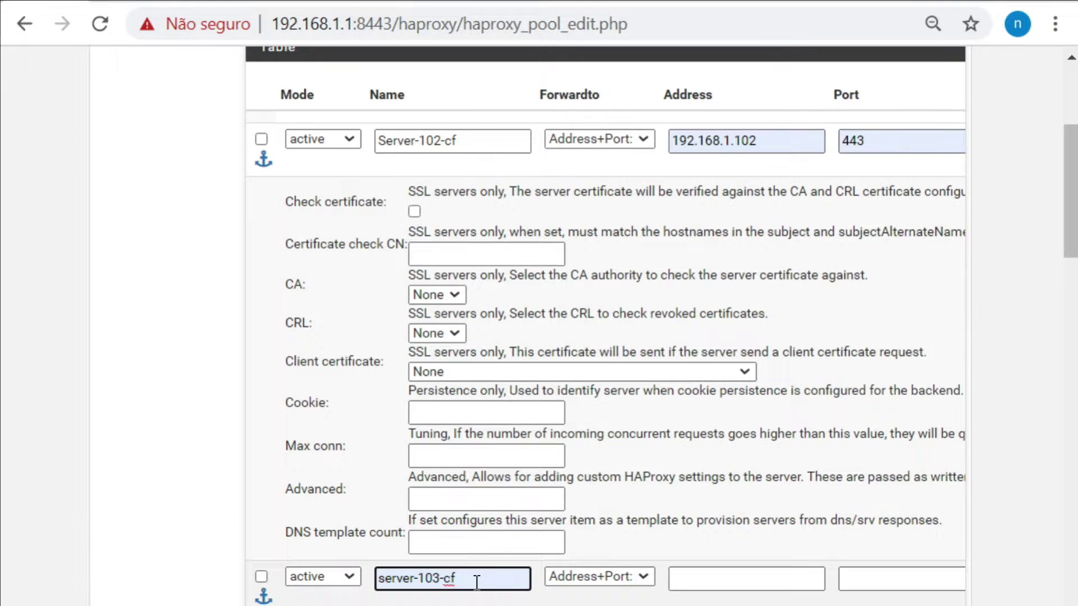
click(684, 578)
text(192.168.1.103)
click(893, 579)
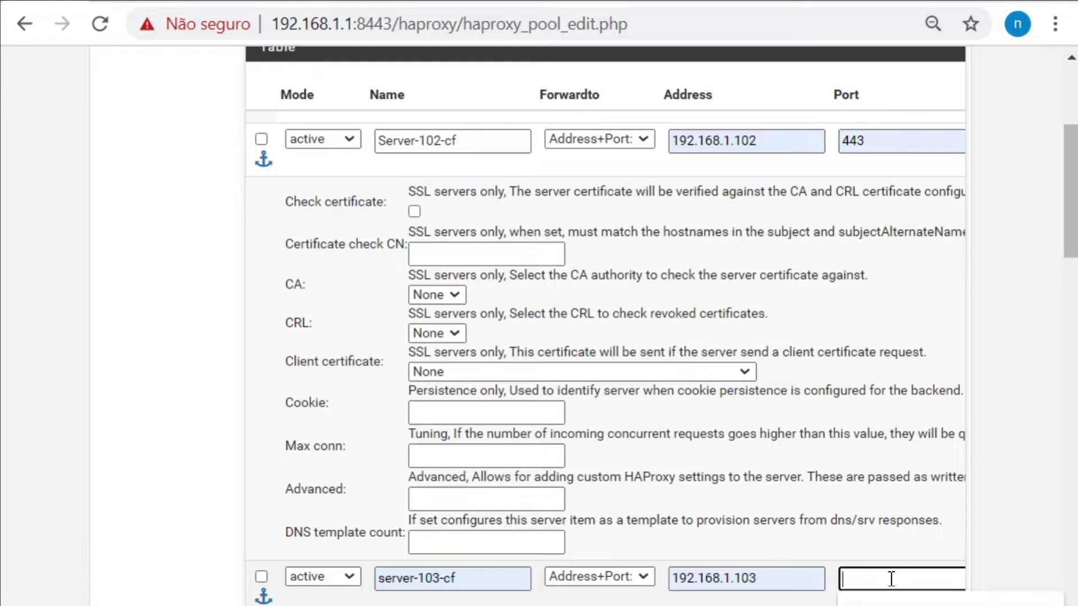
text(443)
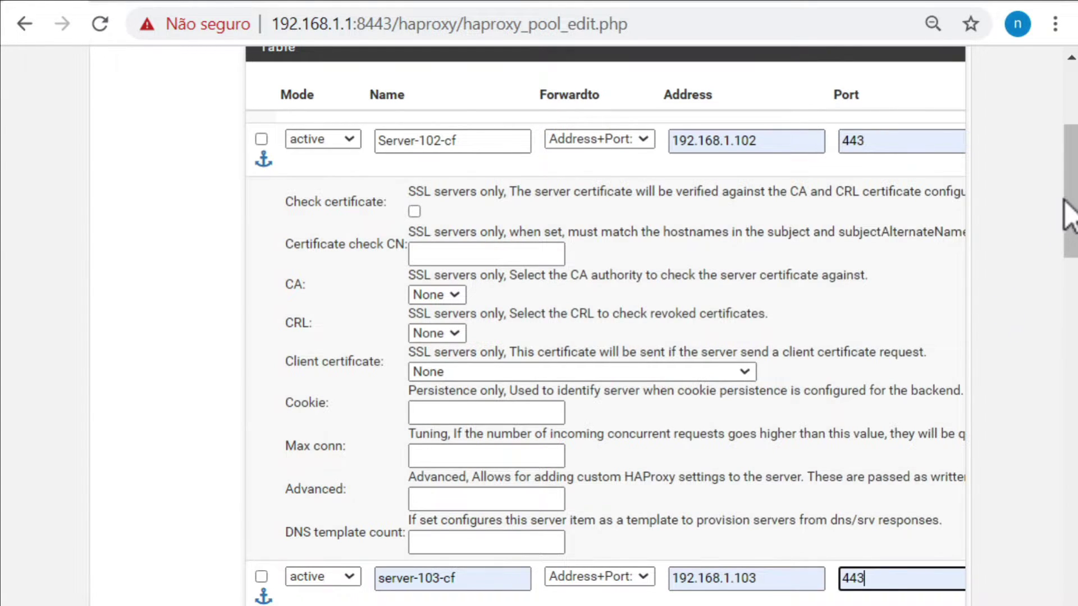
- Enable SSL checks and Encrypt(SSL) for server-103-cf
drag(1066, 212, 1056, 307)
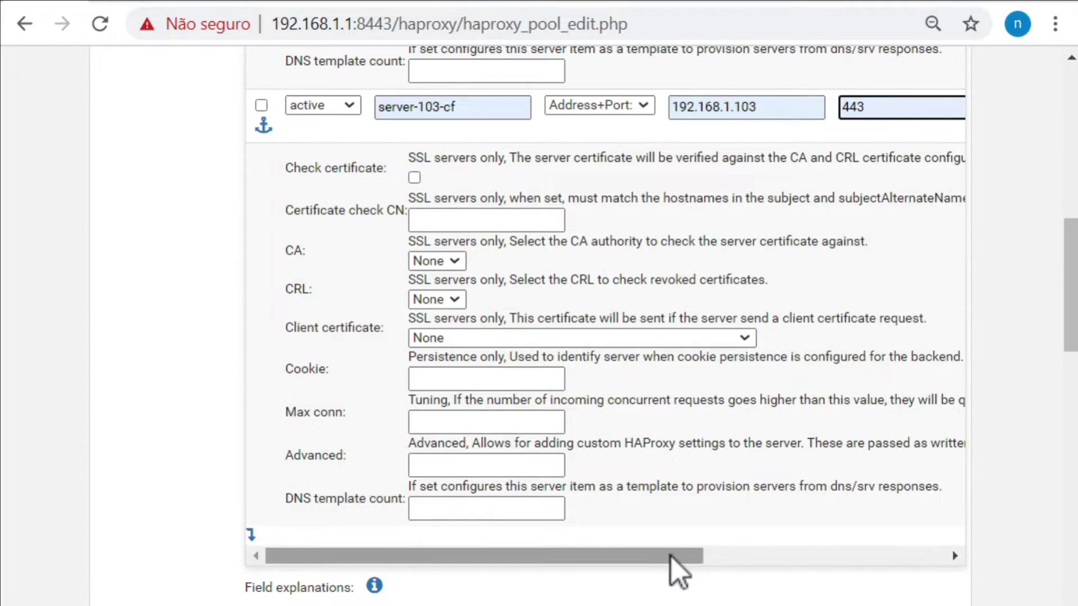
drag(674, 556, 809, 556)
click(863, 111)
click(877, 105)
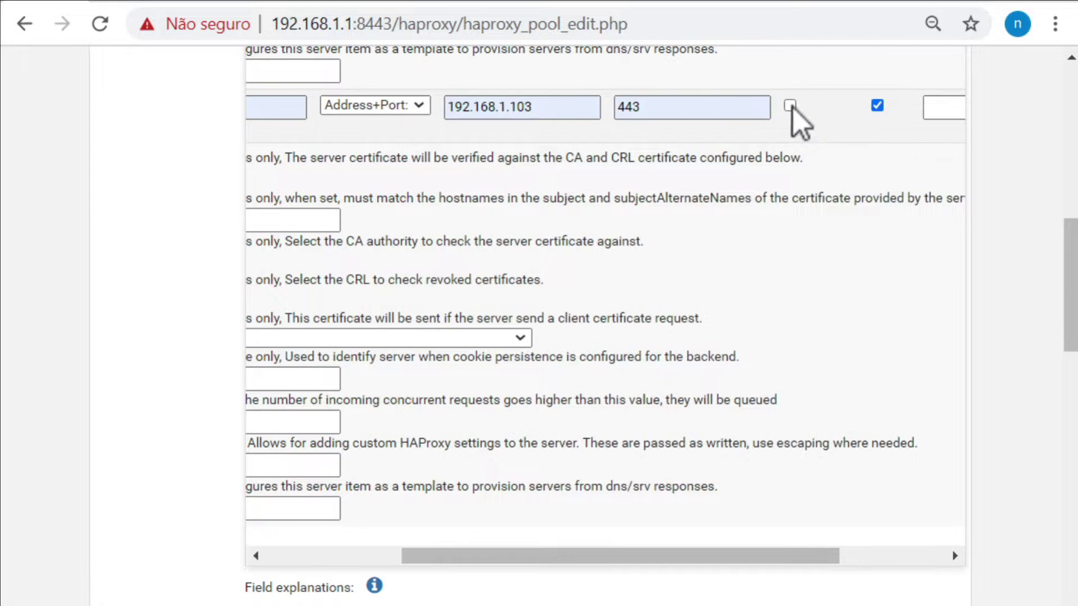
click(790, 105)
scroll(927, 393, left, 4)
- Expand the backend's load balancing options and set the balance algorithm to Static Round Robin
drag(1072, 256, 1061, 329)
click(948, 288)
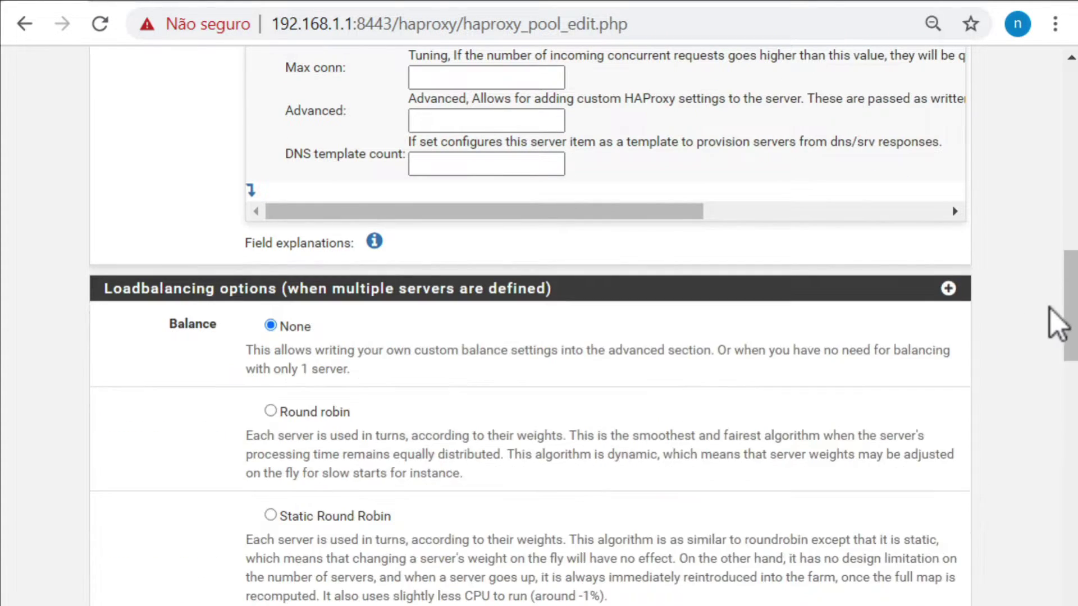
scroll(1069, 275, up, 5)
drag(1070, 219, 1054, 337)
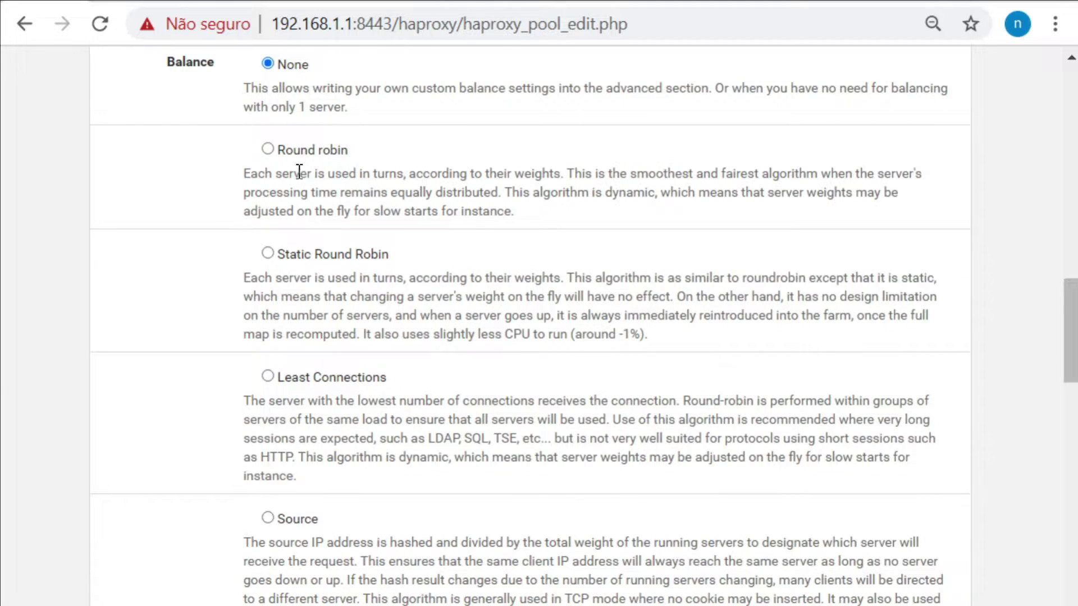
click(269, 150)
click(268, 376)
click(267, 254)
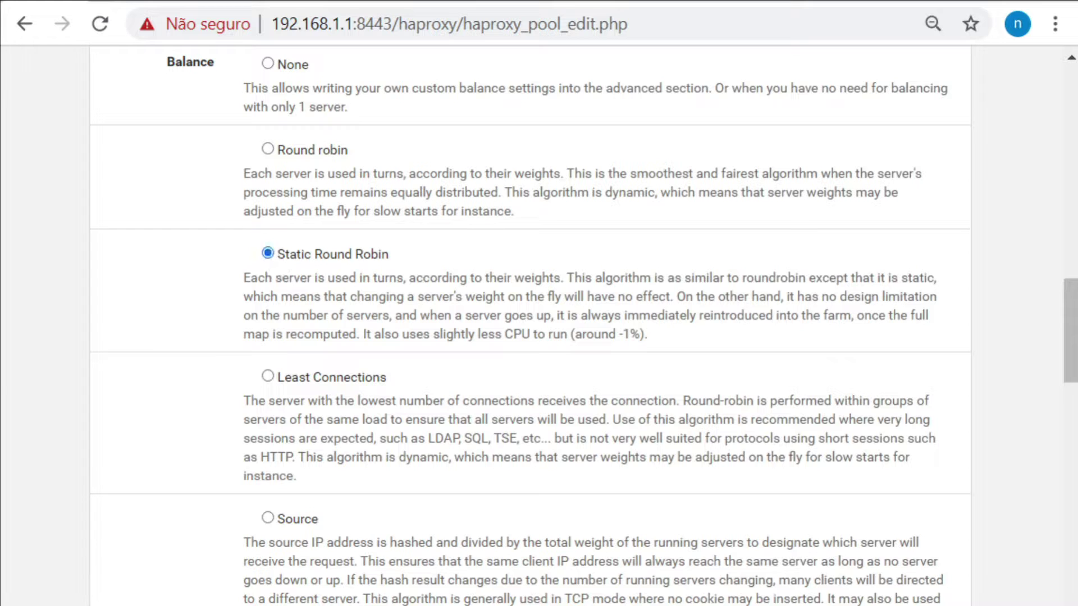
- Set the backend's balance algorithm to Round robin and look over the access control lists and actions section
click(268, 149)
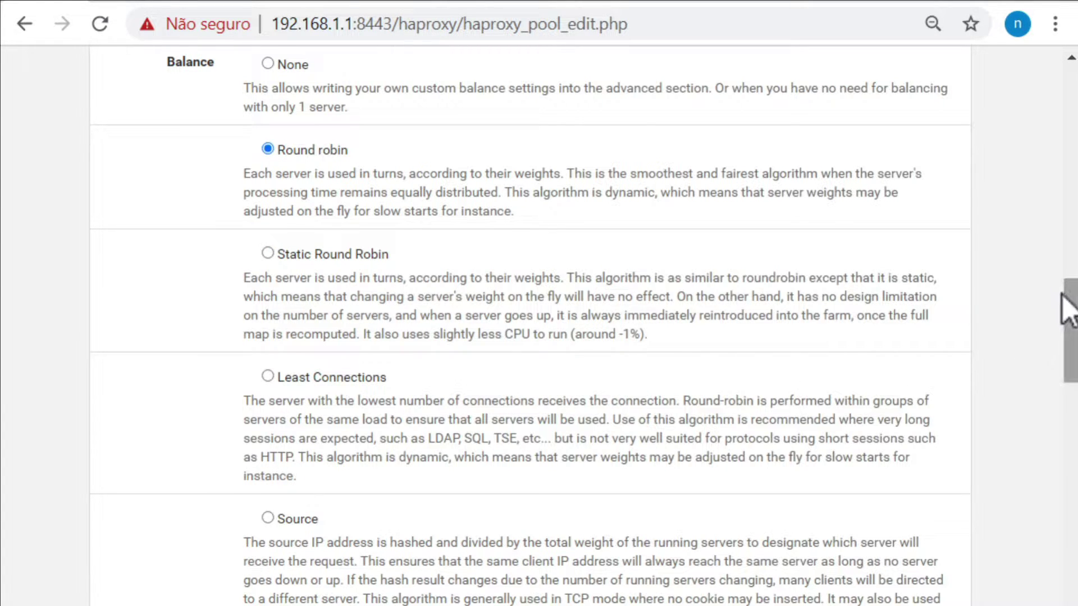
drag(1066, 300, 1055, 362)
scroll(1063, 377, down, 1)
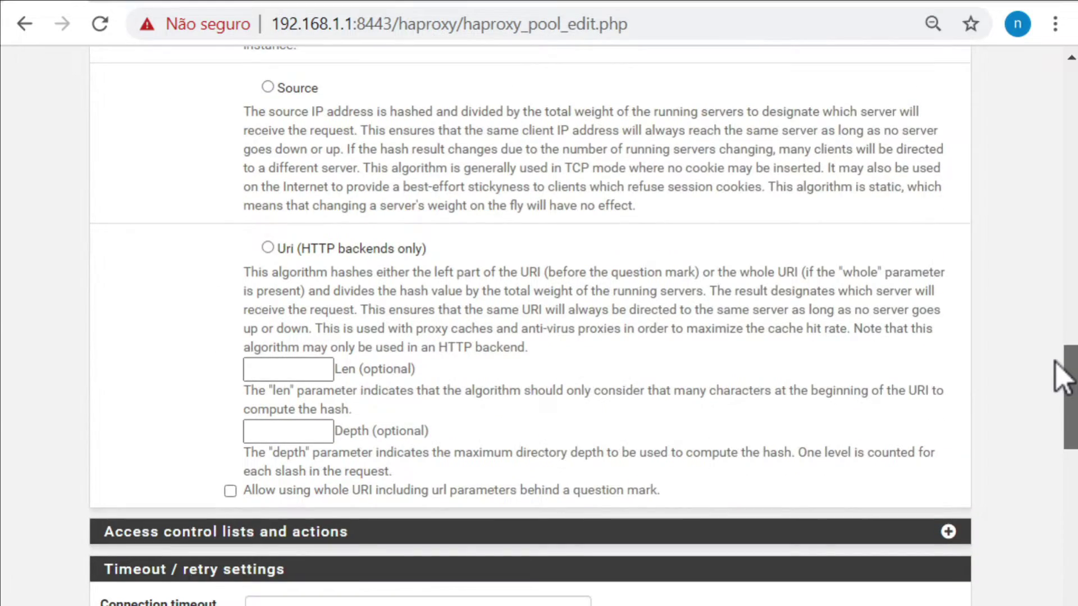
scroll(1063, 377, down, 4)
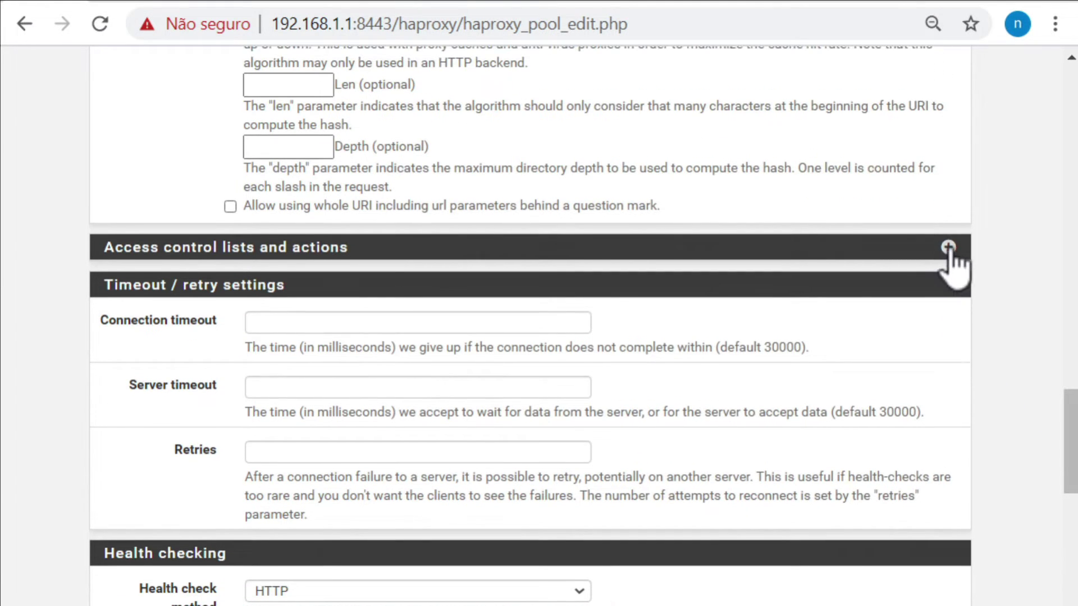
click(949, 248)
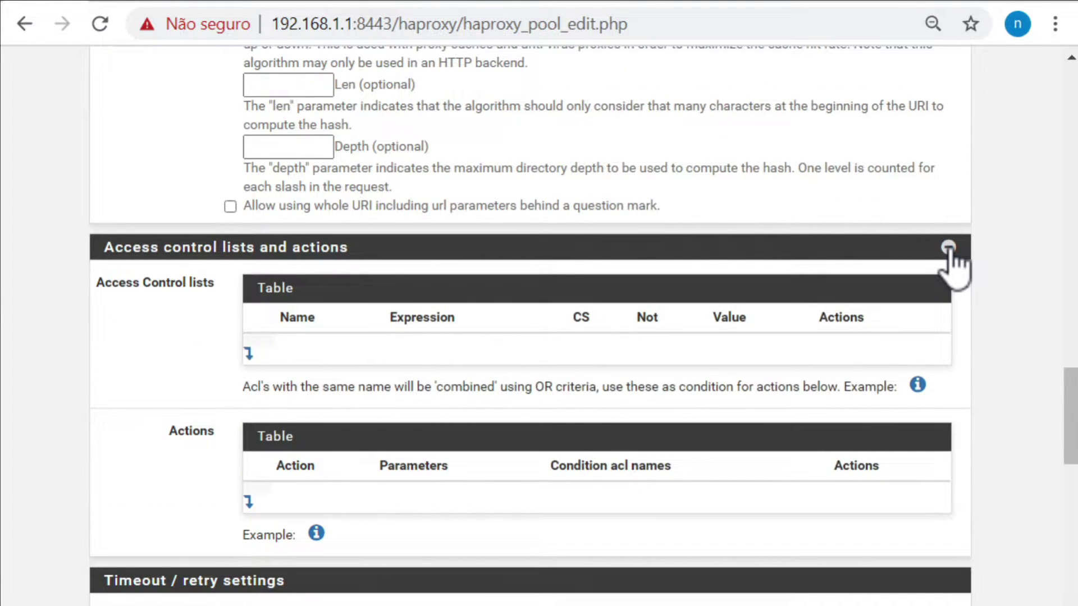
click(948, 247)
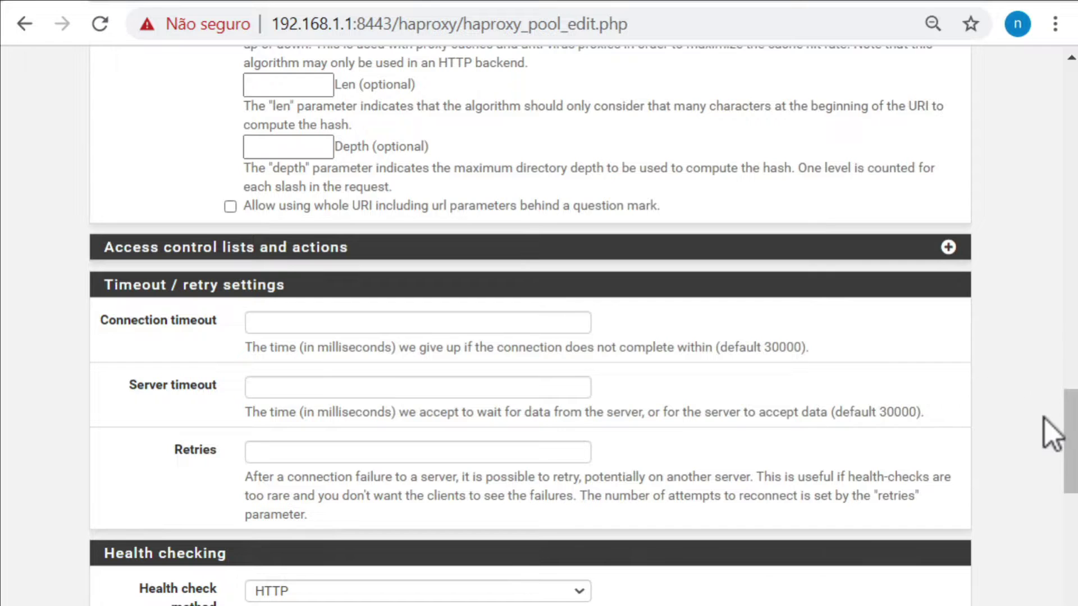
drag(1065, 399, 1066, 425)
click(948, 102)
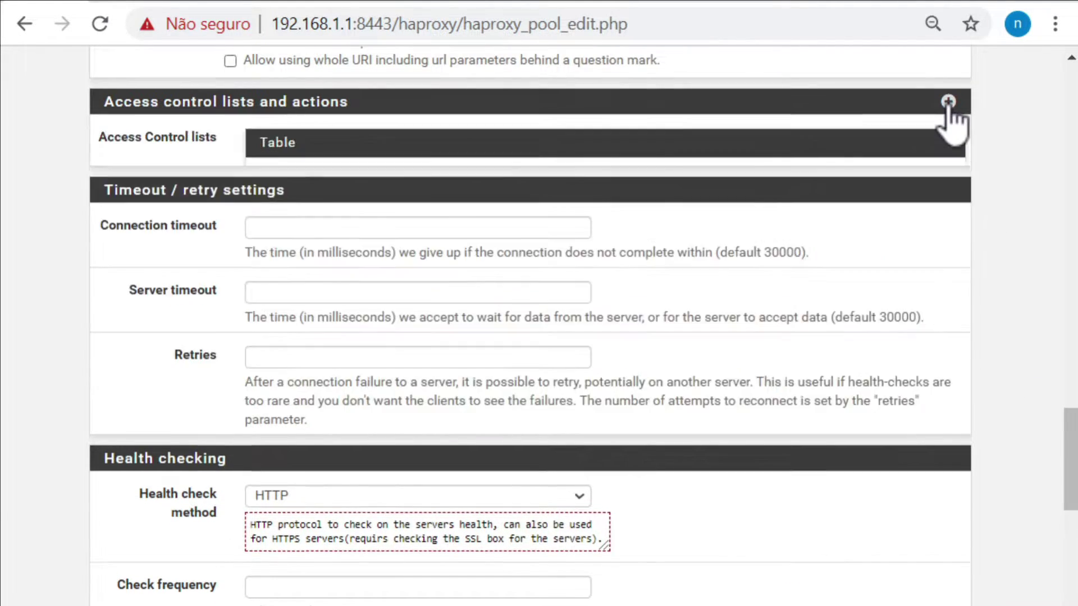
click(949, 105)
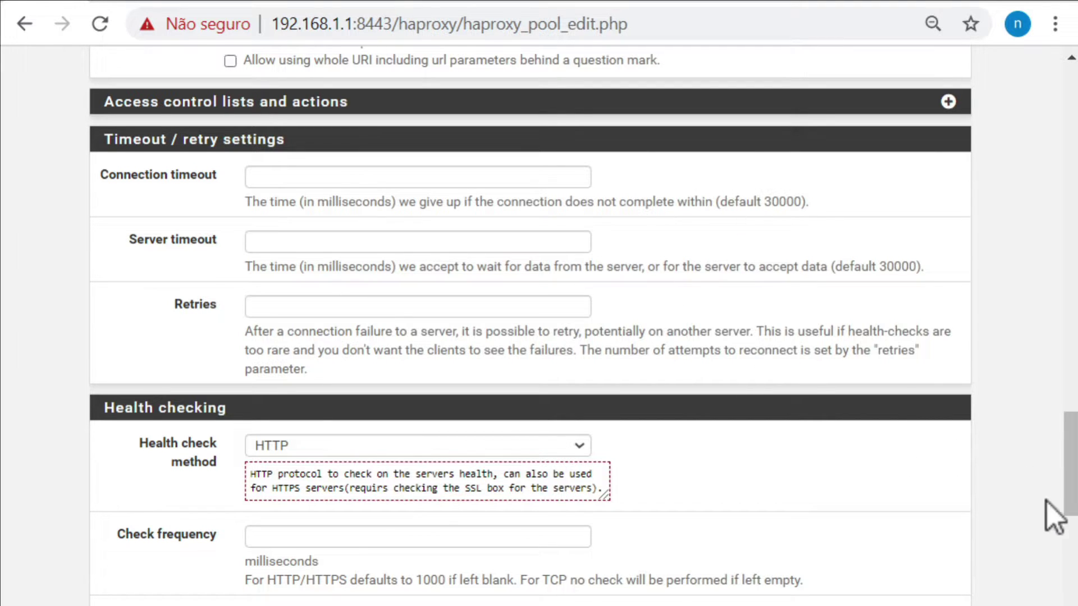
- Read the health check method's note on HTTPS servers and check the Encrypt(SSL) and SSL checks options in both server rows
drag(1067, 430, 1067, 480)
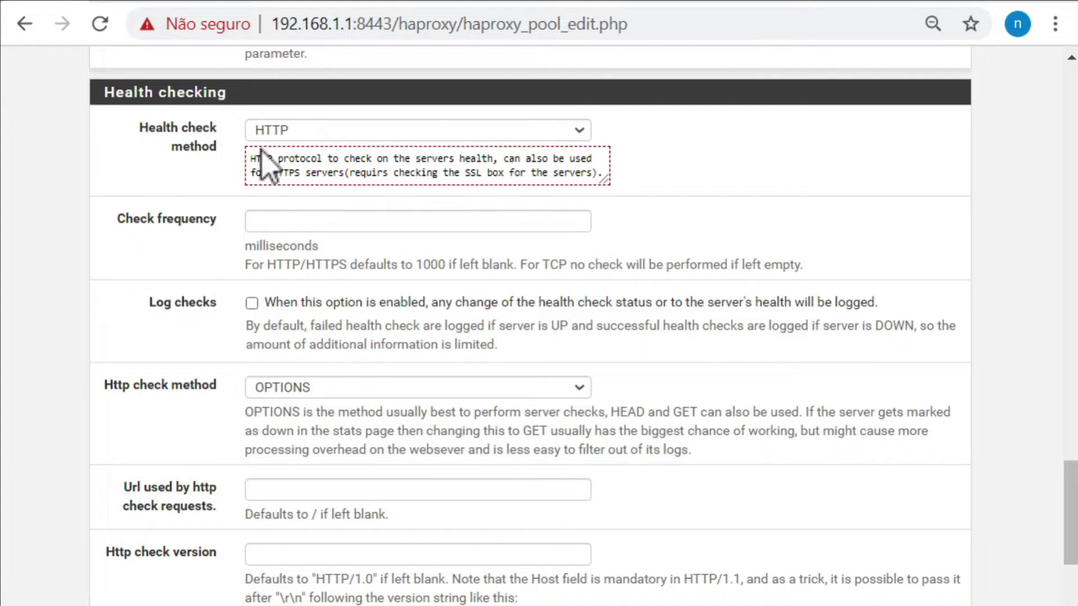
drag(269, 173, 570, 172)
click(436, 170)
scroll(1070, 413, up, 1)
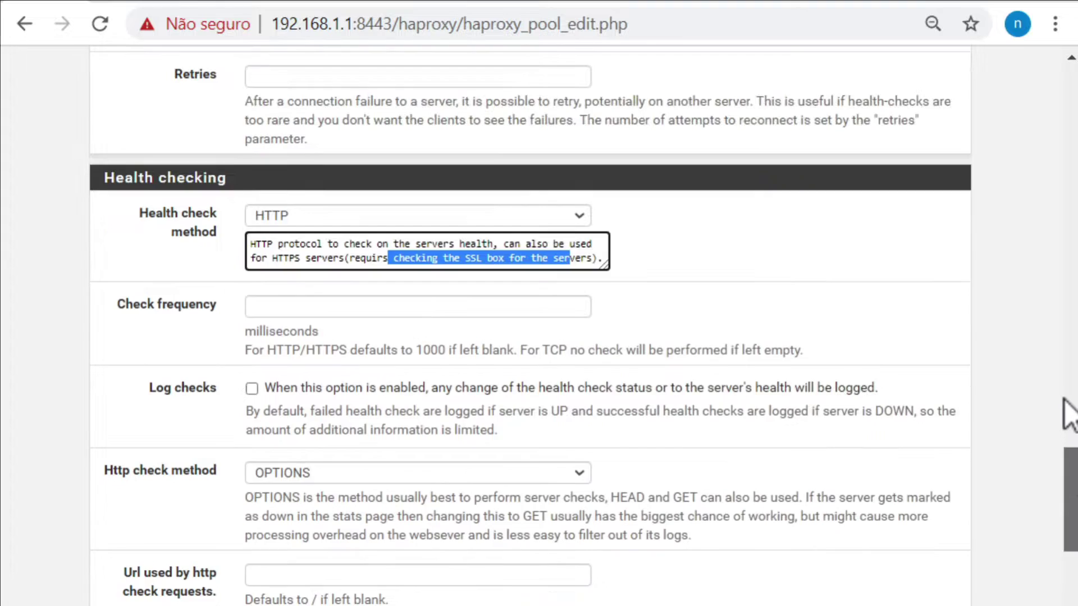
scroll(1063, 399, up, 15)
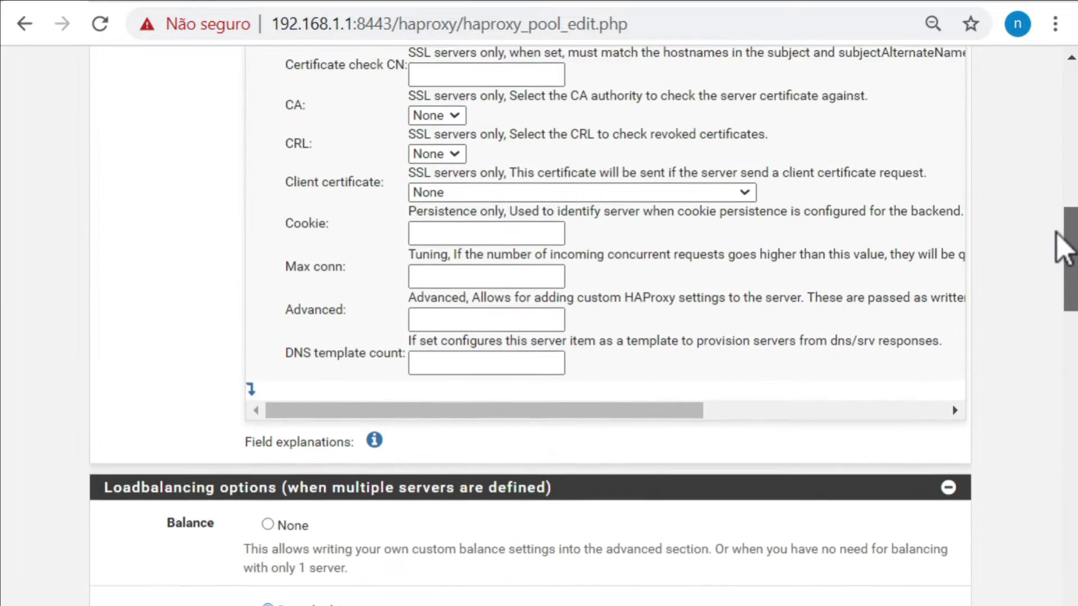
scroll(1063, 247, up, 2)
drag(657, 509, 809, 519)
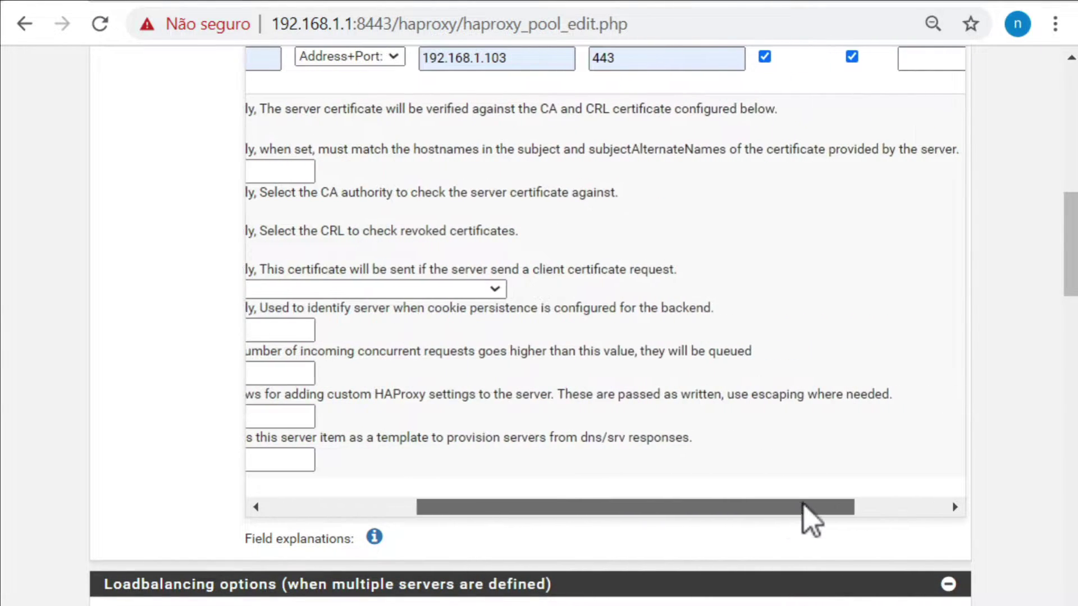
drag(1055, 277, 1056, 189)
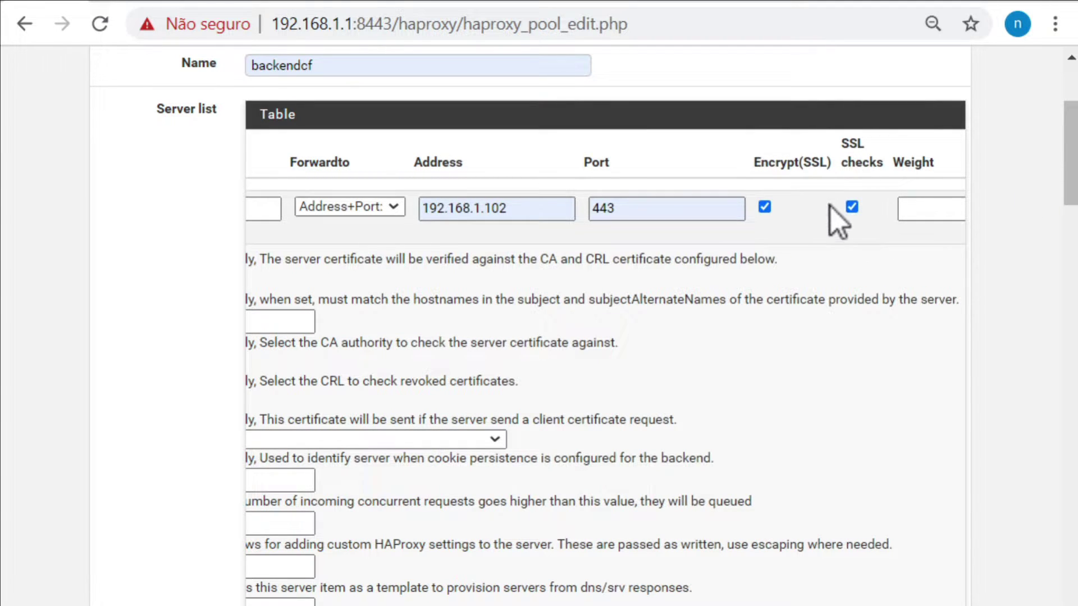
drag(1066, 174, 1035, 483)
- Examine the backend's check frequency, log checks and available Http check methods, keeping OPTIONS selected
click(463, 308)
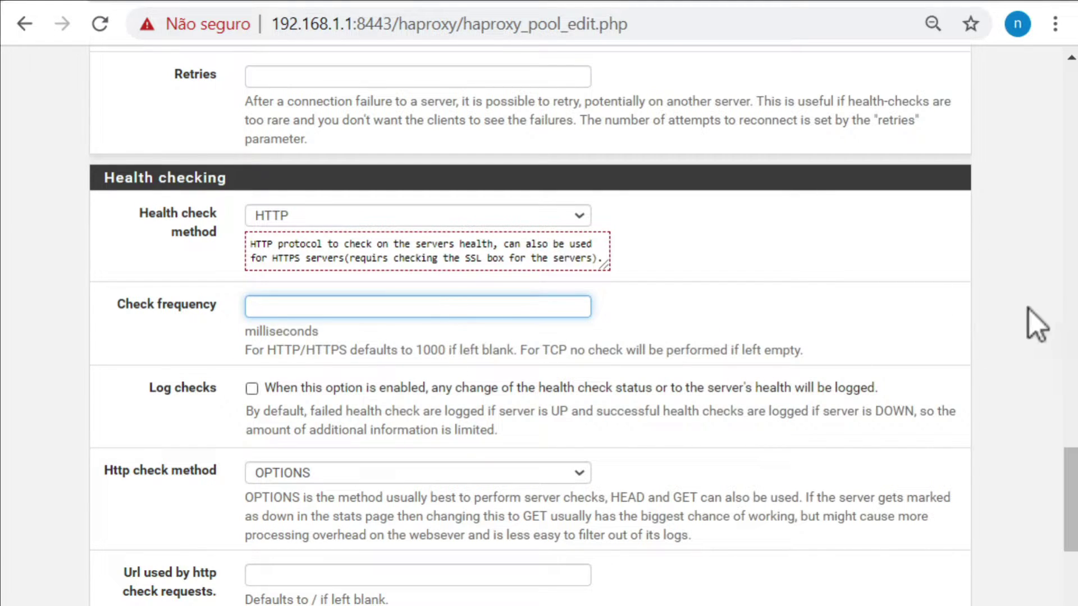
drag(1075, 458, 1049, 533)
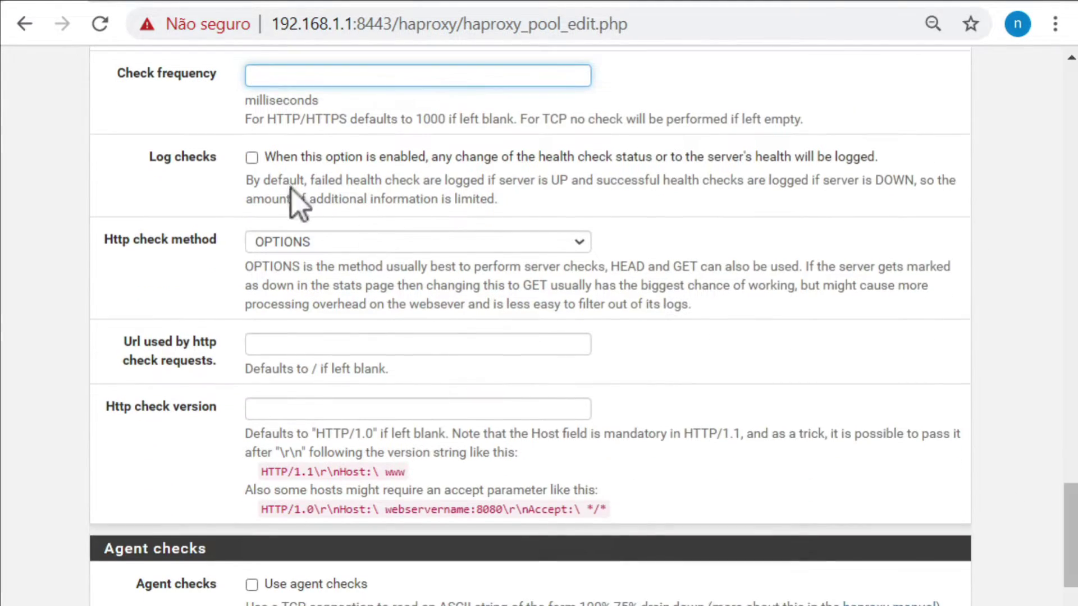
click(250, 167)
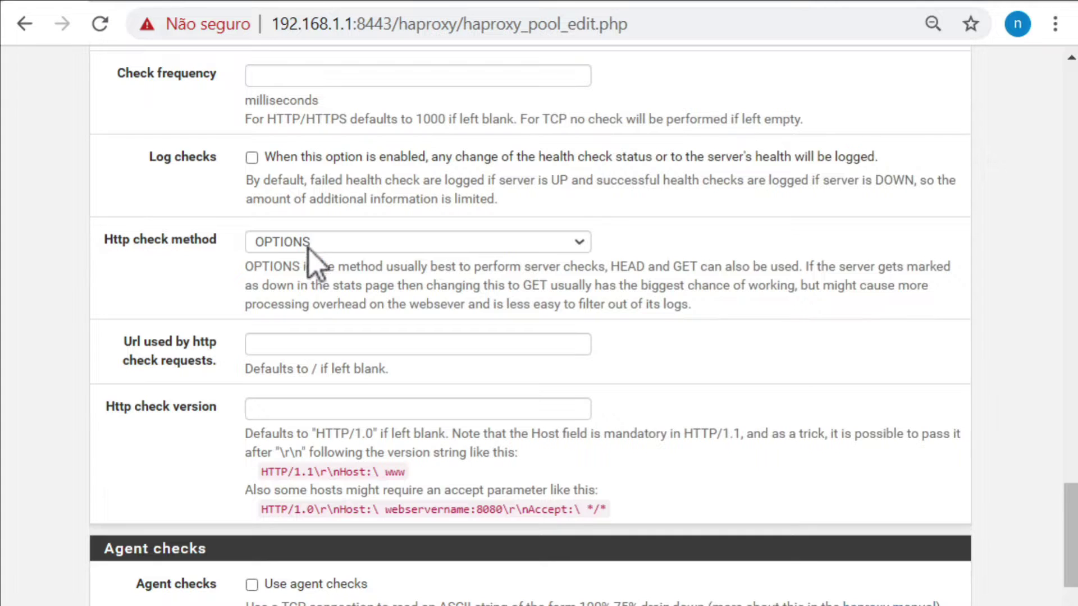
click(331, 243)
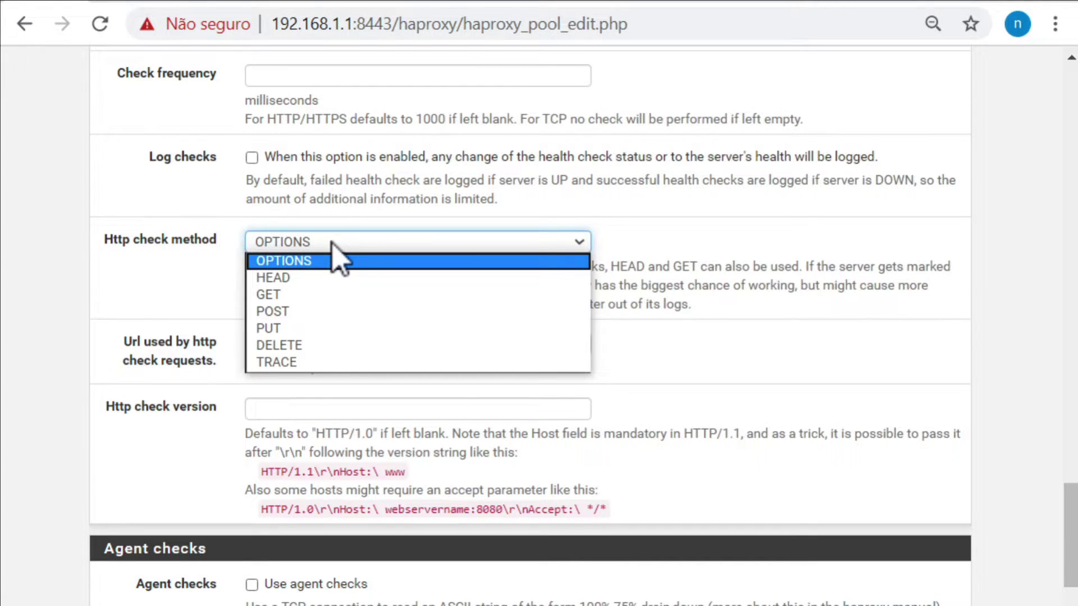
click(331, 241)
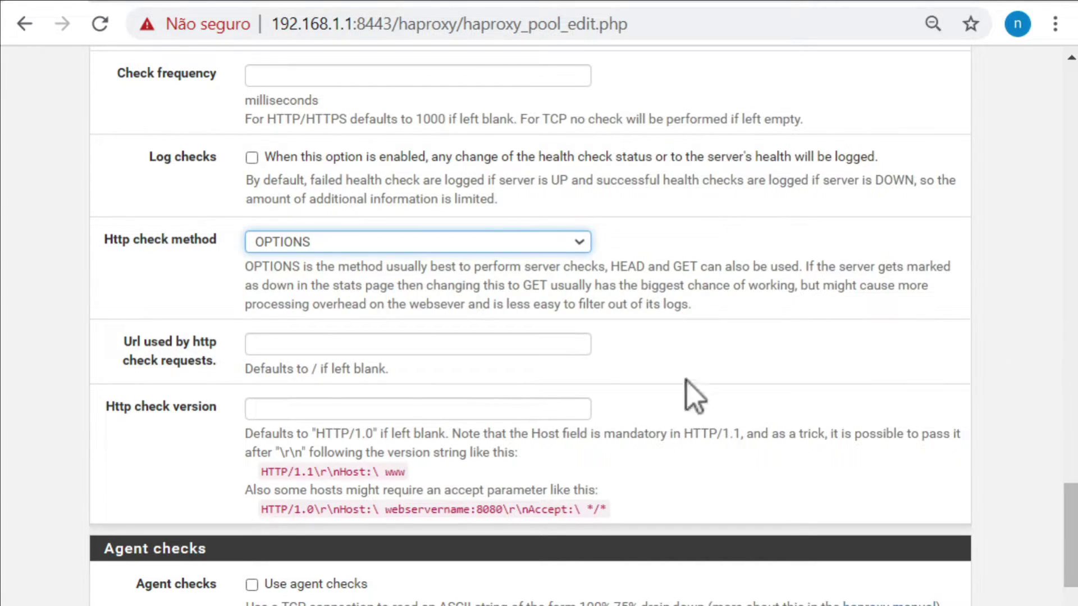
- Try /index as the URL used by http check requests and clear the field again
click(337, 338)
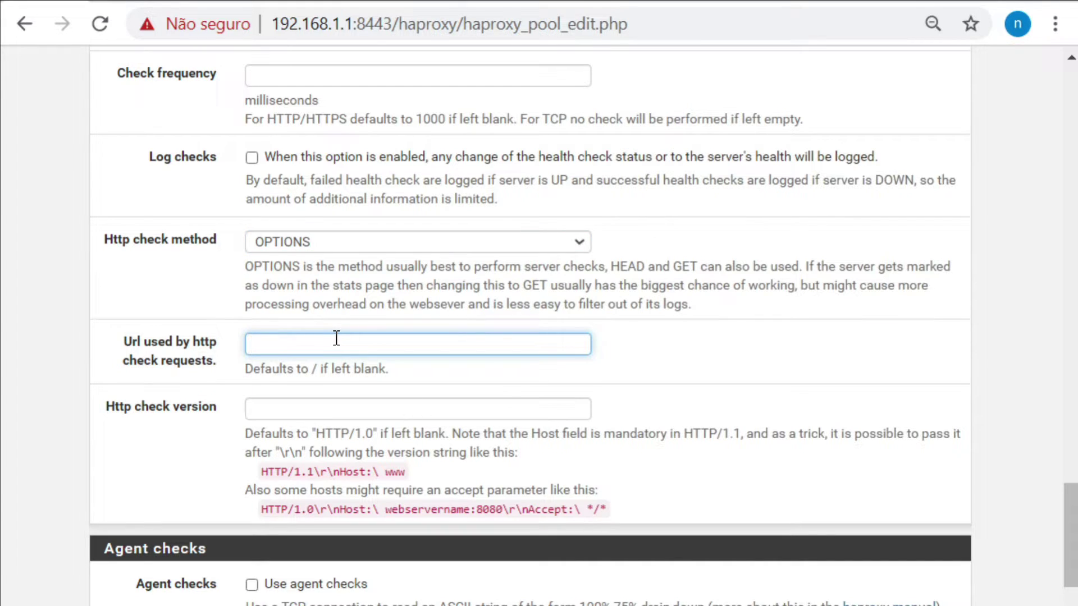
text(/index)
click(733, 382)
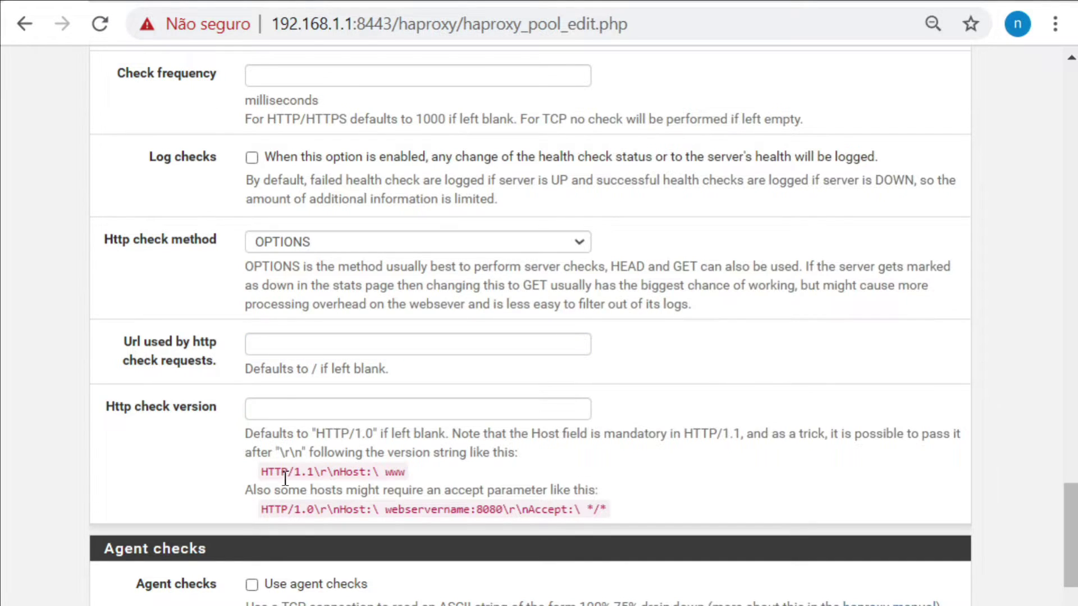
- Examine the Http check version string examples and the agent checks and cookie persistence settings
drag(267, 472, 336, 471)
triple_click(300, 511)
drag(300, 511, 378, 509)
drag(1068, 517, 1056, 561)
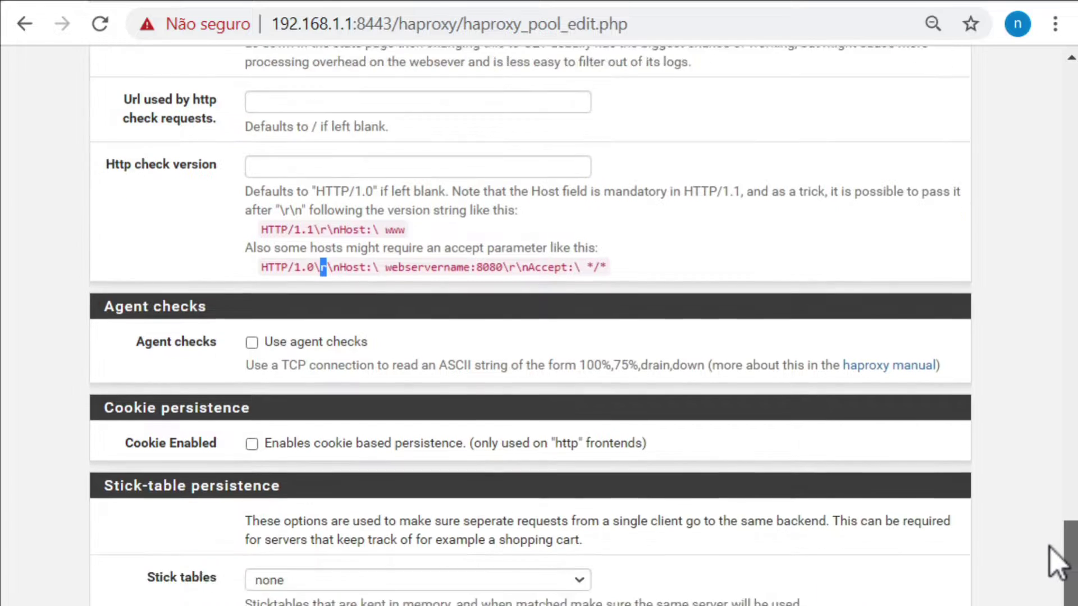
scroll(1044, 564, down, 3)
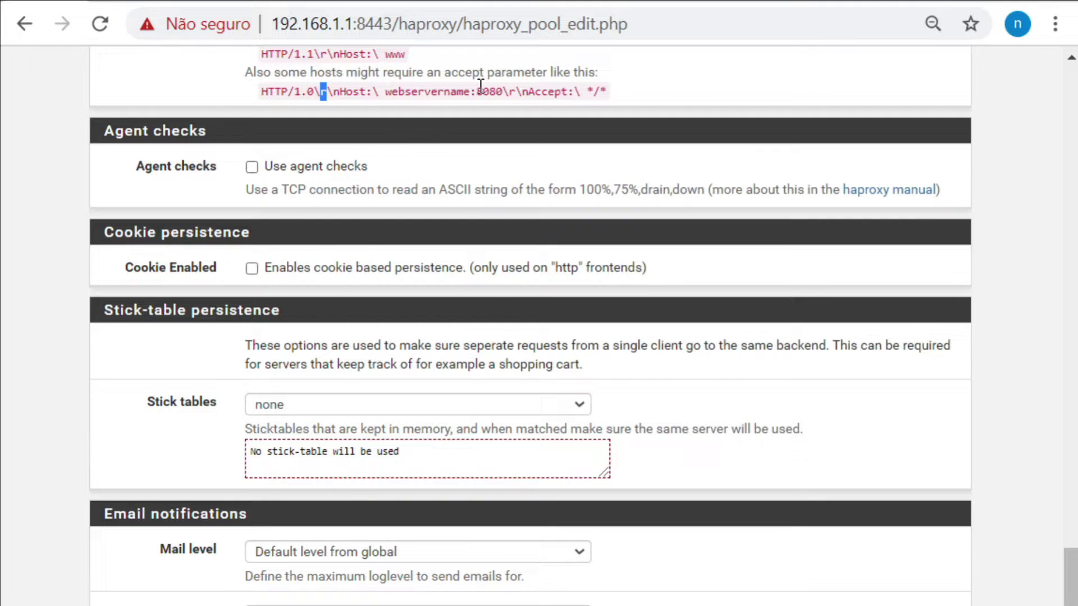
click(680, 89)
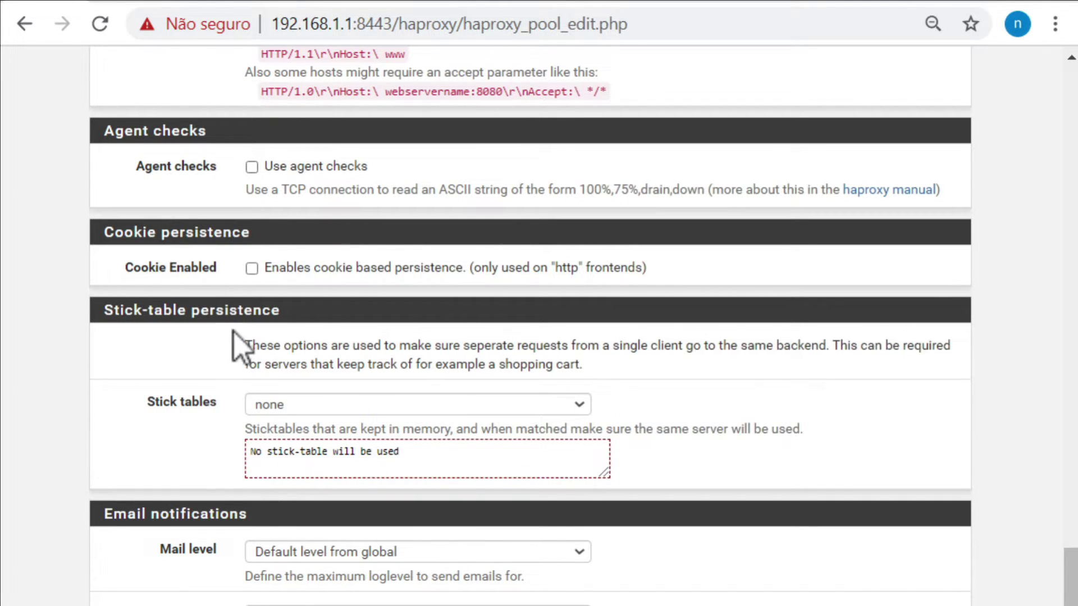
- Examine the stick table and mail level choices, keeping none and Default level from global
drag(1070, 561, 1069, 604)
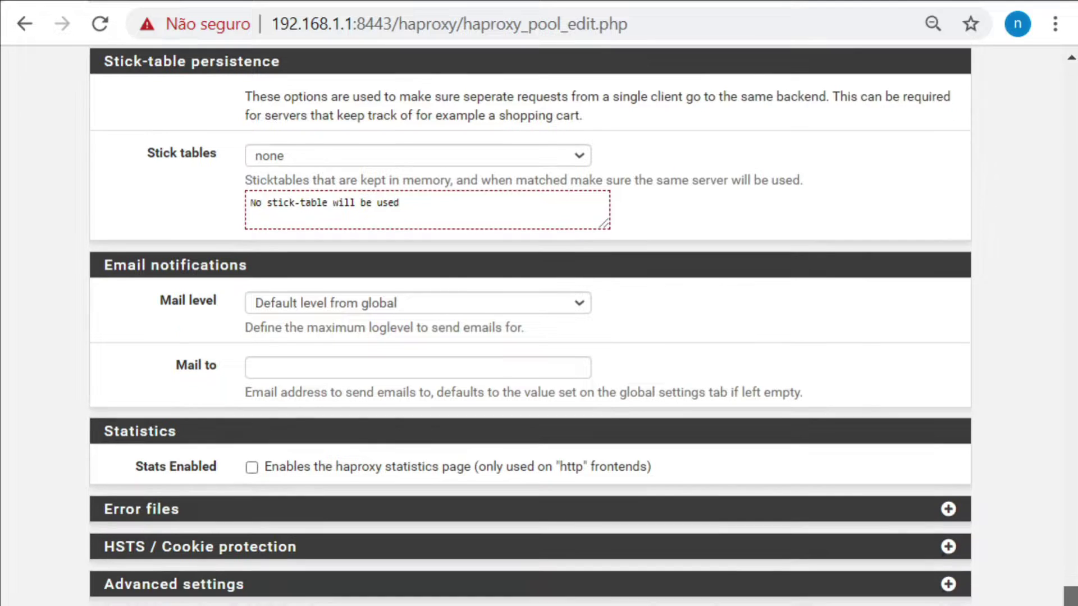
click(395, 159)
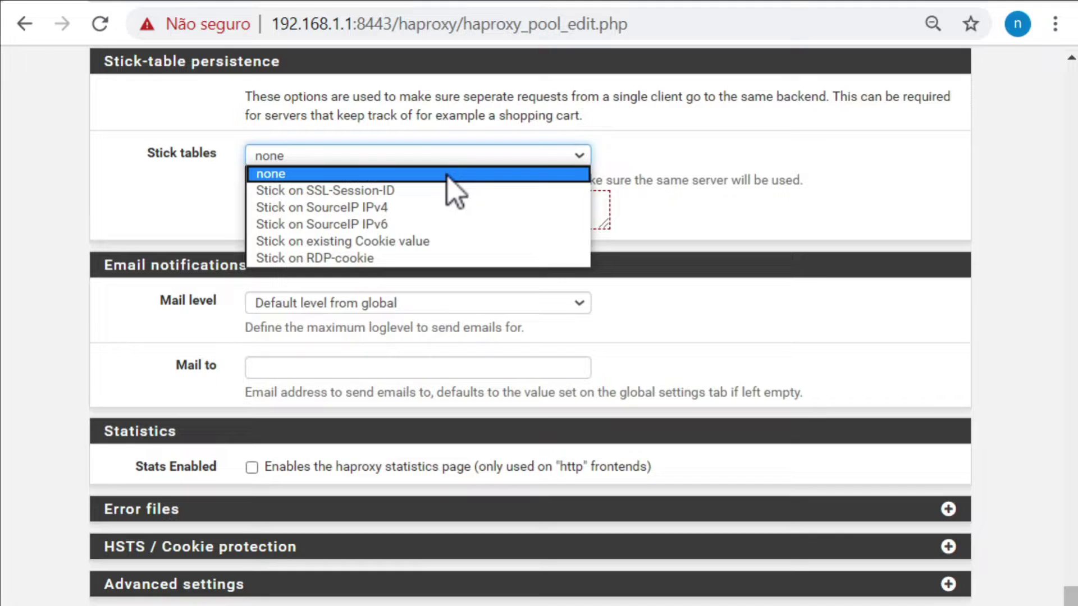
click(390, 179)
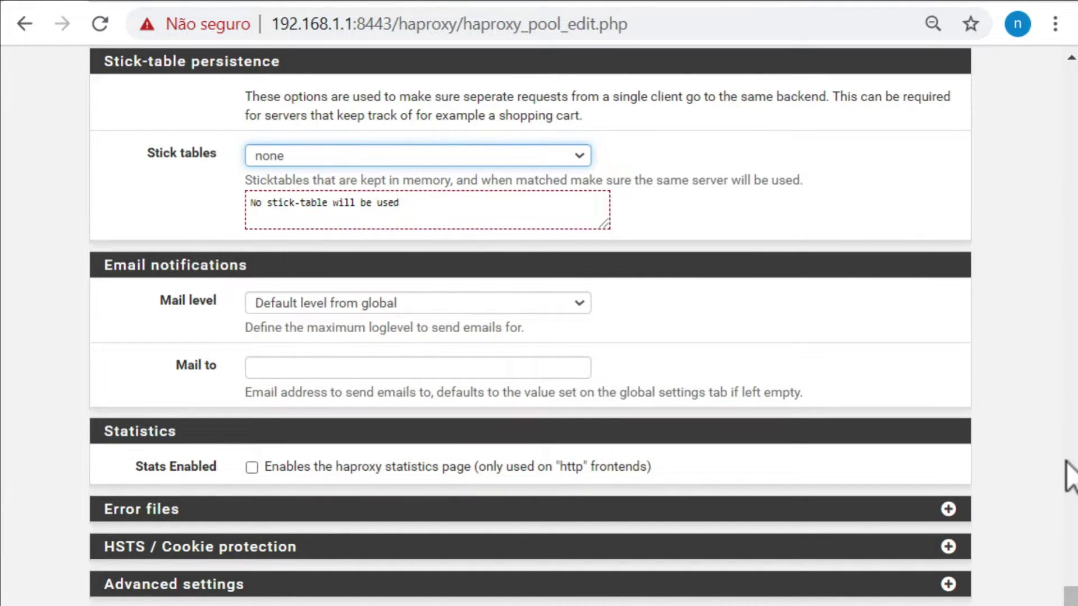
click(1070, 598)
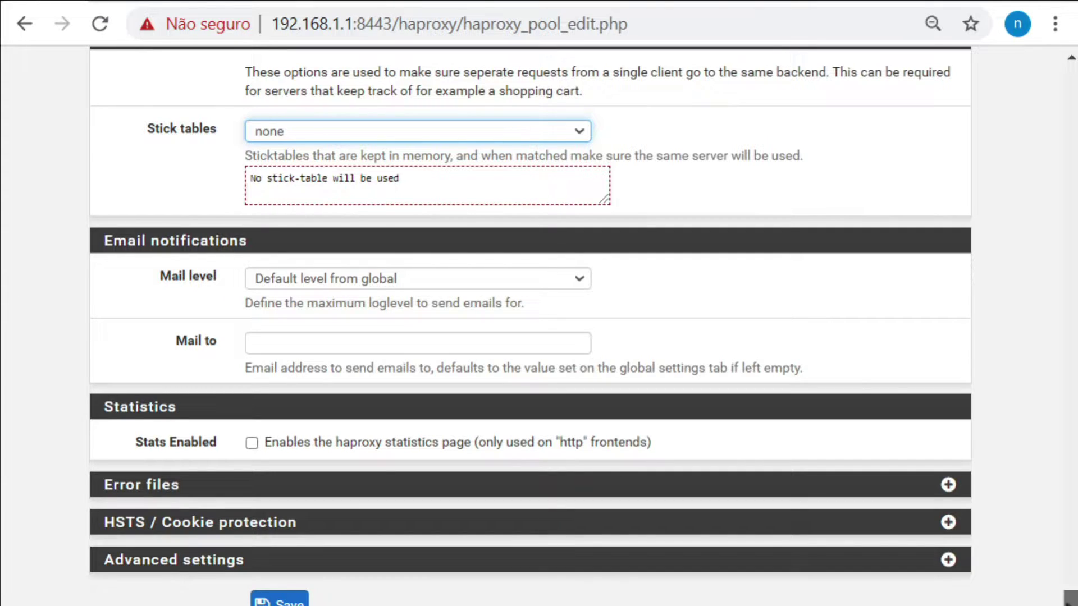
scroll(530, 326, down, 1)
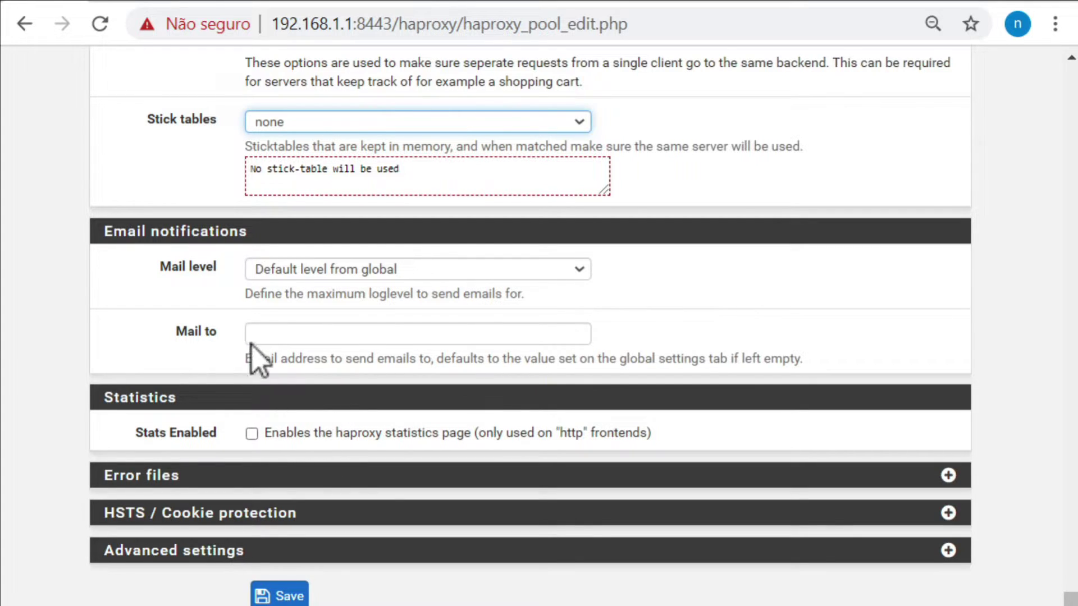
click(329, 275)
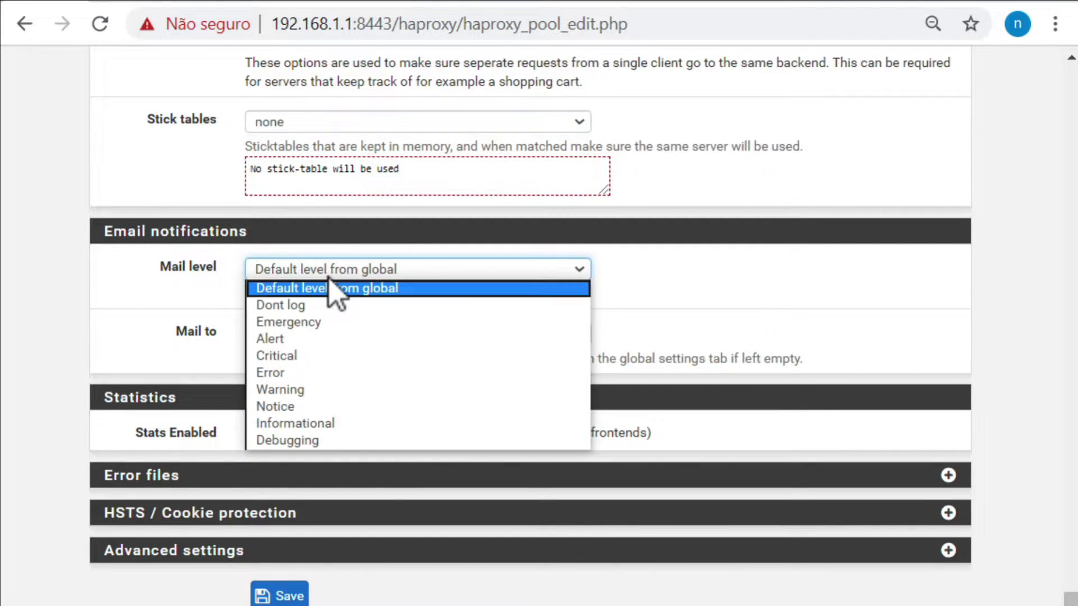
click(329, 275)
- Enable the haproxy statistics page to examine its fields, and disable it again
click(296, 331)
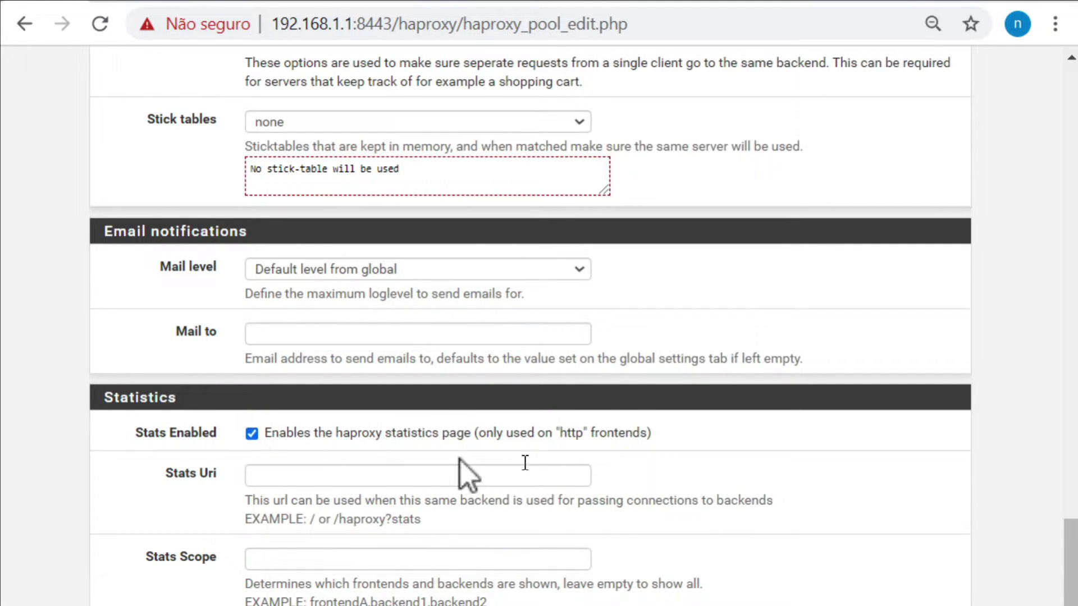
drag(1071, 543, 1033, 587)
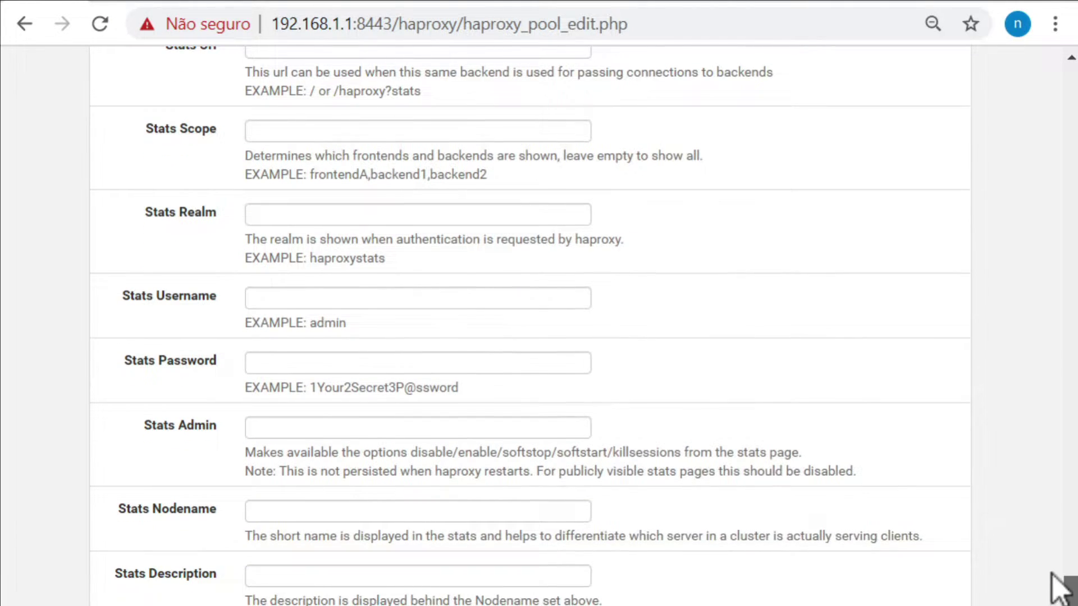
scroll(809, 468, up, 3)
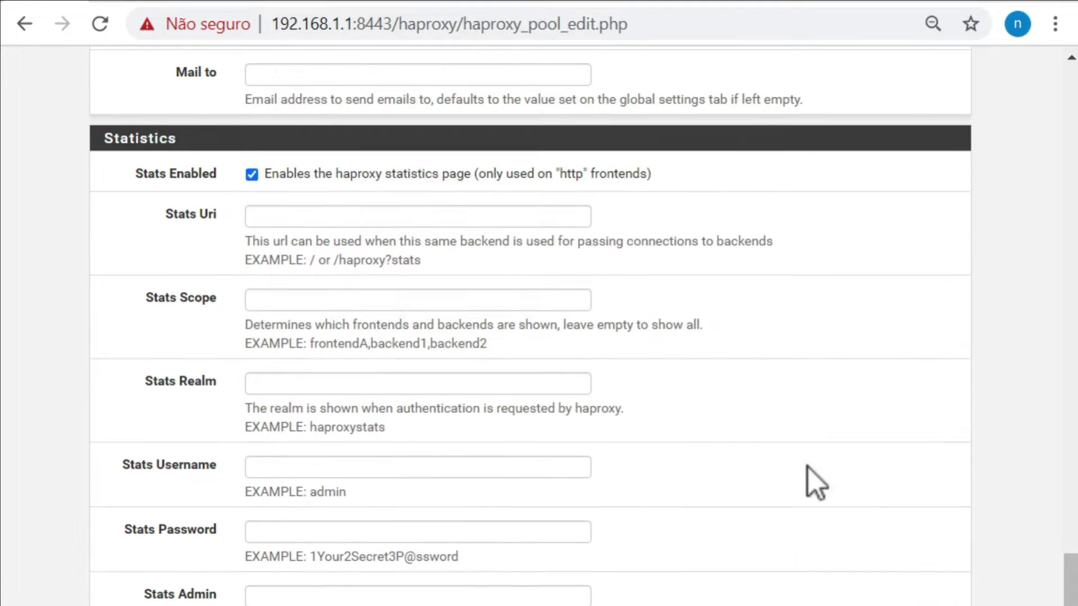
click(252, 174)
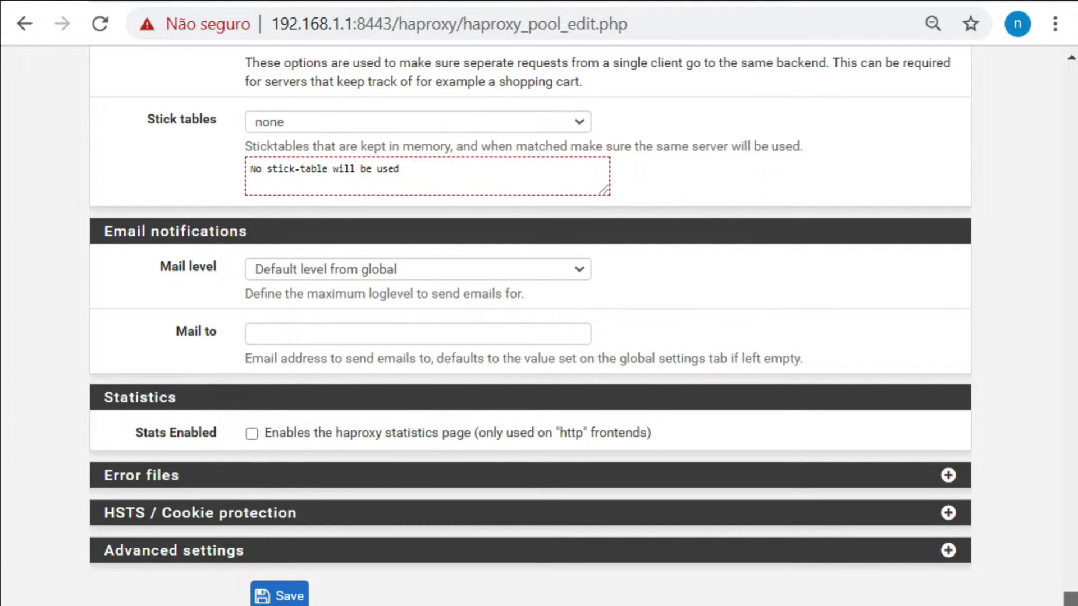
- Examine the error files section and expand HSTS / Cookie protection to read its settings
click(948, 478)
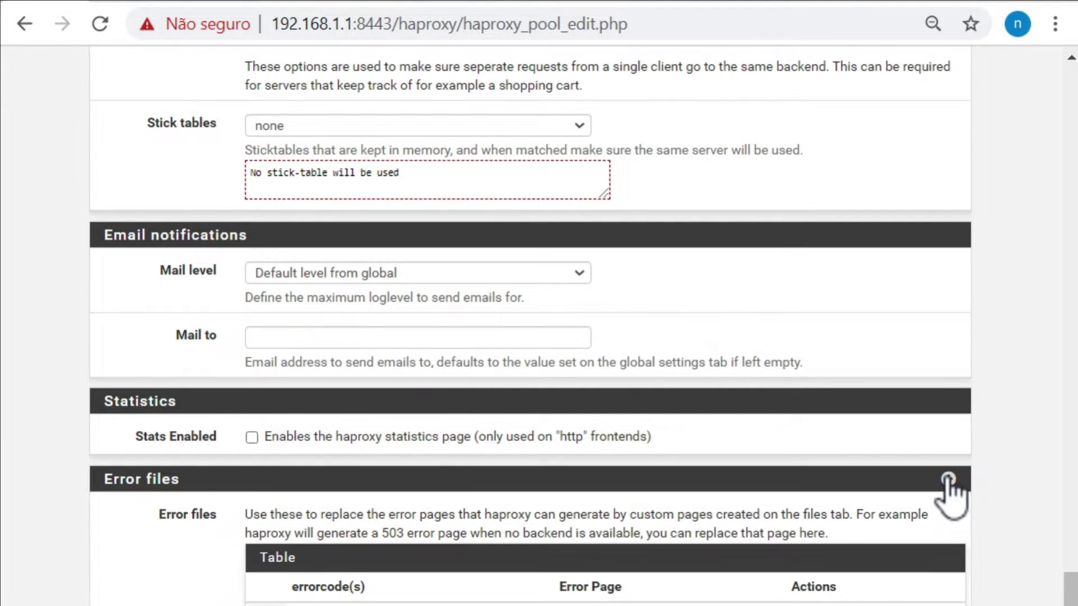
click(948, 479)
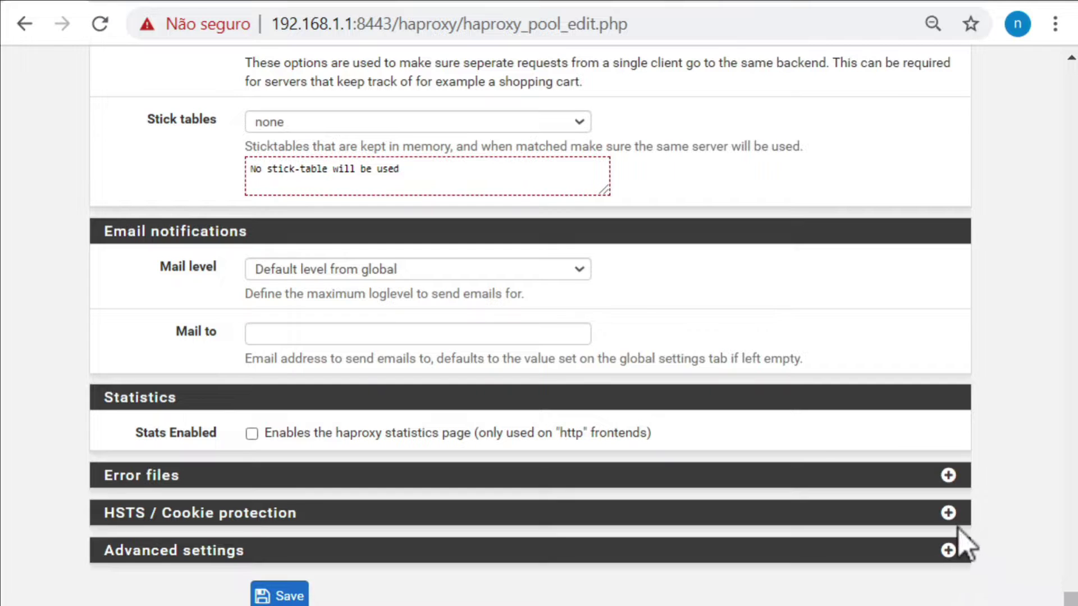
click(949, 512)
scroll(1067, 587, down, 5)
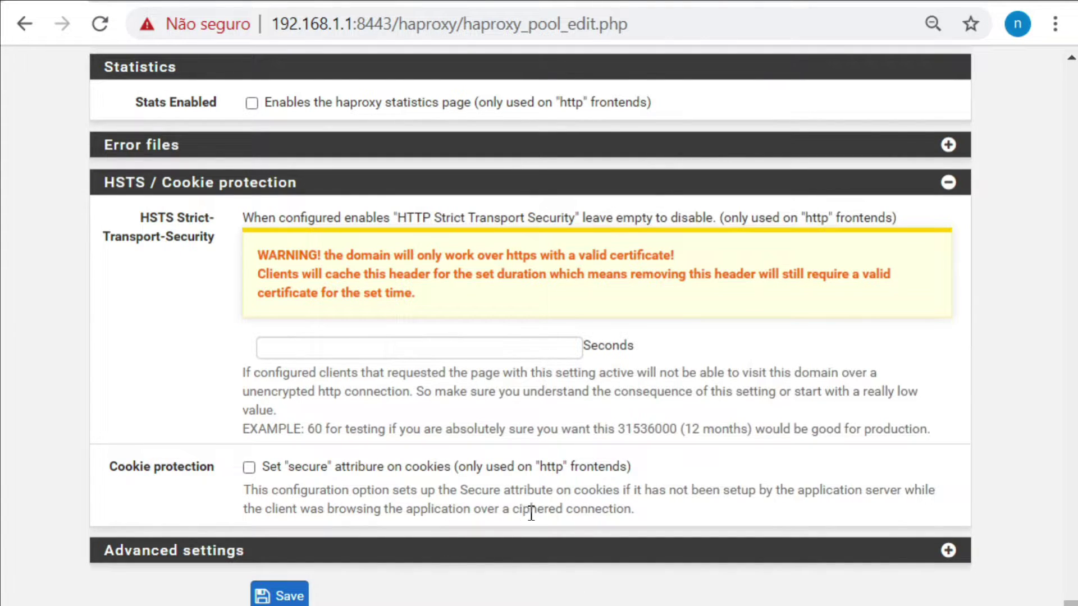
- Expand the backend's advanced settings and examine the pass thru fields and the Transparent ClientIP warning
click(948, 550)
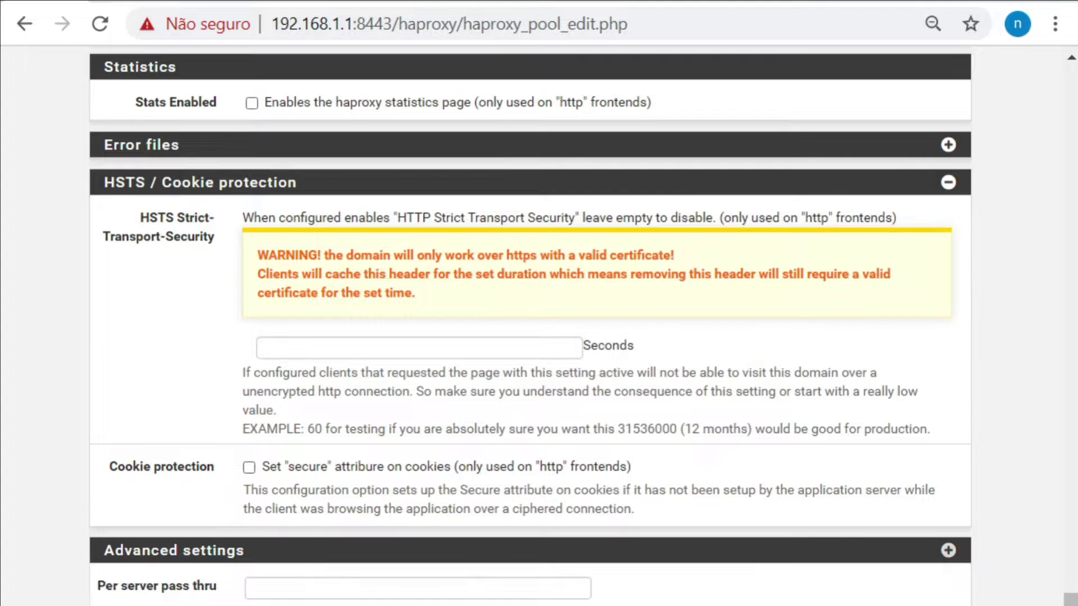
drag(1072, 562, 1071, 578)
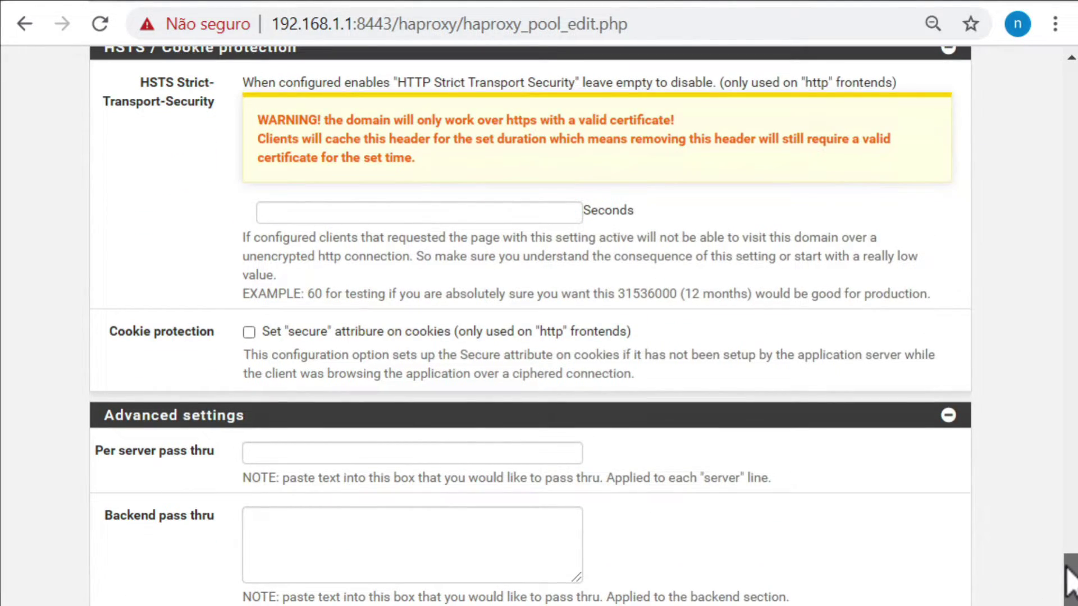
drag(1070, 578, 1052, 605)
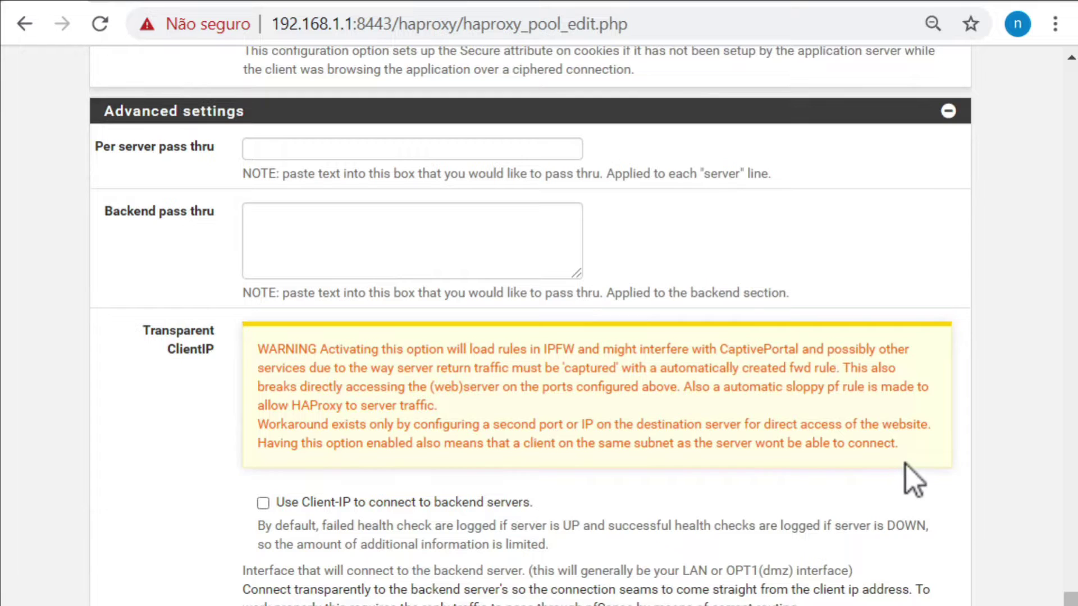
drag(905, 456, 373, 348)
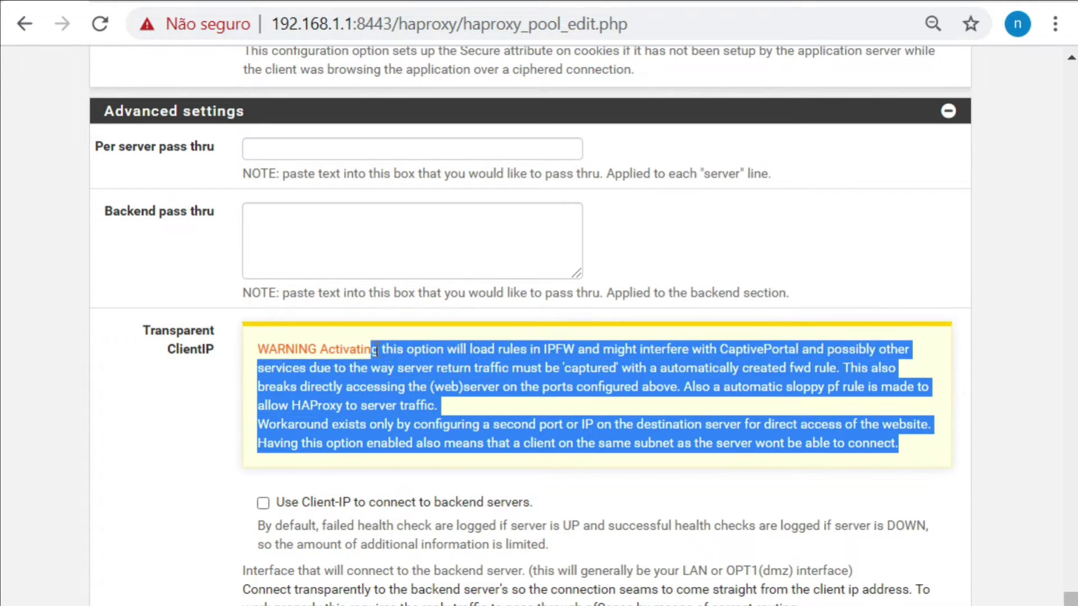
click(375, 351)
scroll(1070, 595, down, 3)
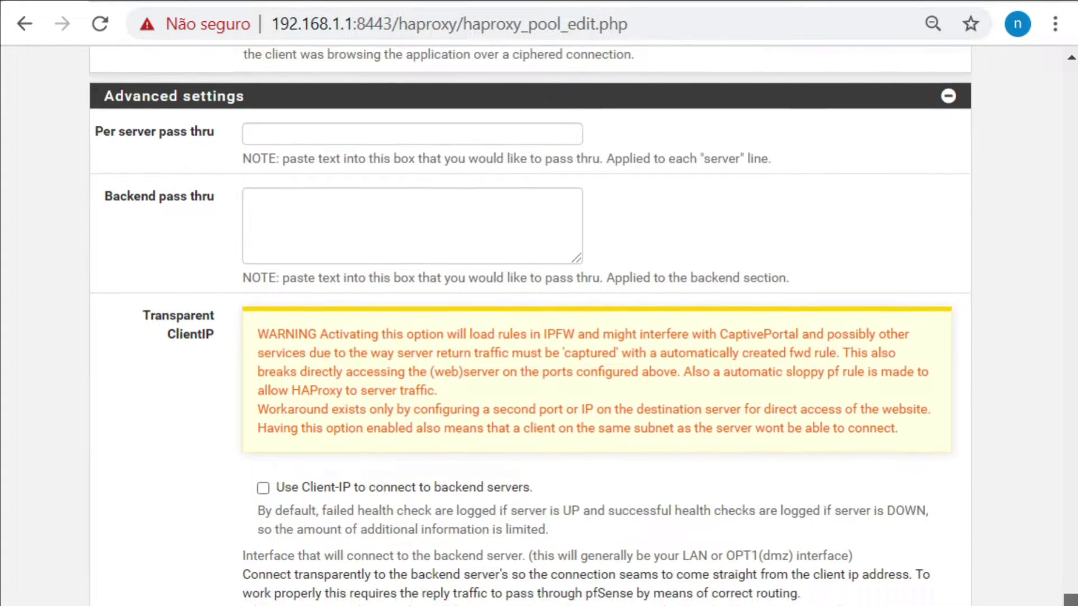
- Save the backendcf server pool
click(290, 597)
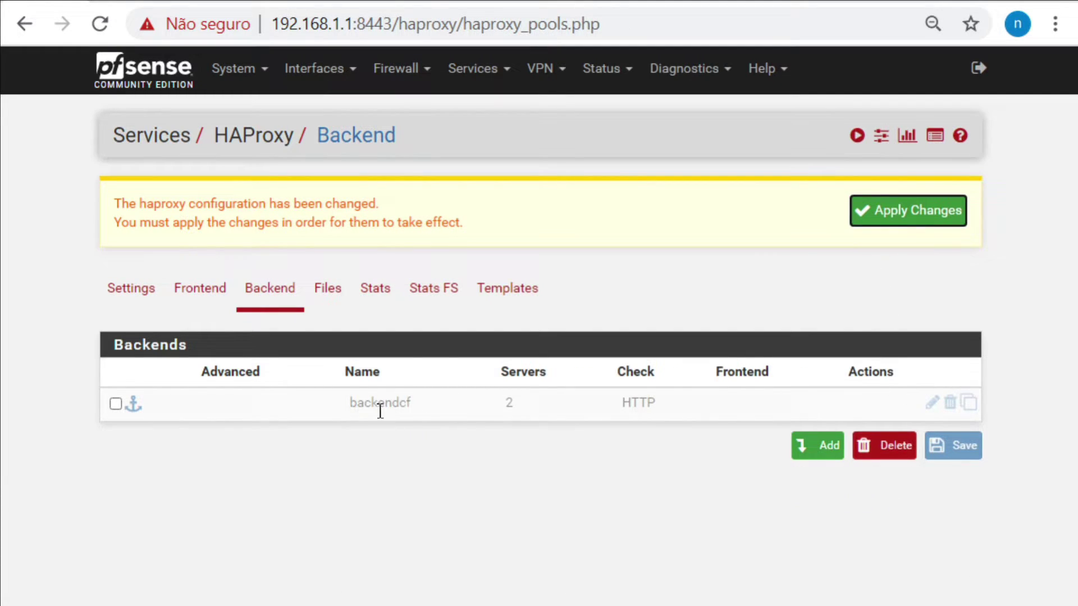
drag(411, 404, 415, 406)
click(415, 413)
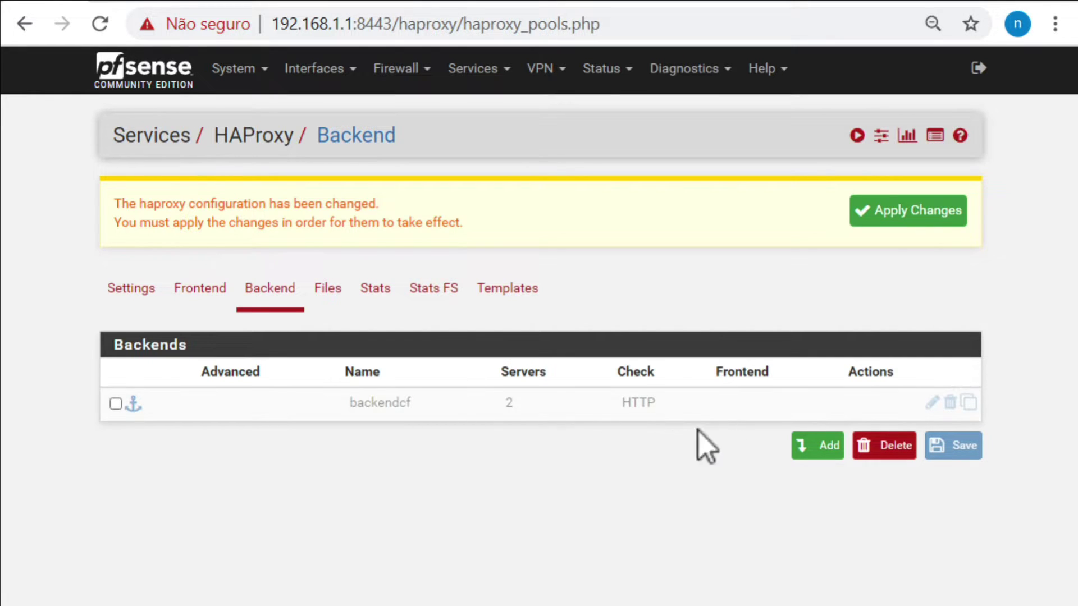
- Add a new HAProxy backend server pool named backendtk
click(815, 451)
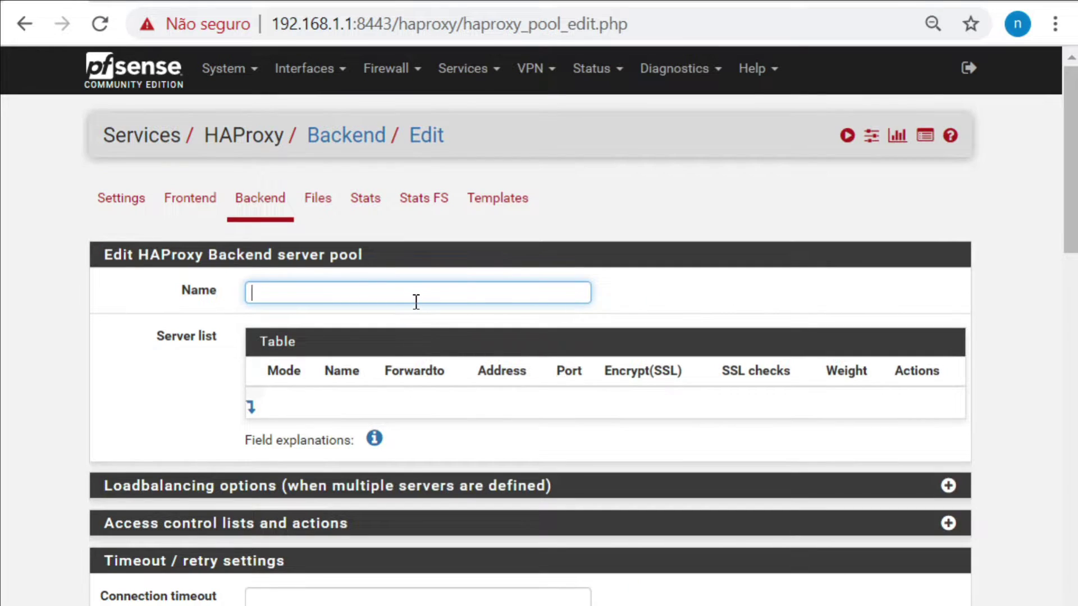
text(b)
key(Down)
key(Down)
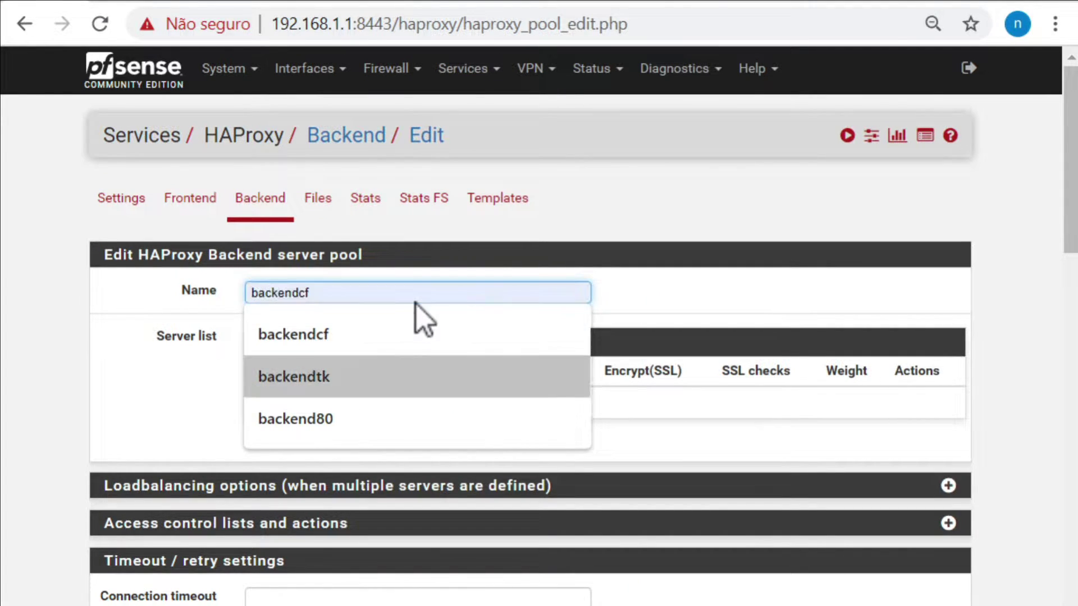
key(Return)
- Add a server entry to the backendtk server list and name it Server-102-tk
click(253, 407)
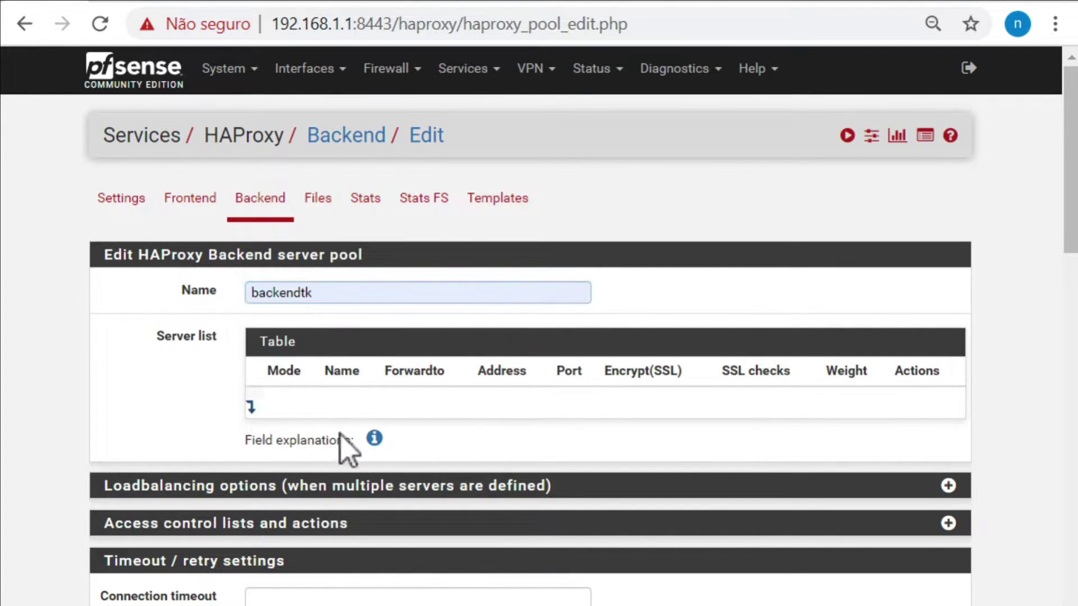
click(386, 436)
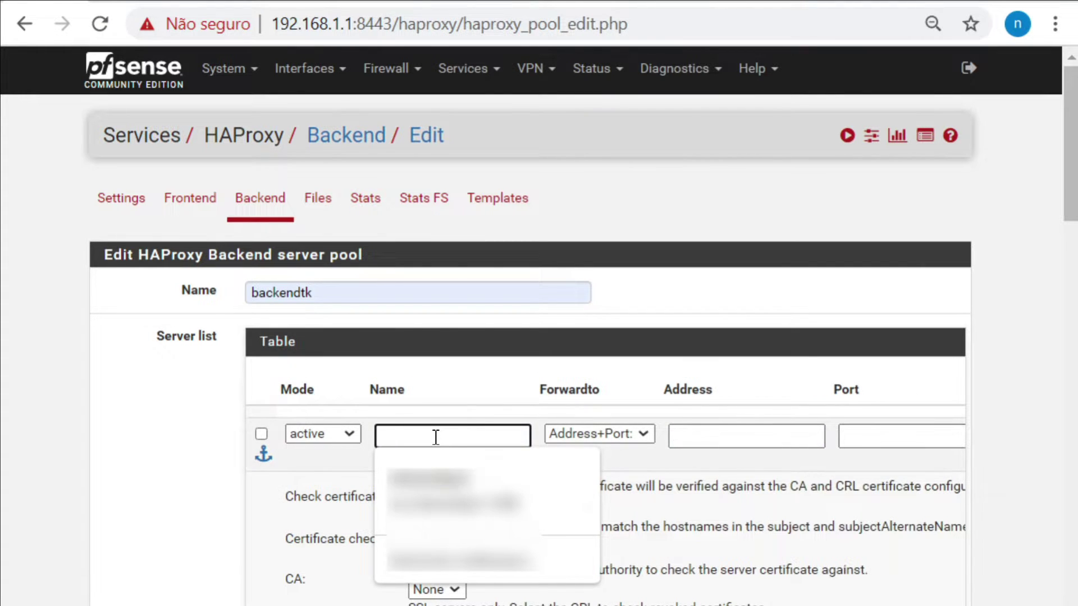
text(Server-102)
click(452, 501)
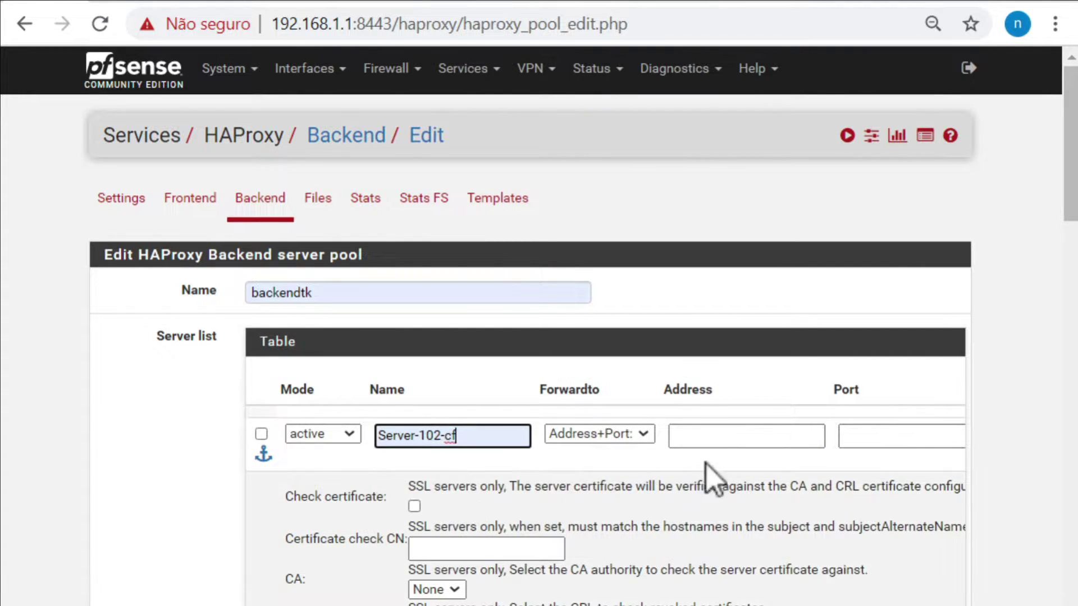
key(BackSpace)
key(BackSpace)
text(tk)
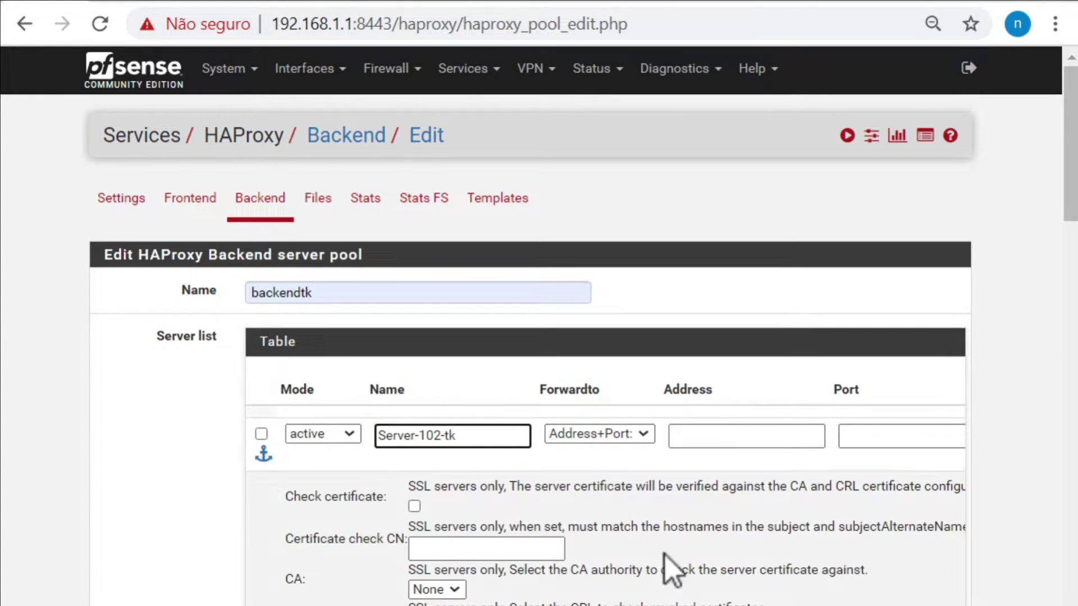
- Set the Server-102-tk address to 192.168.1.102 and its port to 443
click(744, 435)
text(192.168.1.102)
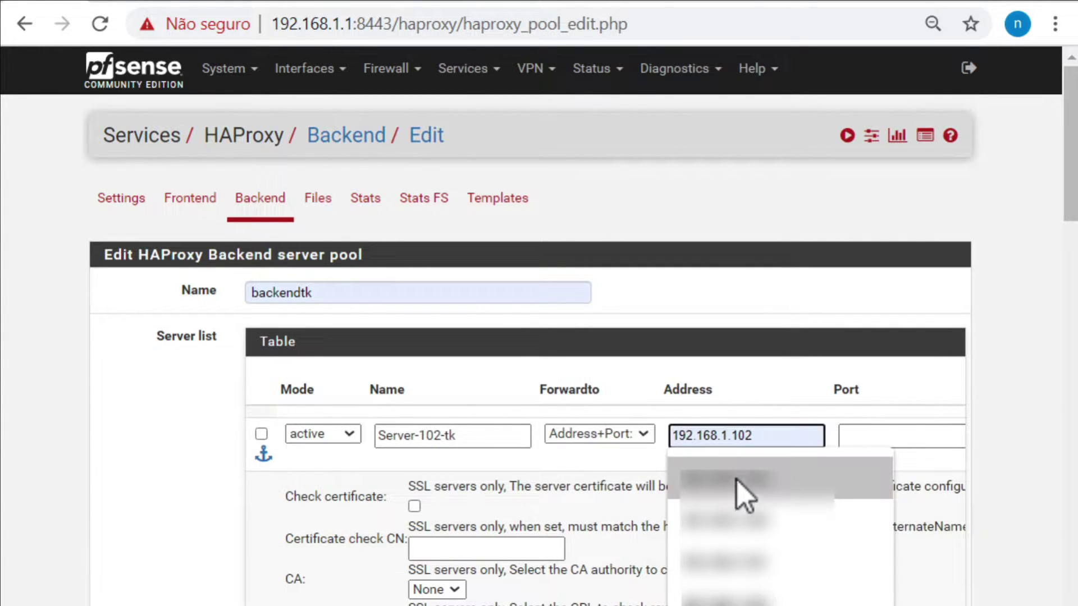
click(734, 493)
click(900, 432)
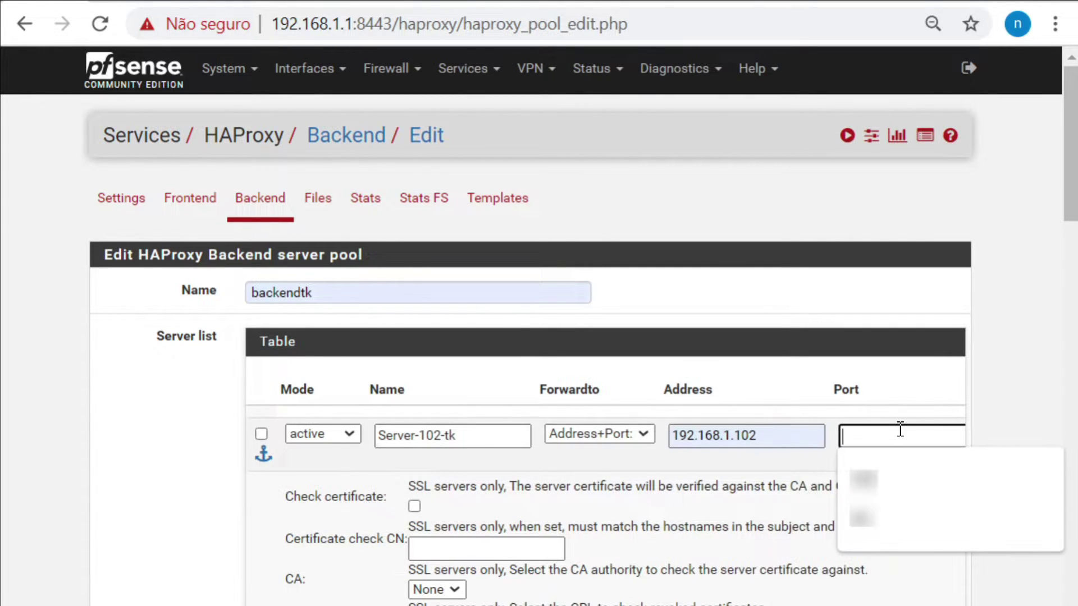
click(868, 481)
- Enable Encrypt(SSL) and SSL checks for Server-102-tk
scroll(405, 562, down, 6)
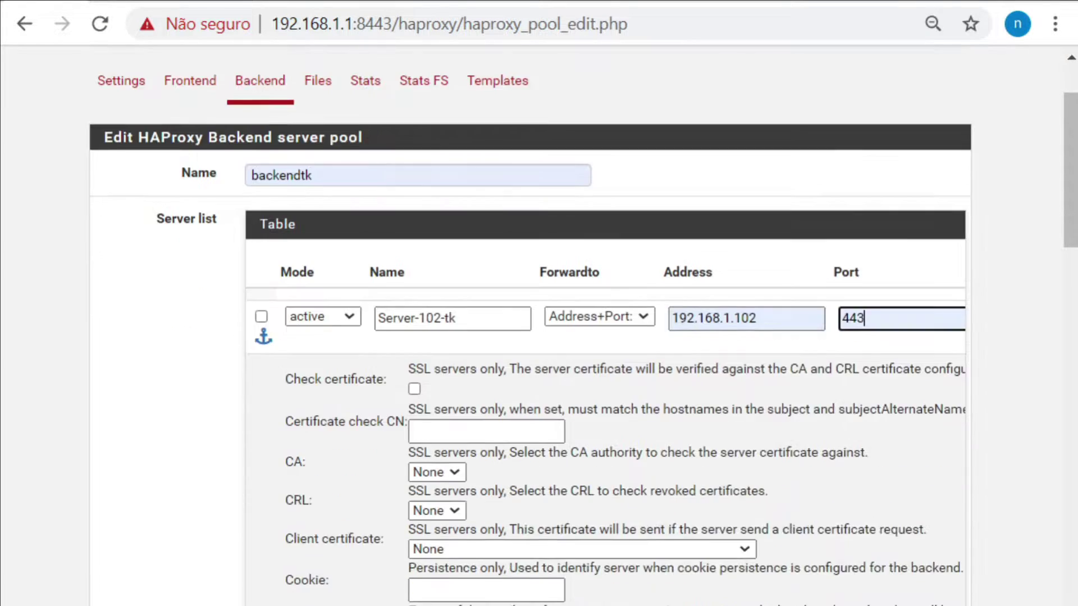
drag(406, 531, 645, 457)
click(659, 80)
click(704, 82)
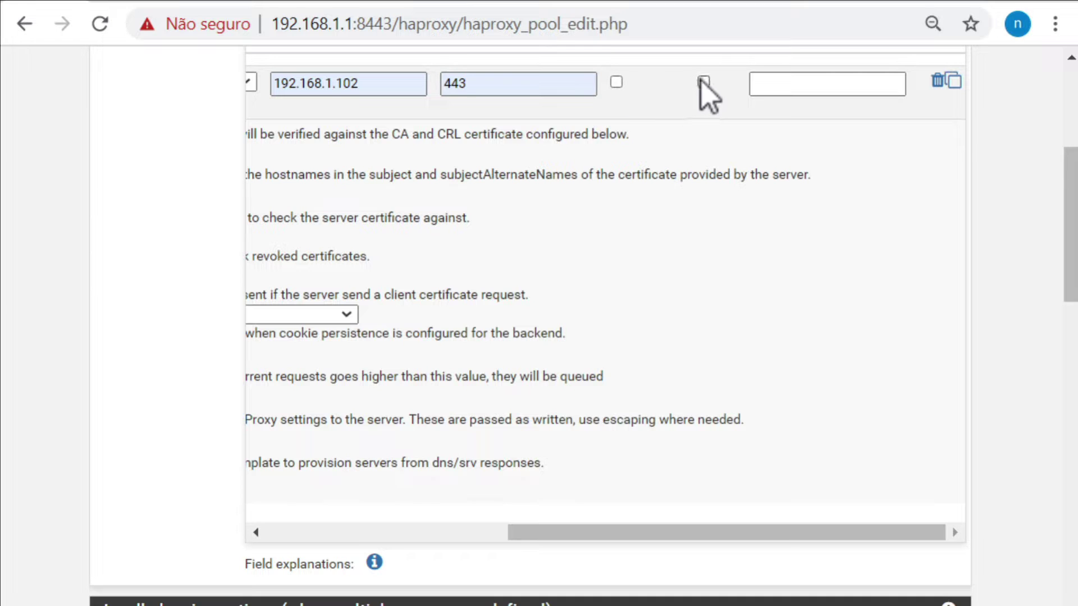
click(616, 82)
drag(634, 538, 348, 540)
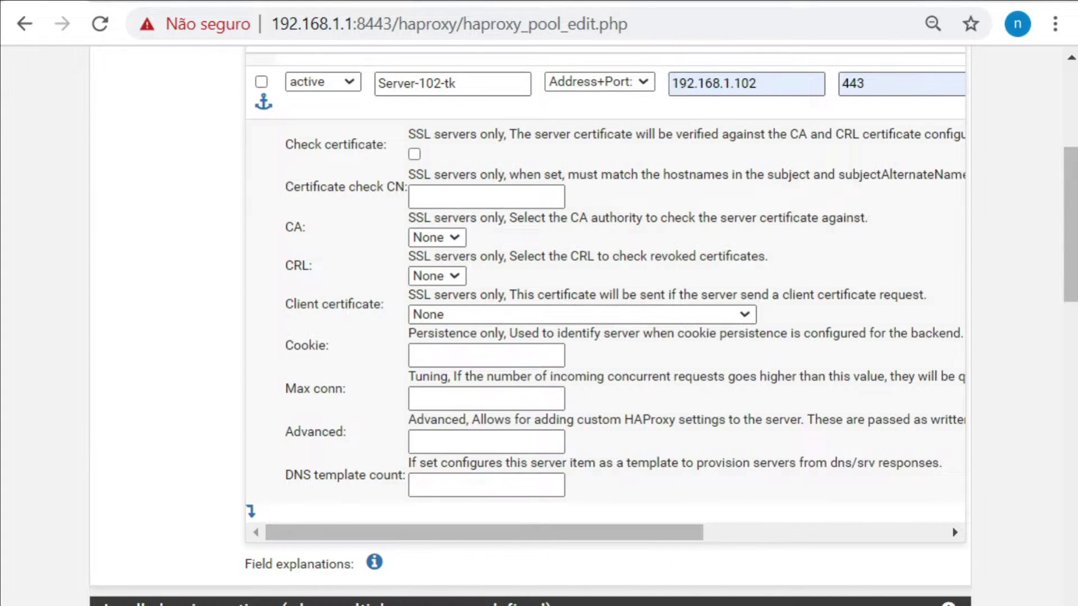
- Add a second server entry to the list and name it server-103-tk
click(251, 512)
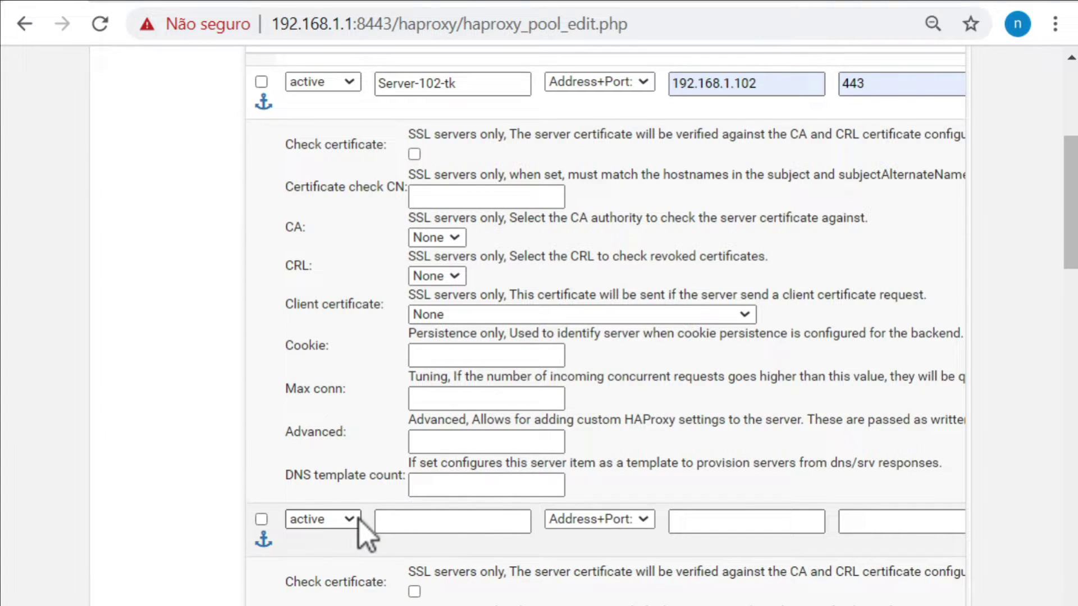
click(410, 520)
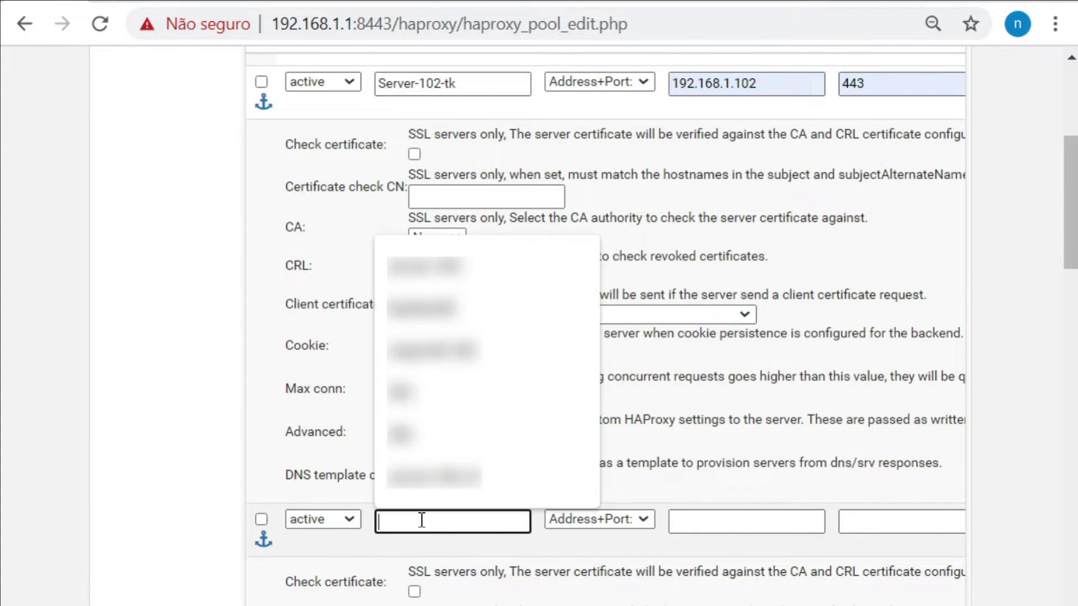
click(427, 478)
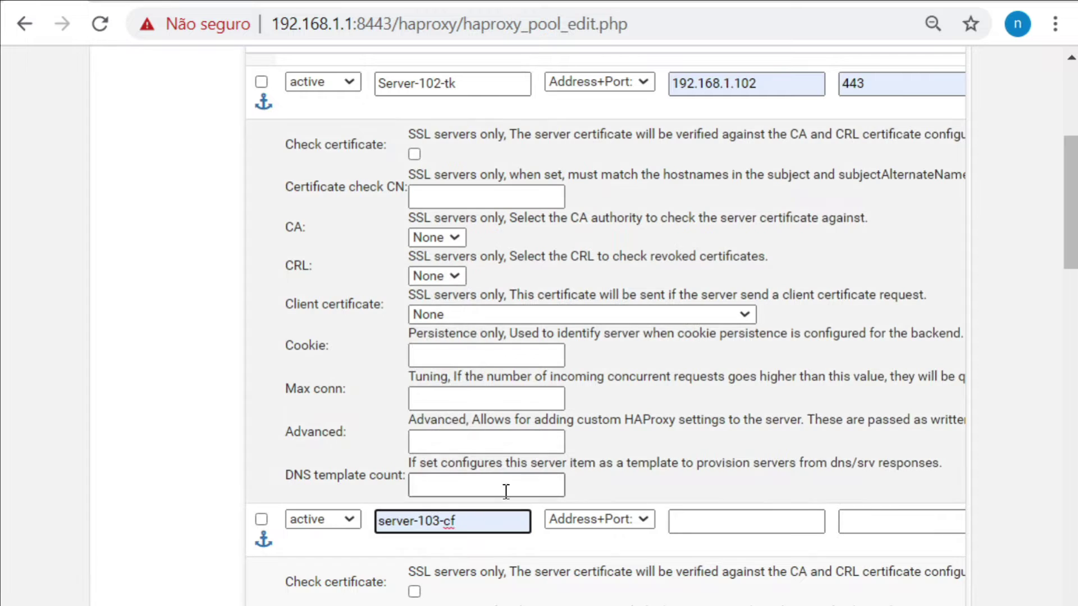
key(BackSpace)
key(BackSpace)
text(tk)
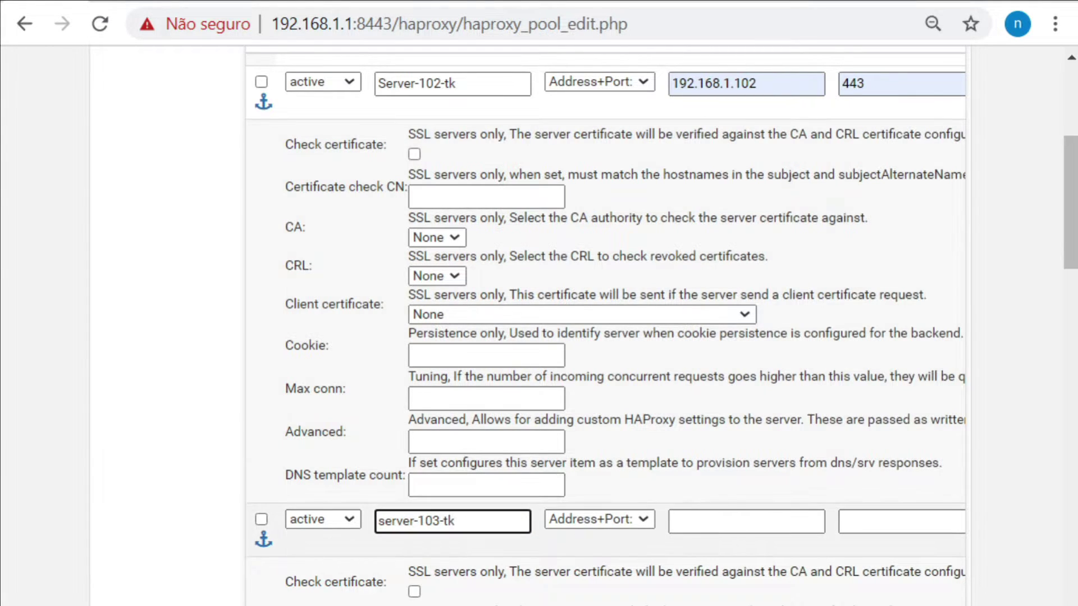
- Set the server-103-tk address to 192.168.1.103 and its port to 443
click(745, 520)
click(777, 562)
click(862, 521)
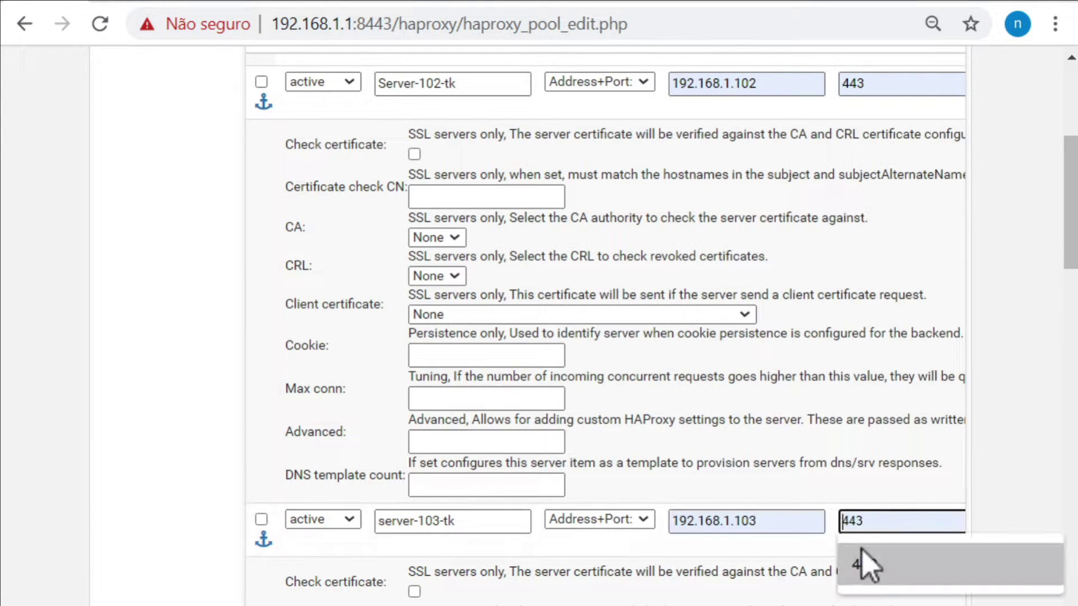
click(861, 567)
- Enable Encrypt(SSL) and SSL checks for server-103-tk
scroll(606, 326, down, 6)
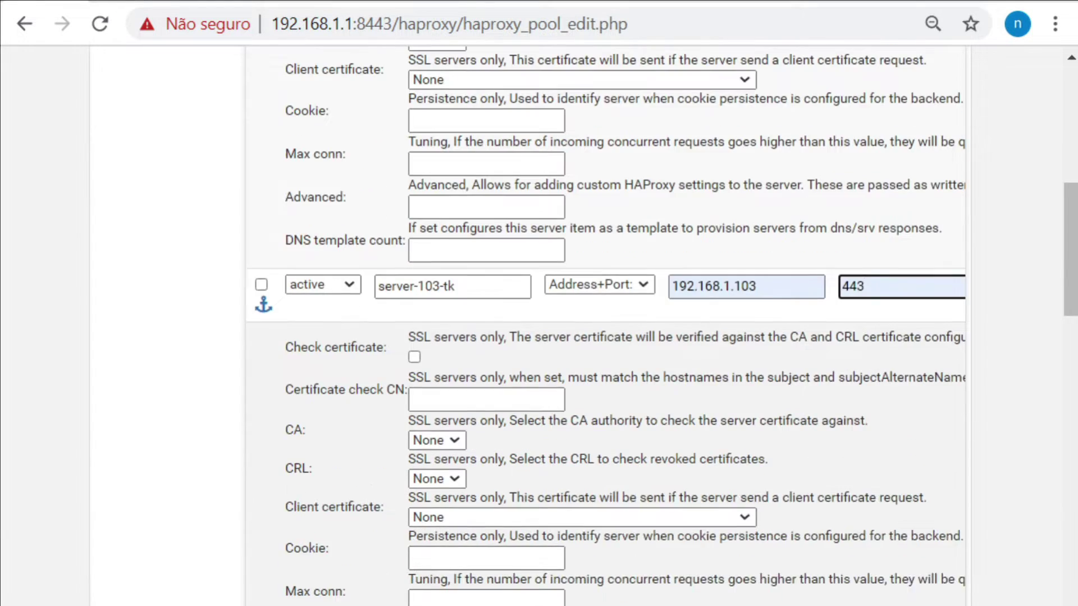
scroll(605, 308, right, 5)
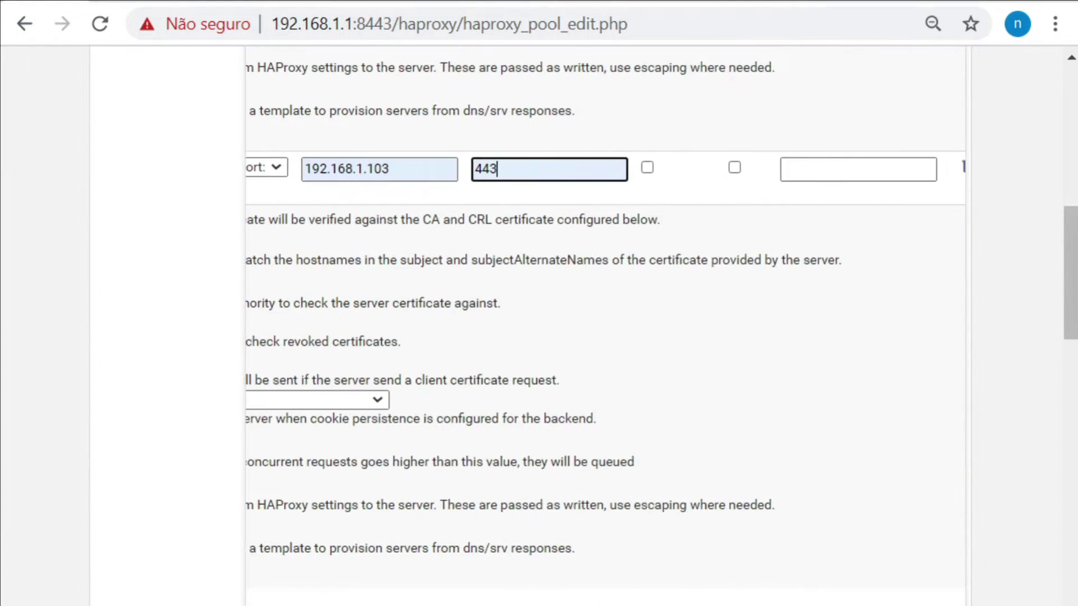
click(669, 164)
click(734, 167)
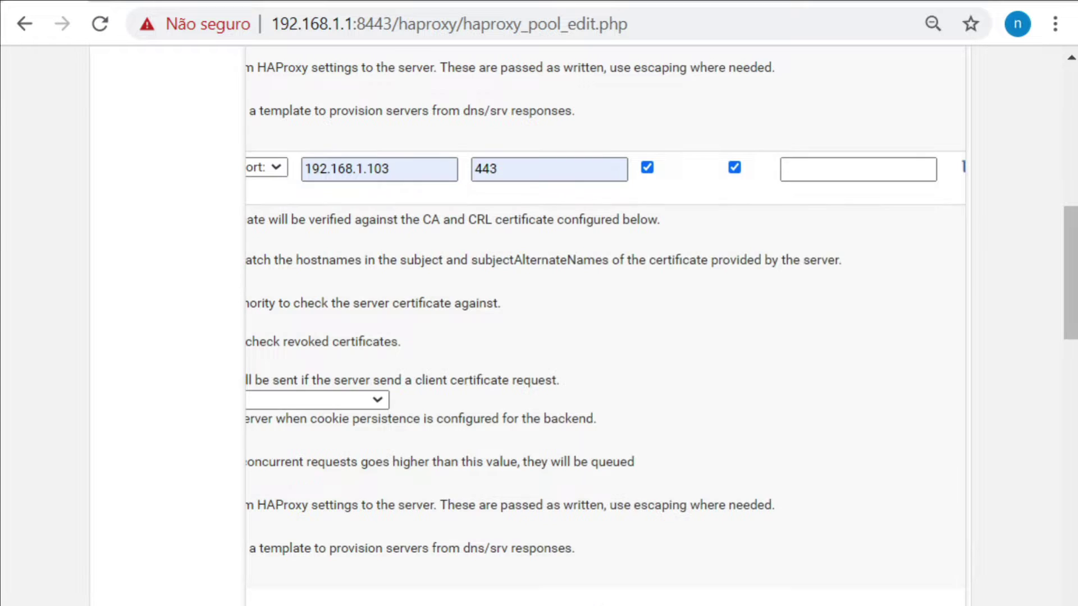
scroll(605, 308, left, 5)
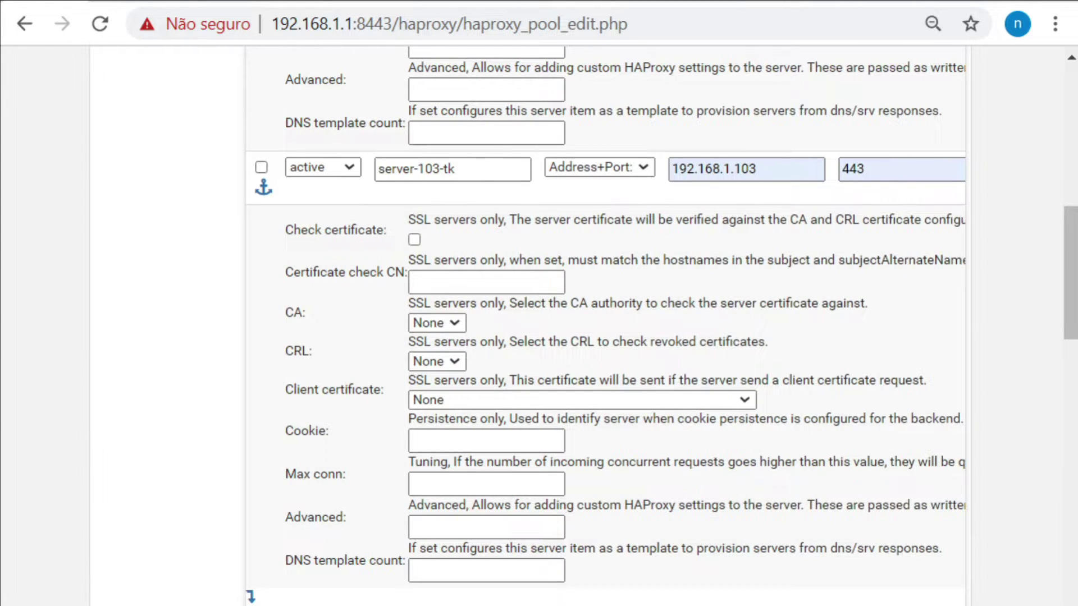
- Expand the load balancing options and set the balance algorithm to Round robin
scroll(1064, 281, down, 5)
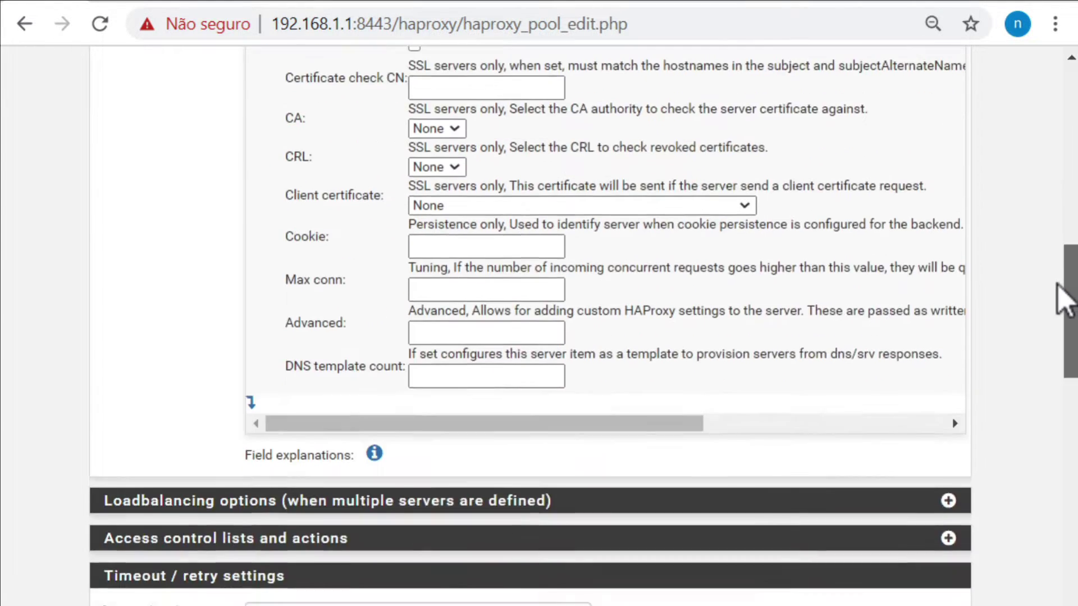
scroll(1063, 306, down, 2)
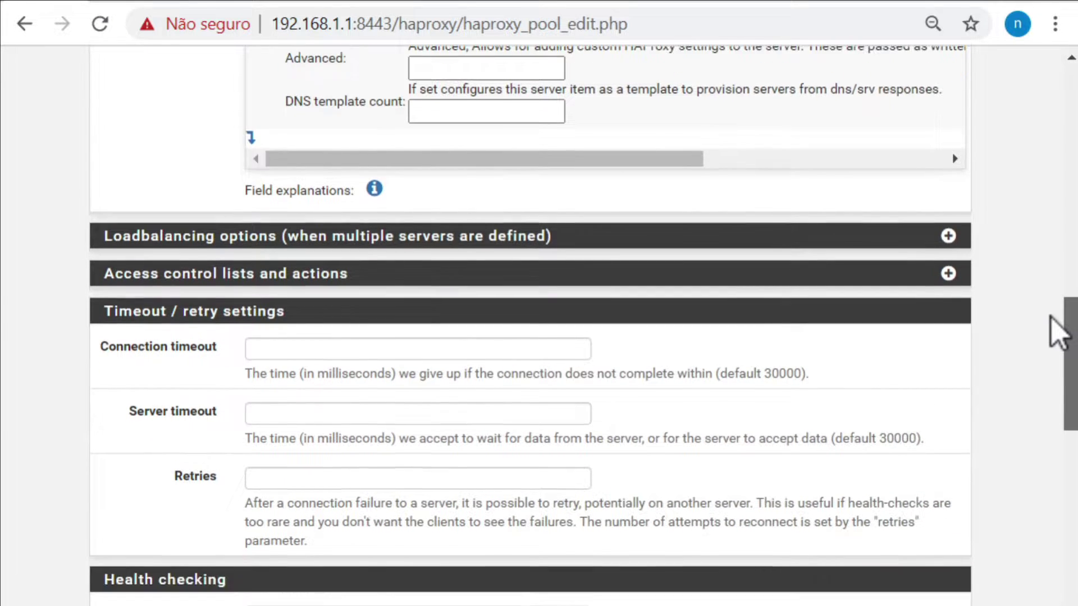
click(949, 235)
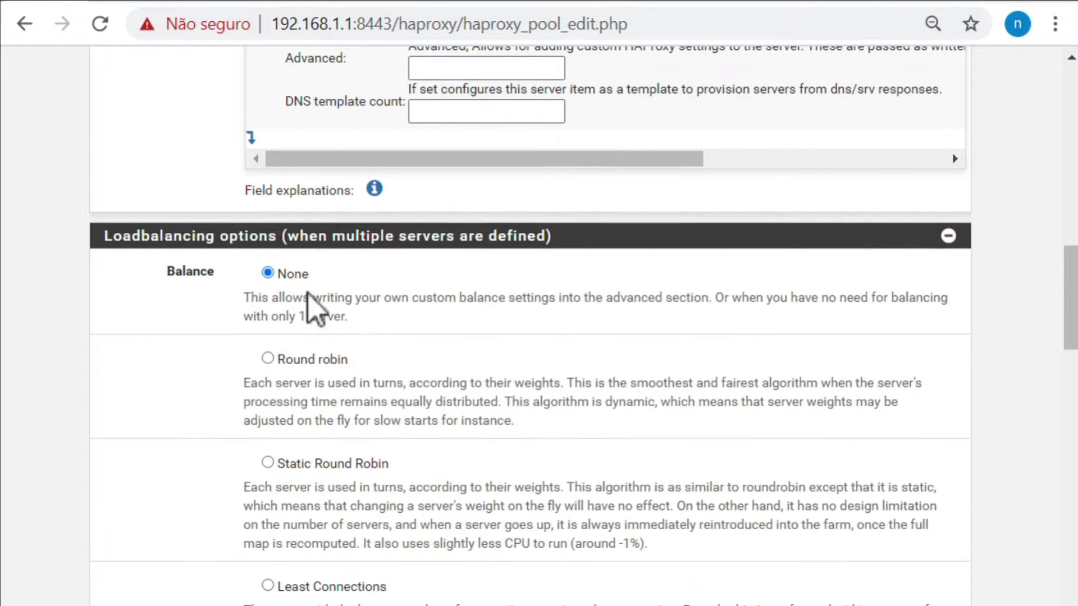
click(268, 358)
- Save the backendtk server pool and apply the HAProxy configuration changes
scroll(1069, 317, down, 5)
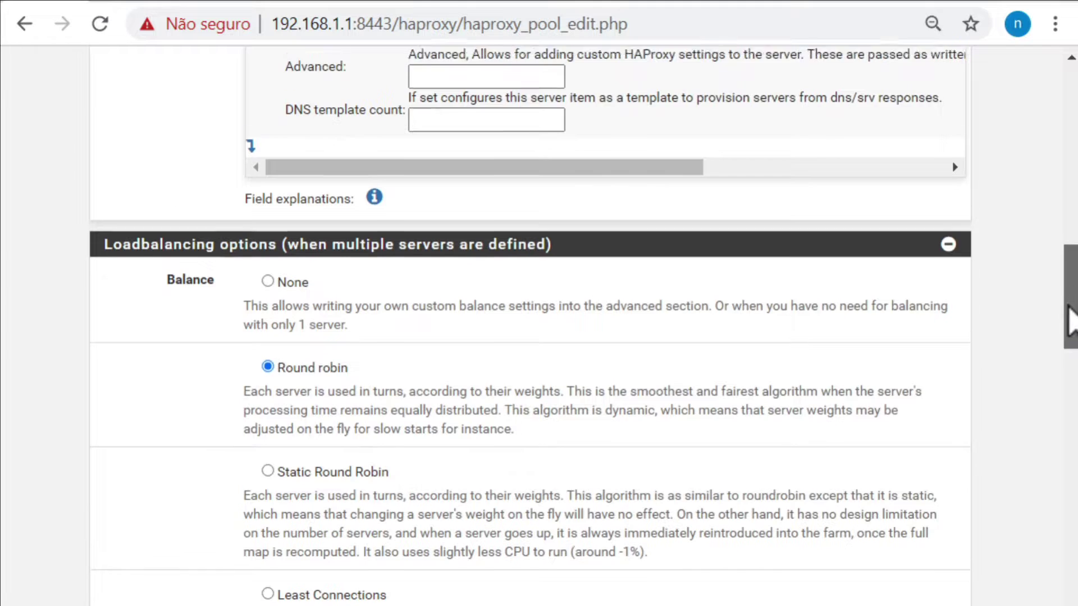
scroll(1038, 364, down, 8)
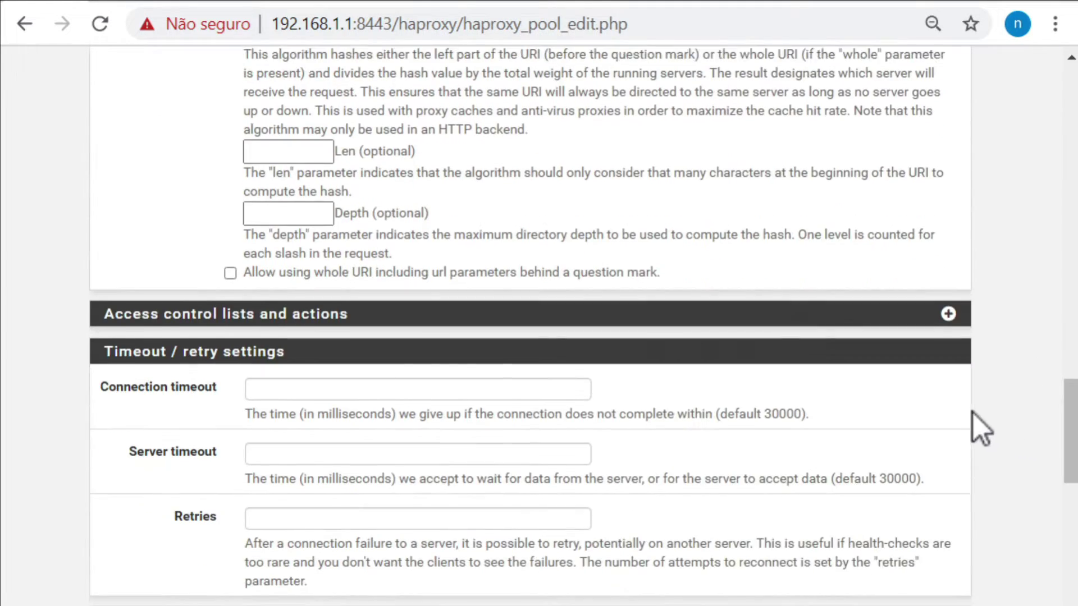
drag(1060, 399, 1011, 605)
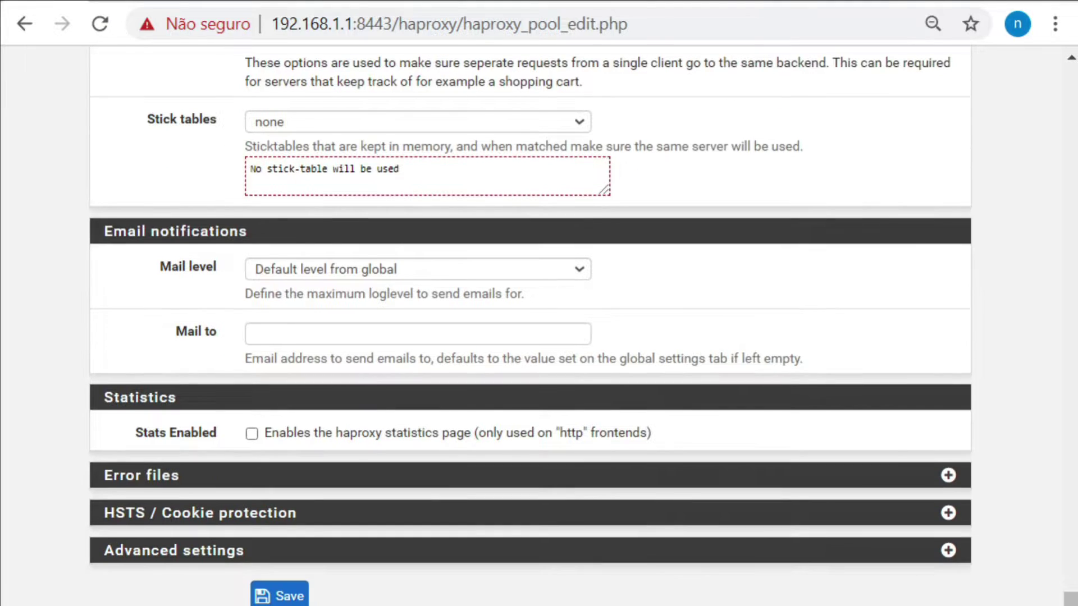
click(261, 592)
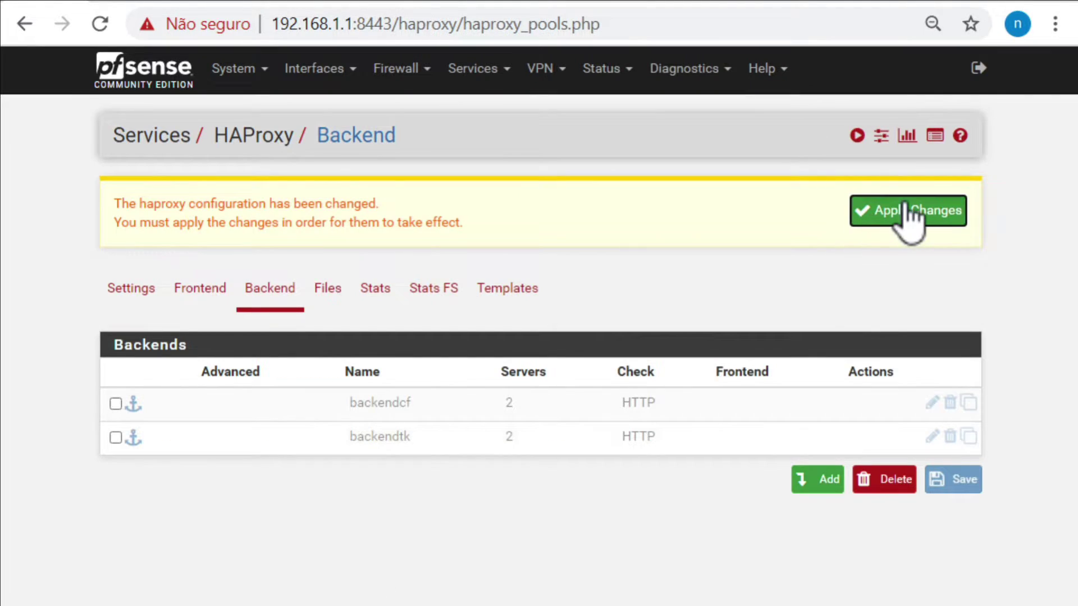
click(905, 210)
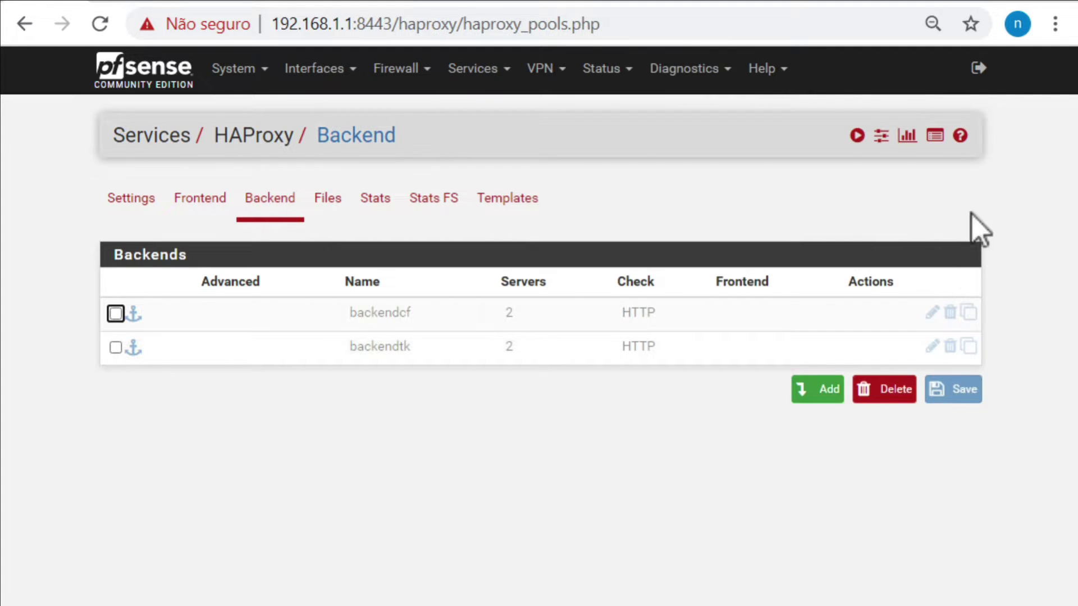
- Add a new HAProxy frontend named frontendcf with the description "frontend cloudflare"
click(199, 201)
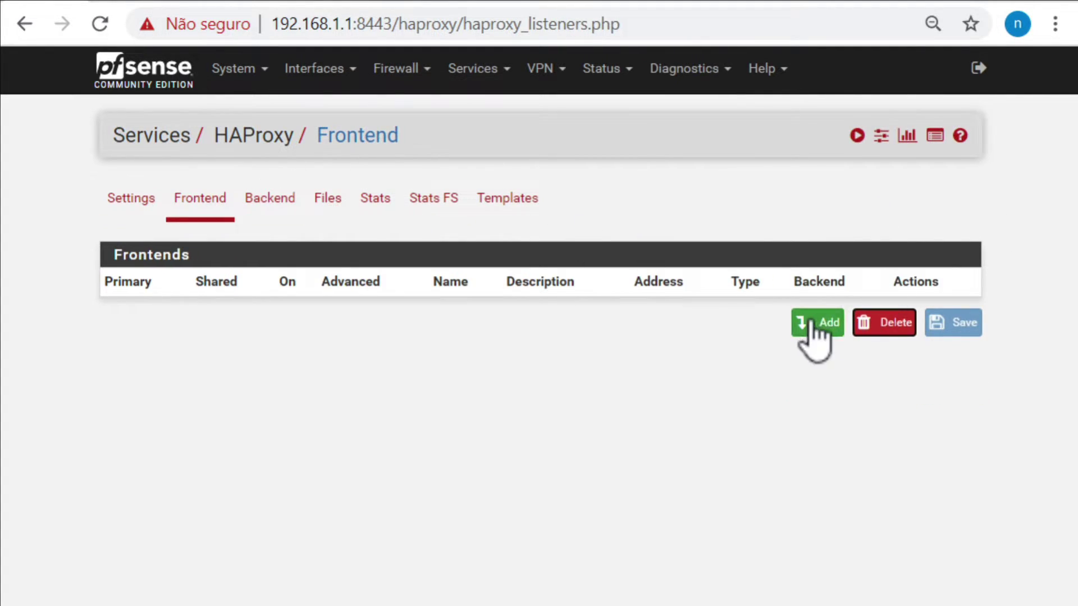
click(812, 324)
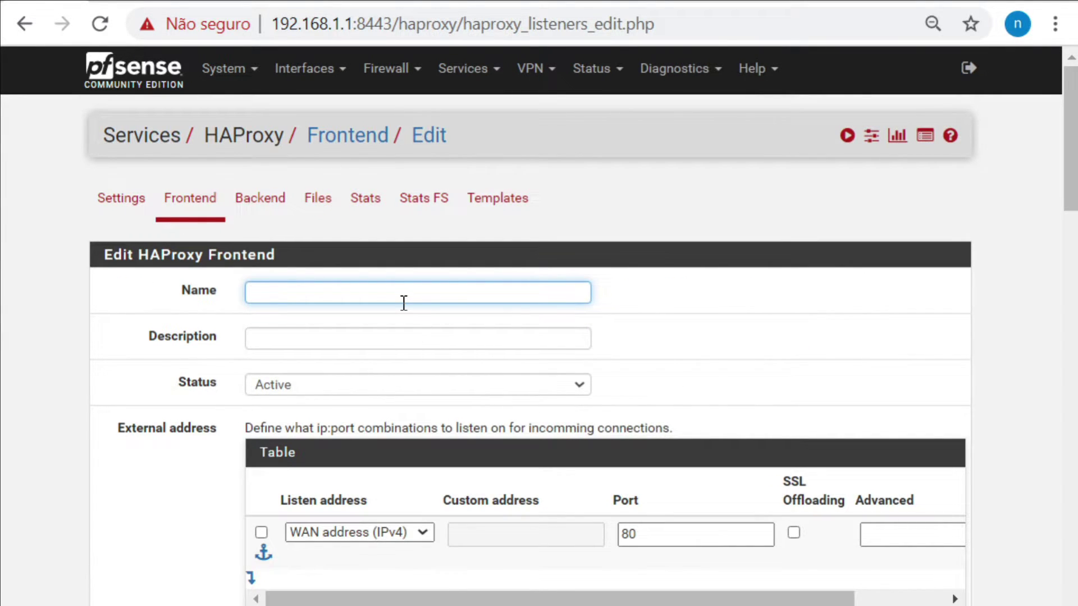
text(frontendcf)
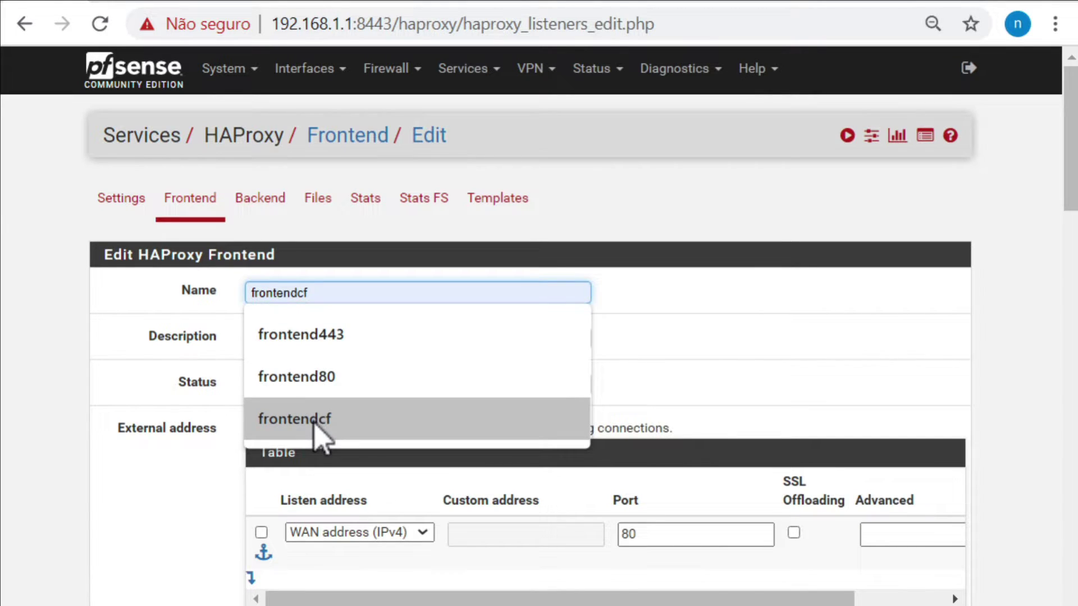
click(314, 425)
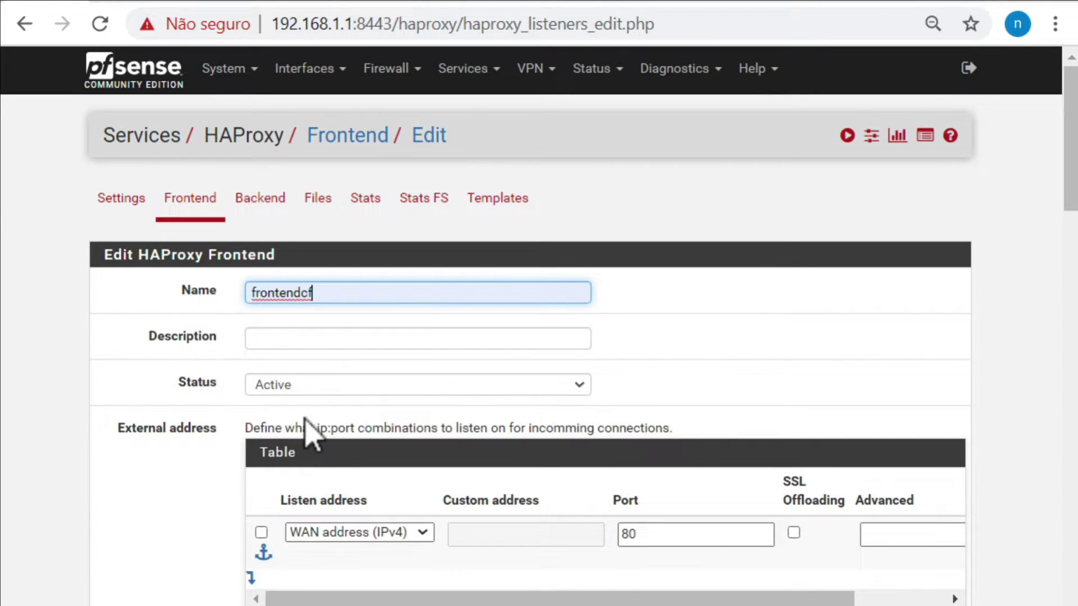
click(313, 336)
text(frontend cloudflare)
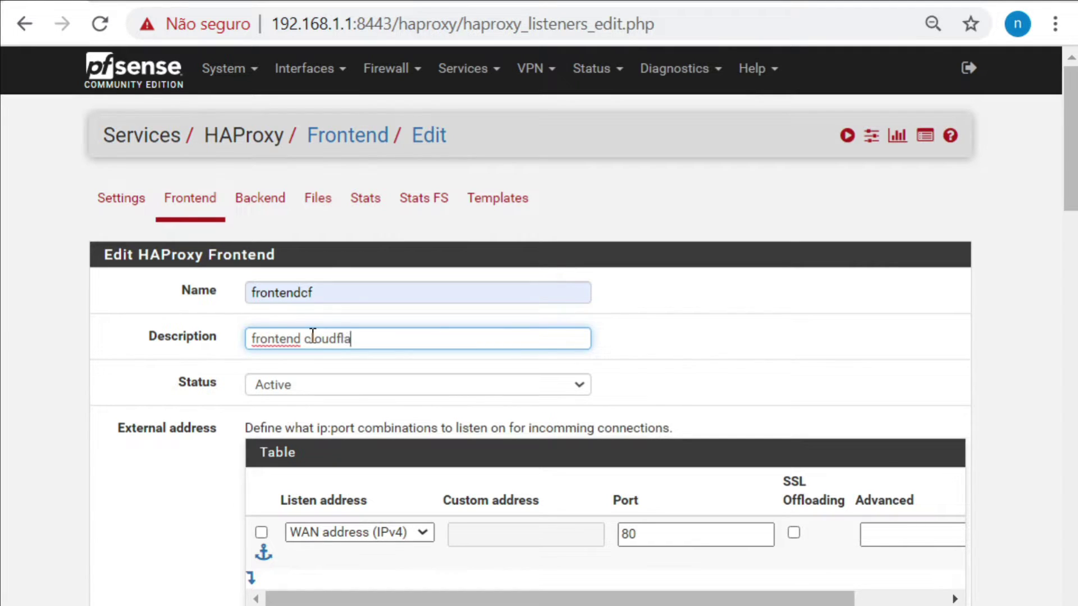
- Set the frontend's WAN listening port to 443 with SSL Offloading, using the http / https(offloading) type
double_click(689, 532)
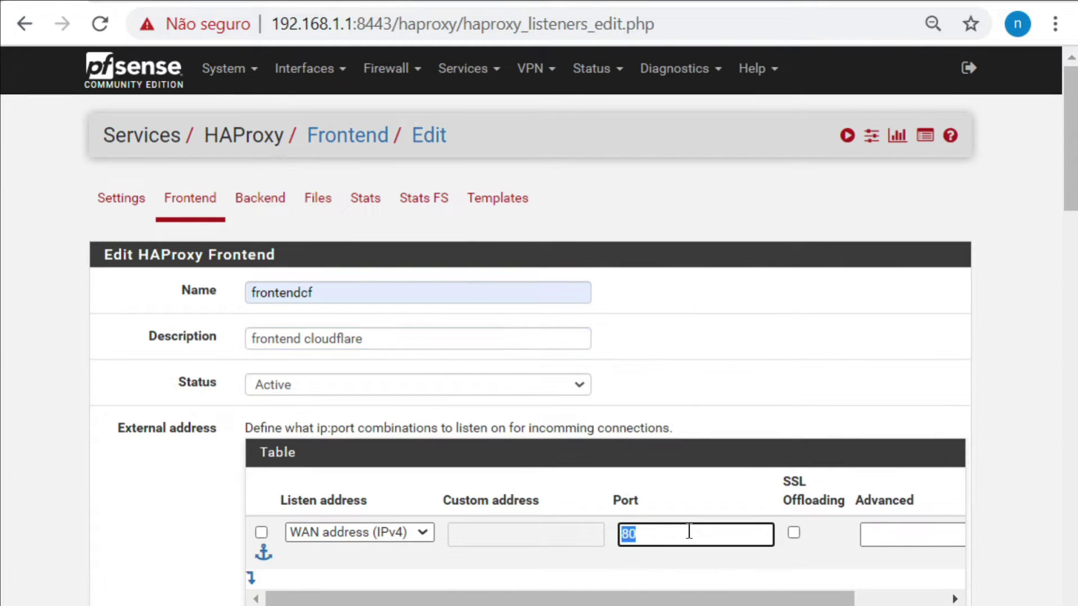
click(794, 532)
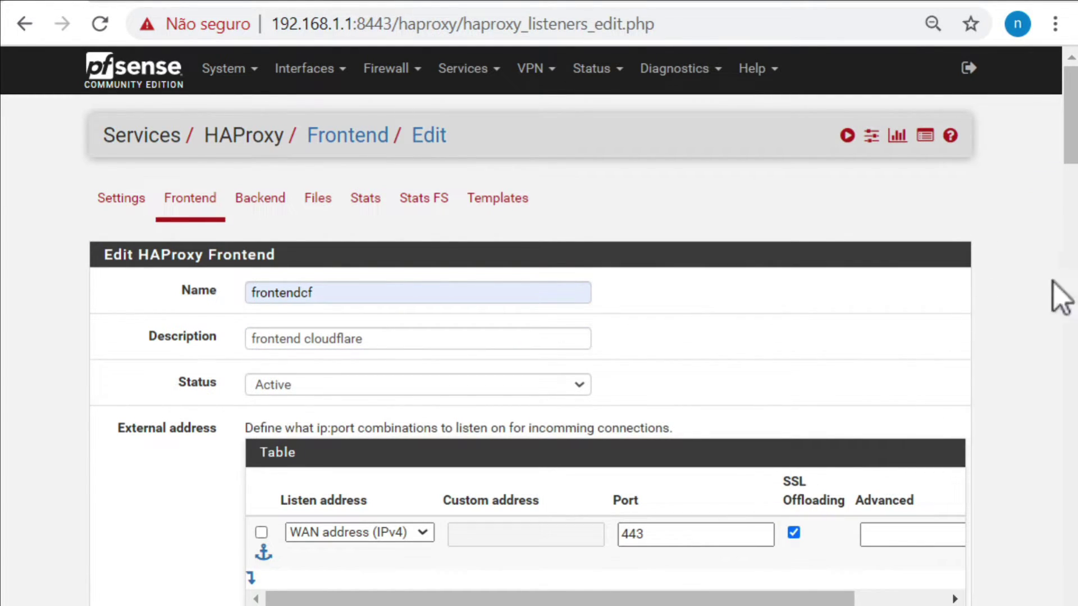
drag(1065, 111, 1055, 192)
click(312, 298)
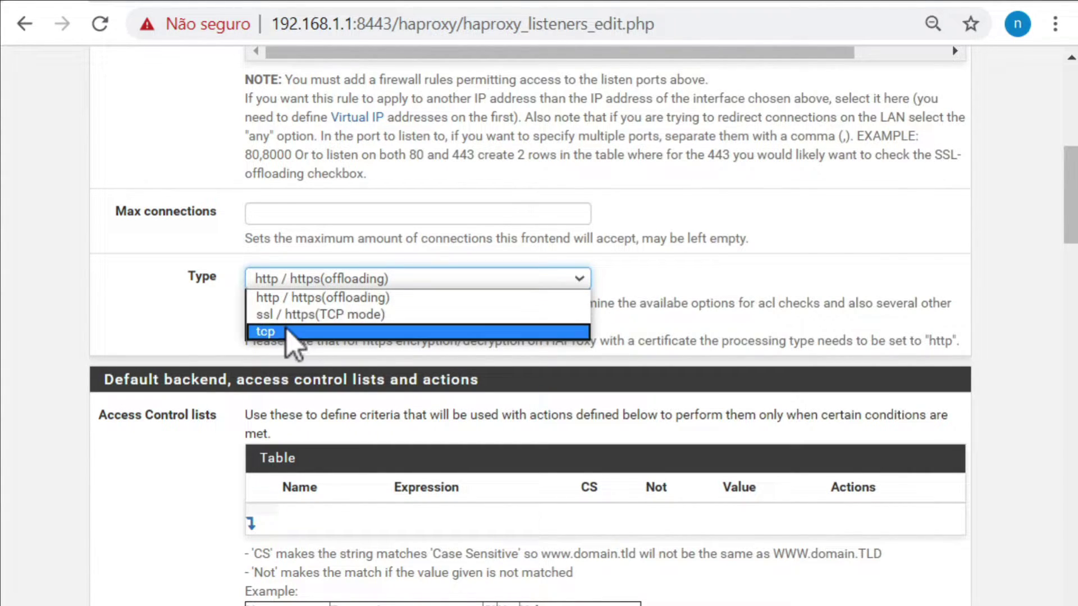
click(287, 298)
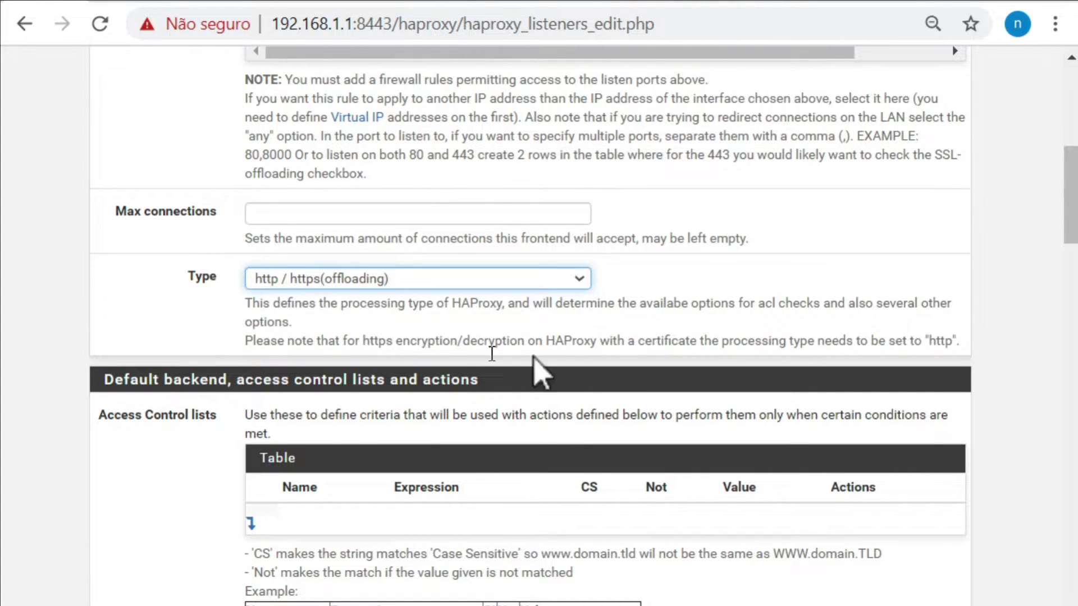
- Add an access control list entry named aclcf with the expression "Host matches" and the value app1.nwpro.cf
drag(1068, 179, 1051, 215)
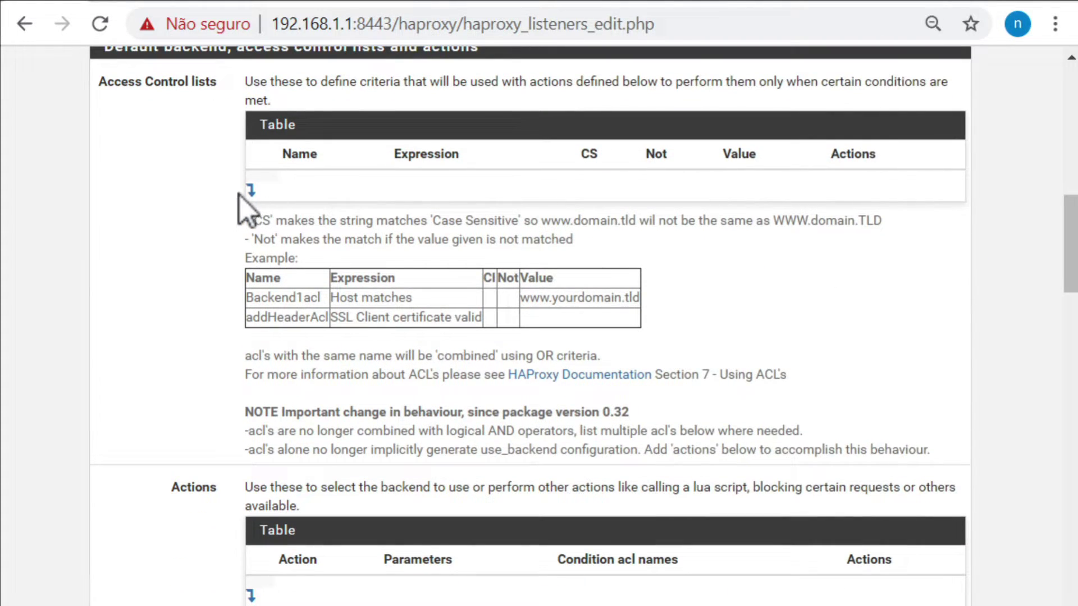
click(250, 191)
click(325, 198)
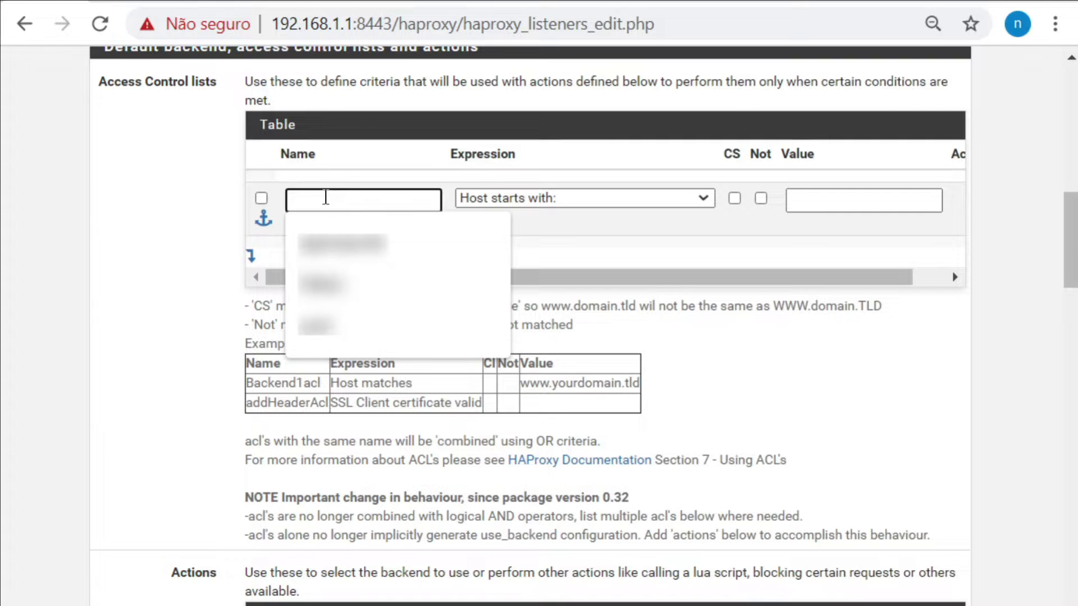
text(c)
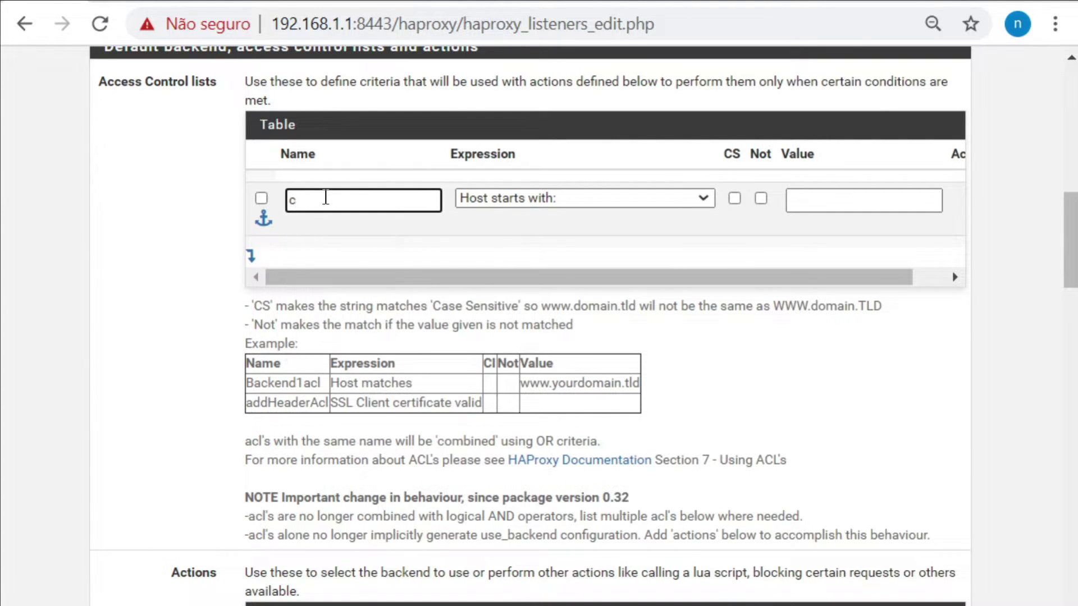
text(acl)
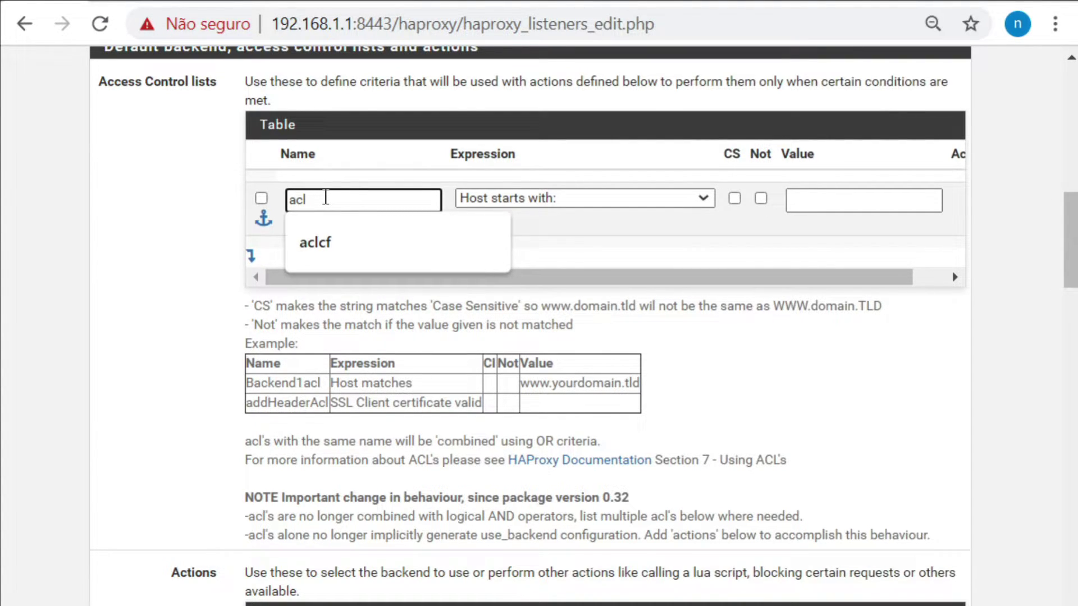
text(cf)
click(661, 199)
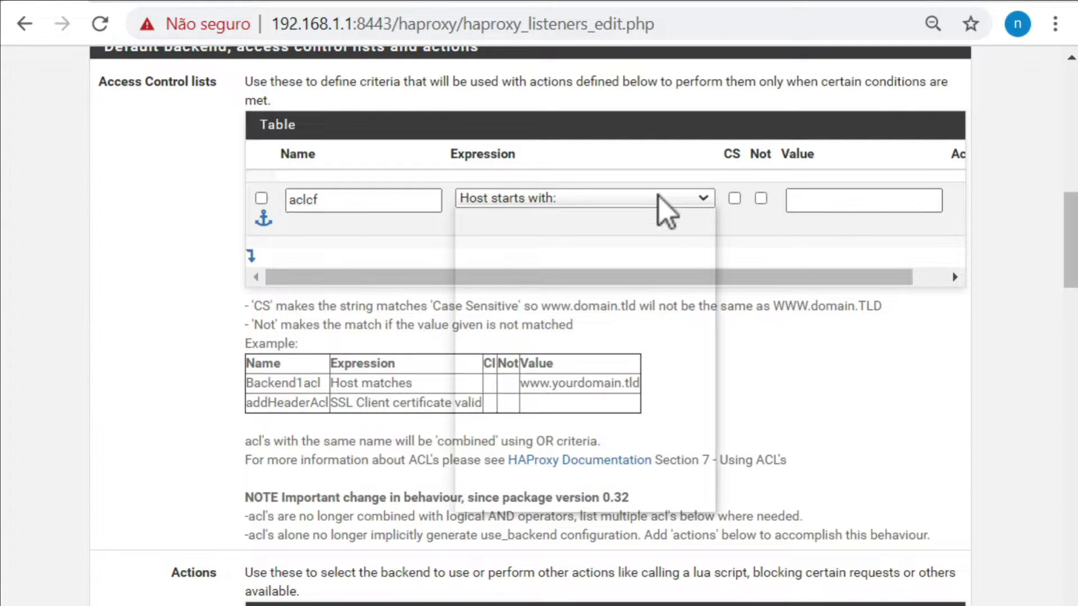
click(564, 256)
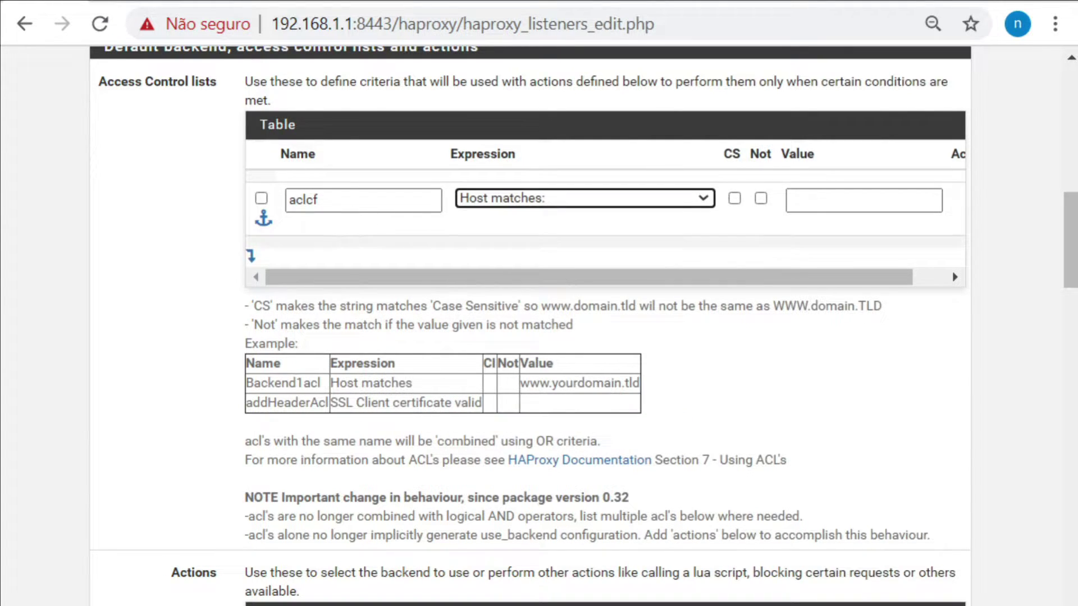
click(371, 204)
click(627, 202)
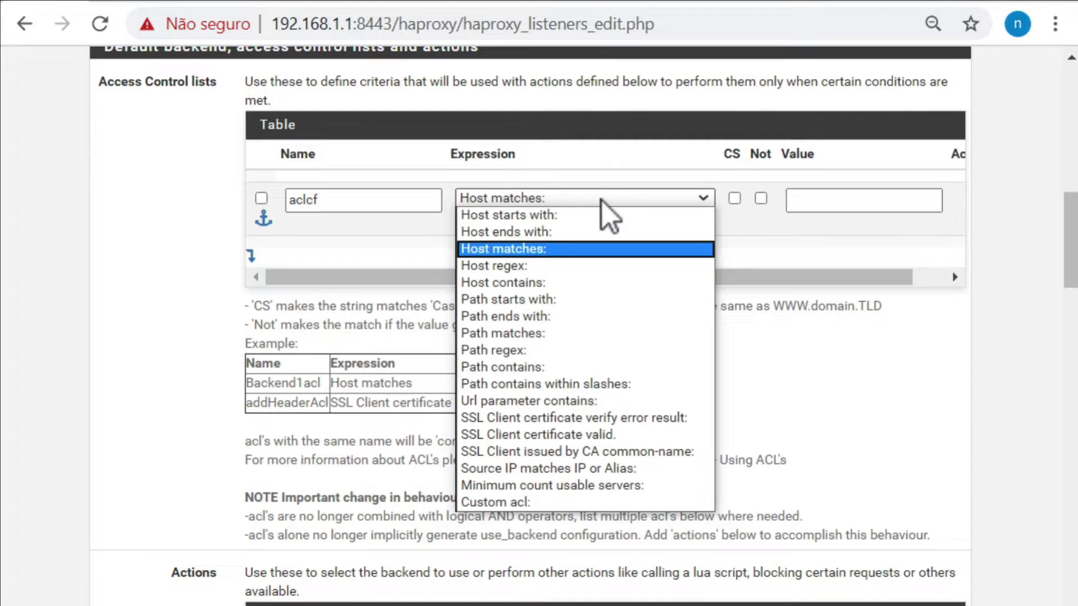
click(802, 202)
text(app1.nwpro.cf)
- Add a second access control list entry named acltk with "Host matches" and the value app1.nwpro.tk
click(251, 255)
click(338, 273)
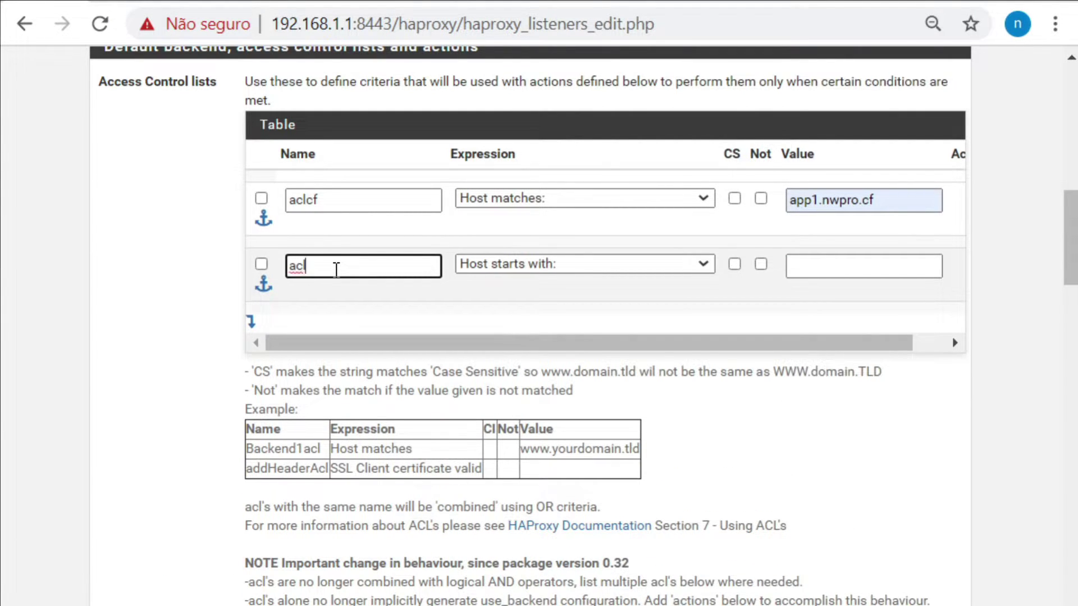
click(509, 267)
click(569, 316)
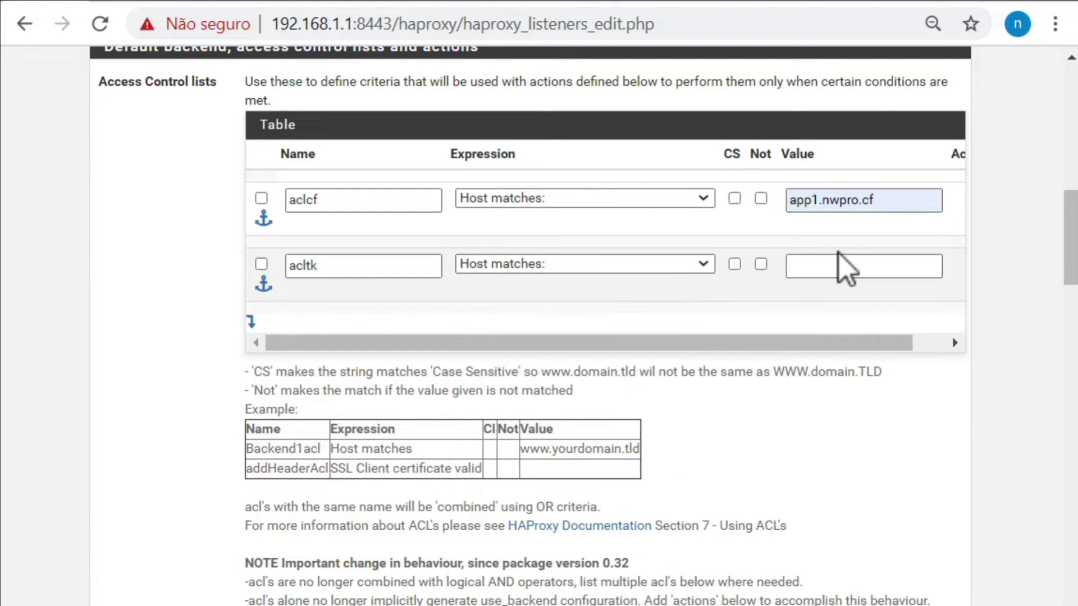
click(835, 268)
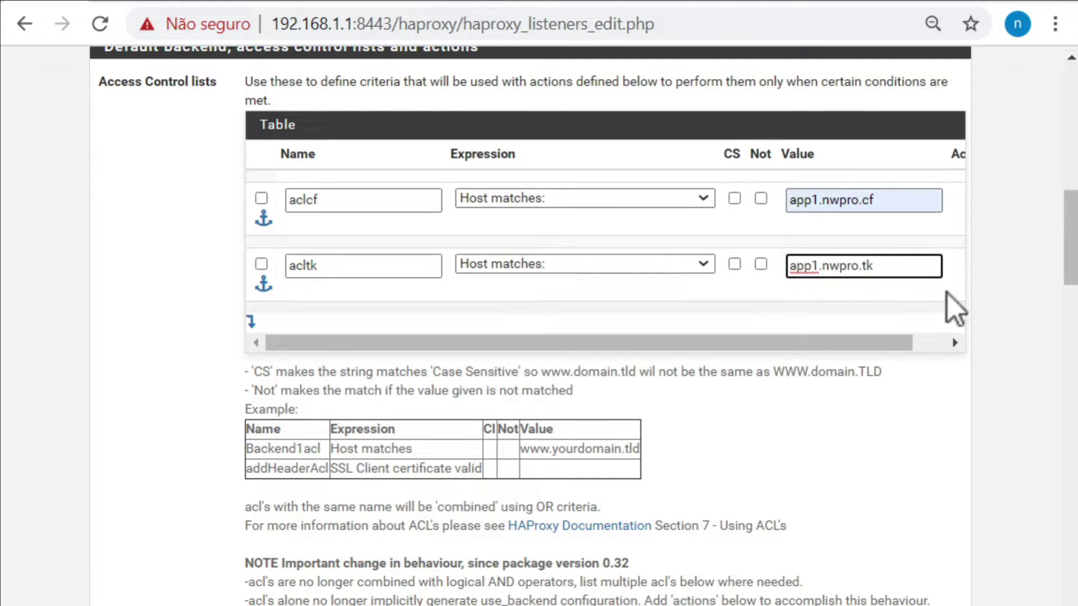
- Add a Use Backend action that sends requests matching the aclcf condition to backendcf
scroll(1070, 222, down, 2)
scroll(1071, 238, down, 5)
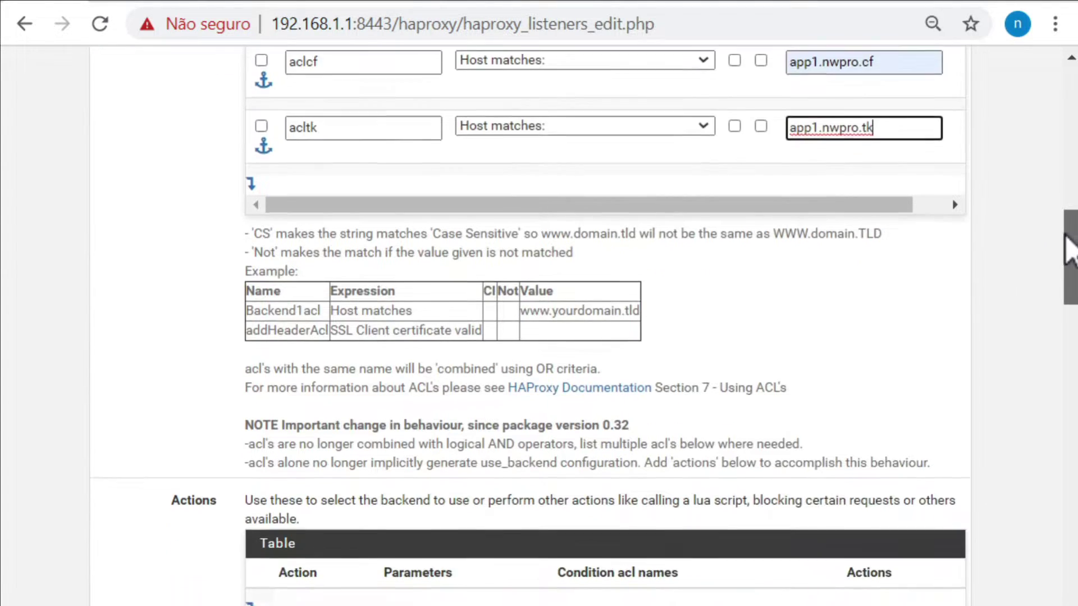
click(251, 449)
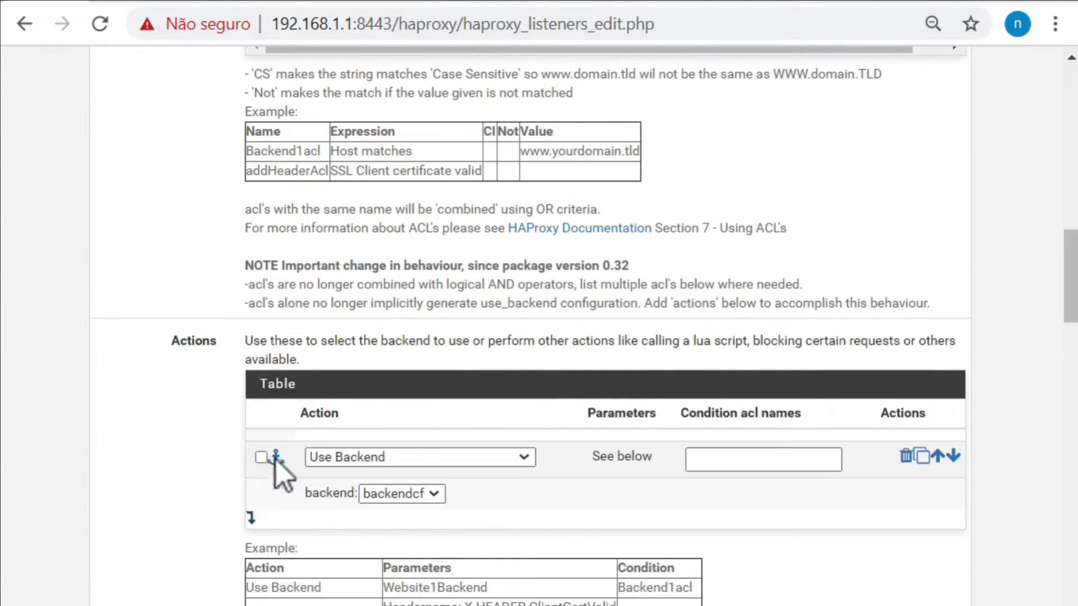
click(718, 466)
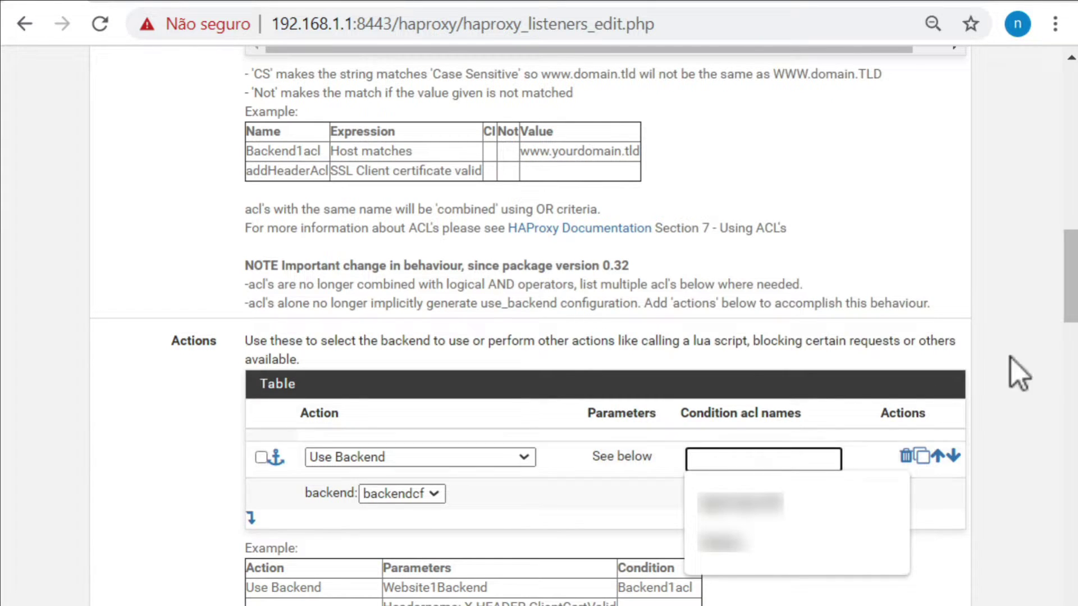
mouse_move(1069, 290)
mouse_down()
mouse_move(1066, 262)
mouse_move(1065, 297)
mouse_up()
click(763, 412)
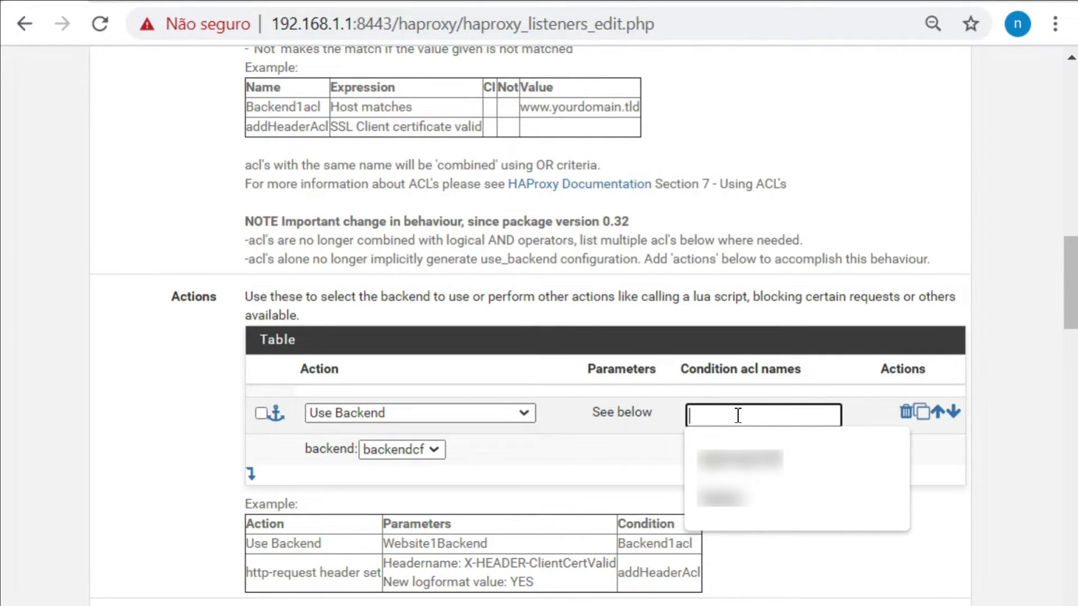
text(aclcf)
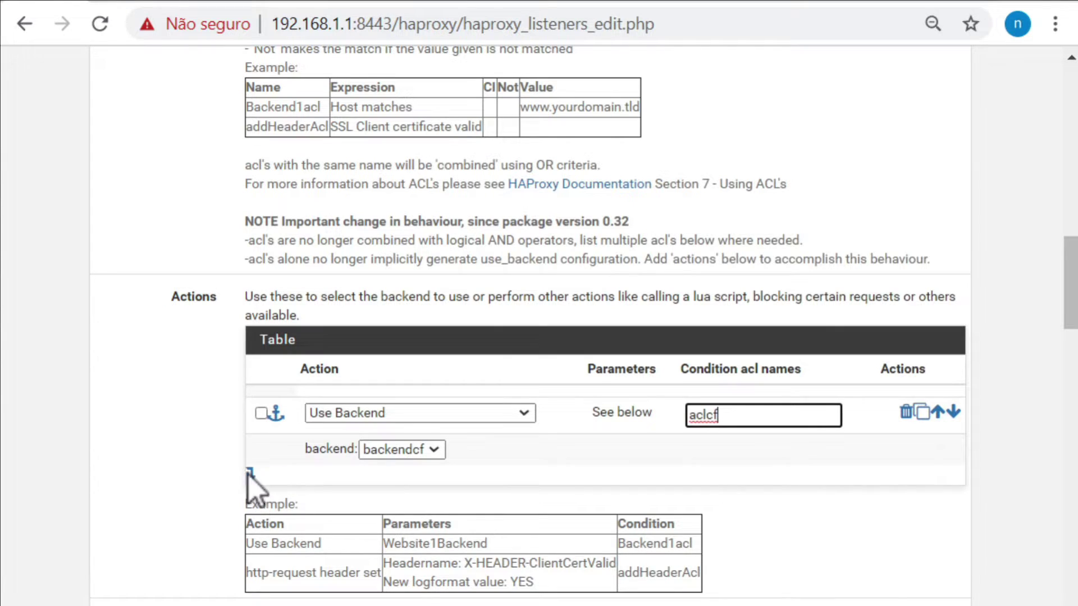
- Add a second Use Backend action that sends requests matching the acltk condition to backendtk
click(318, 481)
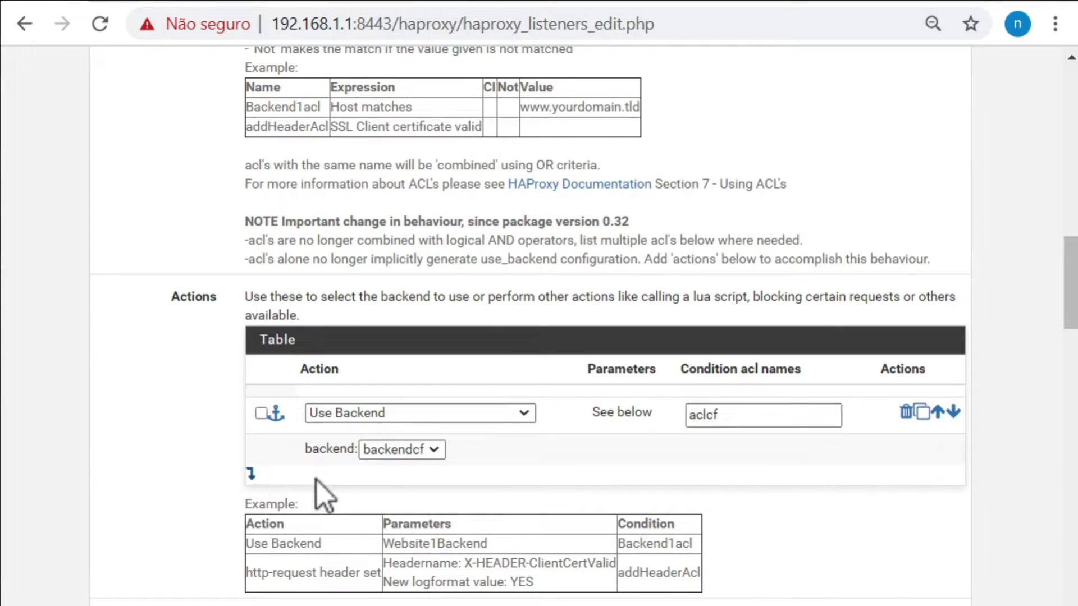
click(251, 474)
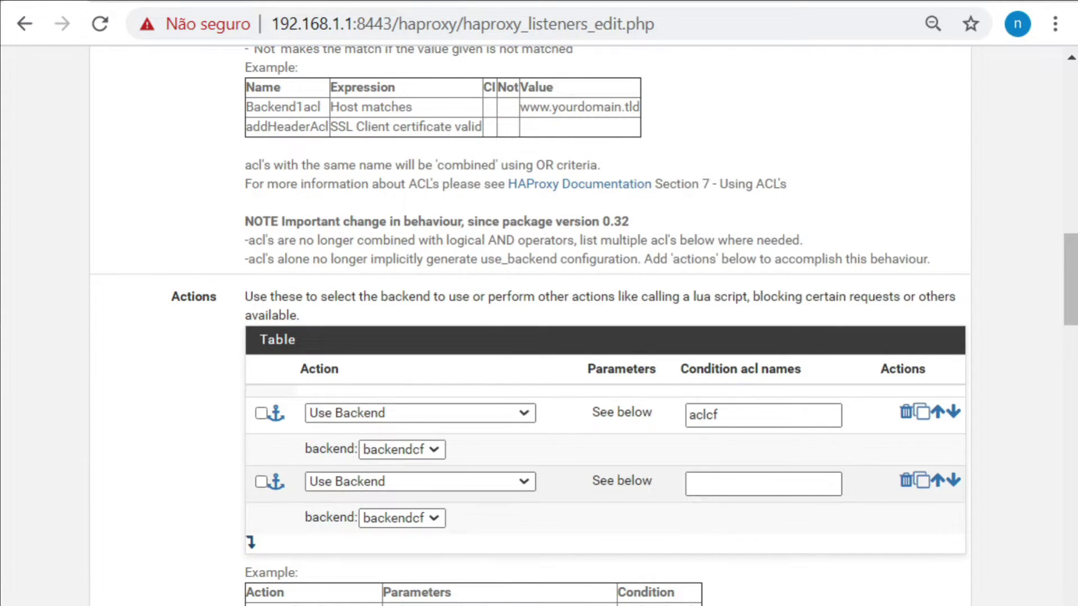
click(712, 475)
text(acltk)
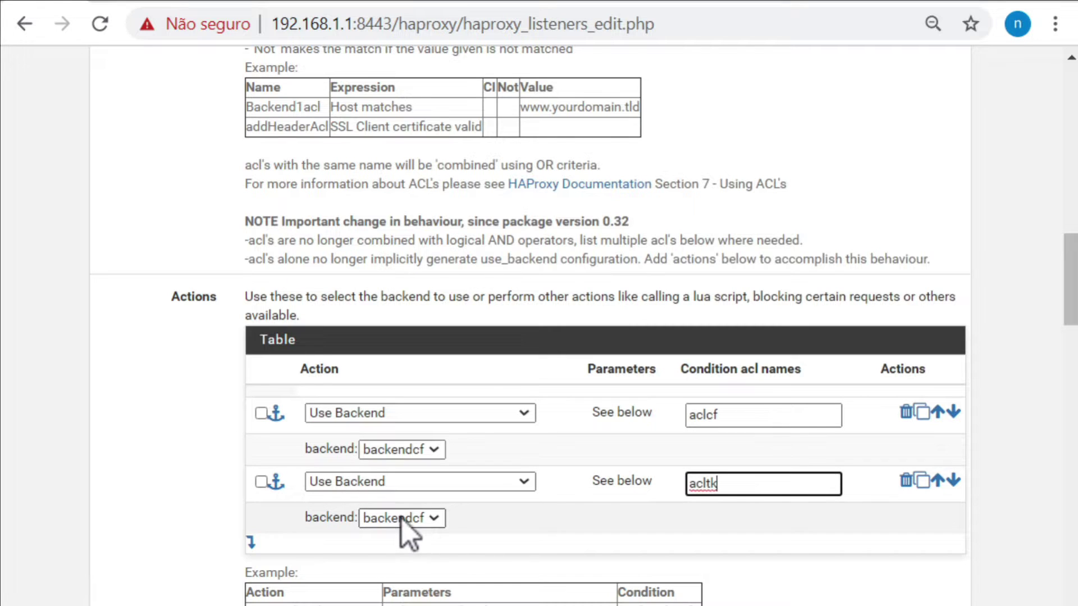
click(402, 518)
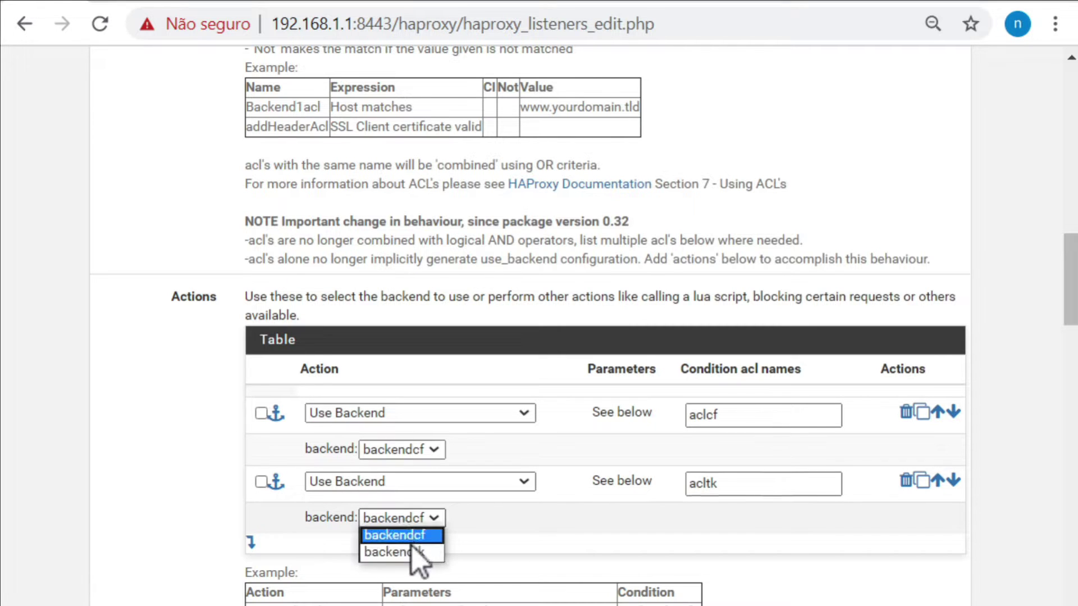
click(405, 552)
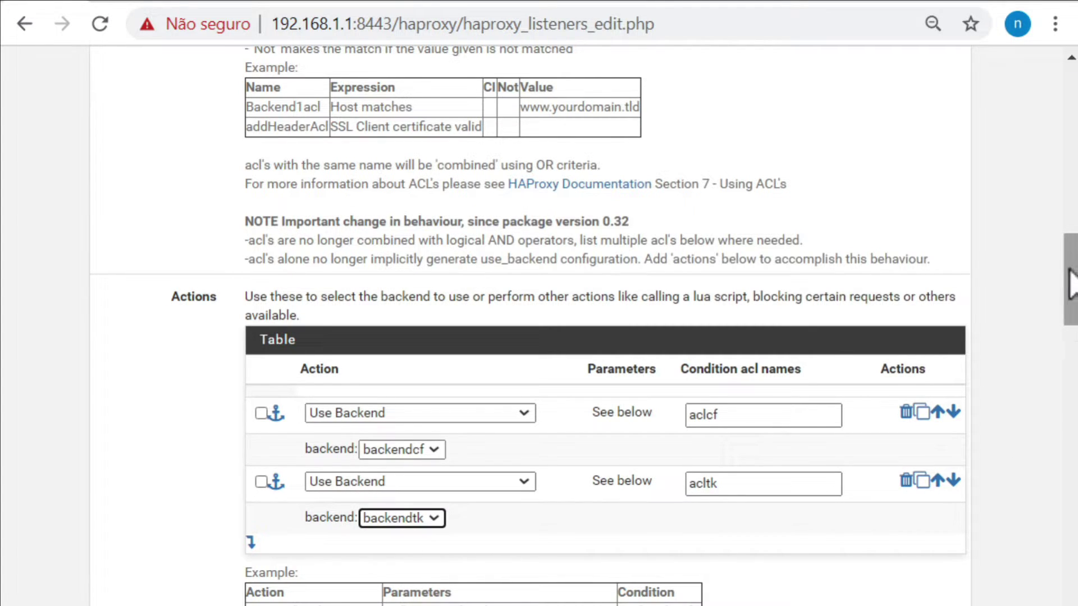
- Leave the Default Backend as None and enable separate statistics for each socket
drag(1071, 284, 1059, 349)
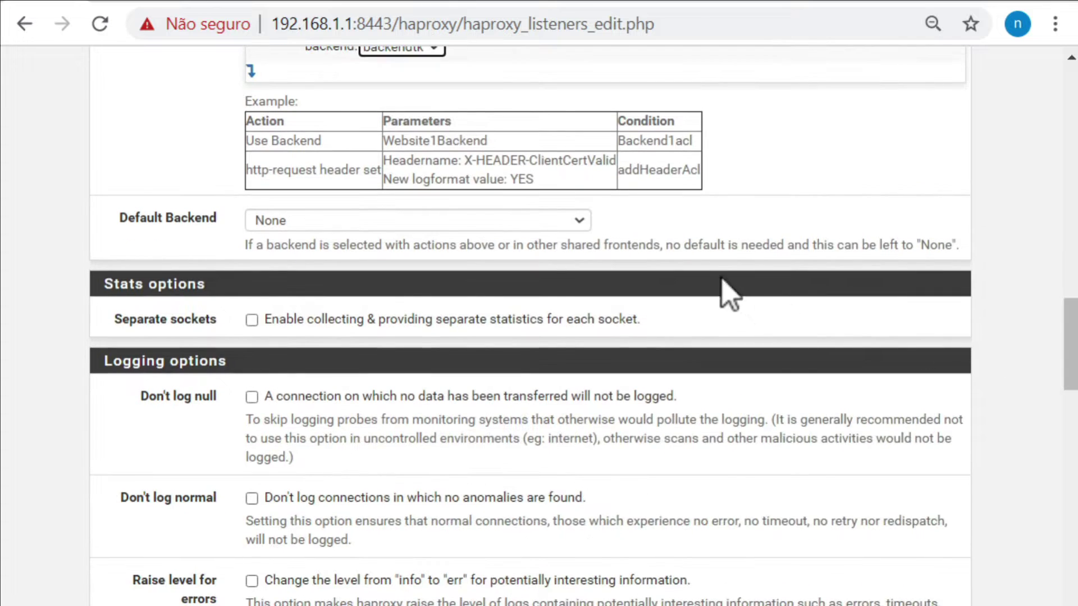
click(570, 220)
click(569, 221)
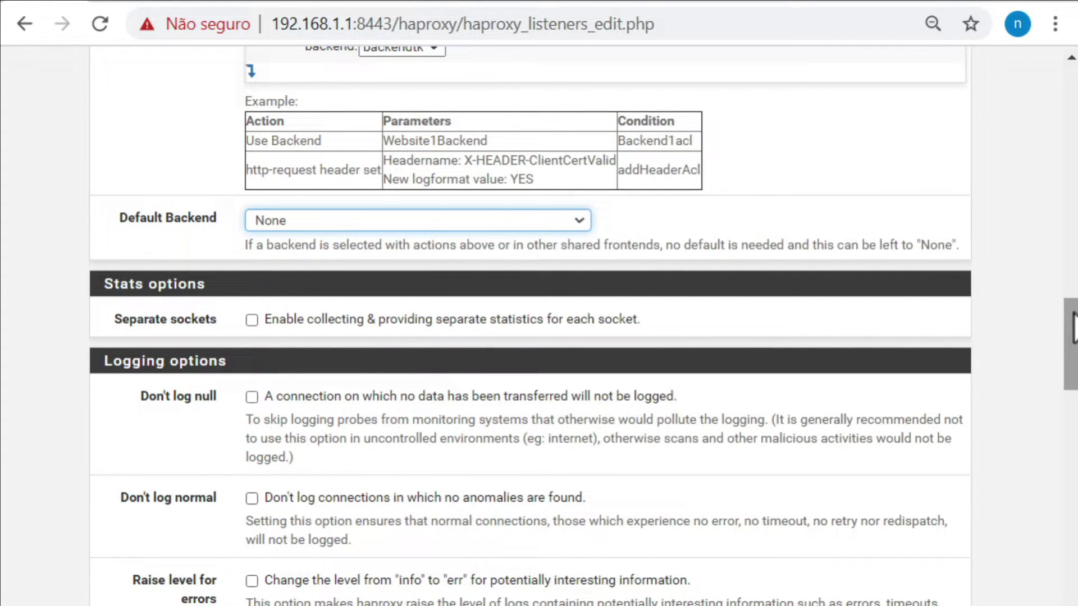
scroll(513, 297, down, 1)
click(252, 251)
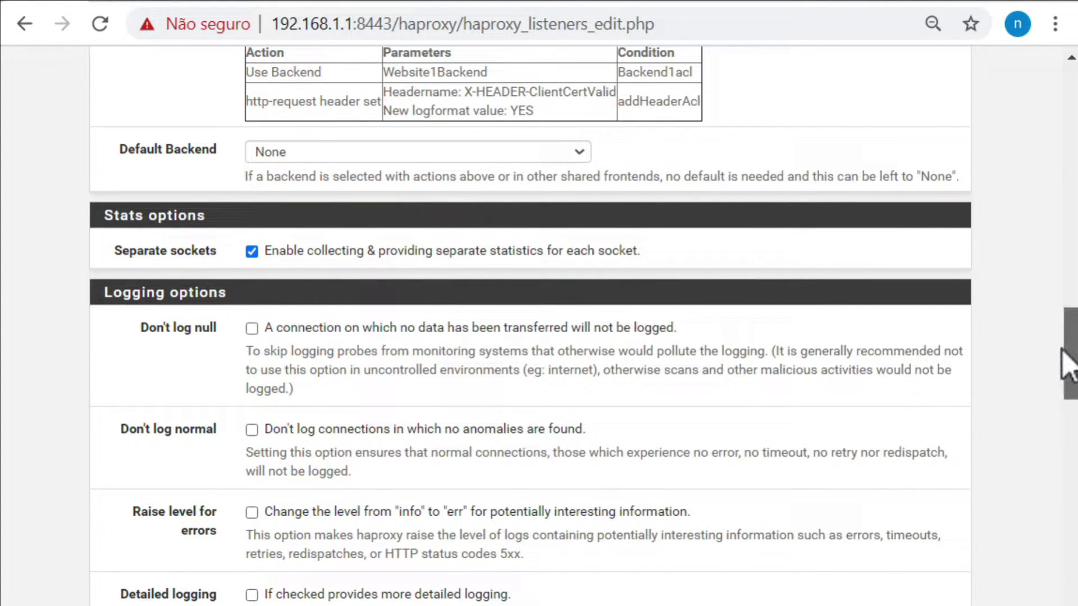
- Review the frontend's logging, error file and advanced settings, keeping the "httpclose" option at http-keep-alive (default)
scroll(1069, 372, down, 1)
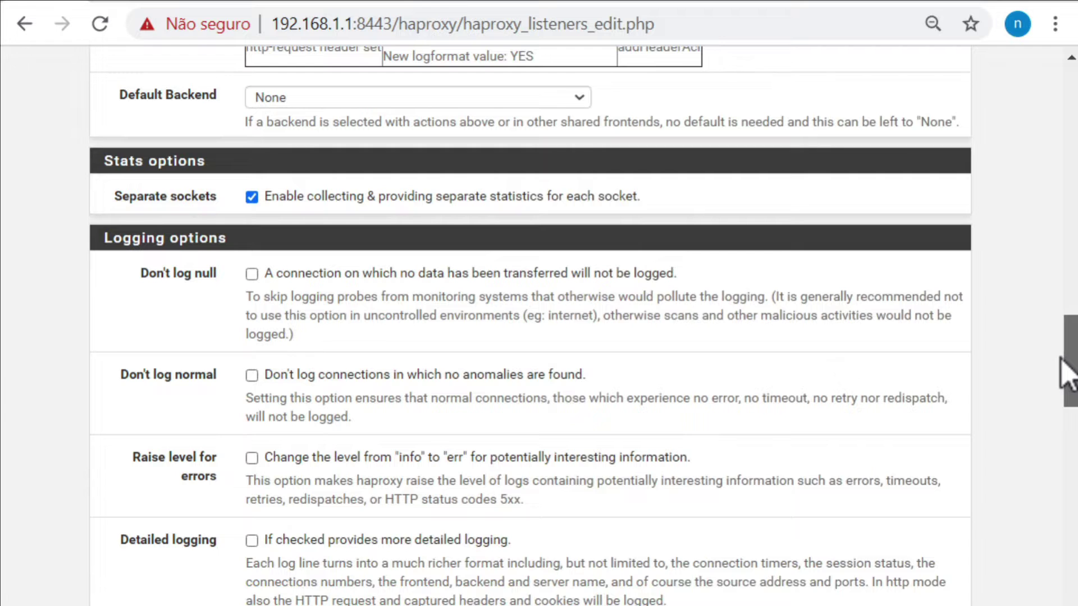
drag(1061, 359, 1065, 381)
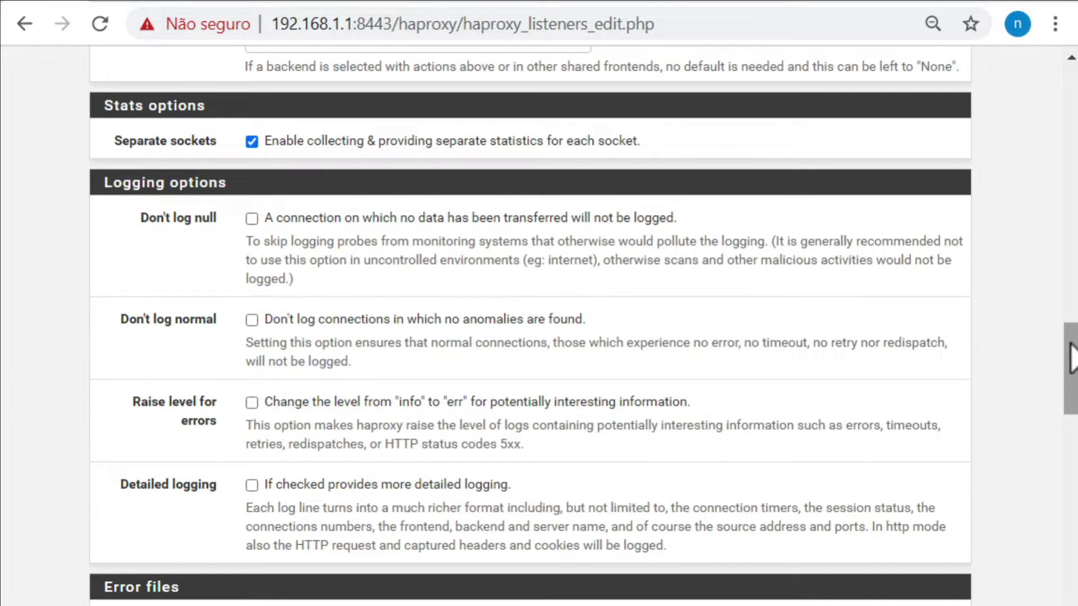
drag(1068, 344, 1070, 432)
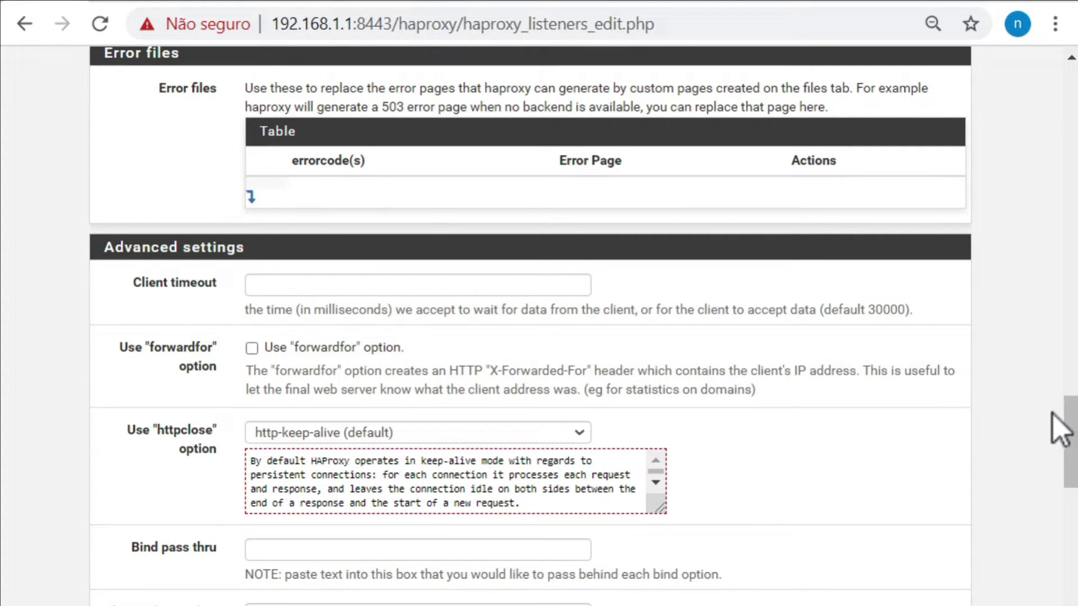
drag(1069, 419, 1054, 448)
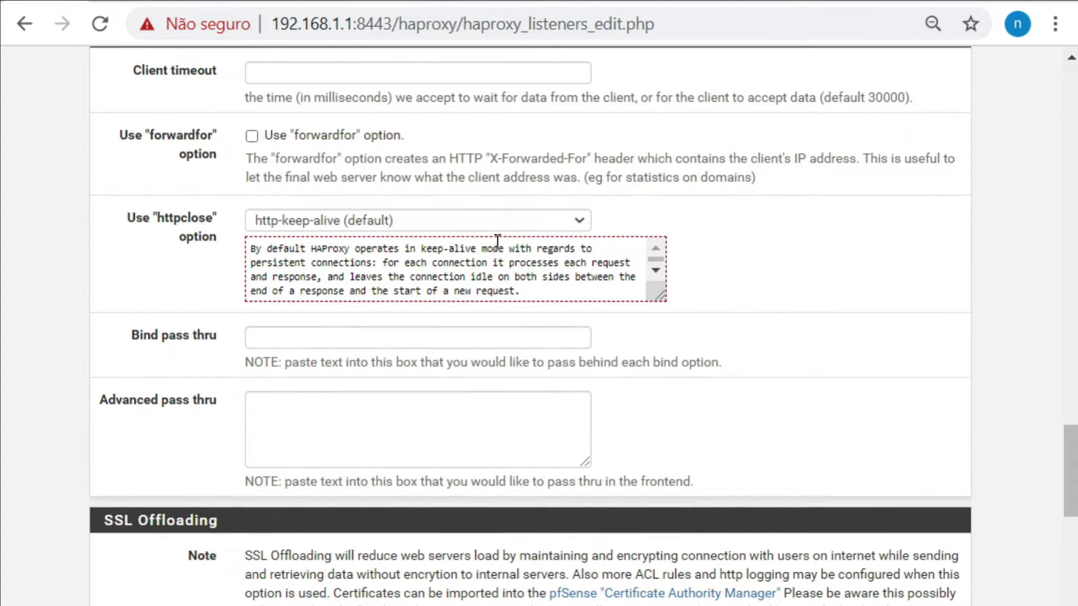
click(528, 225)
click(531, 239)
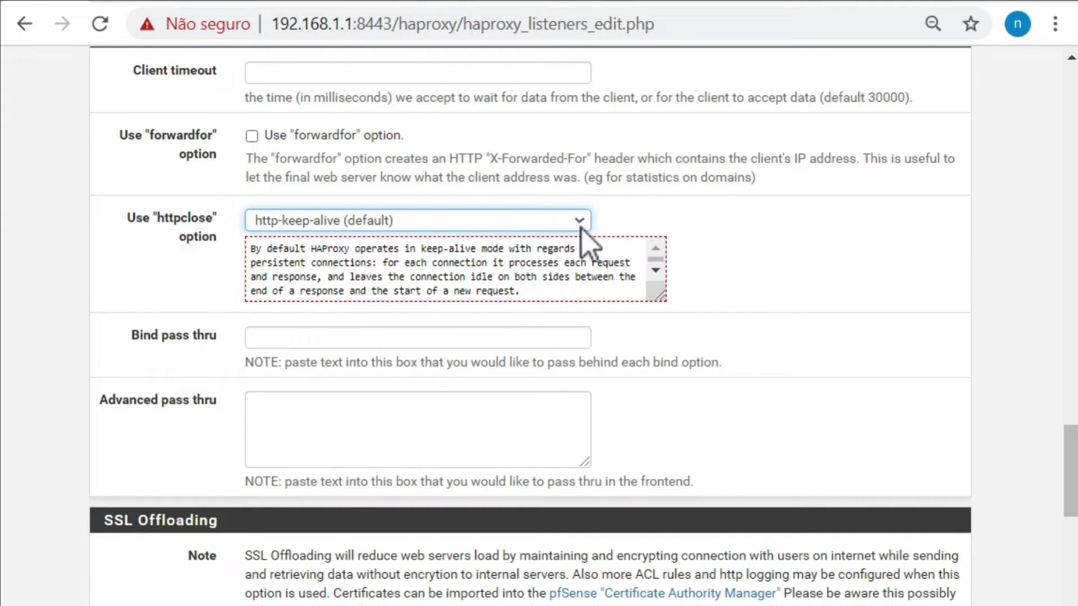
click(253, 136)
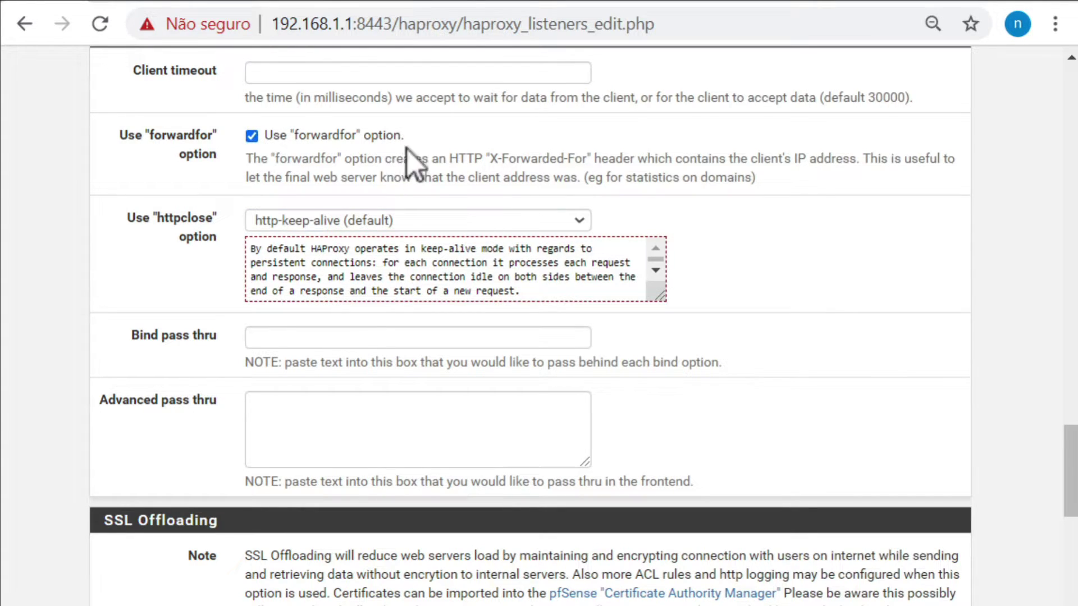
drag(584, 159, 726, 181)
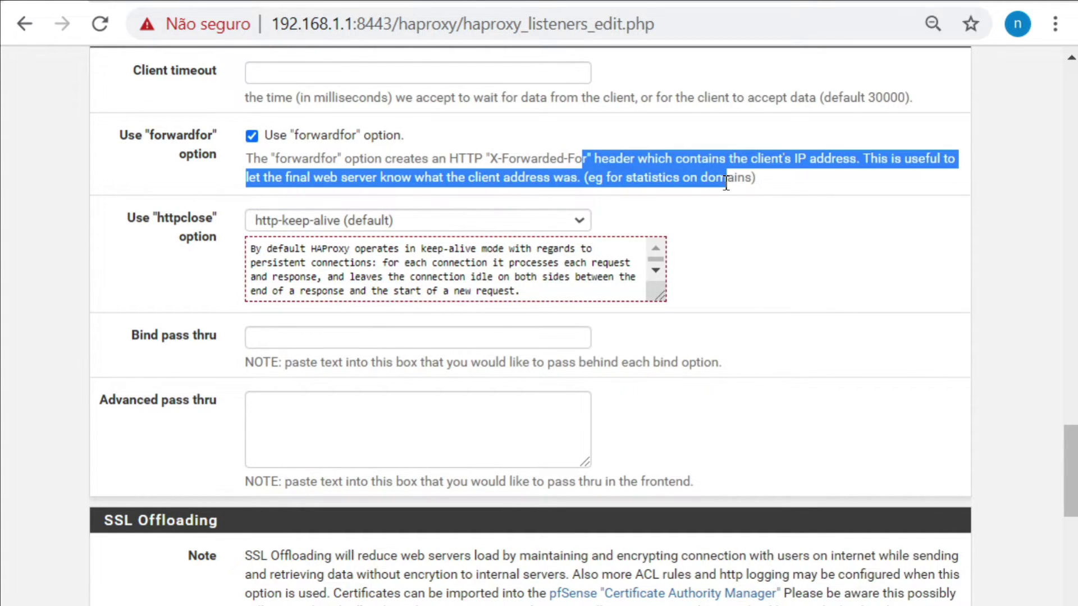
click(252, 136)
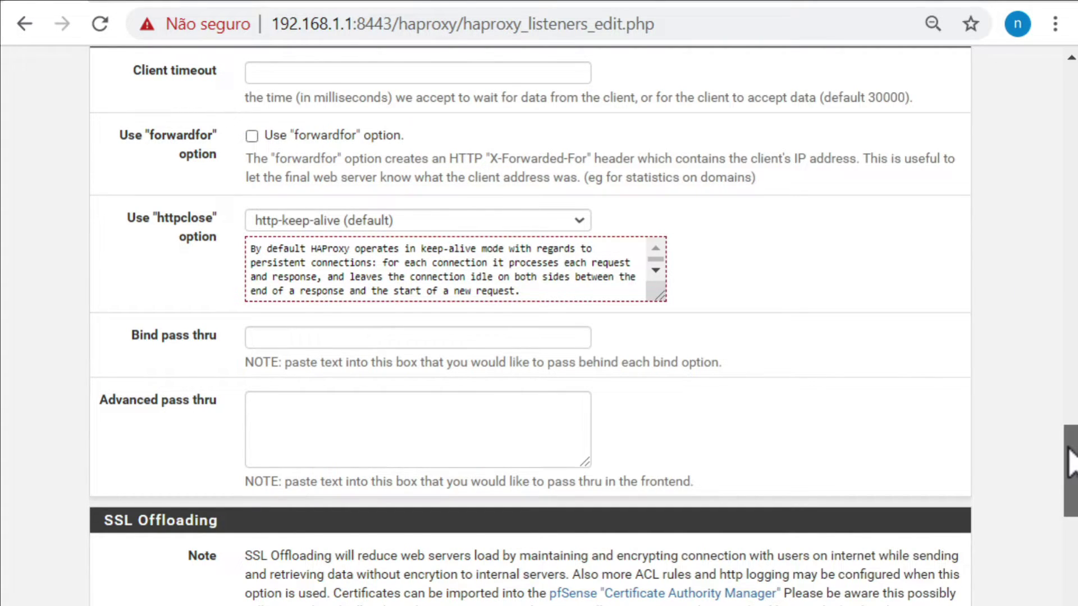
- Add nwpro.tk [Server cert] as an additional SSL offloading certificate and enable its ACL for certificate Subject Alternative Names
drag(1071, 459, 1043, 534)
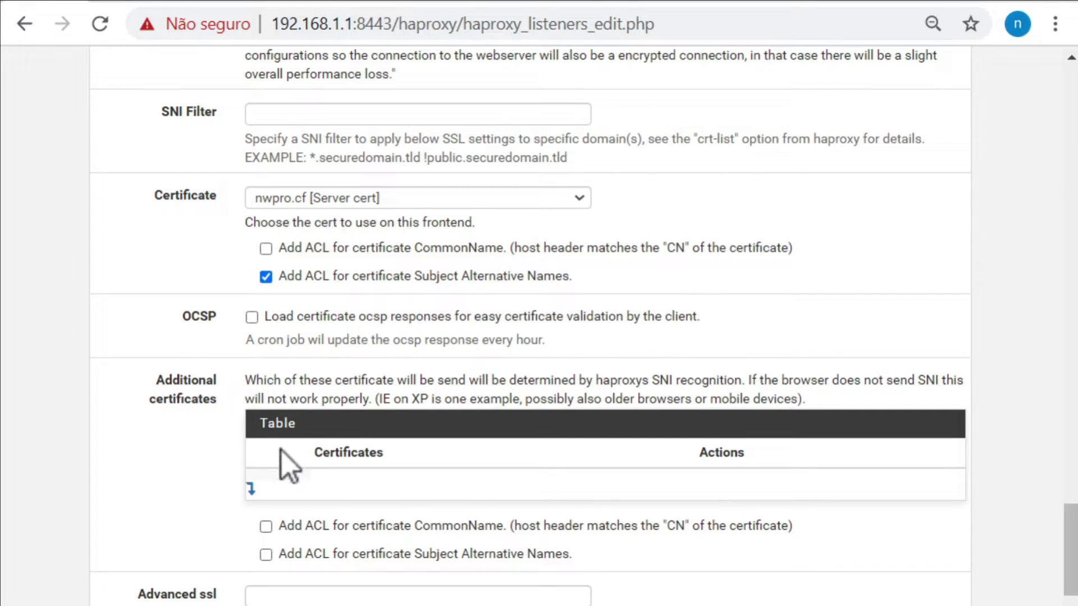
click(251, 490)
click(427, 498)
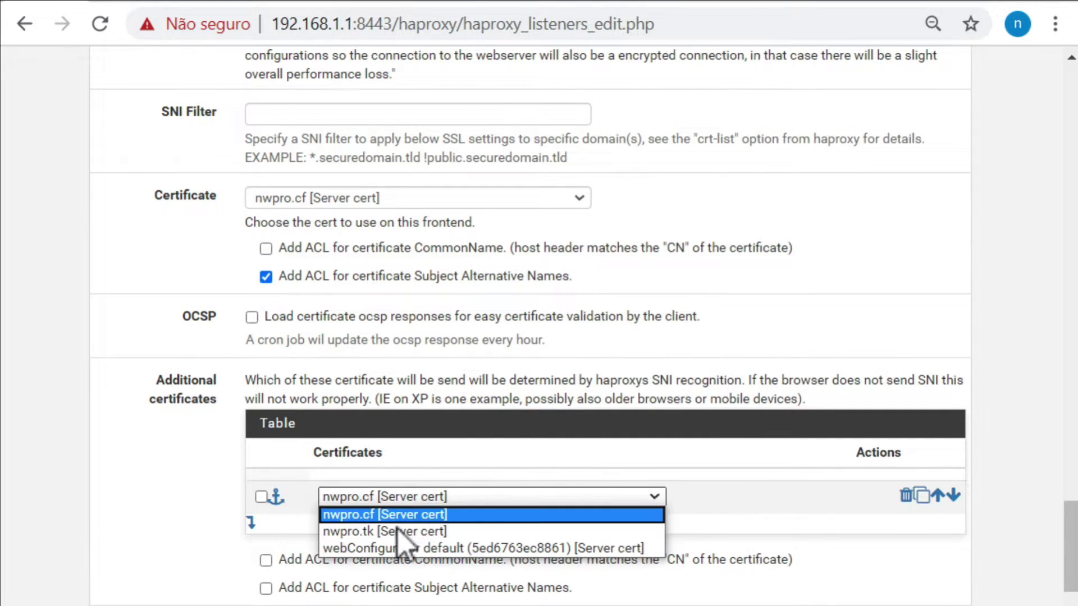
click(397, 531)
click(266, 588)
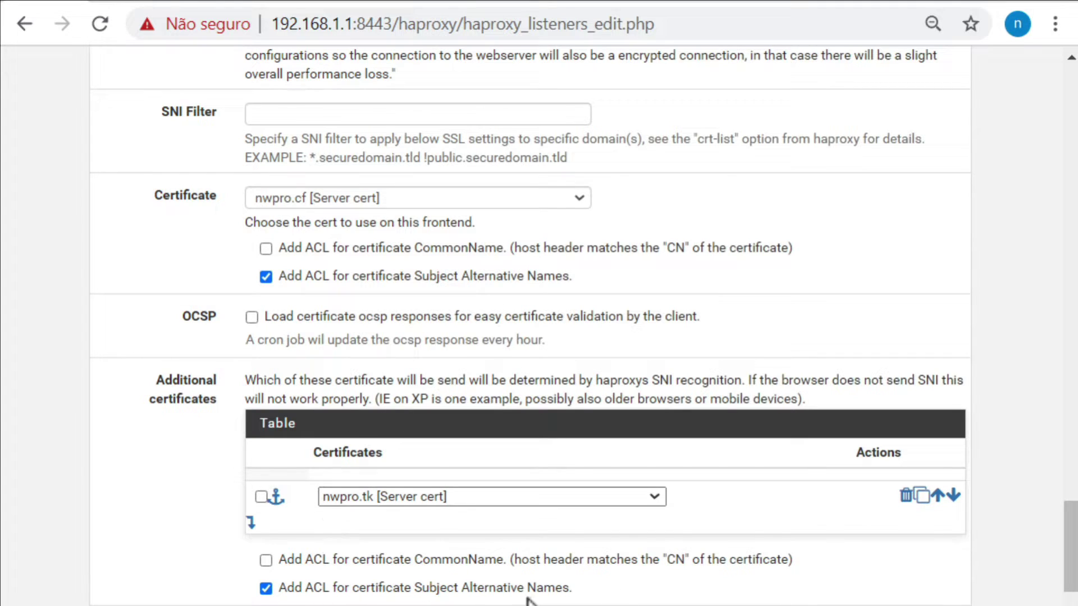
- Save the frontend with the client certificate options left empty and apply the HAProxy configuration changes
drag(1075, 530, 1058, 605)
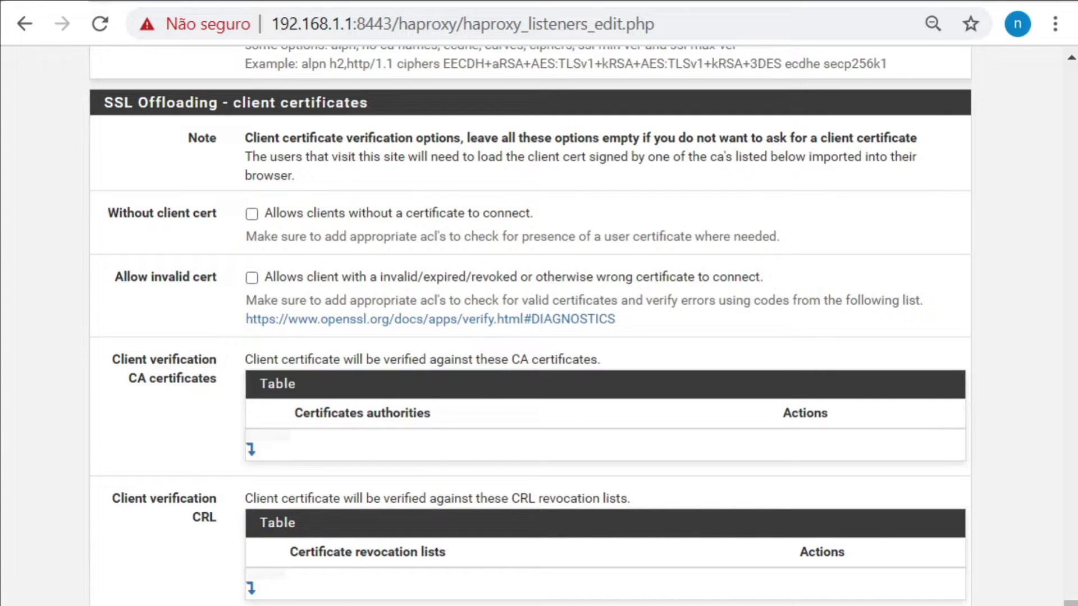
scroll(528, 325, down, 1)
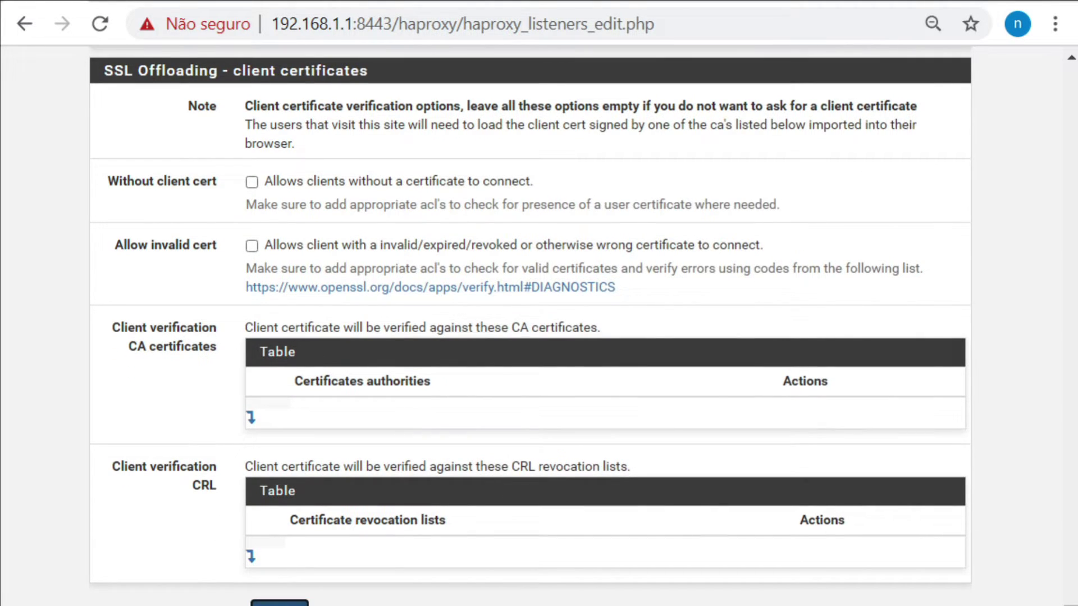
key(Return)
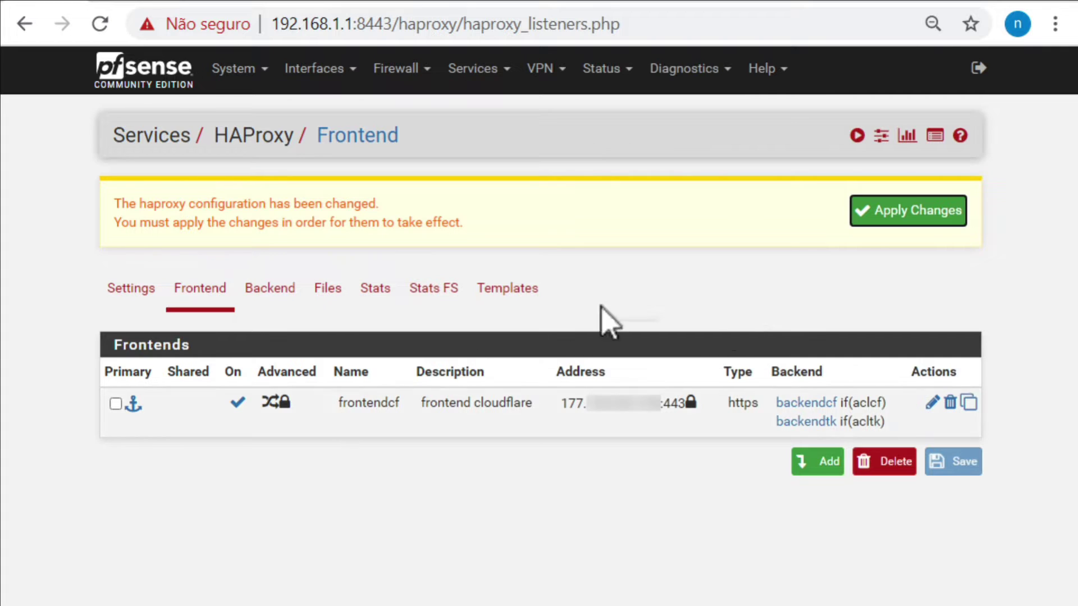
click(867, 218)
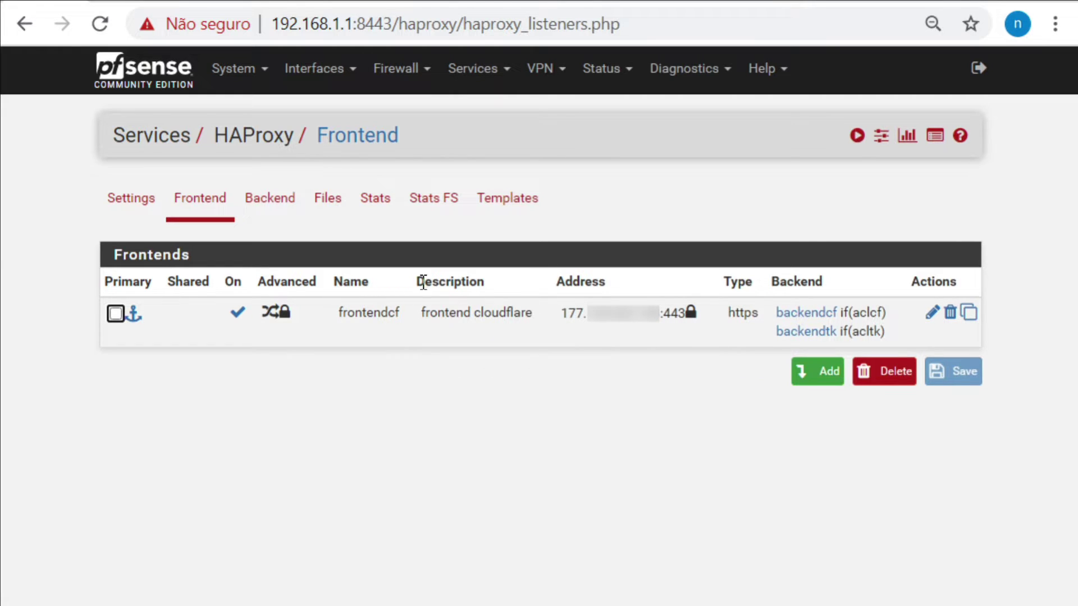
- Open the HAProxy backend list to check the configured backends
click(271, 212)
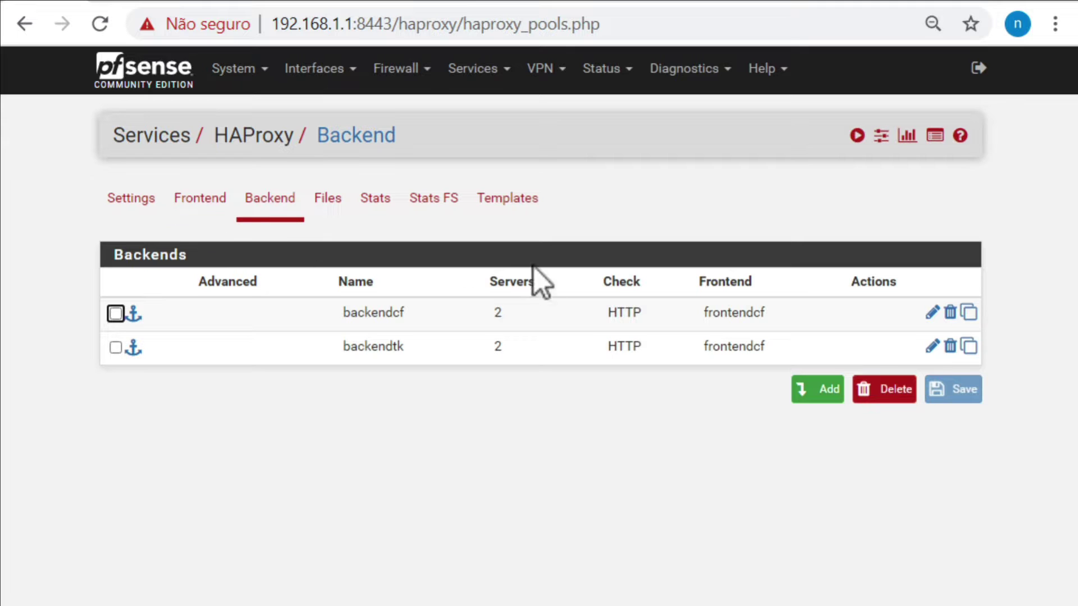
- Enable HAProxy in its general settings and set the maximum connections to 1000 per process
click(216, 211)
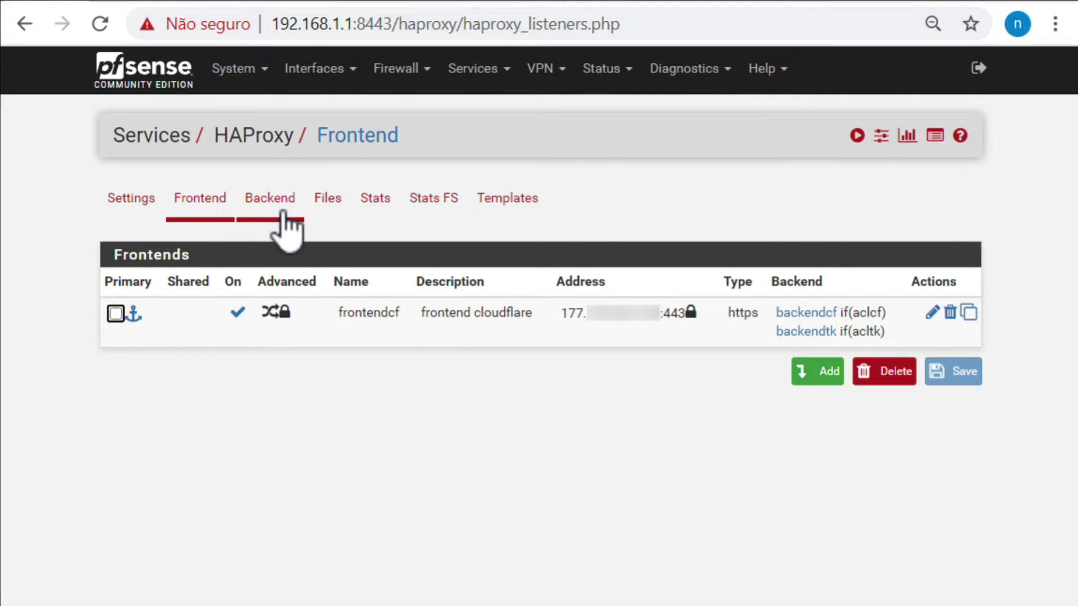
click(139, 205)
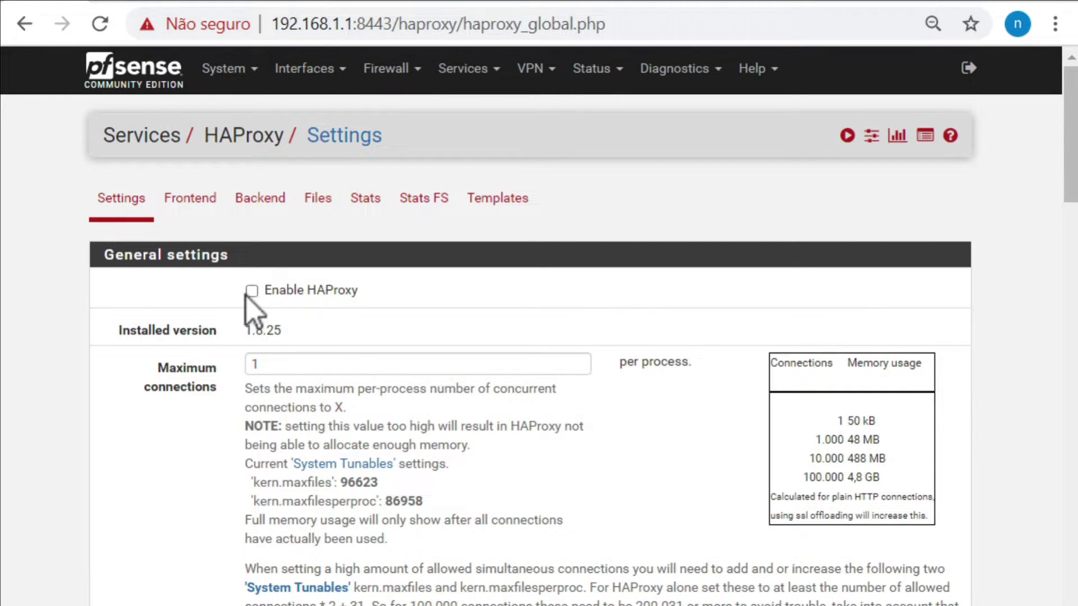
double_click(275, 363)
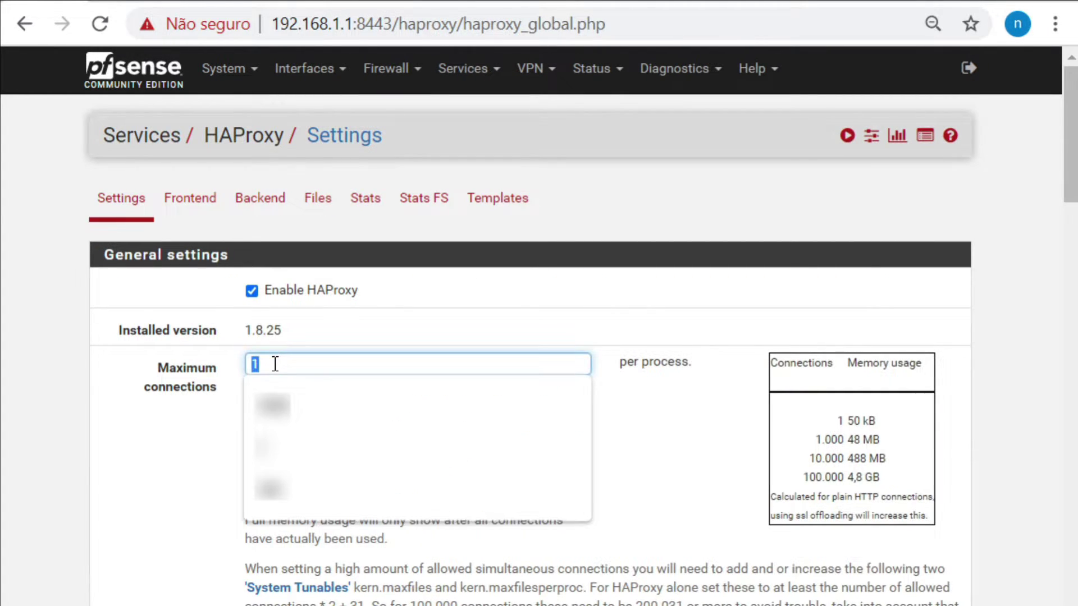
text(1000)
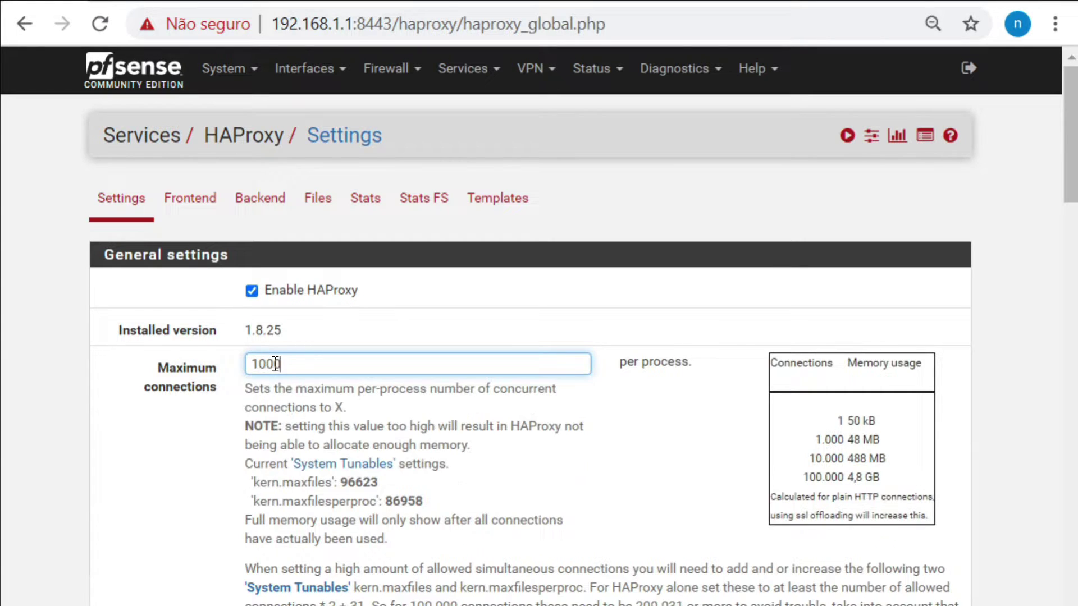
drag(758, 445, 875, 439)
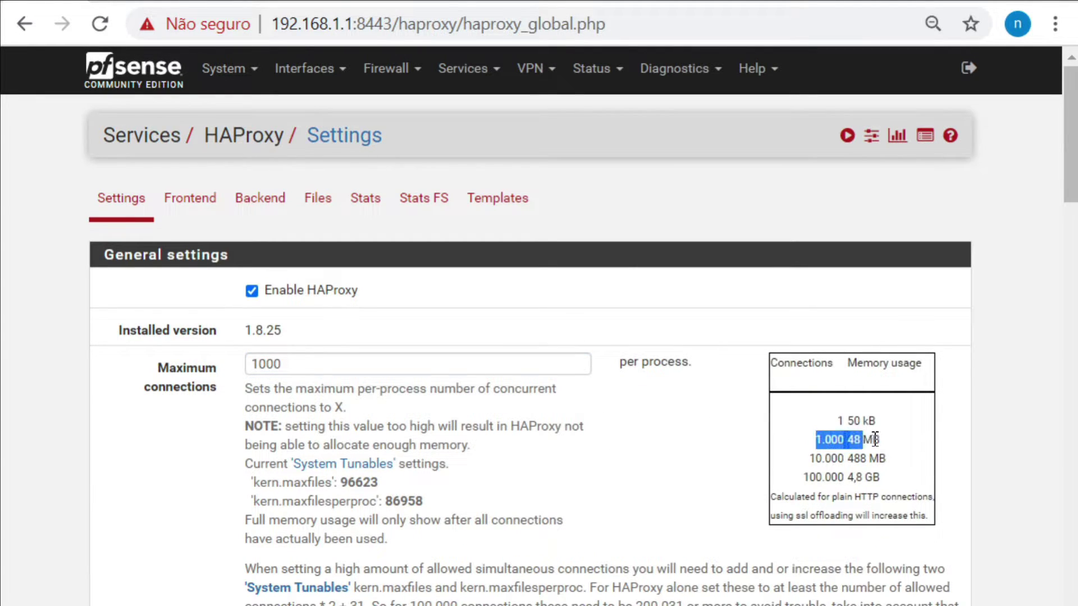
click(852, 365)
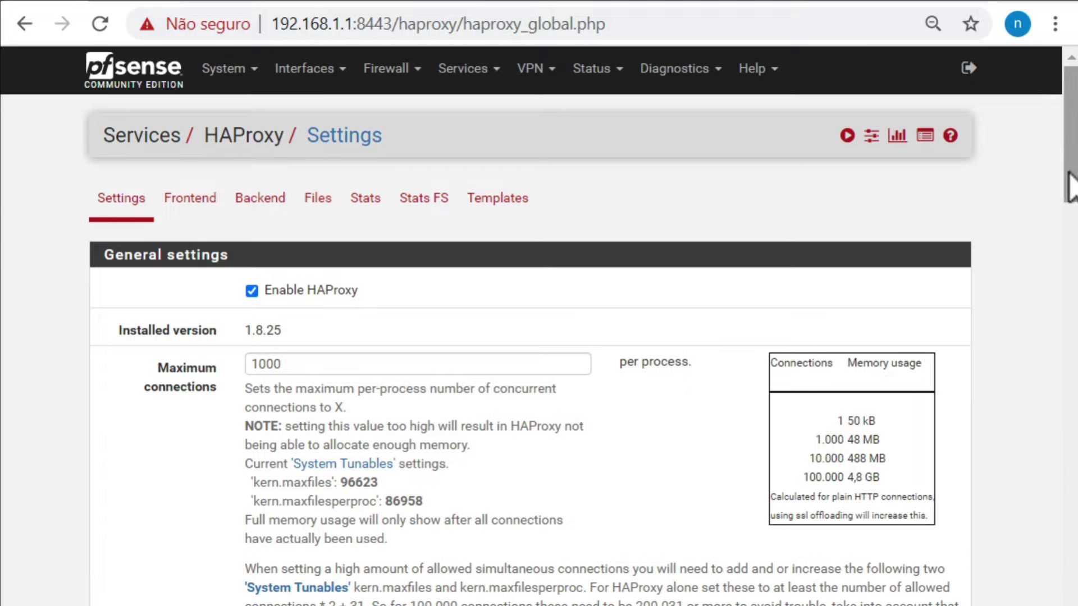
- Set the number of processes to start and the number of threads per process to 2 each
drag(1062, 188, 1060, 250)
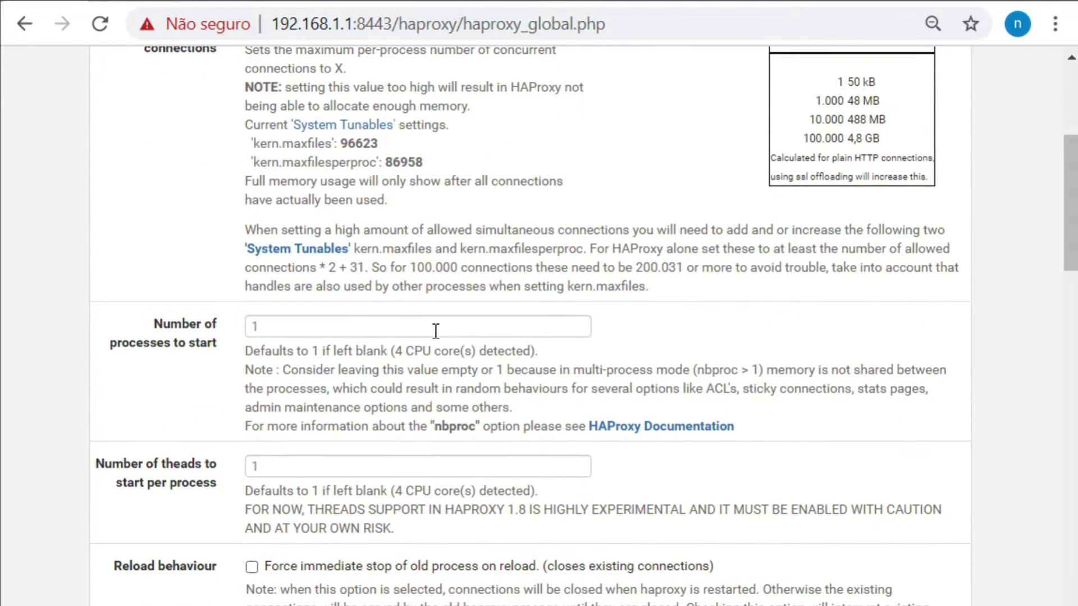
click(436, 328)
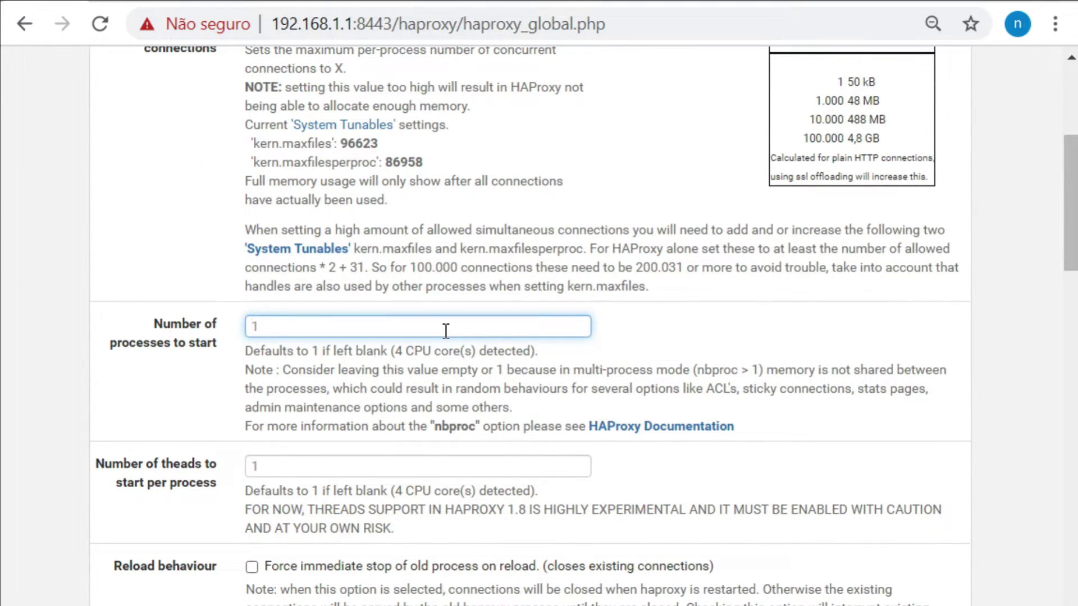
text(2)
click(294, 469)
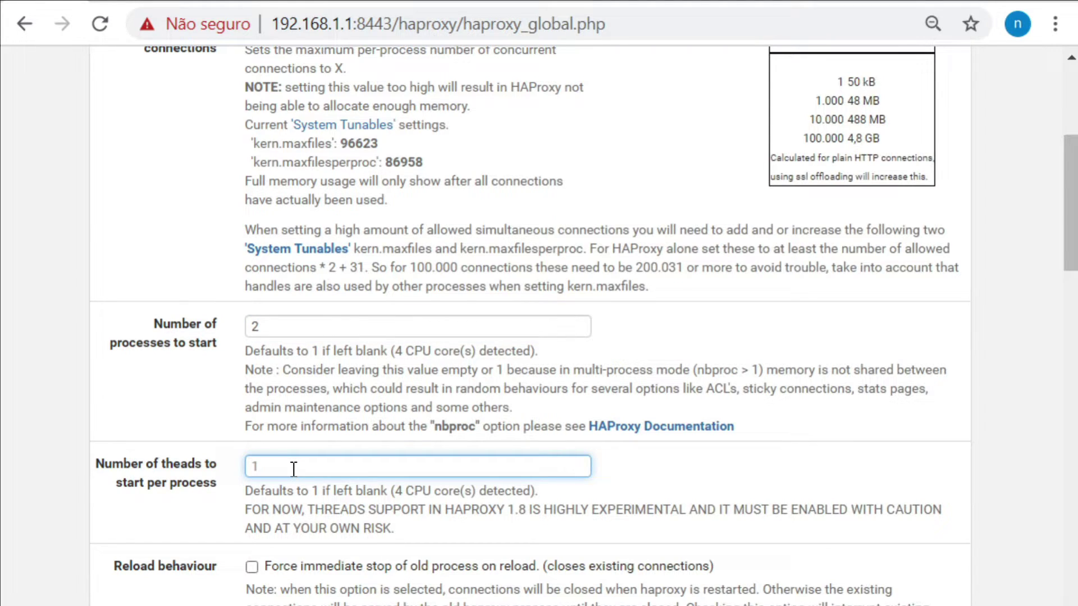
text(2)
drag(488, 510, 678, 510)
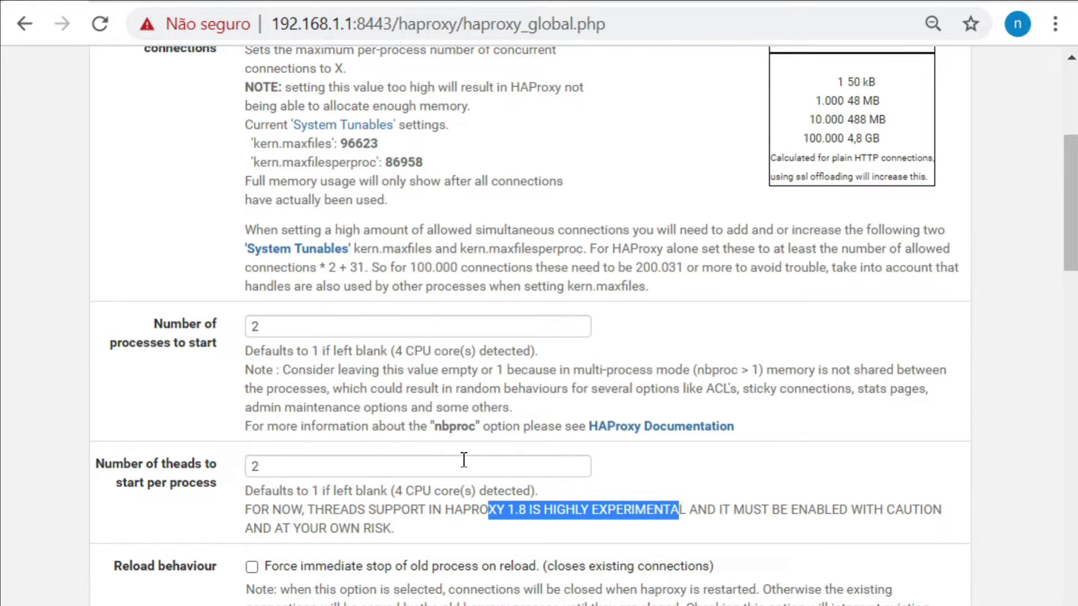
- Set the threads per process and number of processes to 1, and enable forced immediate stop of the old process on reload
double_click(415, 465)
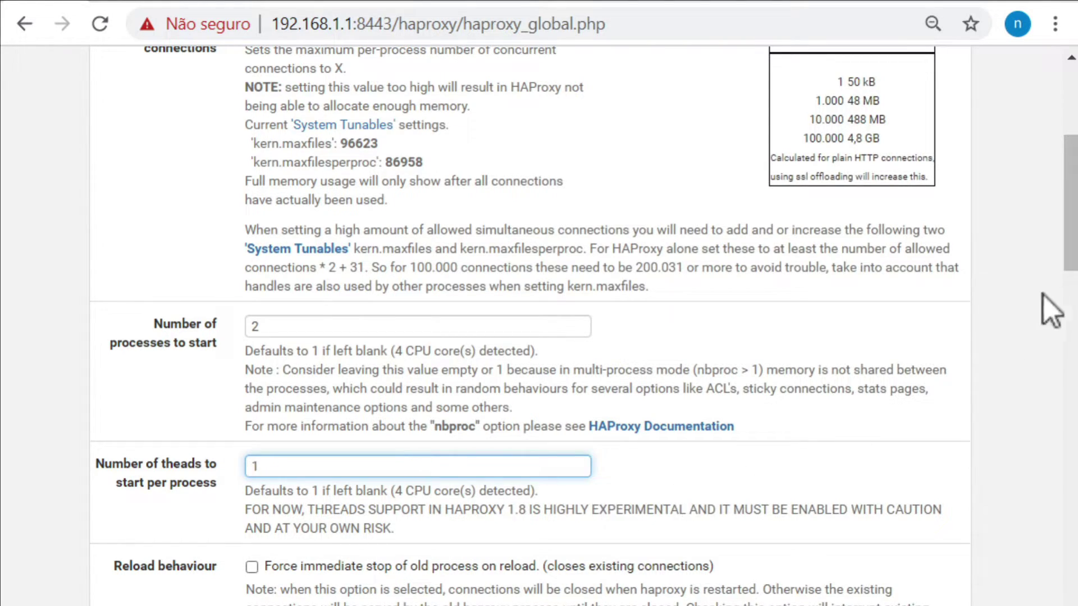
double_click(419, 328)
text(1)
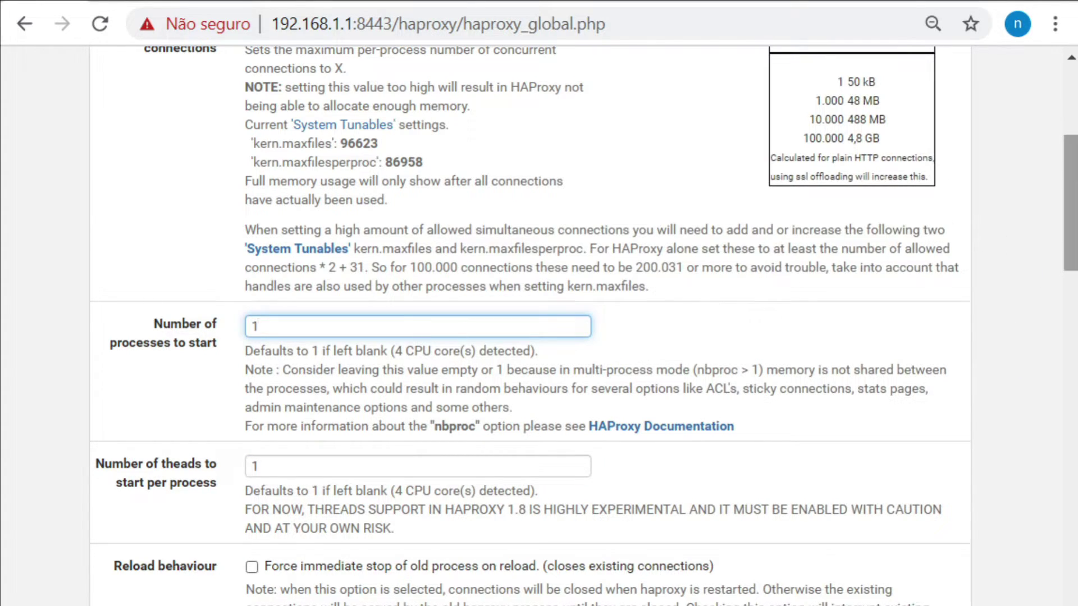
drag(1060, 229, 1055, 273)
click(1014, 302)
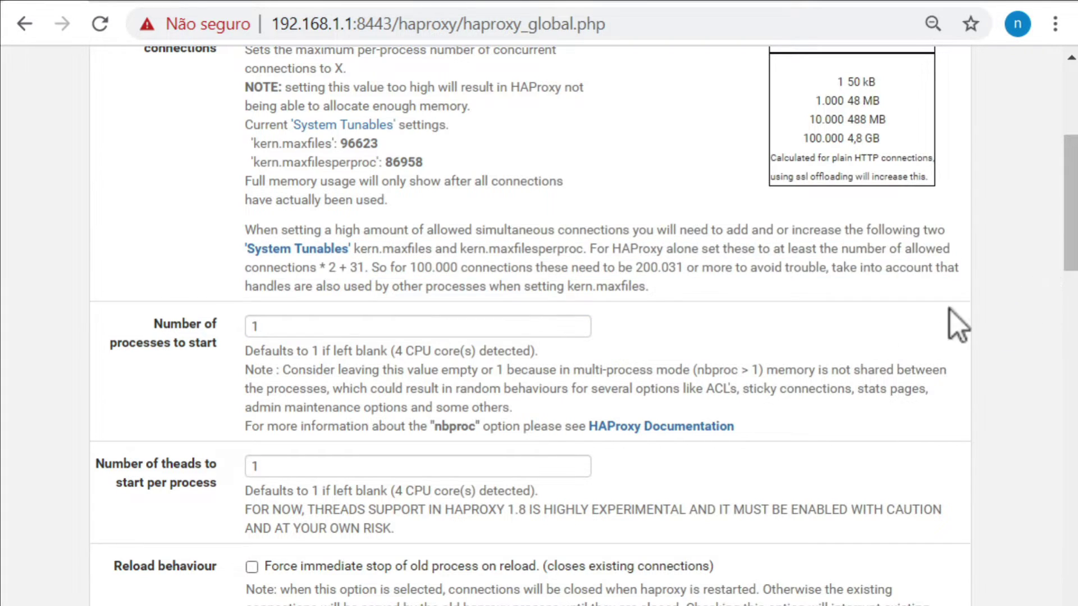
drag(1070, 199, 1051, 277)
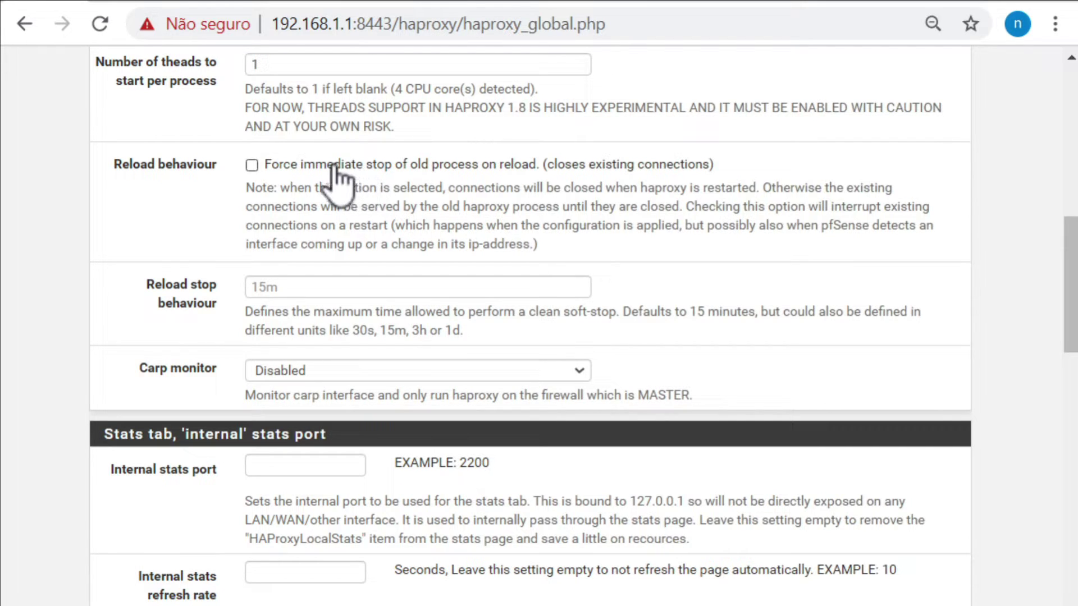
click(315, 166)
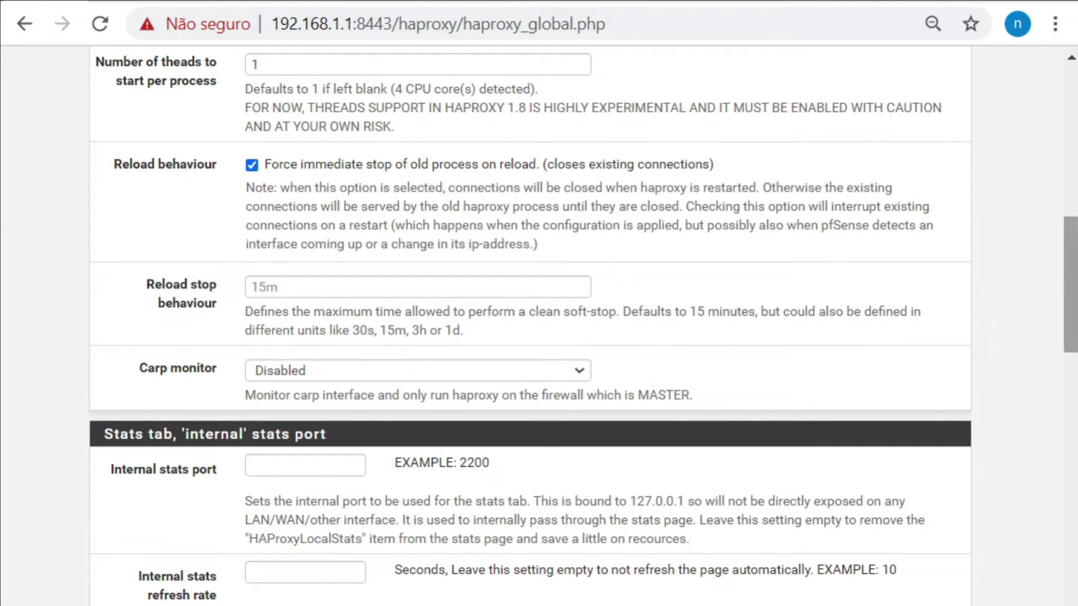
- Set the internal stats port to 2200 and both the internal stats and sticktable page refresh rates to 10 seconds
drag(1066, 265, 1036, 305)
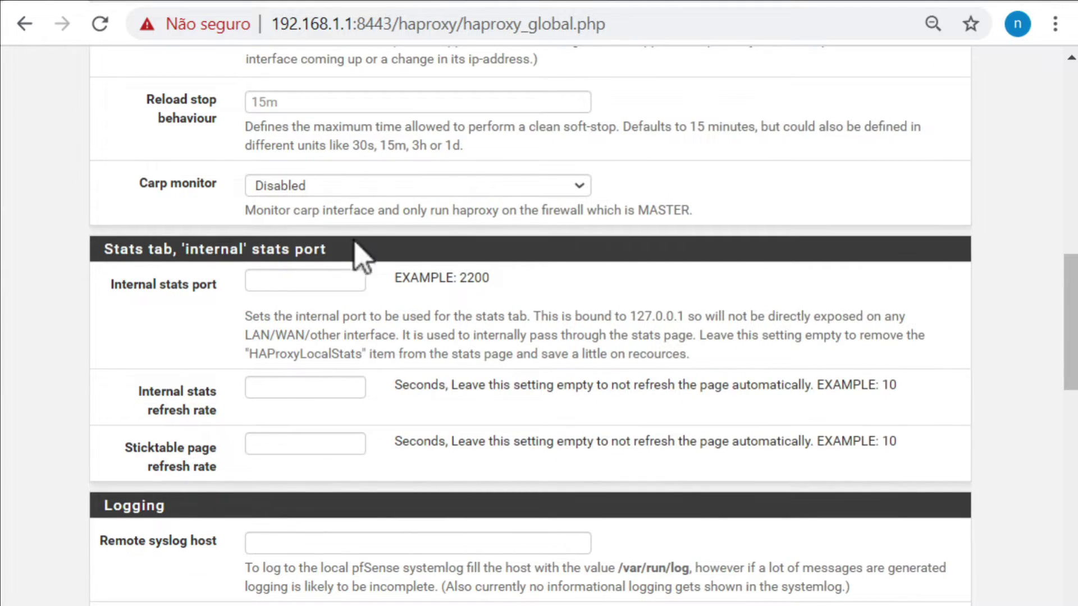
click(305, 277)
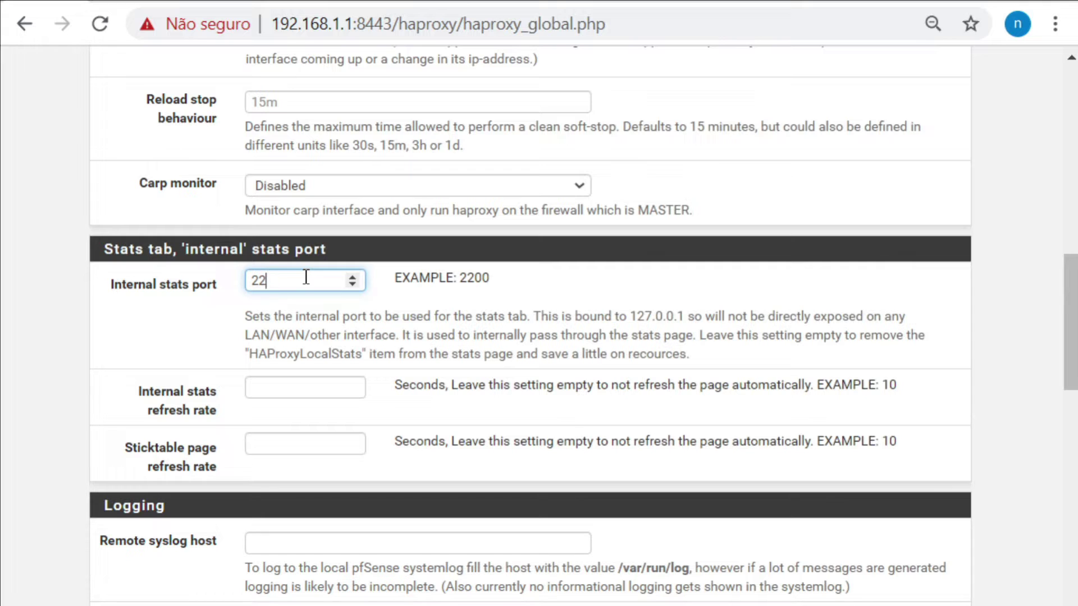
key(Tab)
text(10)
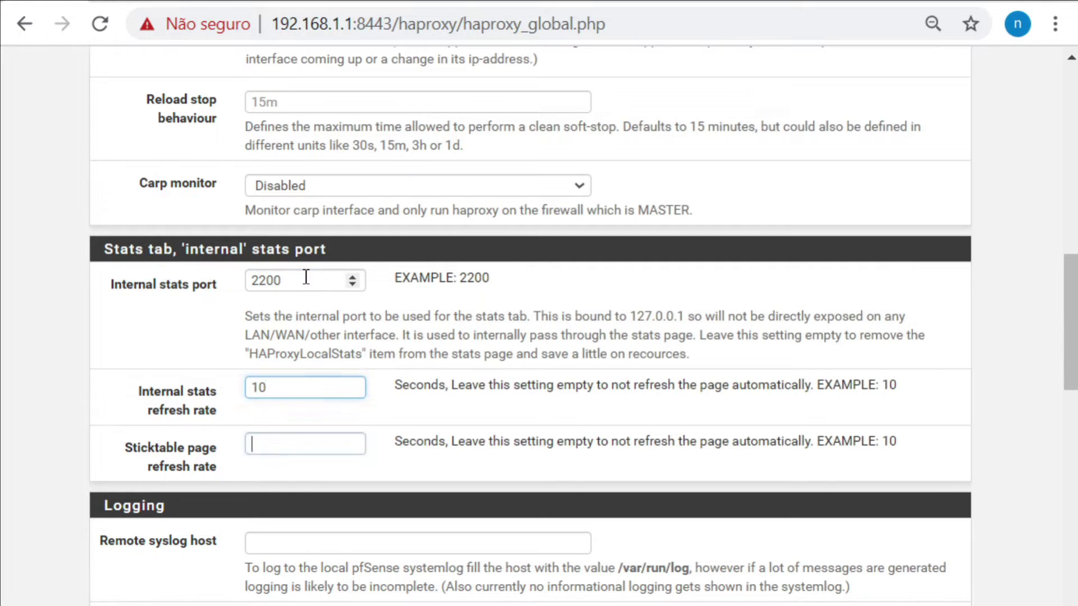
key(Tab)
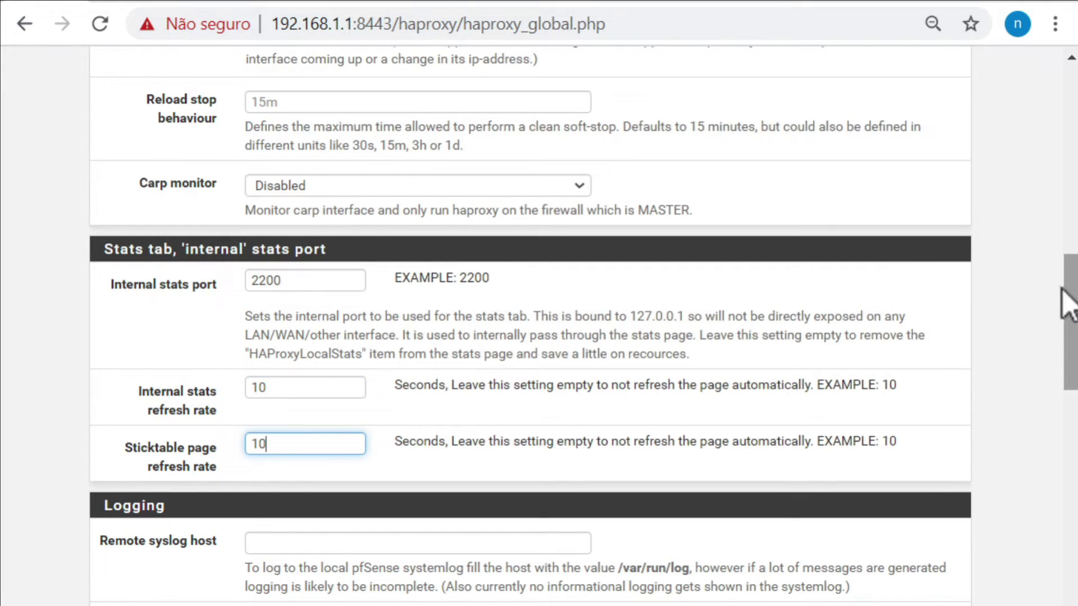
- Set the Max SSL Diffie-Hellman size to 2048 in the Tuning section
drag(1062, 292, 1033, 373)
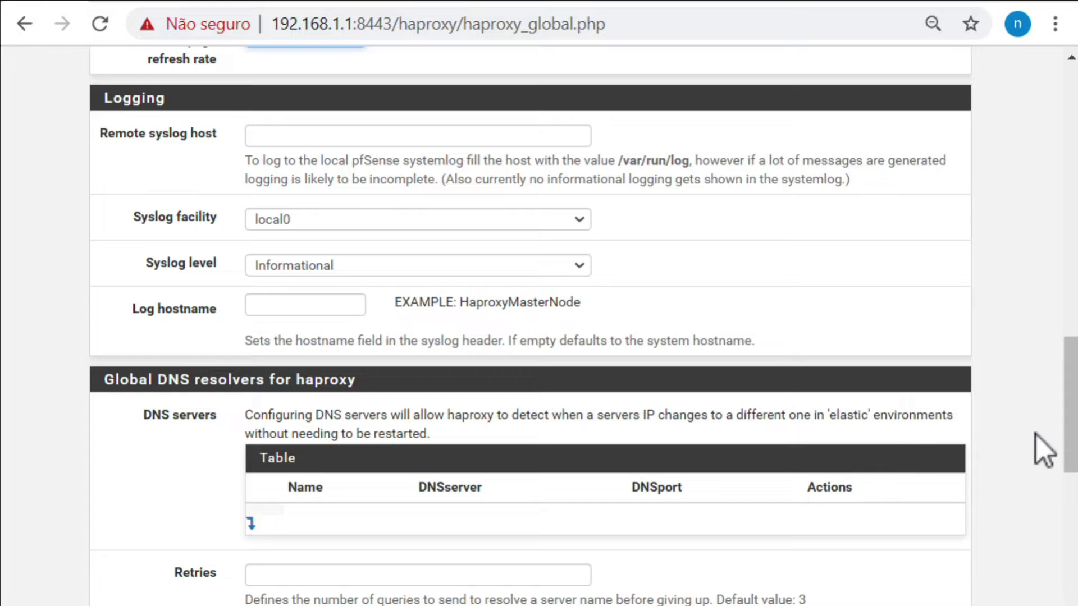
drag(1071, 407, 1054, 444)
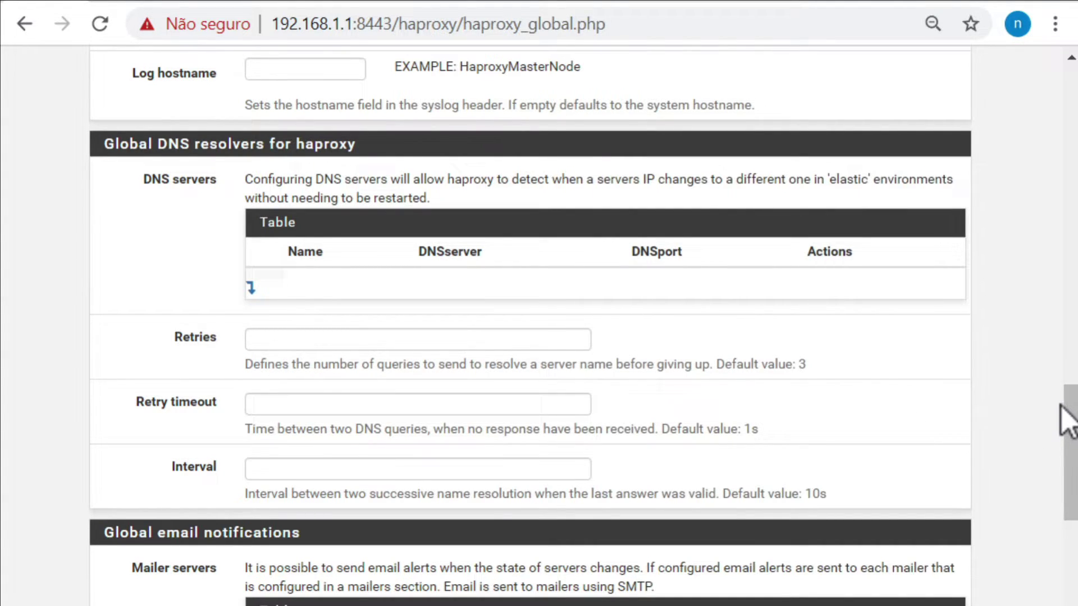
drag(1069, 416, 1042, 490)
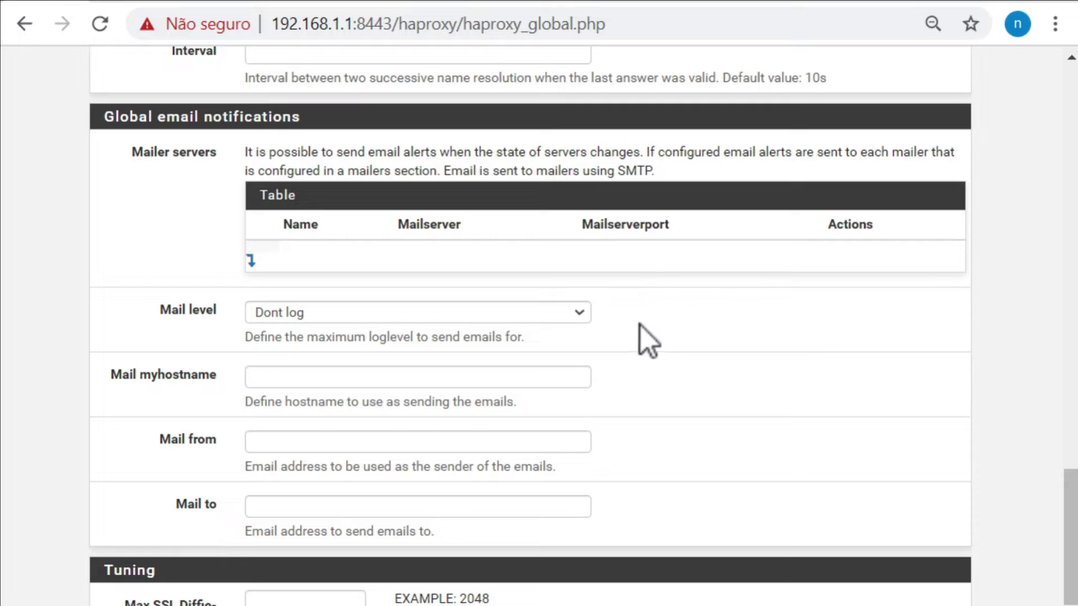
drag(1068, 505, 1036, 557)
click(263, 274)
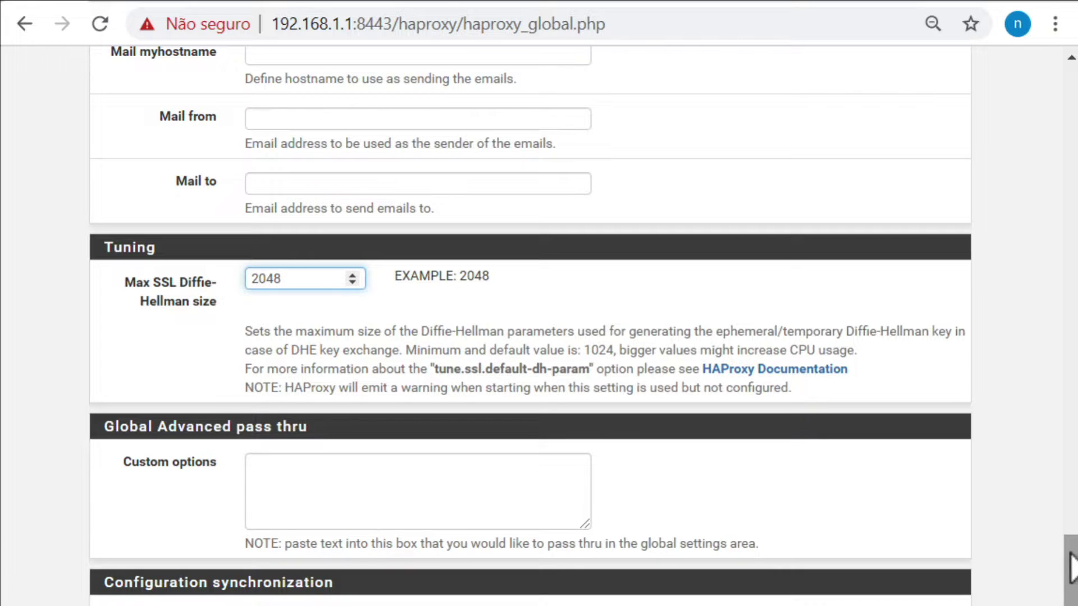
- Save the HAProxy settings and apply the changed configuration
drag(1073, 562, 1071, 604)
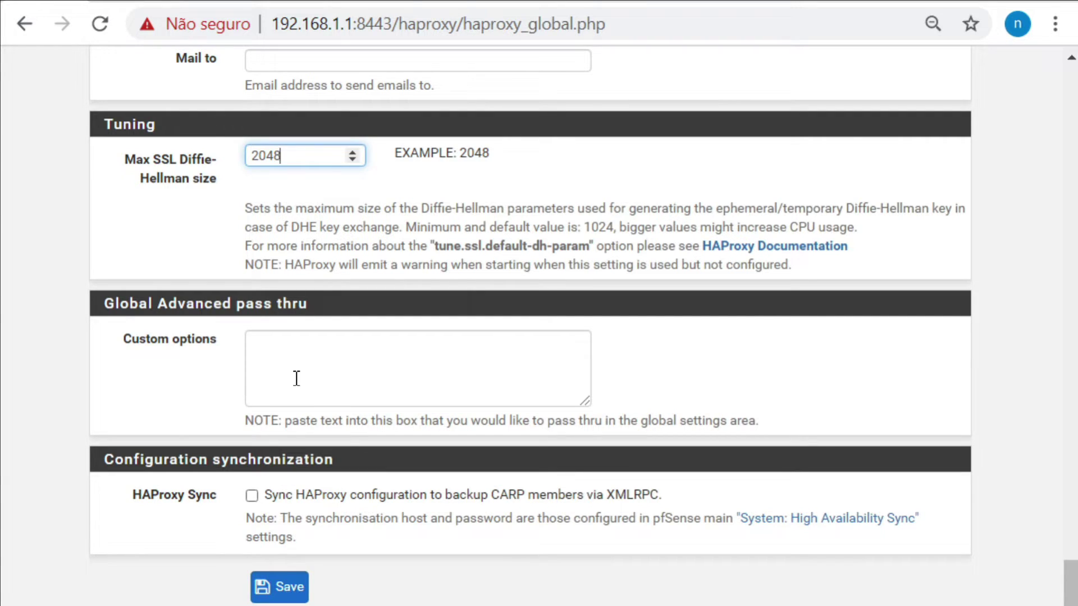
click(292, 588)
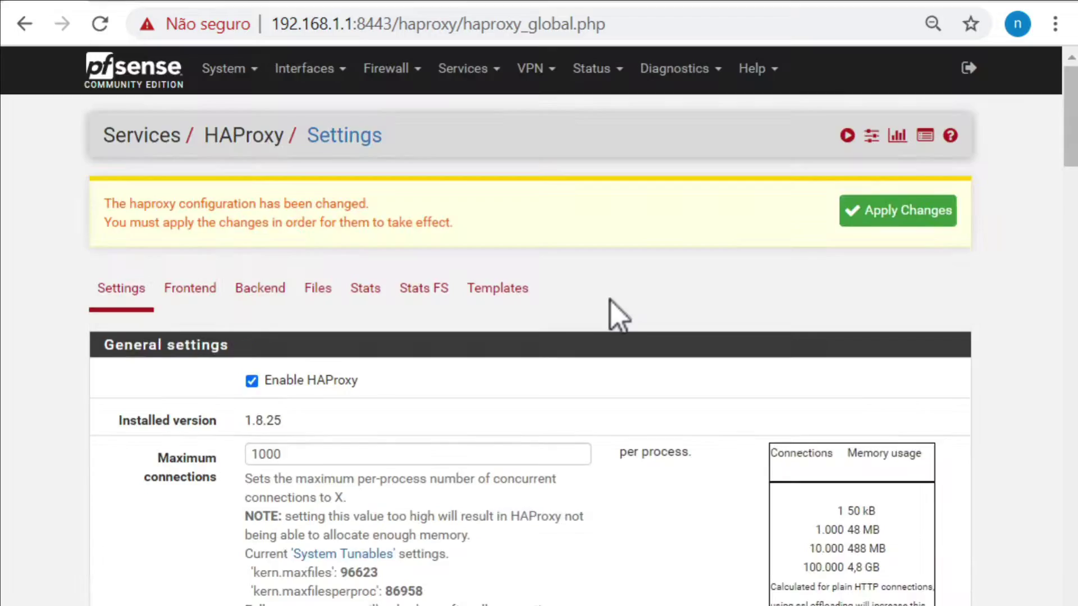
click(875, 223)
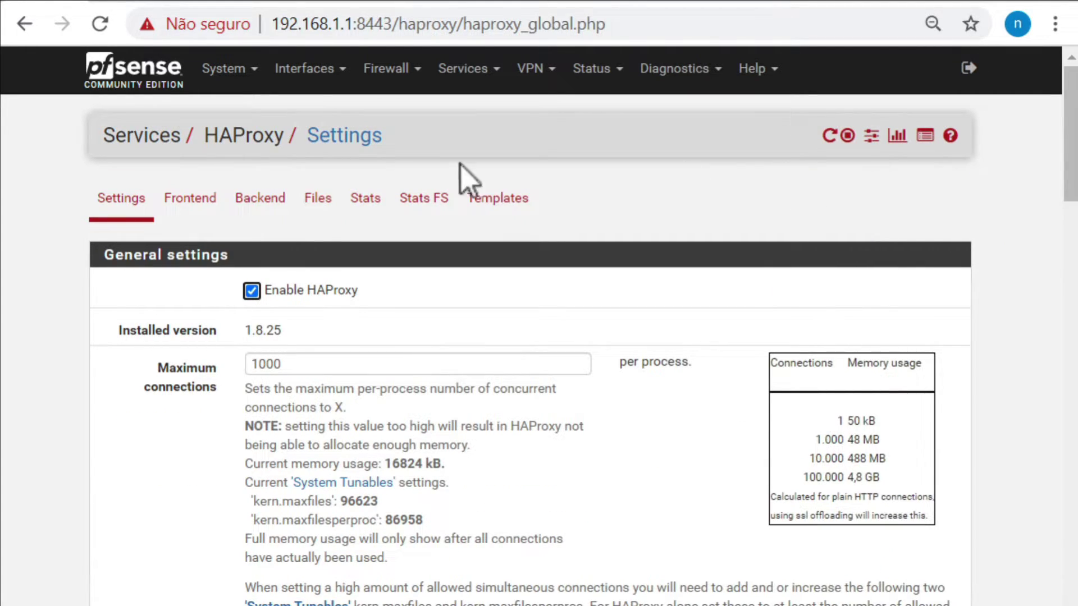
- Open the WAN firewall rules and start a new rule at the beginning of the list
click(411, 73)
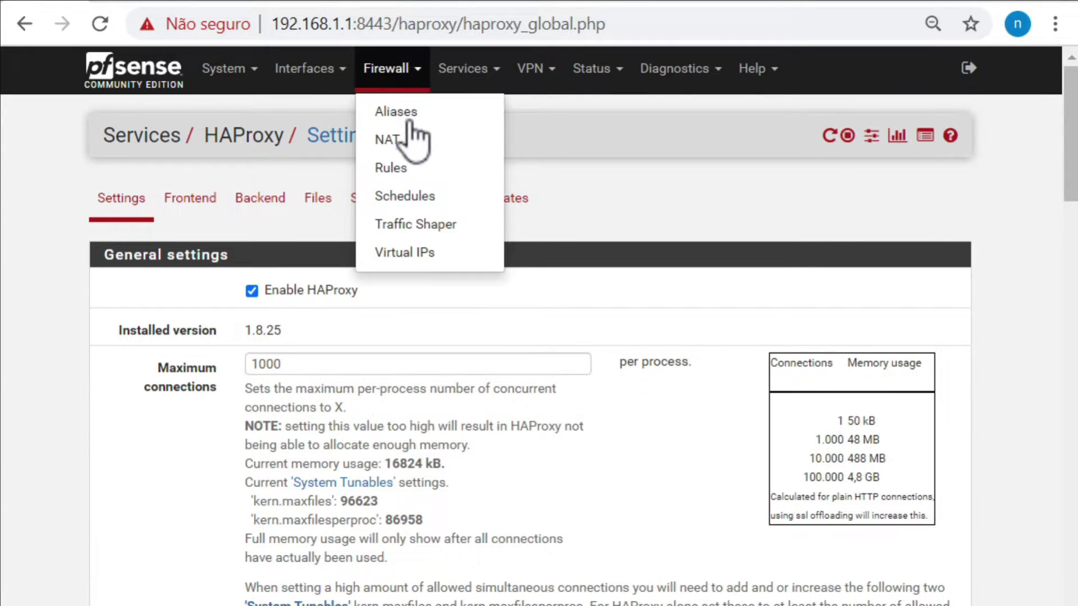
click(412, 135)
click(414, 84)
click(424, 163)
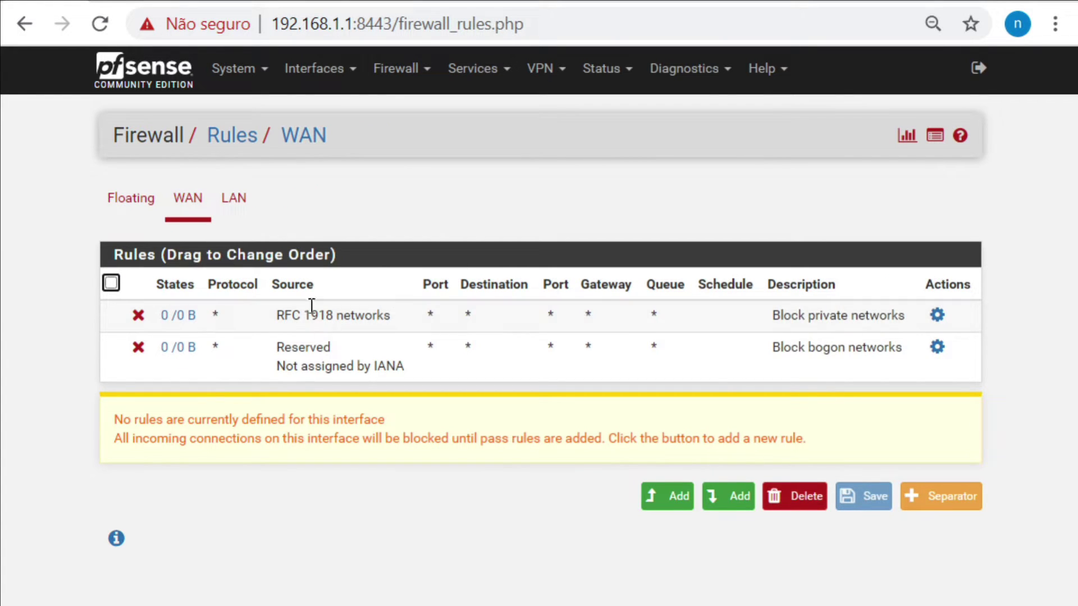
click(674, 500)
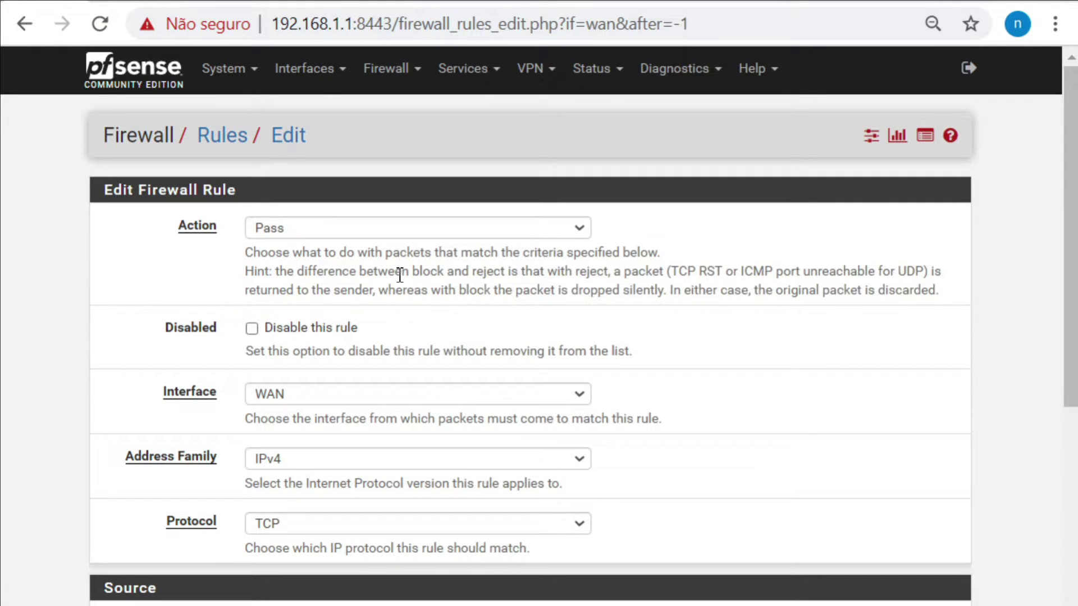
- Try the single host or alias option as the rule's source and revert the source to any
scroll(645, 464, down, 4)
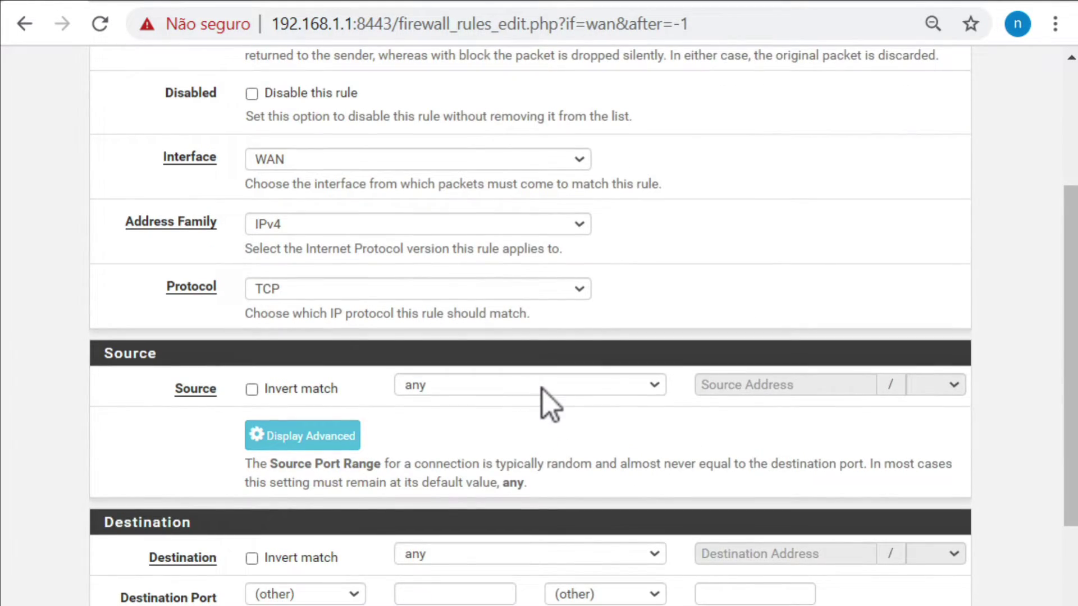
click(544, 390)
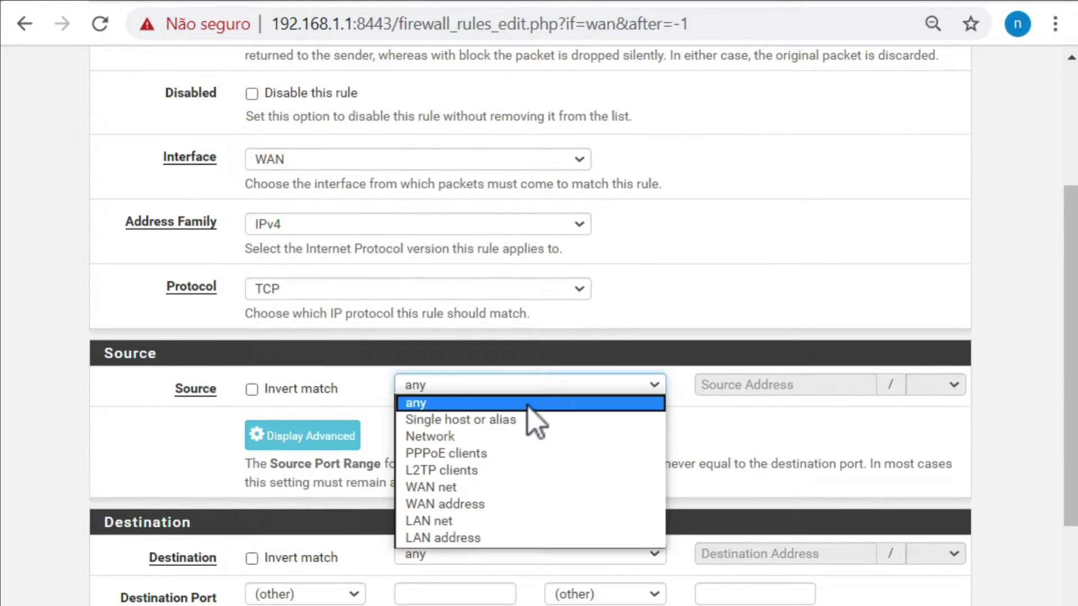
click(530, 418)
click(441, 390)
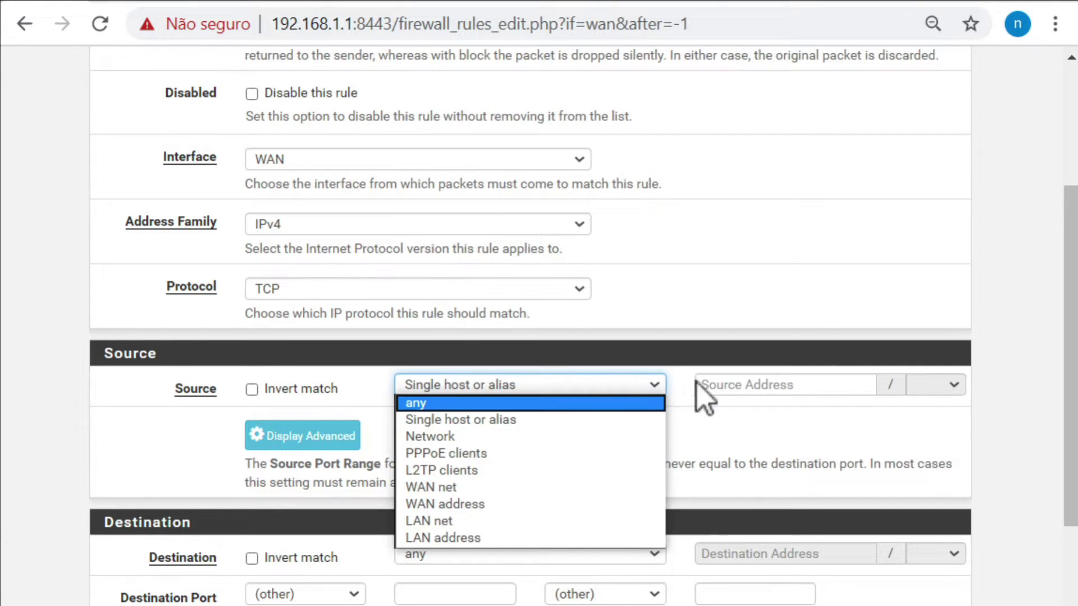
click(720, 382)
text(c)
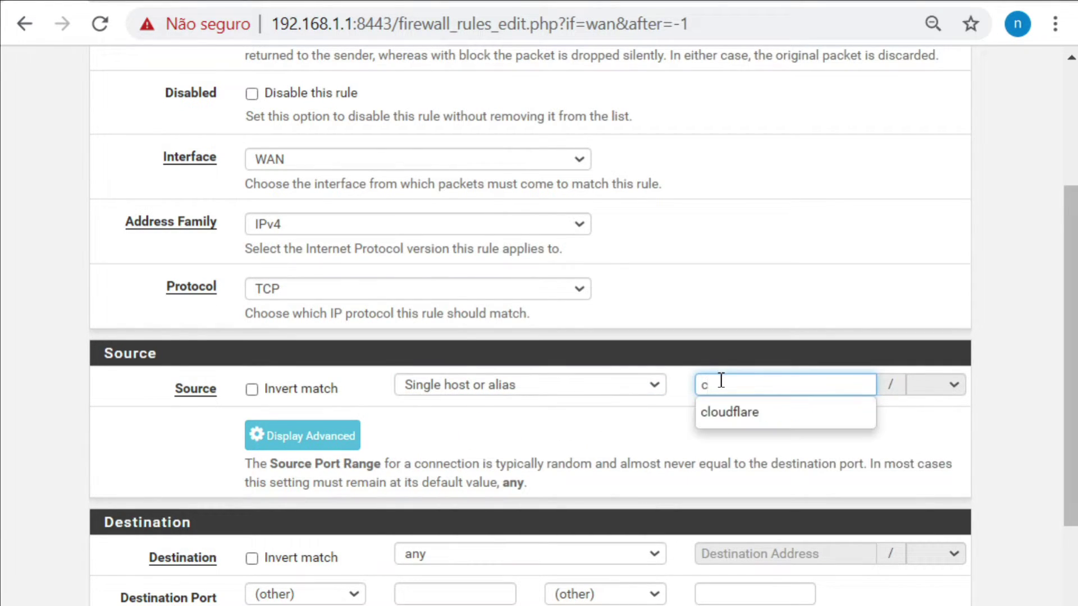
key(Down)
key(Up)
key(BackSpace)
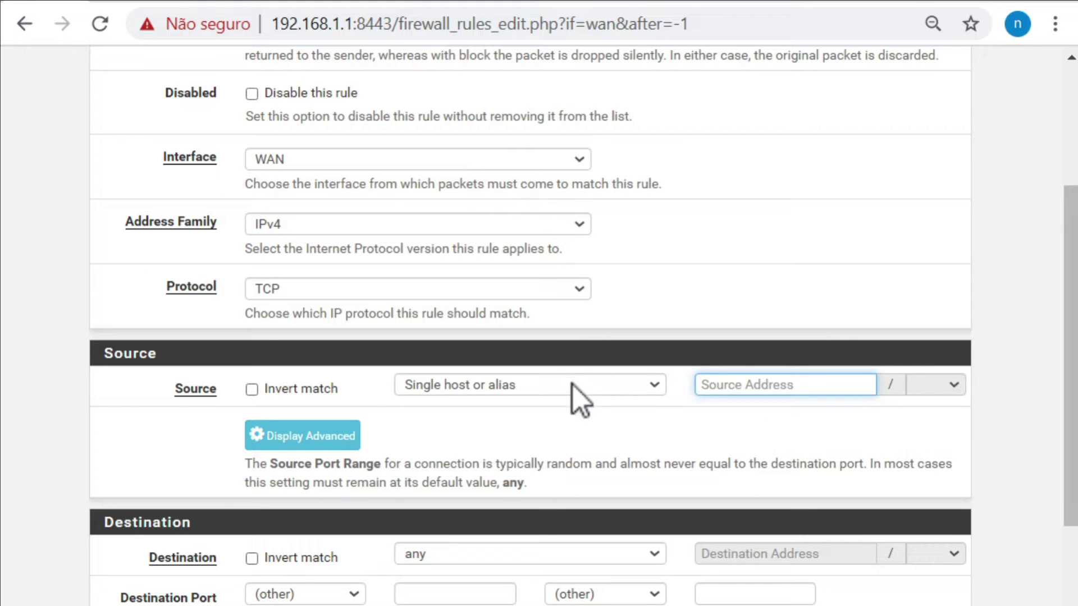
click(571, 387)
click(522, 403)
scroll(533, 430, down, 4)
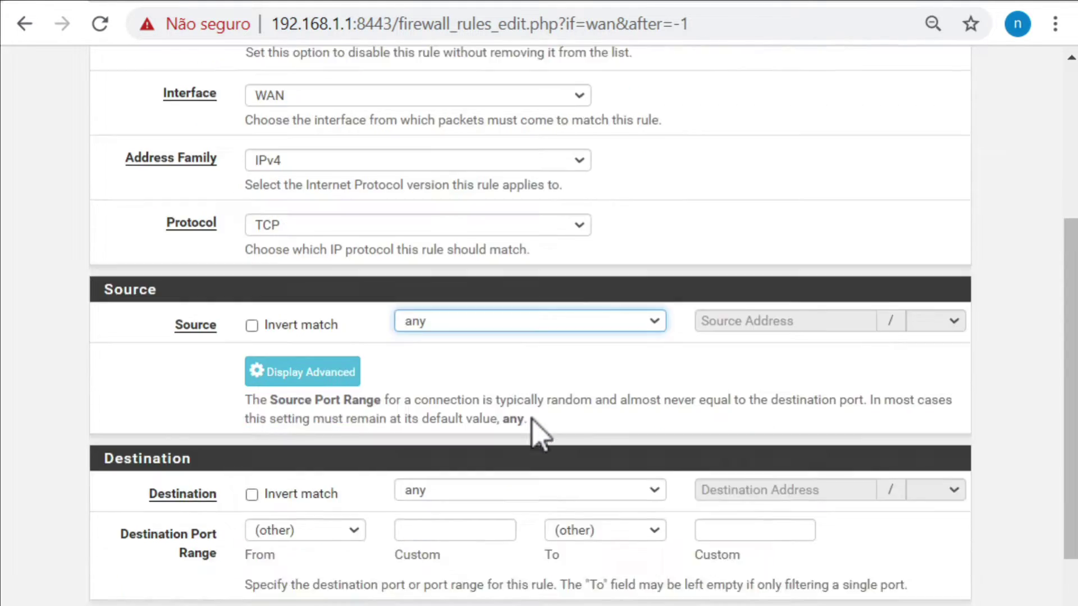
- Set the rule's destination to WAN address and its destination port range to HTTPS (443)
click(507, 325)
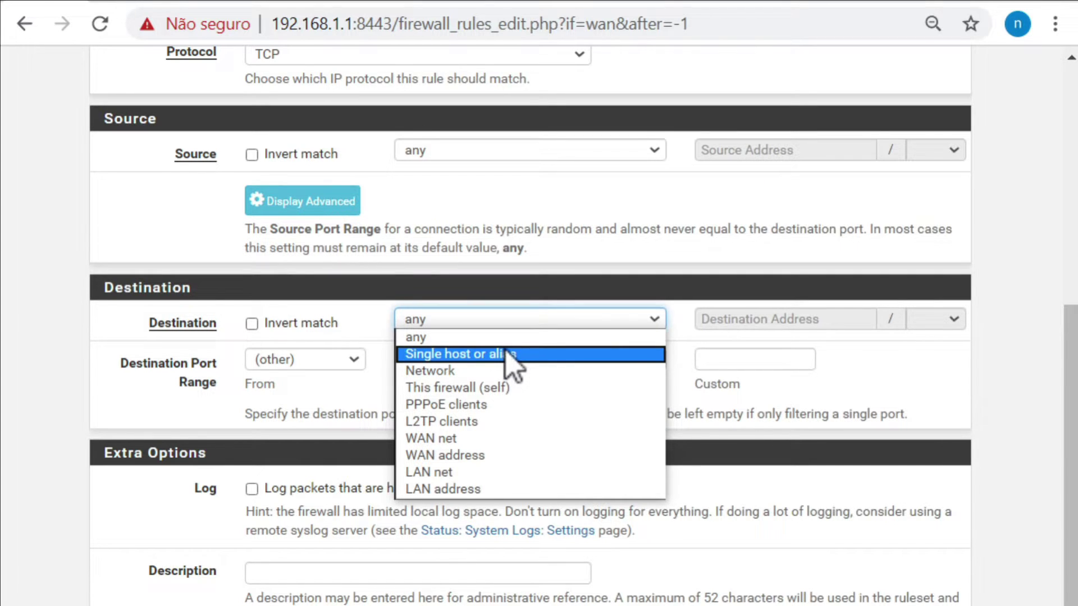
click(481, 456)
click(336, 362)
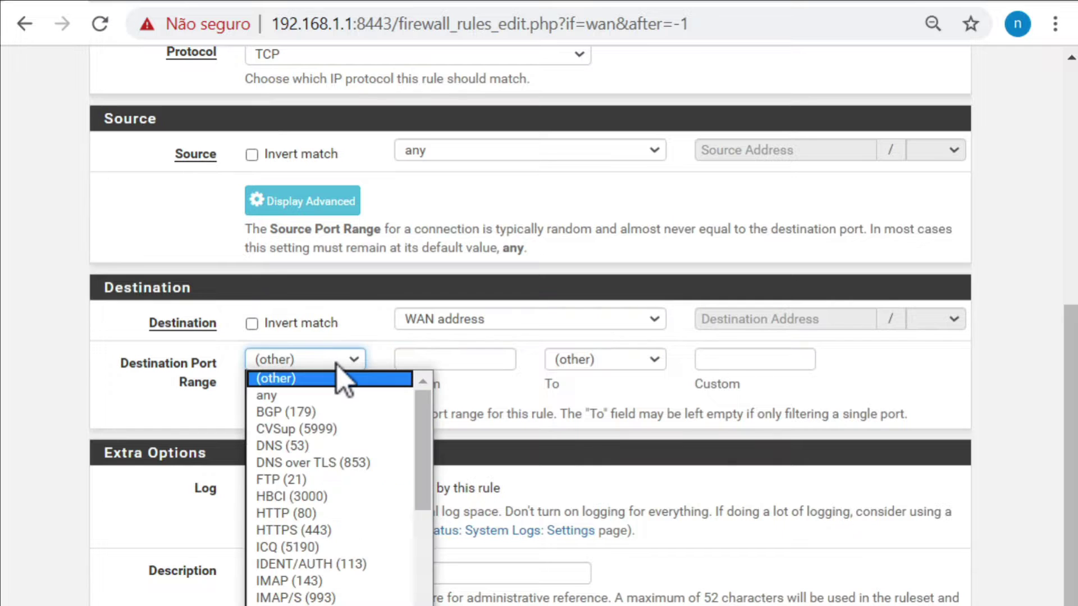
click(323, 530)
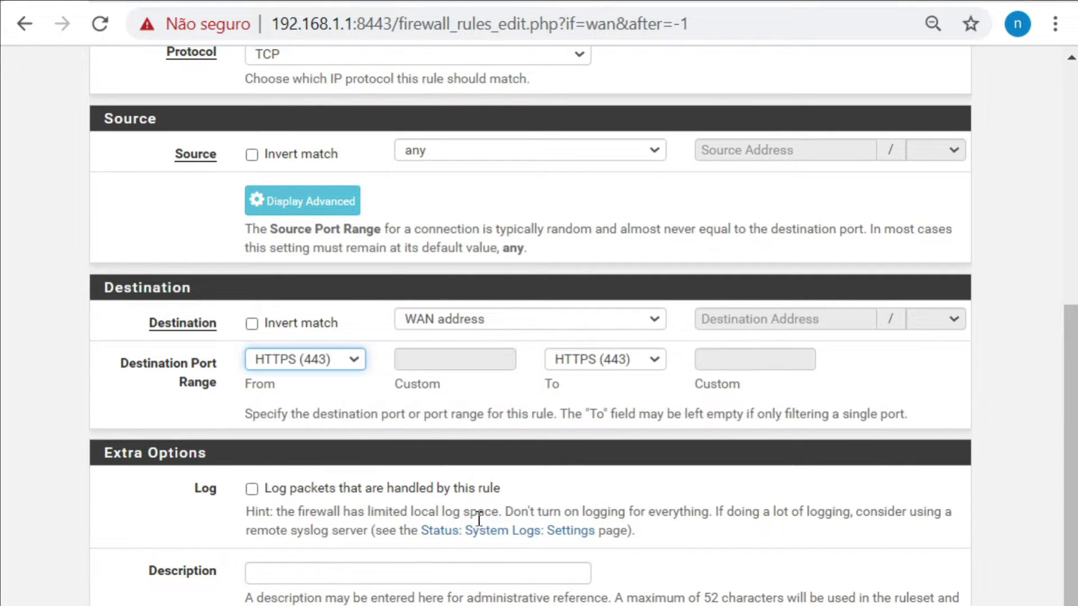
- Enable logging of packets handled by the rule, then save the rule and apply the firewall changes
scroll(479, 519, down, 2)
click(251, 391)
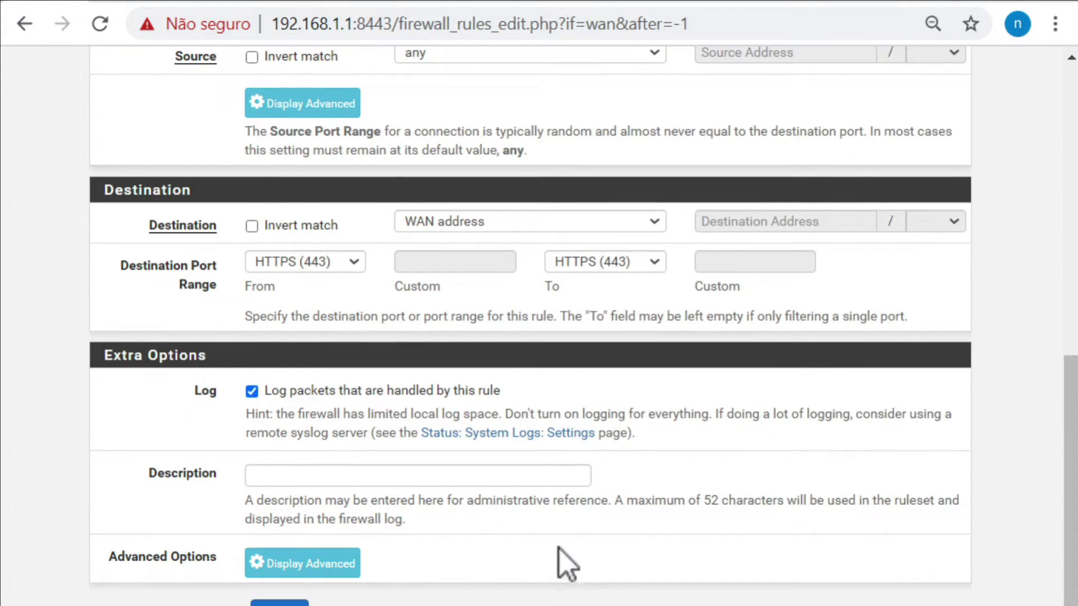
click(279, 604)
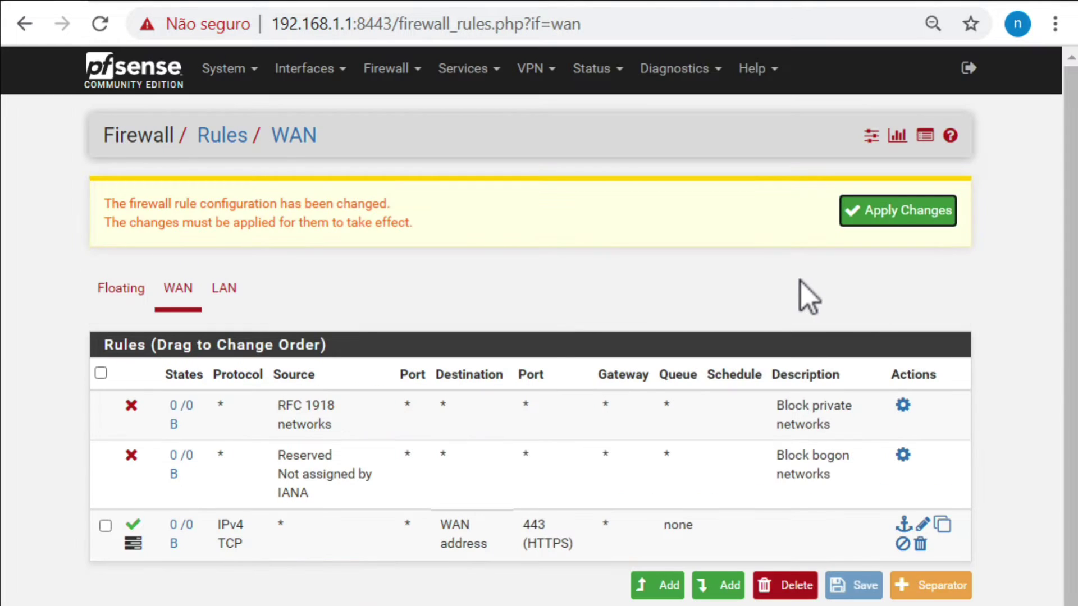
click(896, 218)
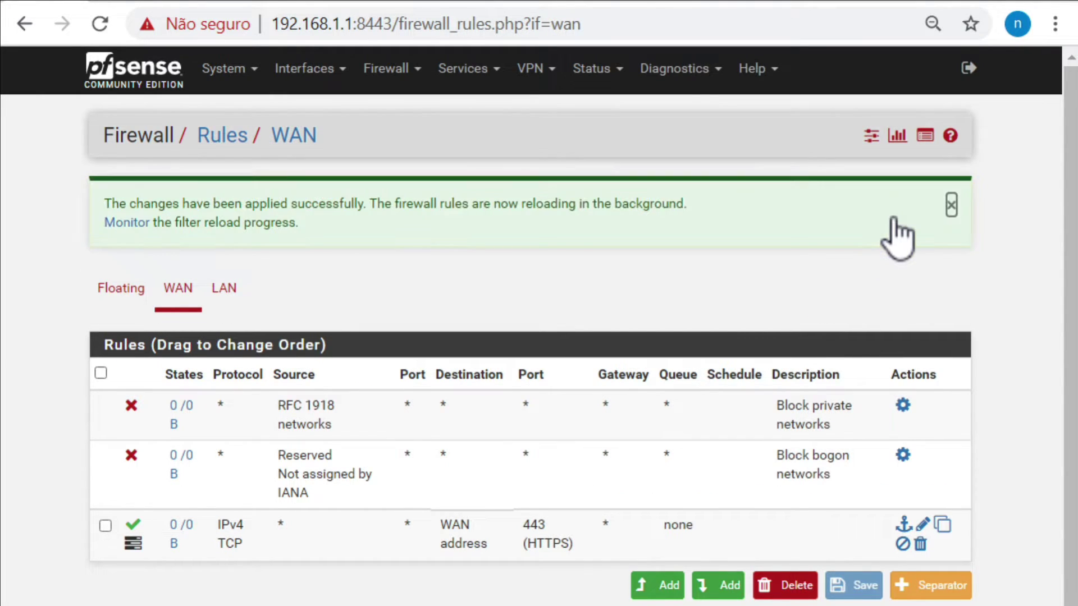
key(ctrl+t)
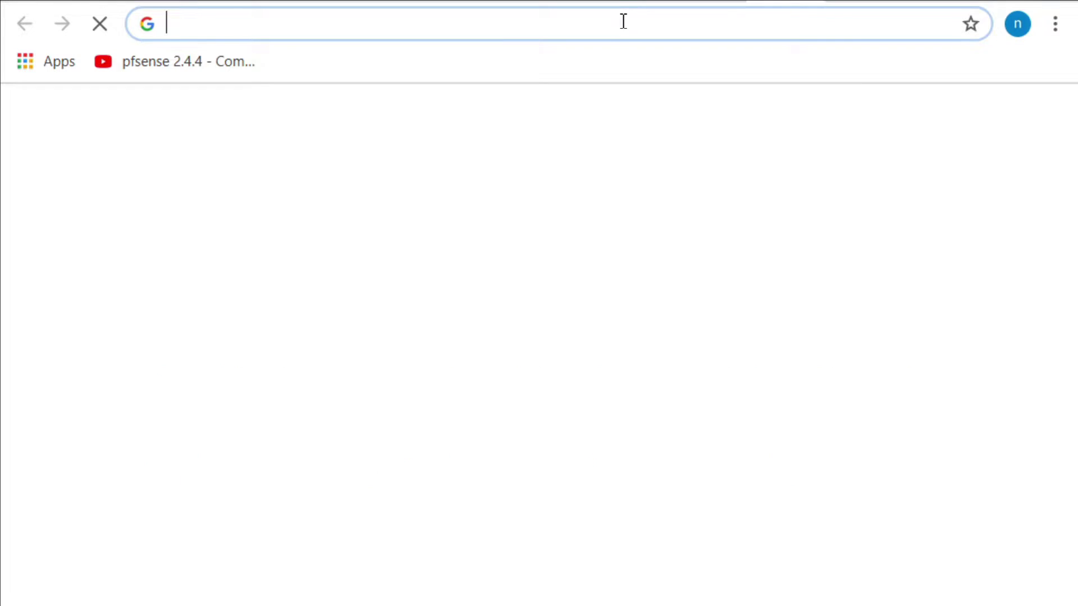
text(htt)
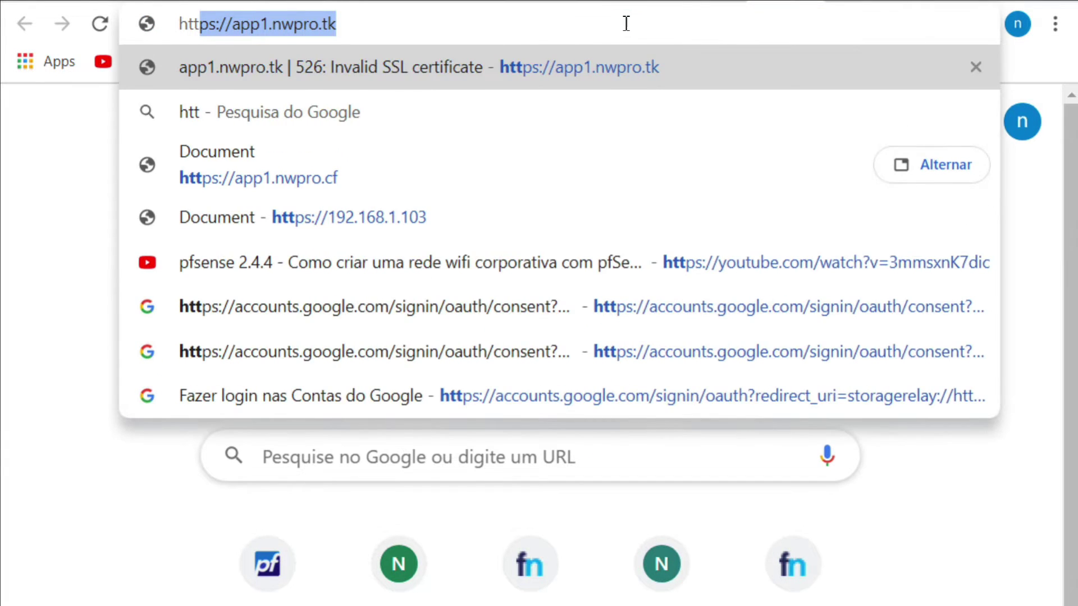
key(Return)
click(626, 24)
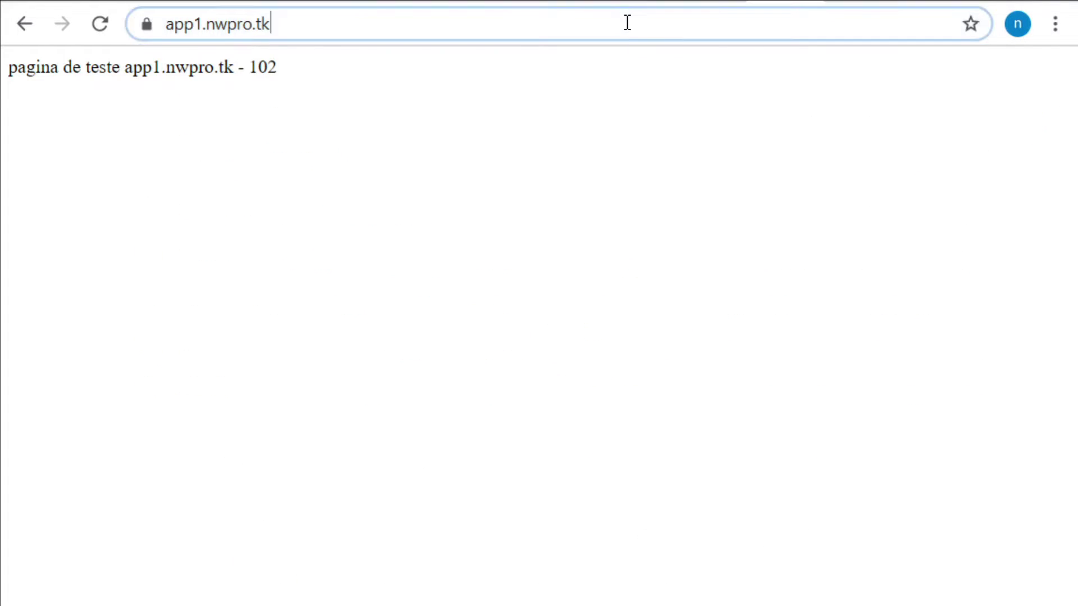
key(End)
key(BackSpace)
key(BackSpace)
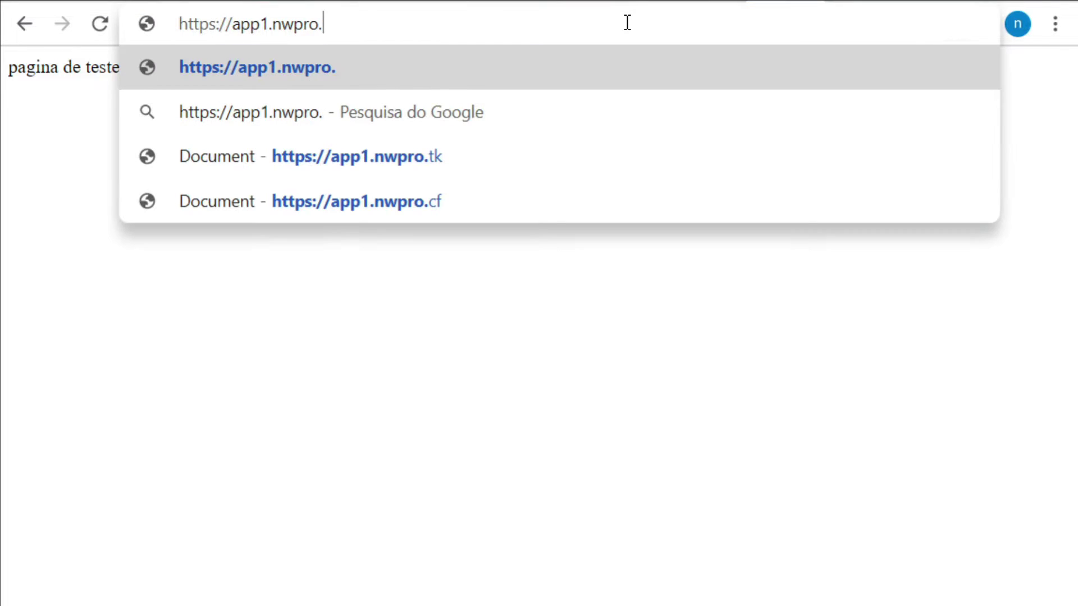
text(cf)
key(Return)
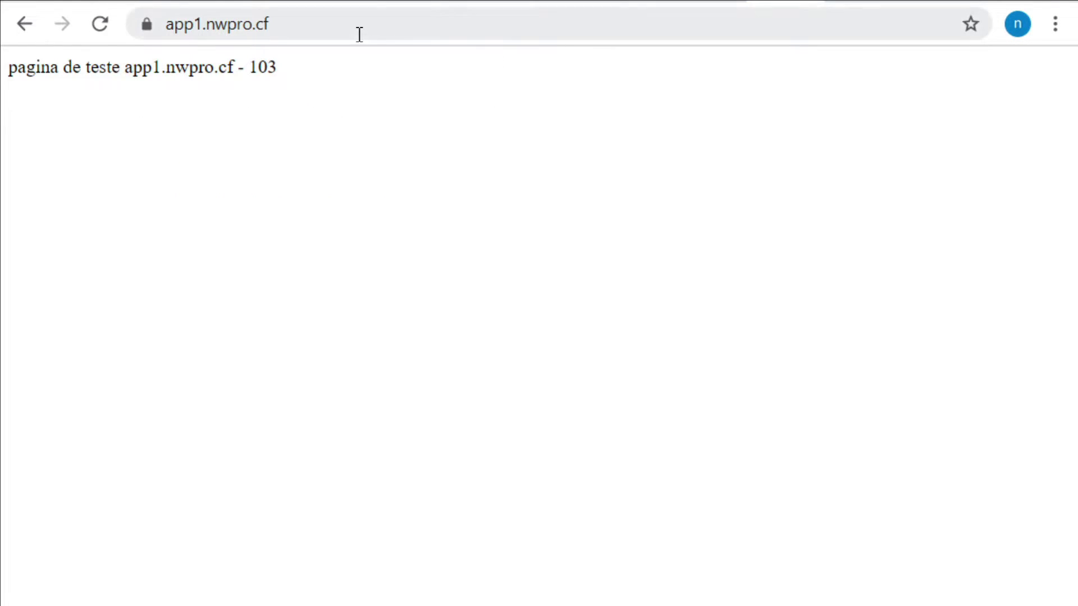
- View the certificate details of the app1.nwpro.cf site and close them
click(148, 24)
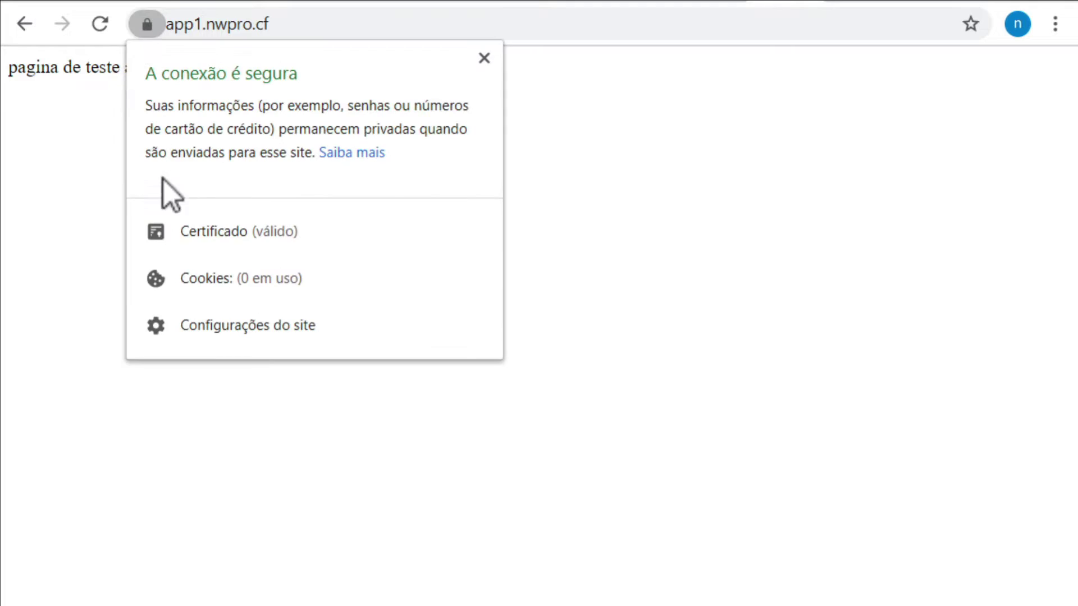
click(226, 239)
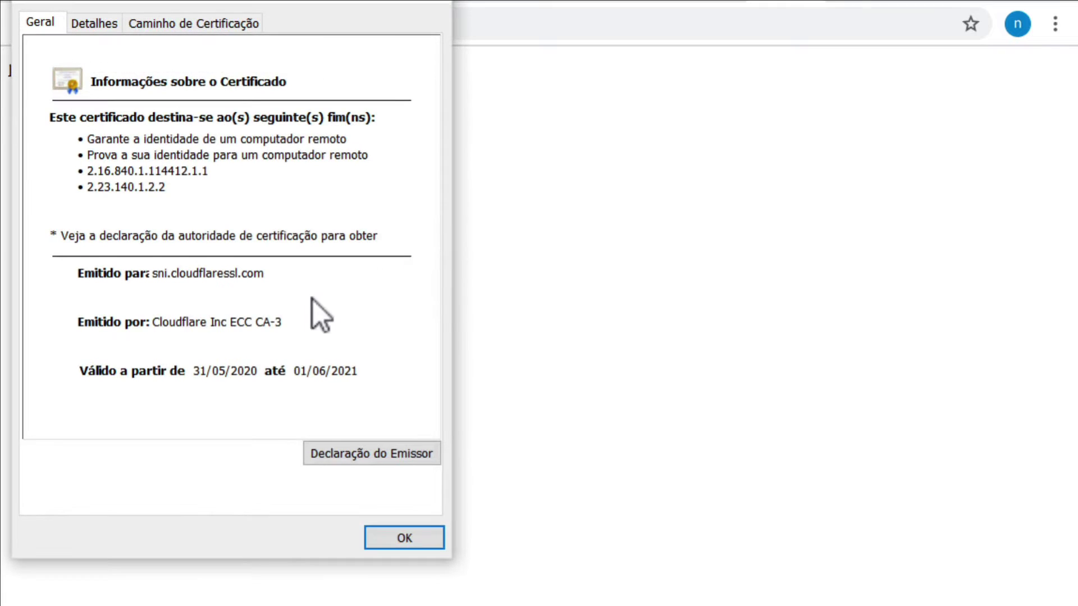
key(Return)
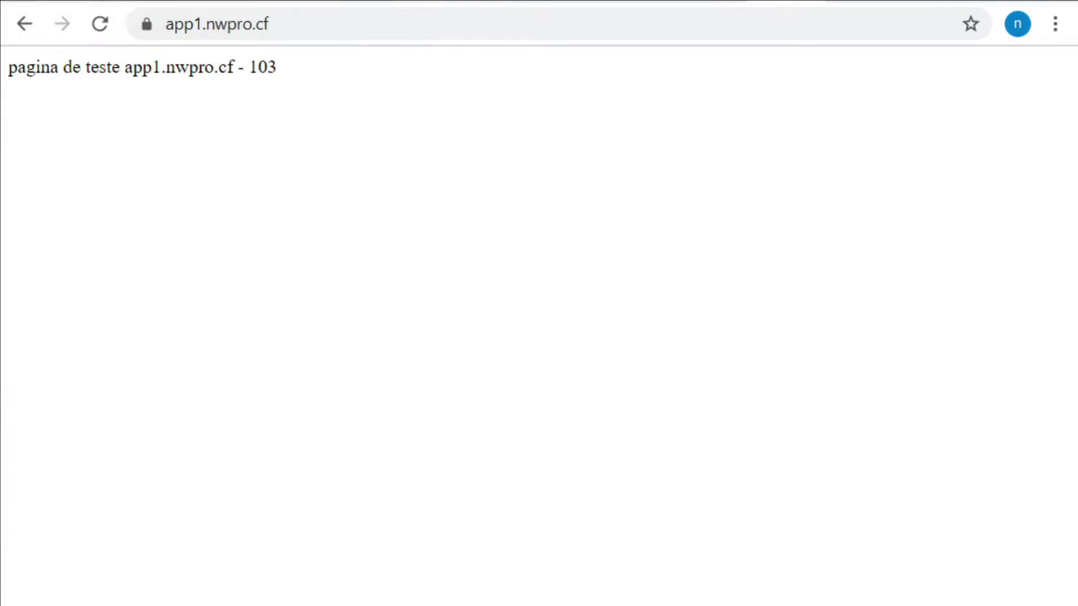
- Return to the pfSense WAN firewall rules and refresh them to check the HTTPS rule's traffic states
key(ctrl+Tab)
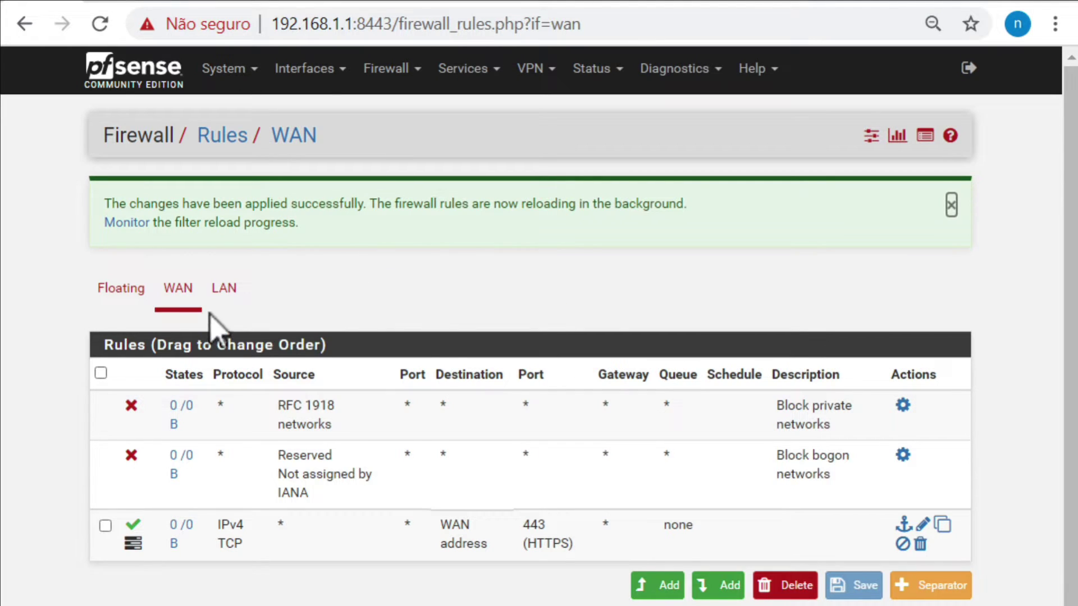
key(F5)
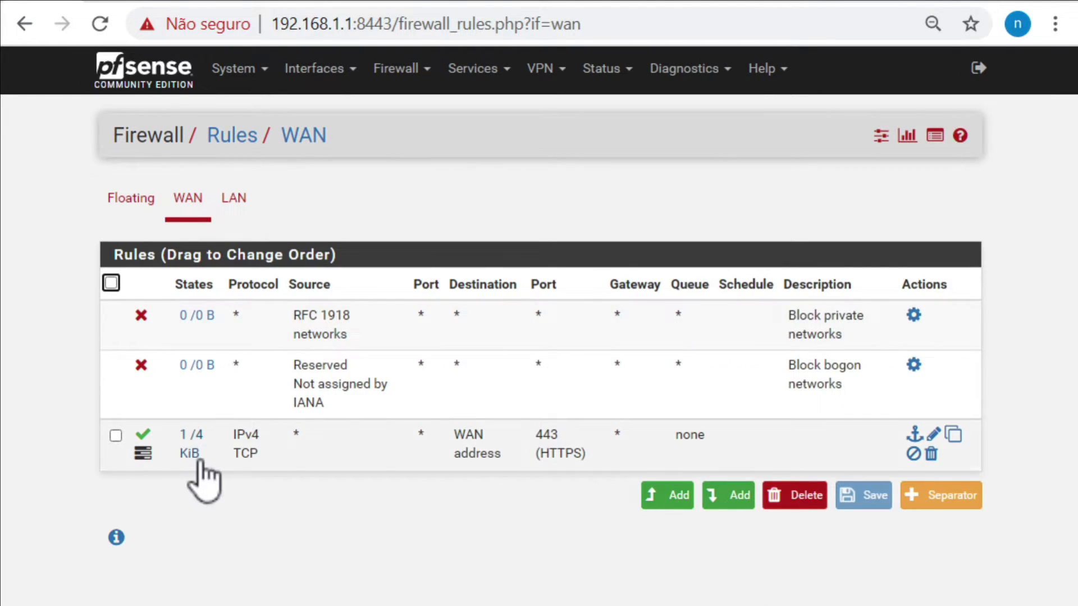
mouse_move(206, 422)
- Open the pfSense dashboard and add the HAProxy widget
click(171, 84)
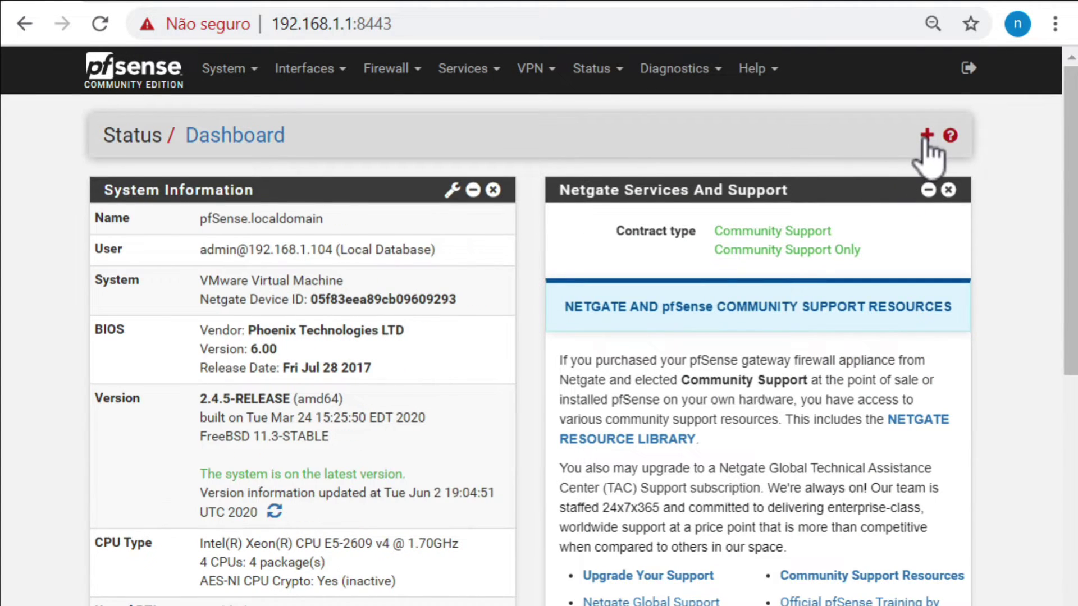
click(927, 137)
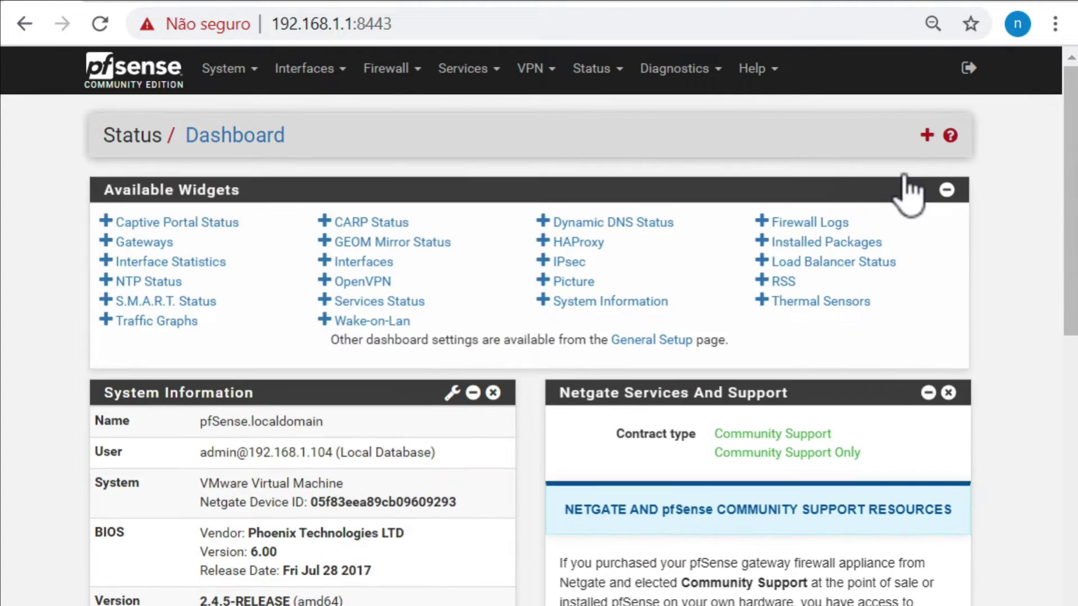
click(576, 245)
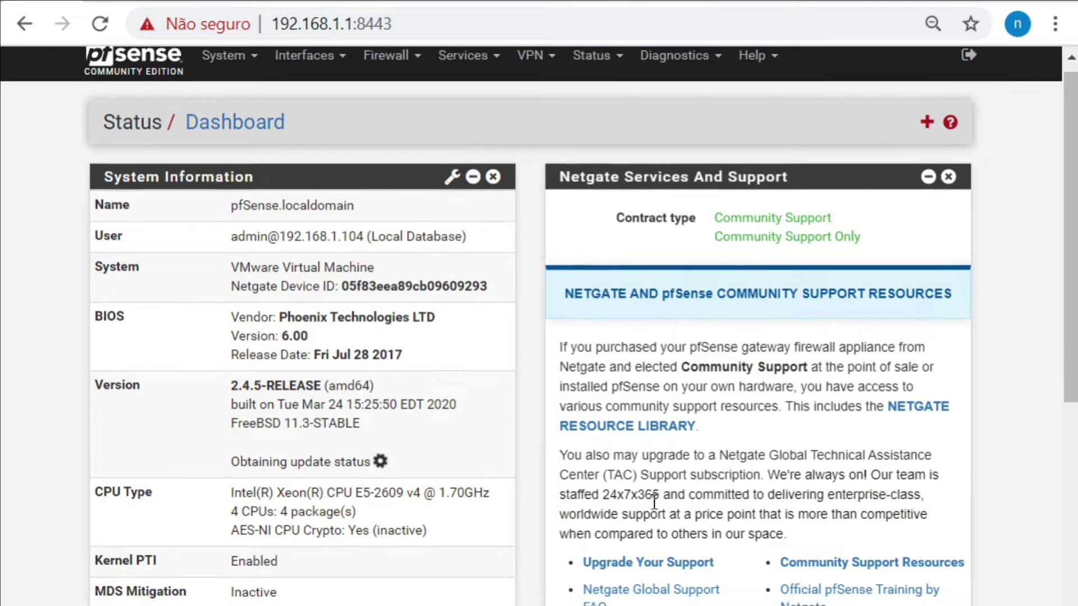
- Move the HAProxy widget above the Netgate Services And Support widget and save the dashboard layout
scroll(660, 508, down, 2)
scroll(652, 504, down, 7)
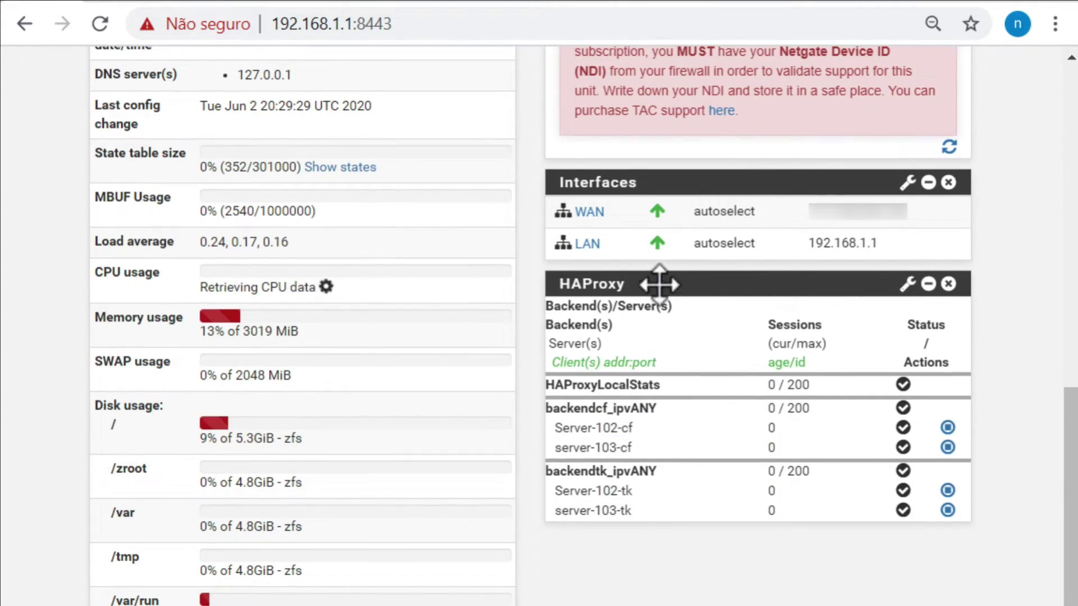
drag(660, 284, 671, 147)
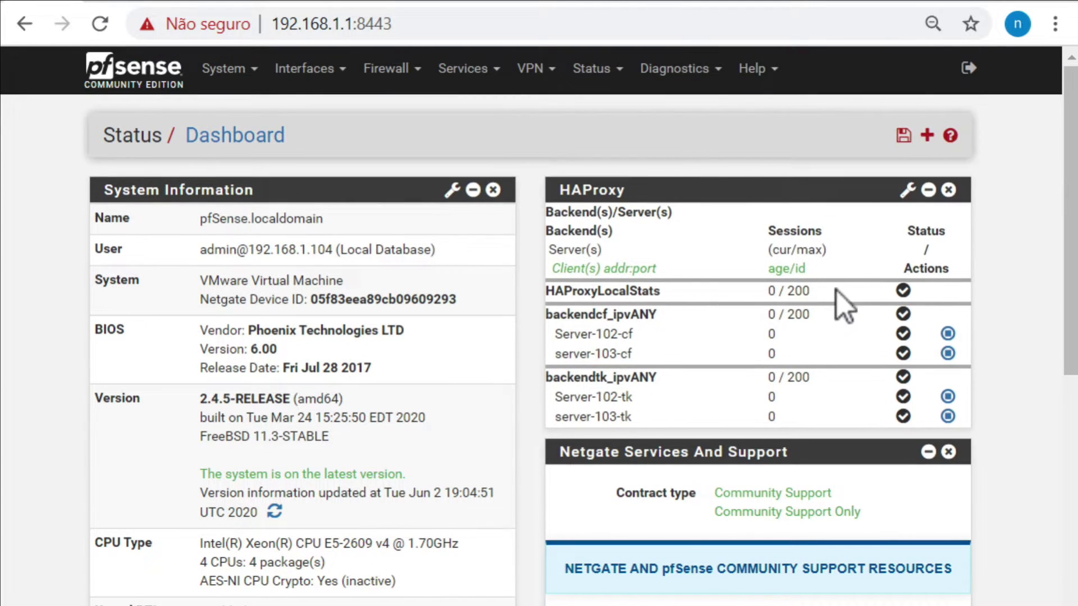
click(902, 139)
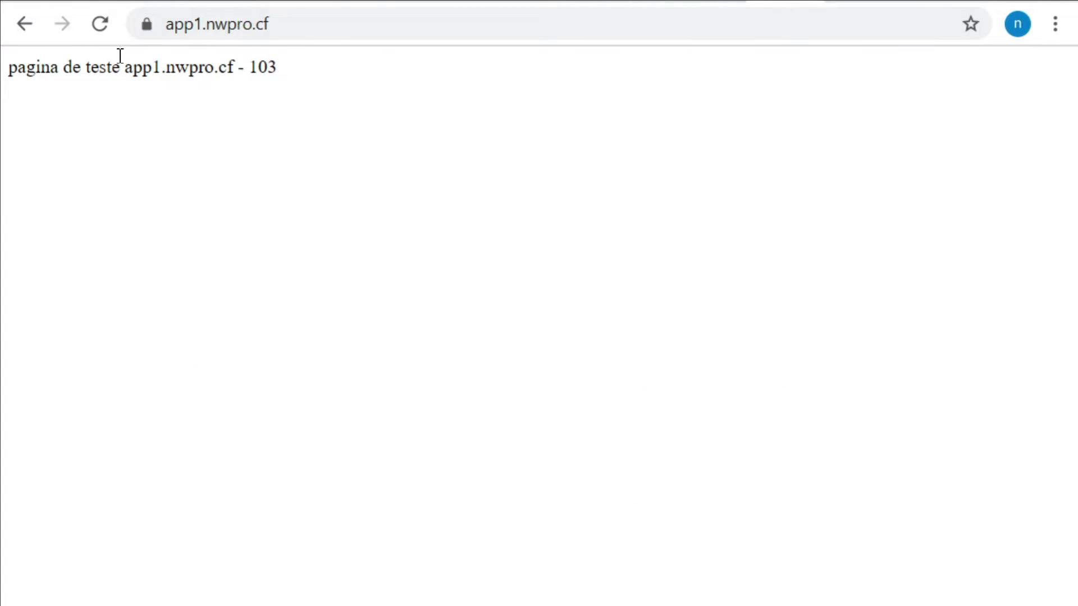
click(318, 27)
click(319, 27)
key(BackSpace)
key(BackSpace)
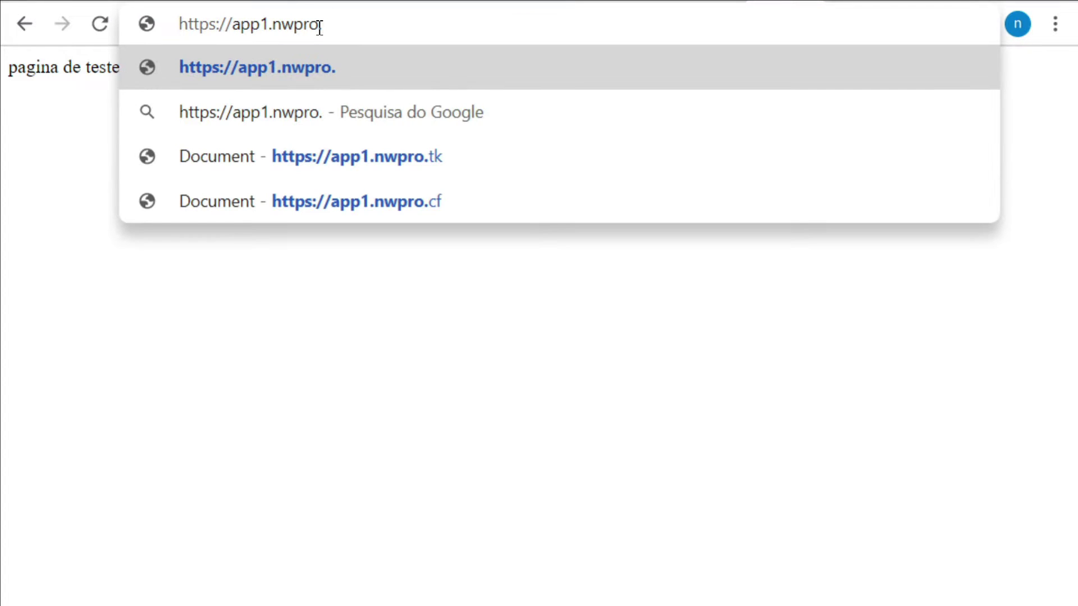
text(tk)
key(Return)
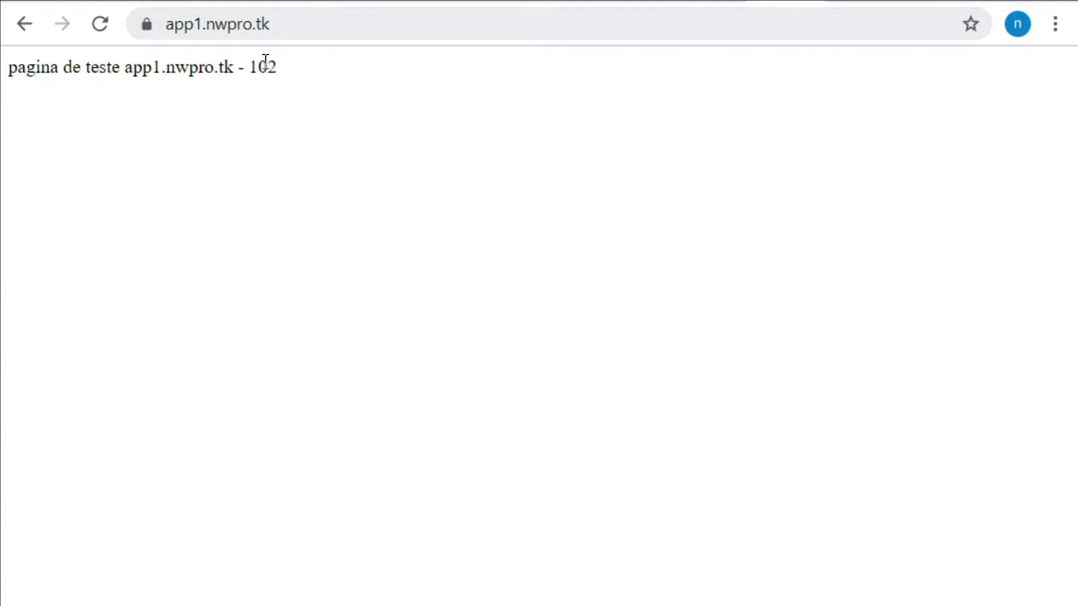
click(104, 27)
- Set the HAProxy widget's refresh interval to 60, enable showing frontends and client traffic, and save its settings
key(ctrl+Tab)
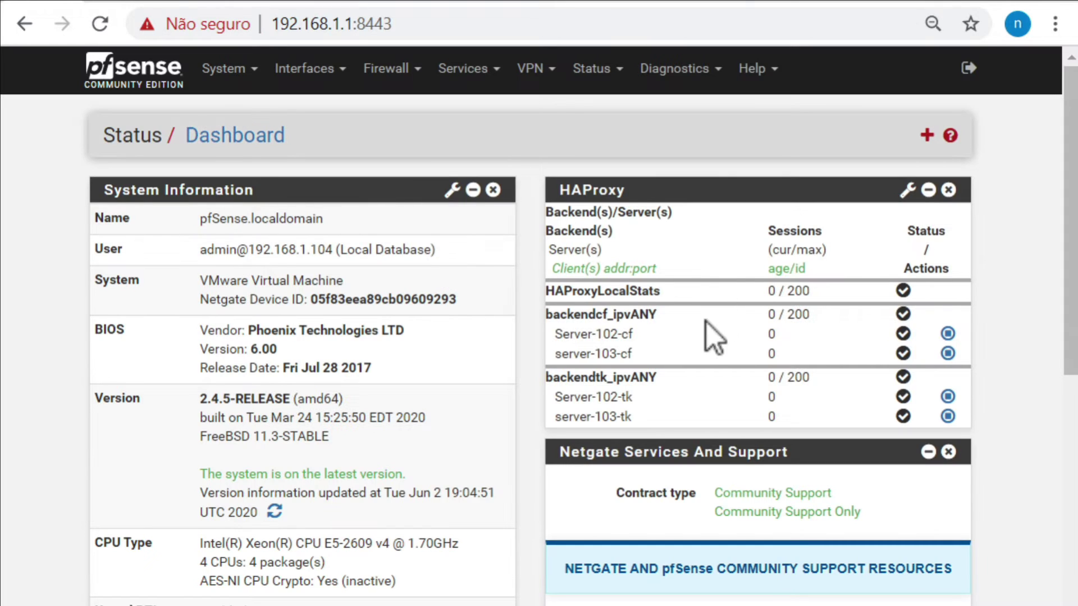
click(907, 190)
click(686, 454)
double_click(685, 454)
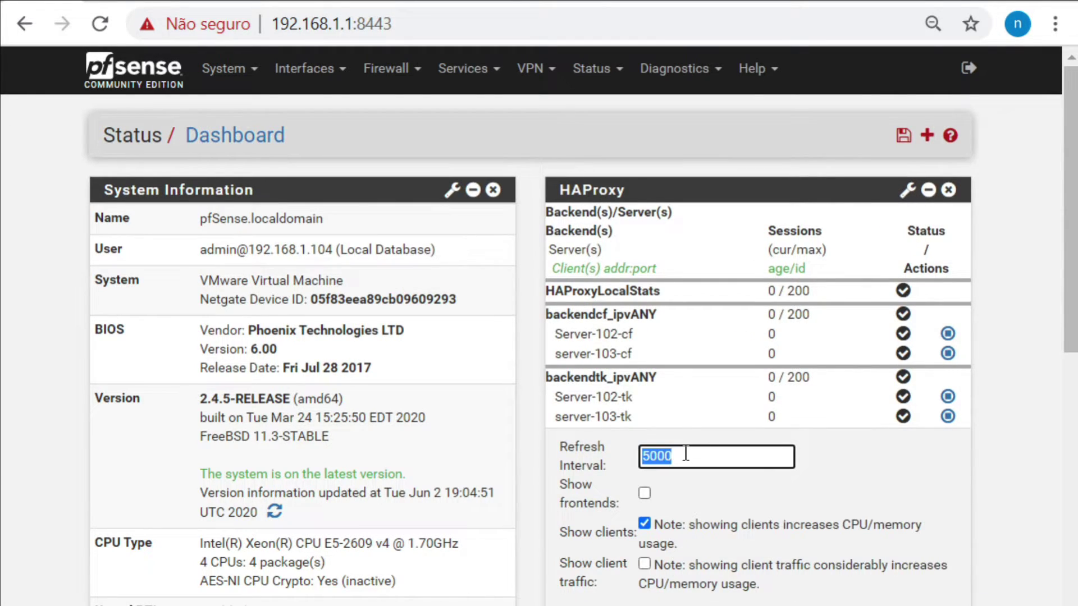
text(60)
click(644, 564)
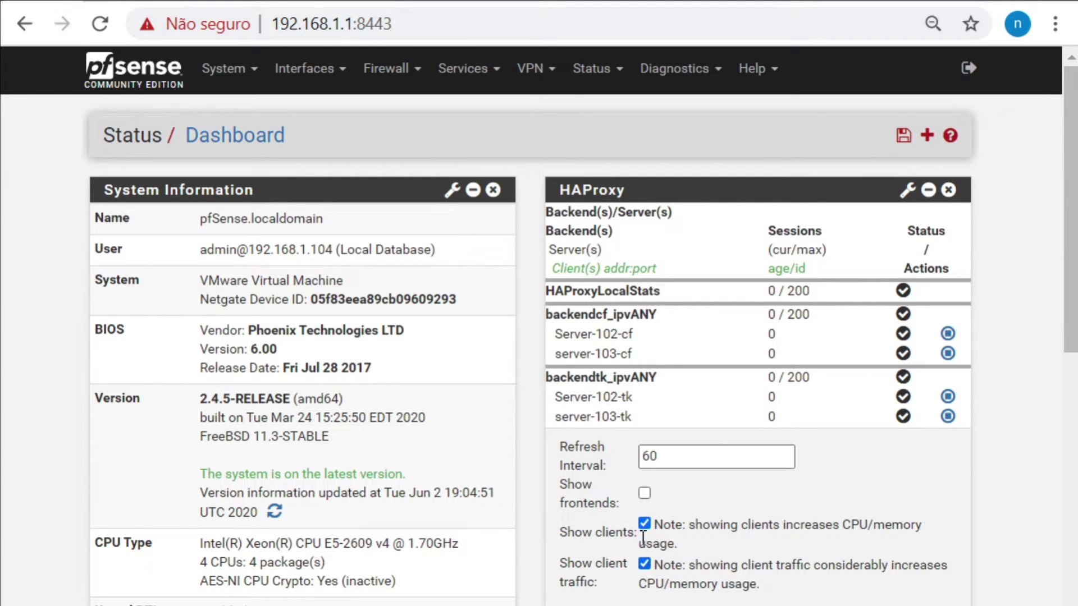
click(644, 494)
key(Return)
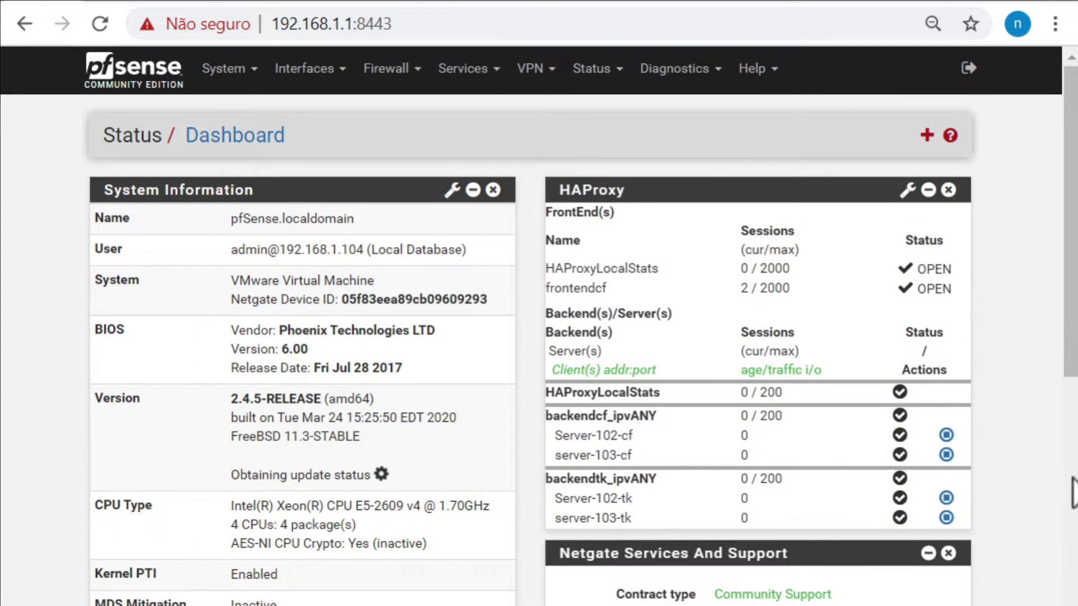
- Examine the frontend sessions and backend servers listed in the HAProxy widget
triple_click(743, 295)
click(745, 301)
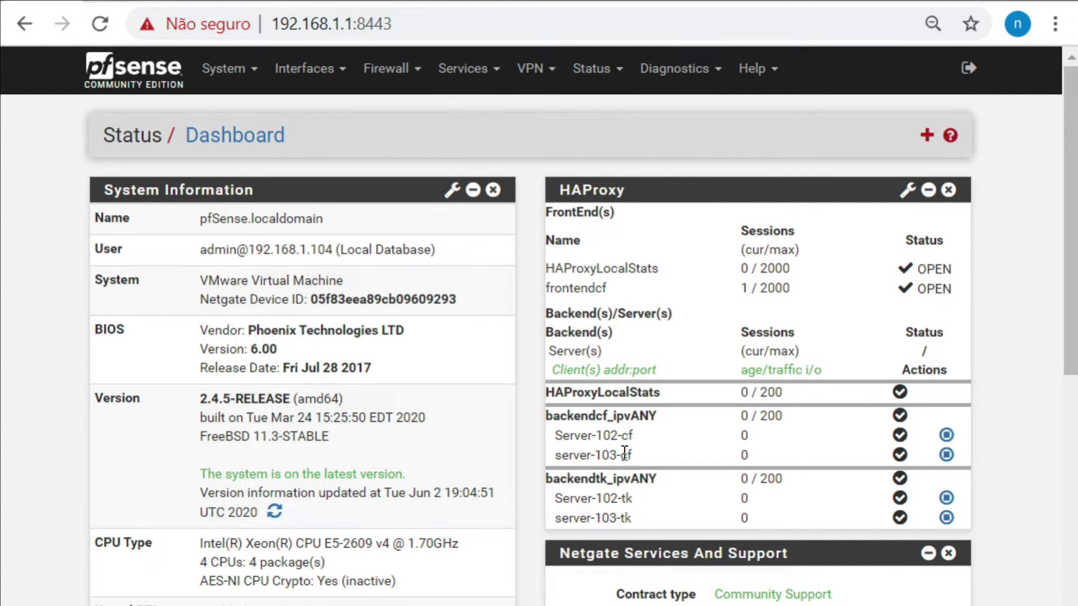
click(605, 431)
- Launch PuTTY and open an SSH connection to 192.168.1.103 on port 22
key(super+c)
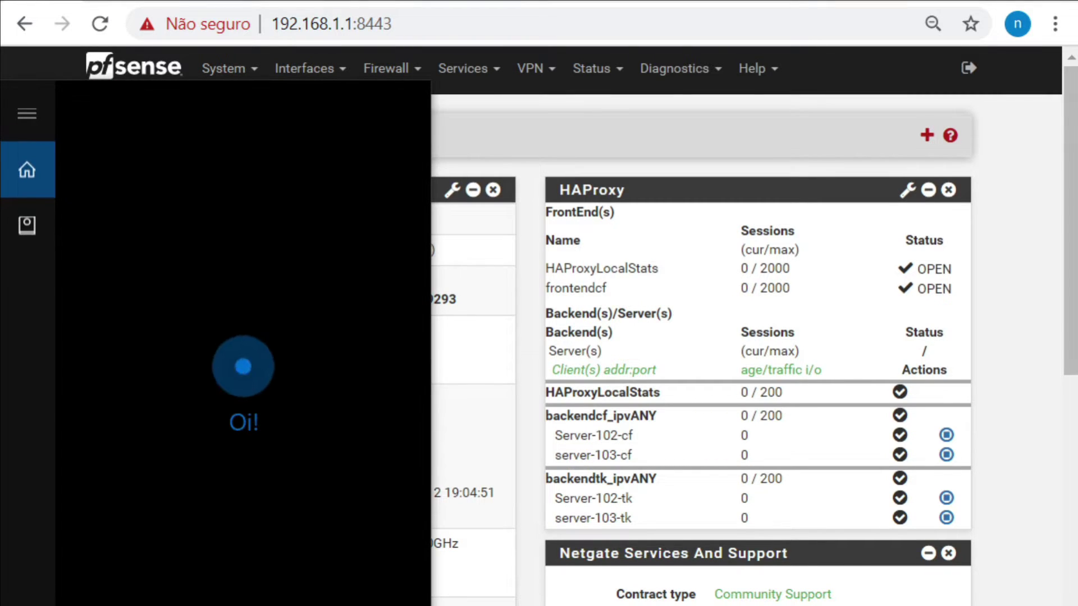
text(pu)
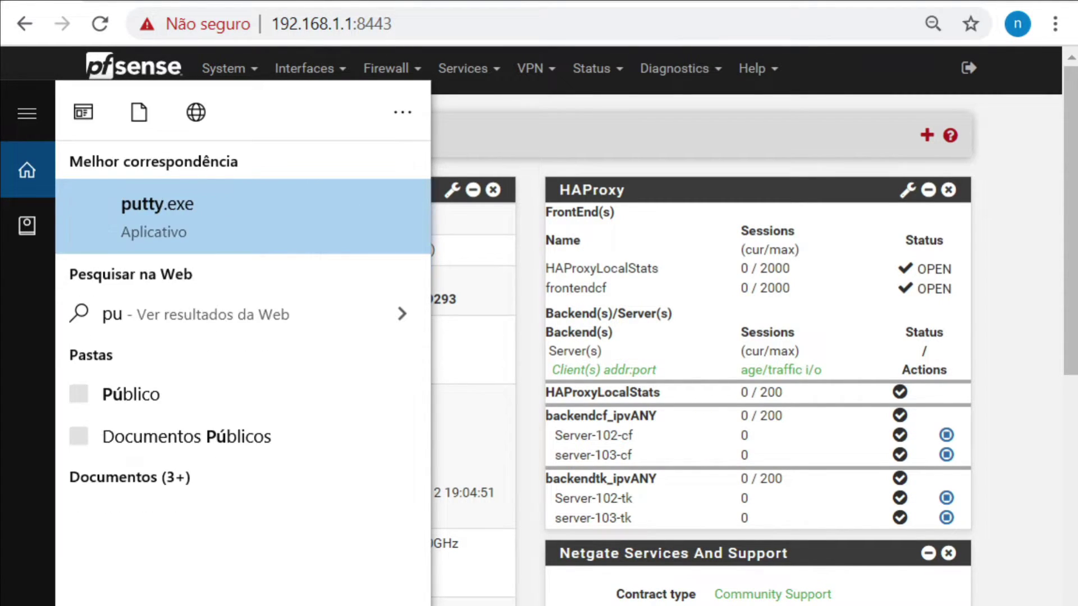
key(Return)
text(192.168.1.103)
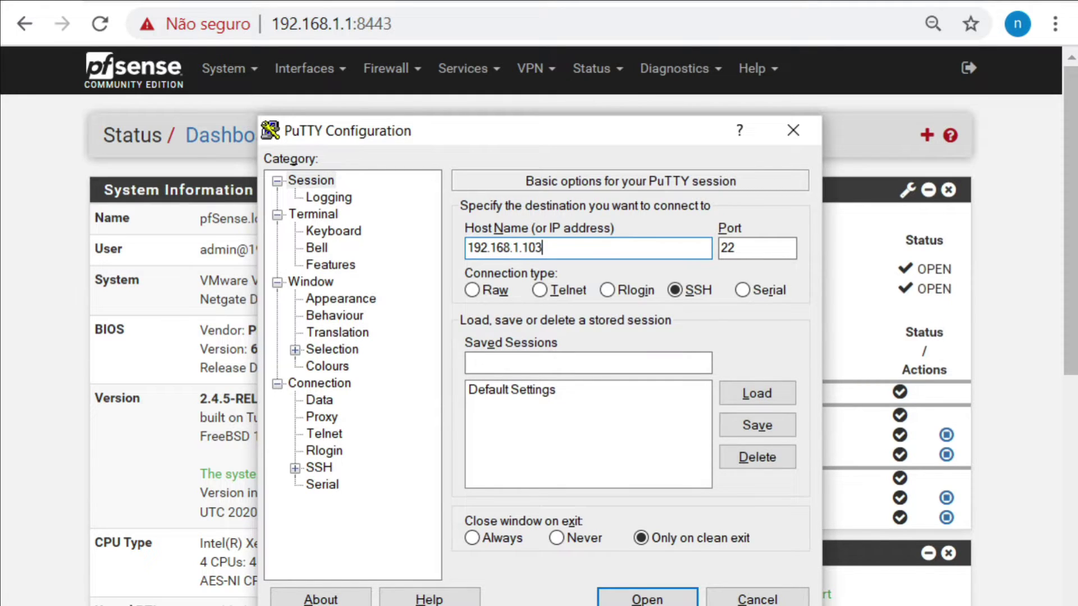
key(Return)
- Log in to the SSH session as npro with the account password
text(n as: n)
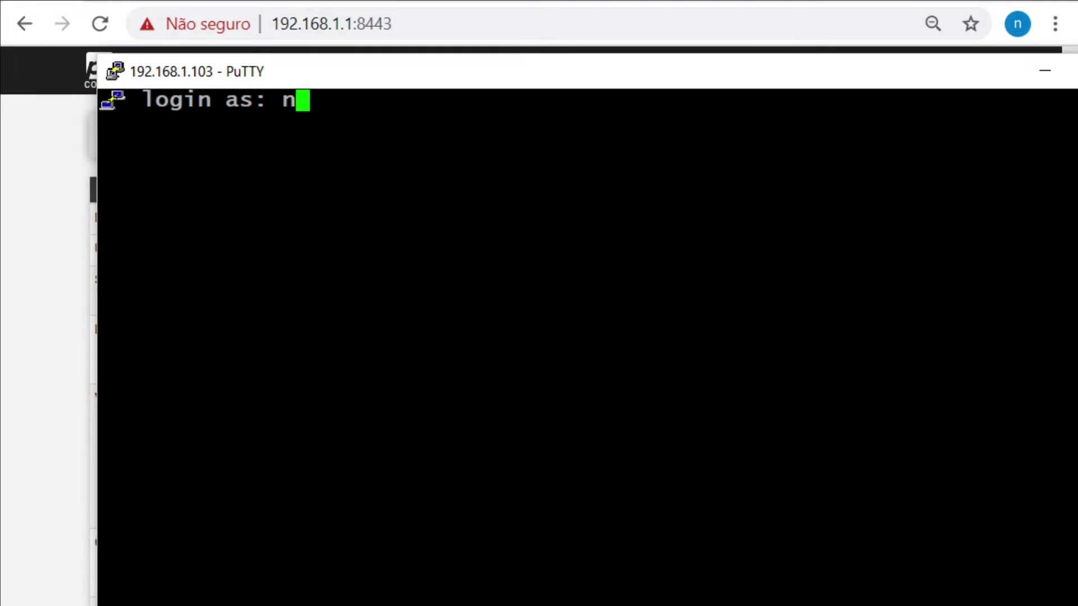
text(pro)
key(Return)
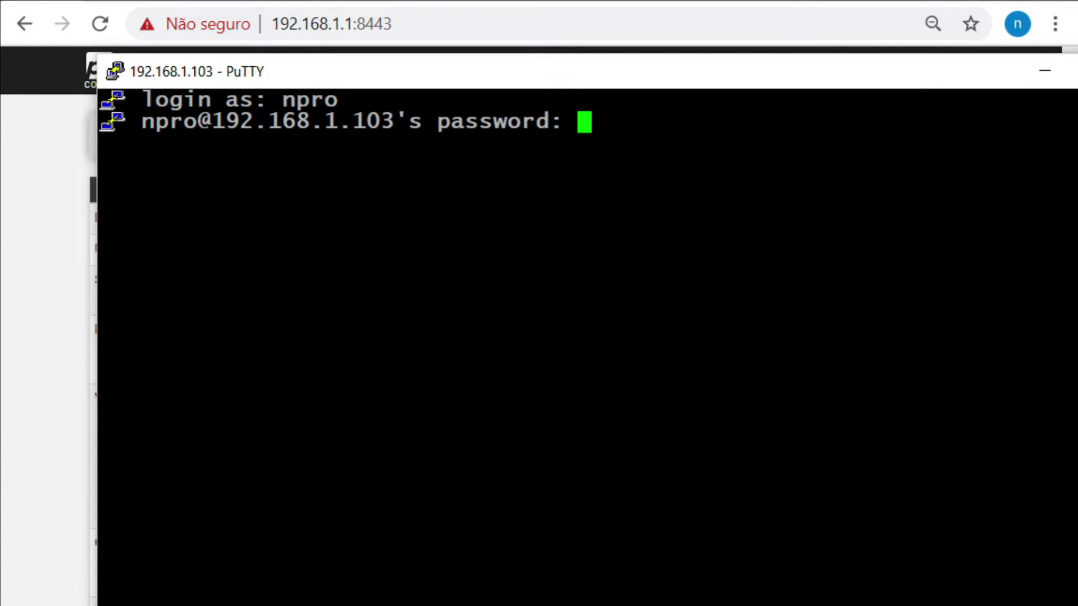
key(Return)
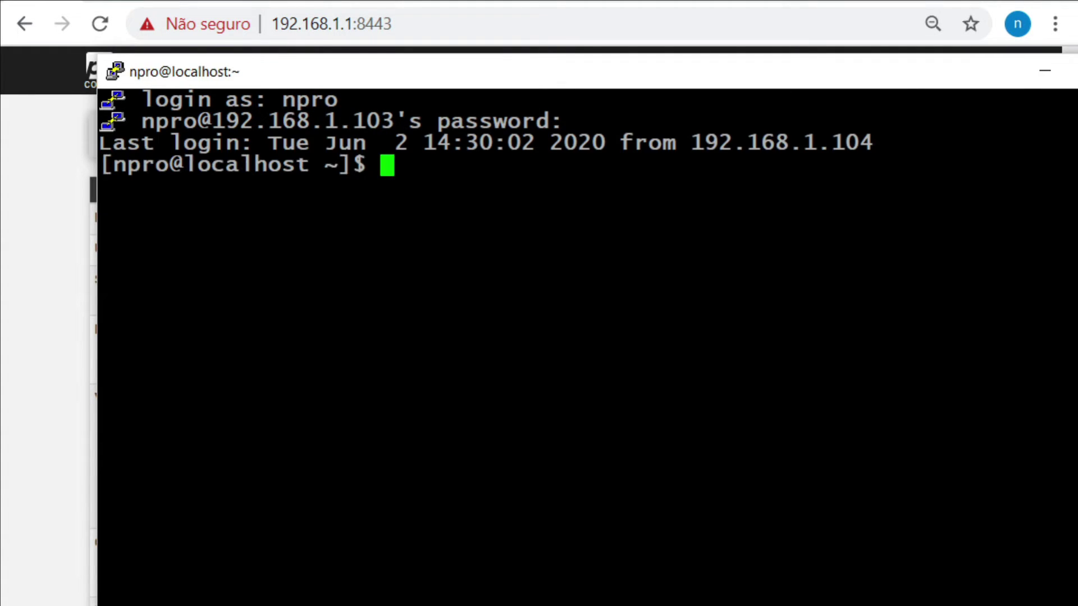
- Shut down the server with sudo shutdown -h now, authorizing it with the account password
text(sudo shu)
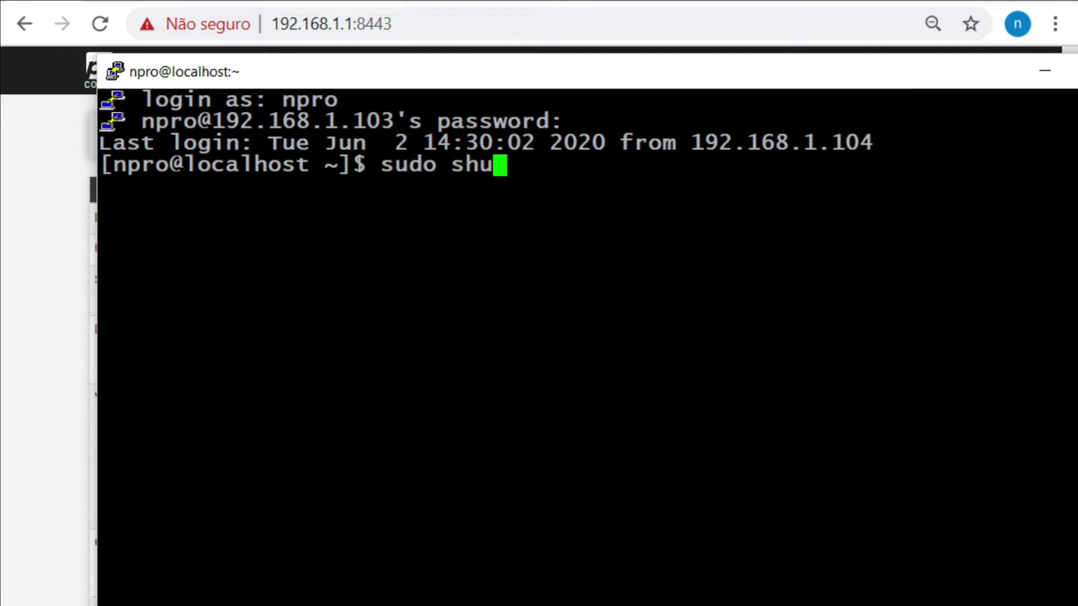
text(tdown)
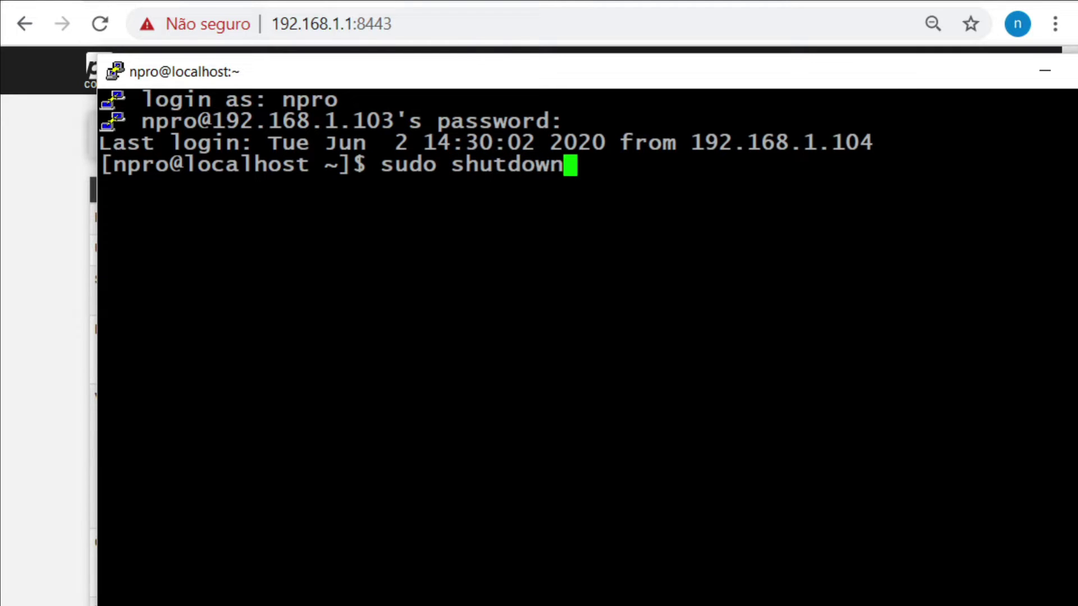
text( -h now)
key(Return)
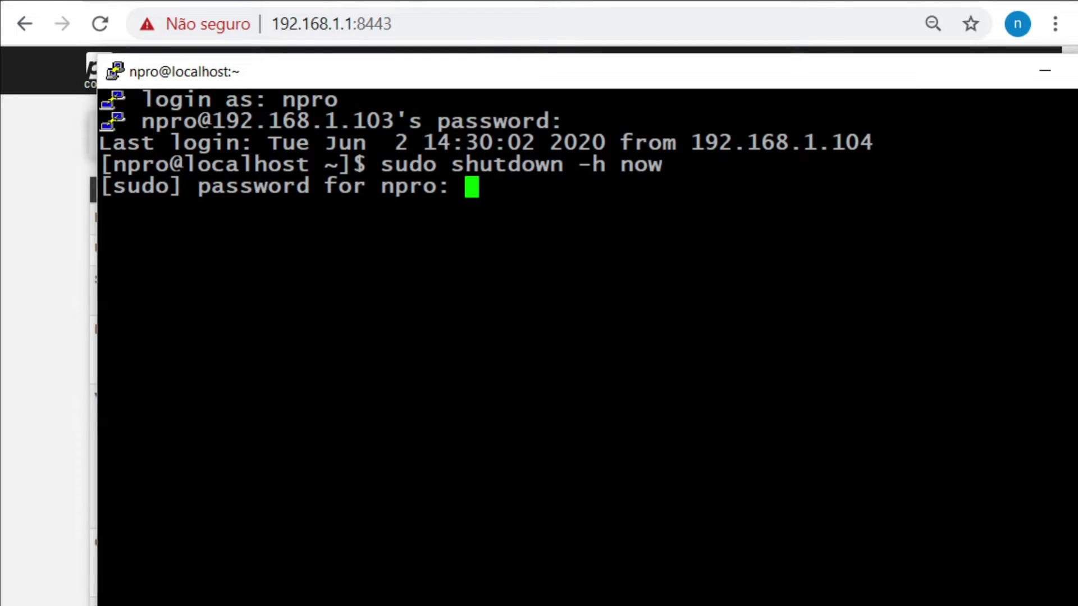
key(Return)
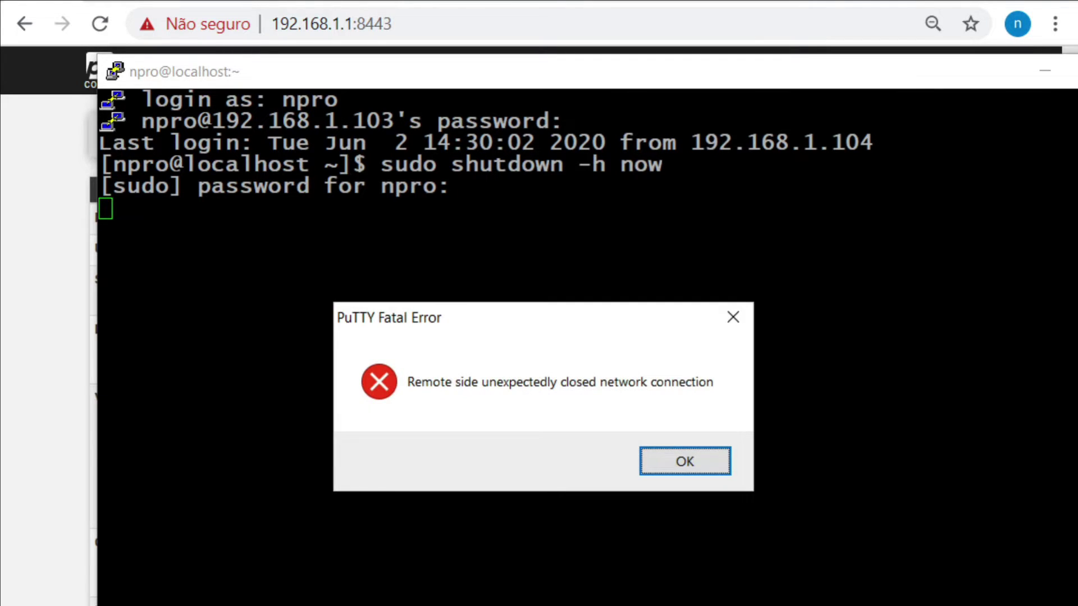
- Dismiss the PuTTY connection error and close the inactive session window
click(645, 470)
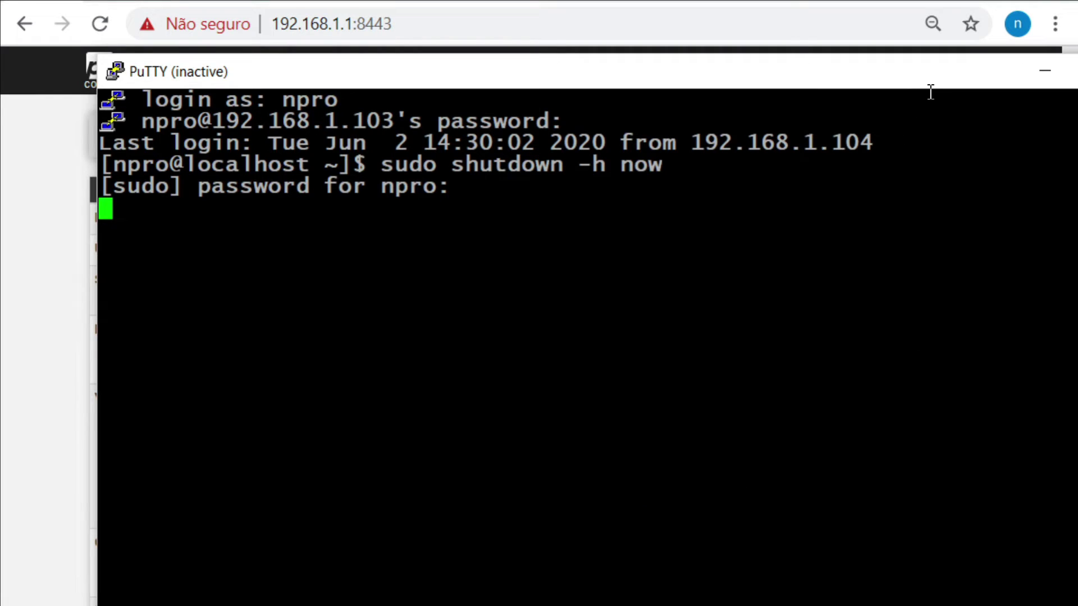
drag(926, 70, 868, 71)
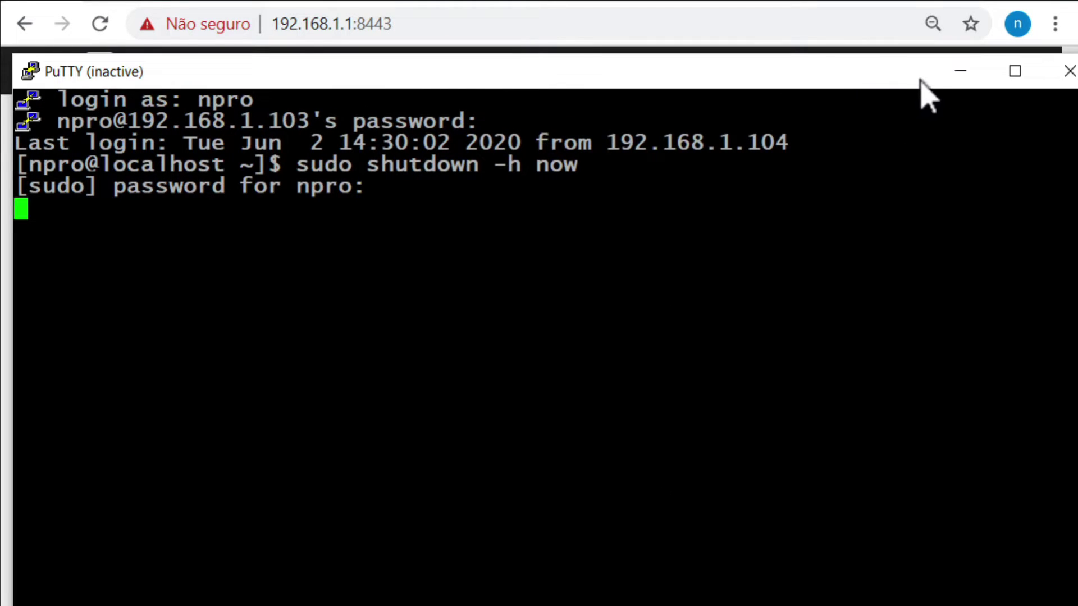
click(1063, 73)
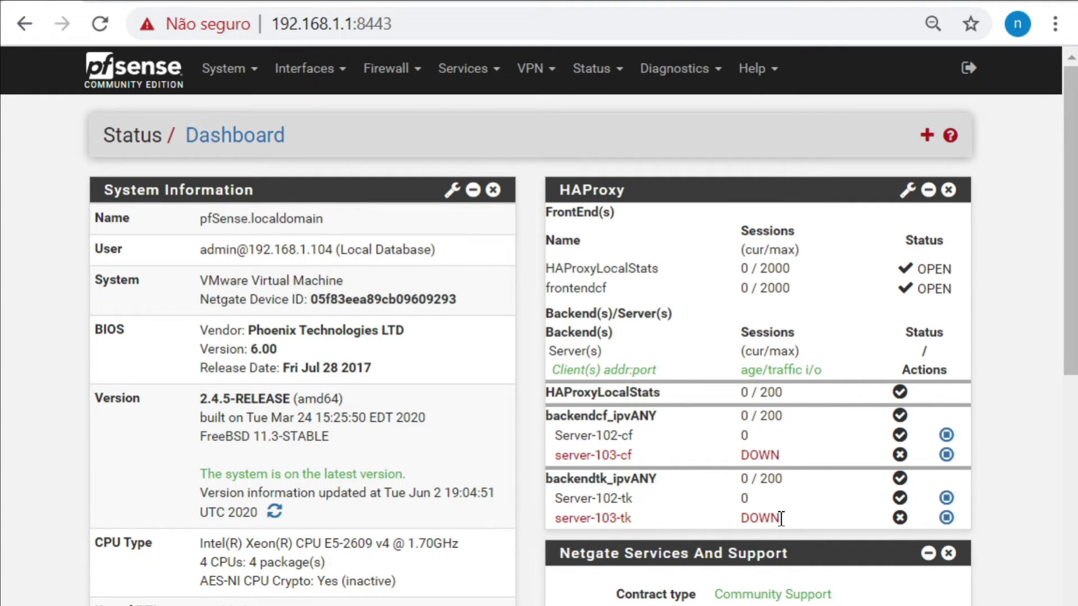
- Check the backend server statuses in the HAProxy widget and view the app1.nwpro.tk test page
drag(780, 516, 517, 210)
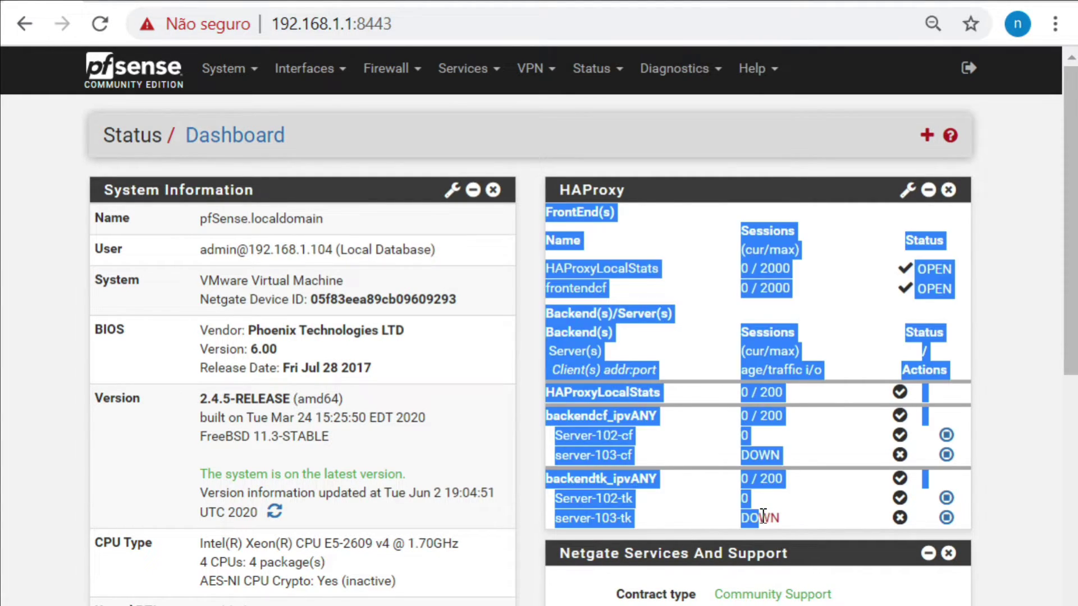
click(518, 210)
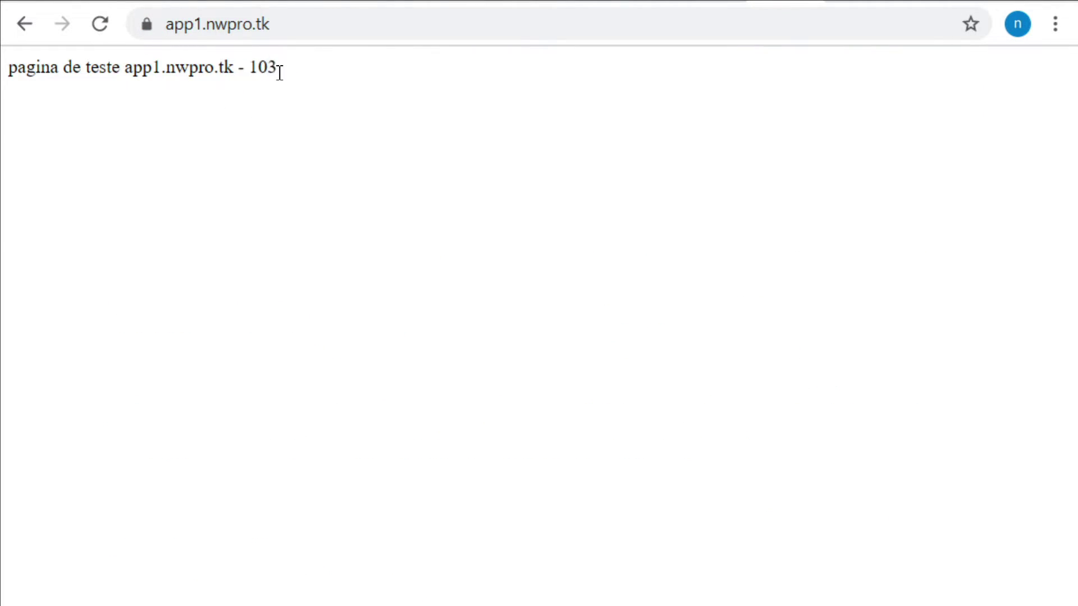
drag(280, 73, 285, 75)
click(285, 76)
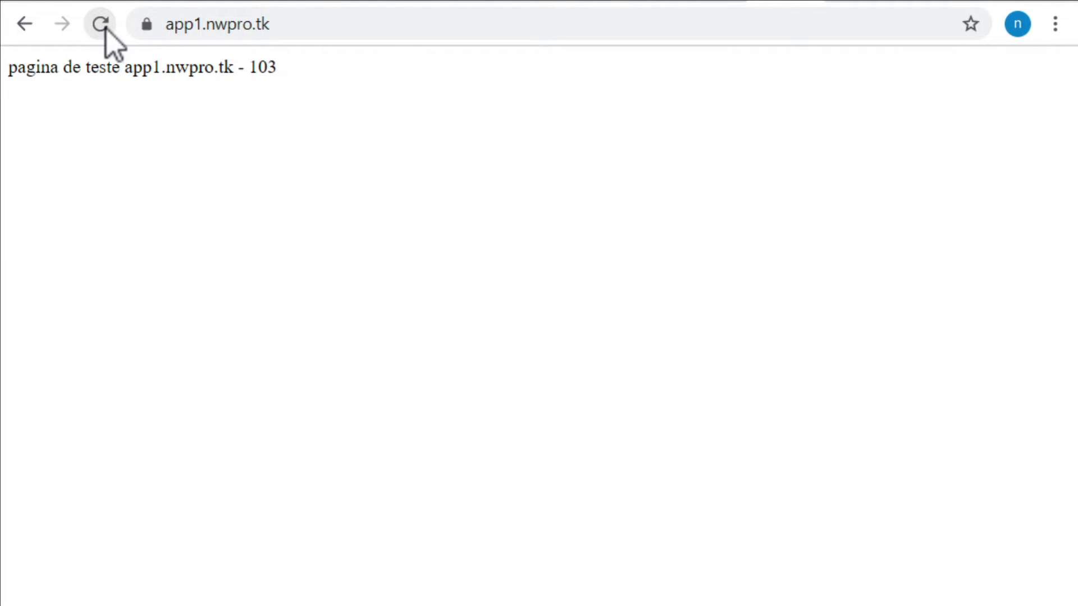
- Change the browser address to app1.nwpro.cf and load that test page
click(321, 27)
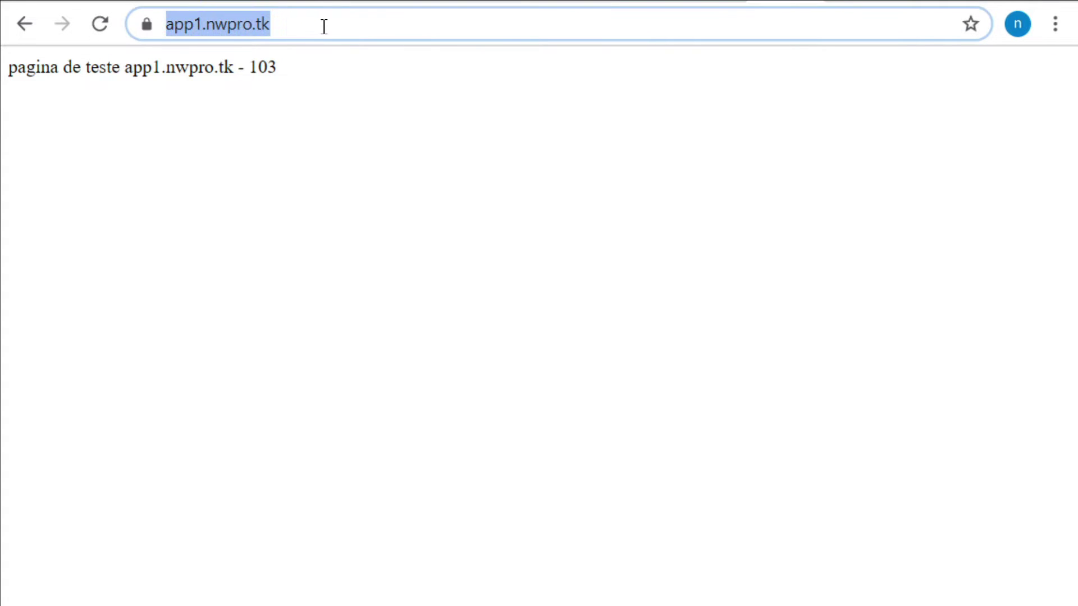
click(338, 24)
key(BackSpace)
key(BackSpace)
text(cf)
key(Return)
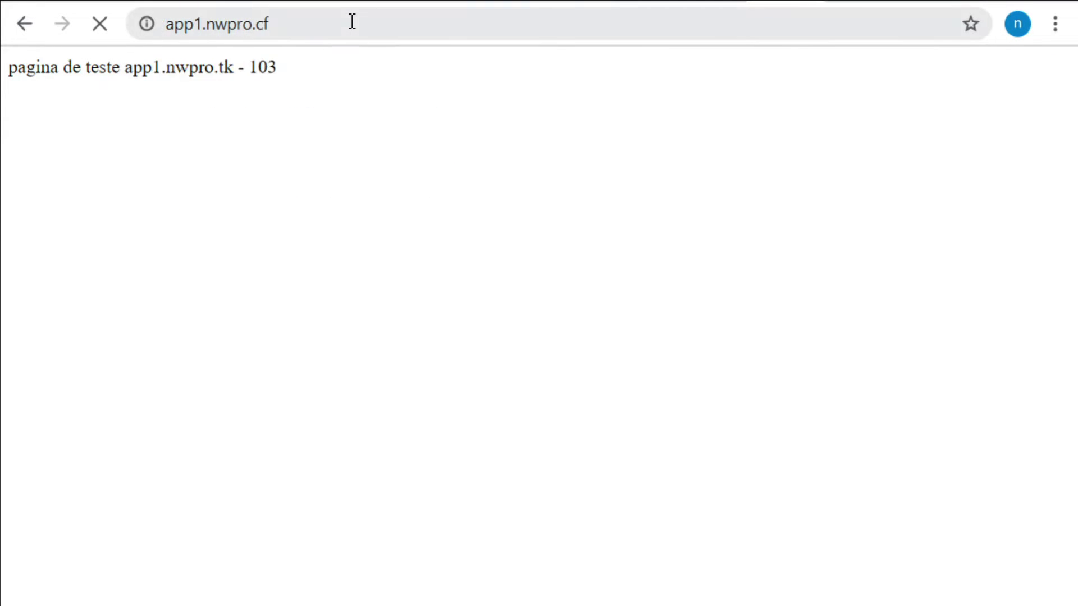
click(349, 21)
key(Escape)
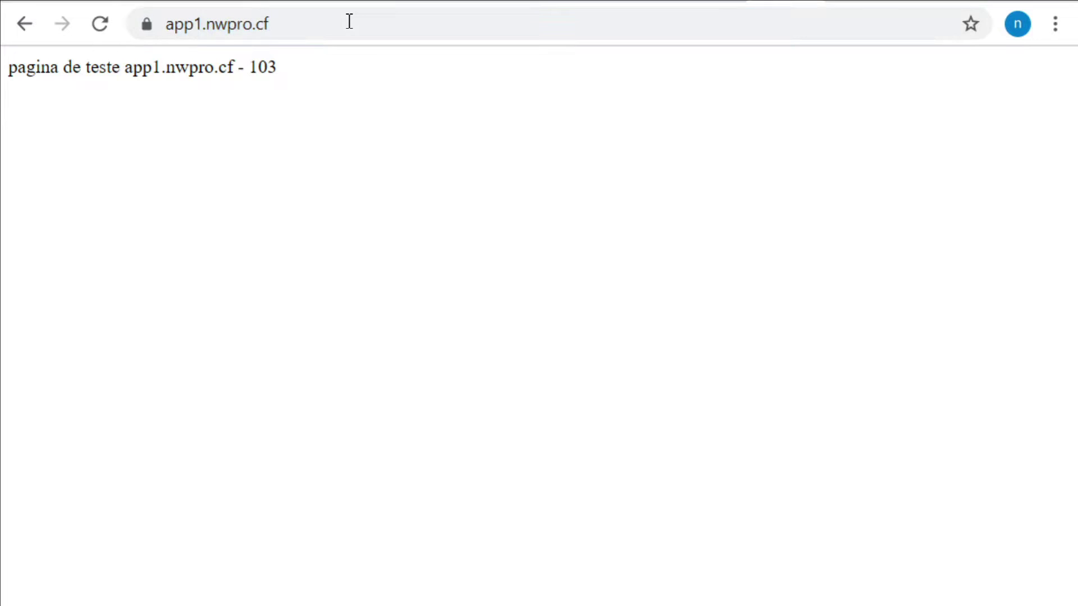
click(351, 20)
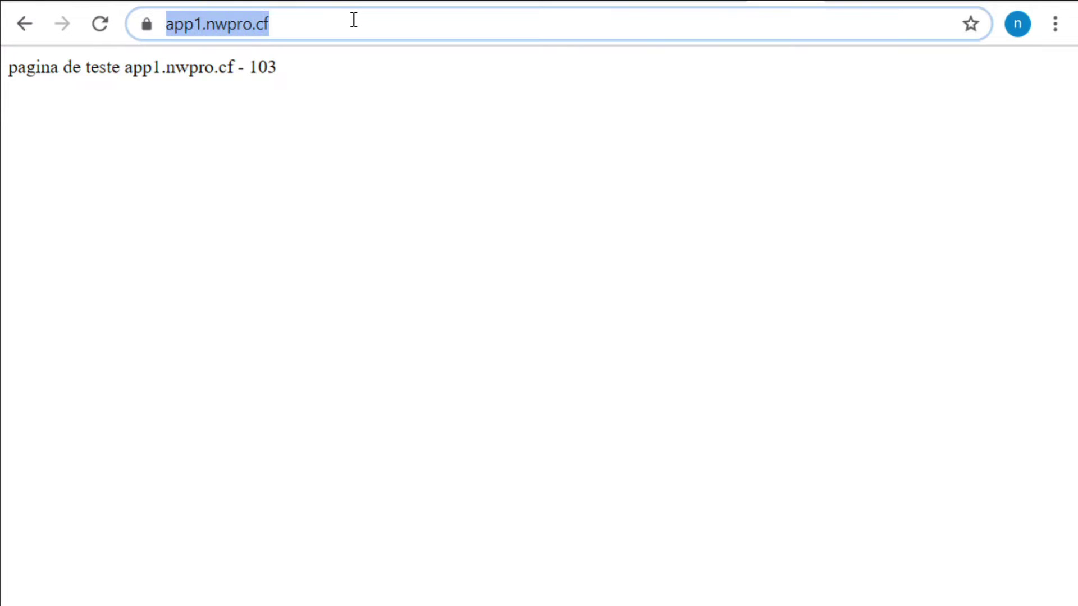
click(387, 21)
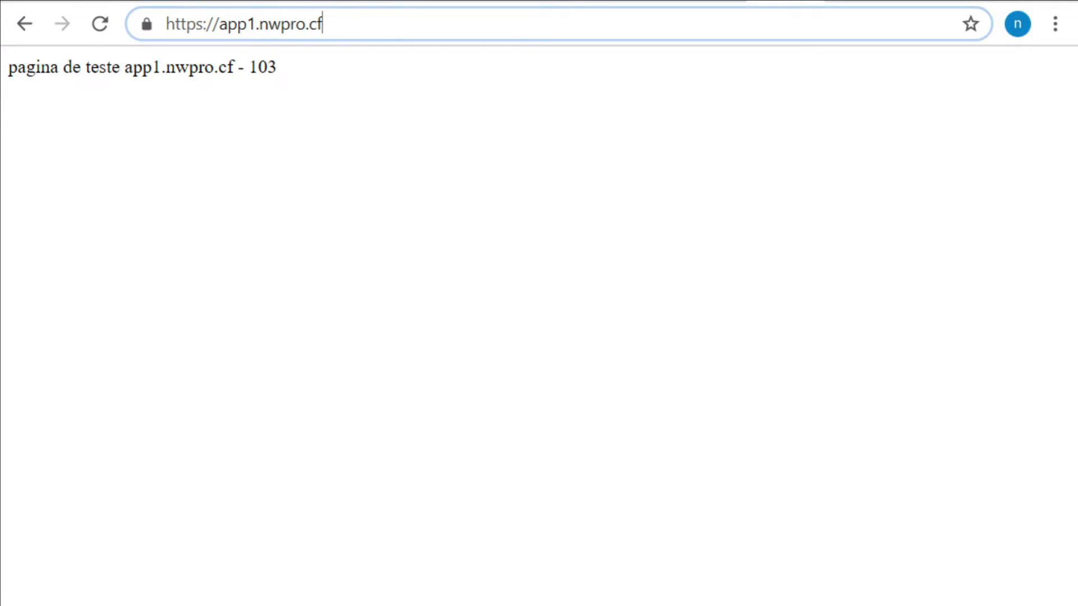
- Find and launch Firefox through the Windows search
key(super)
text(firewall)
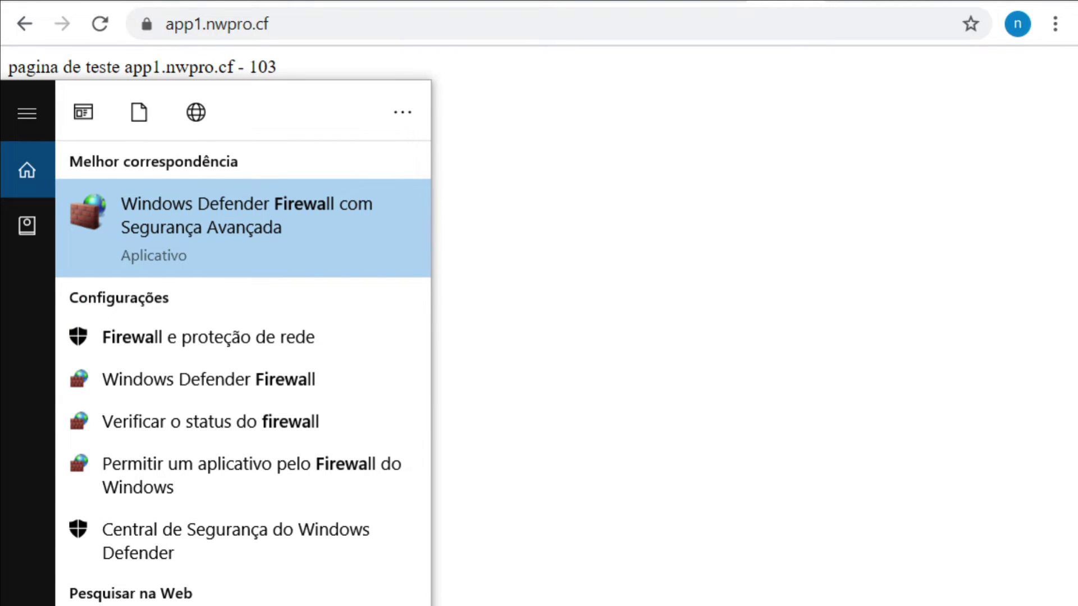
key(BackSpace)
key(BackSpace)
key(BackSpace)
key(BackSpace)
key(Return)
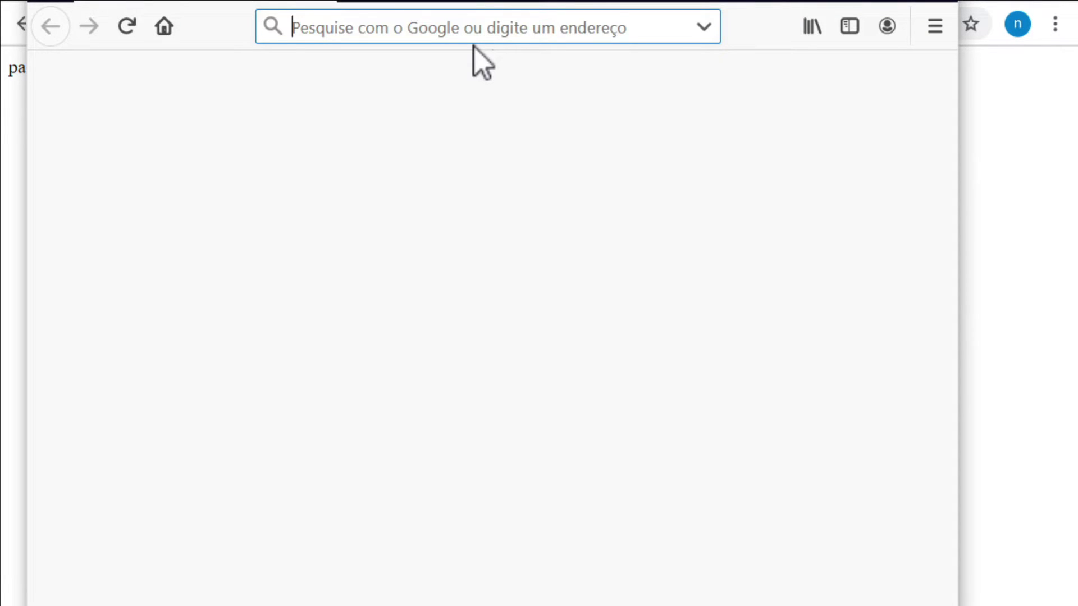
text(https)
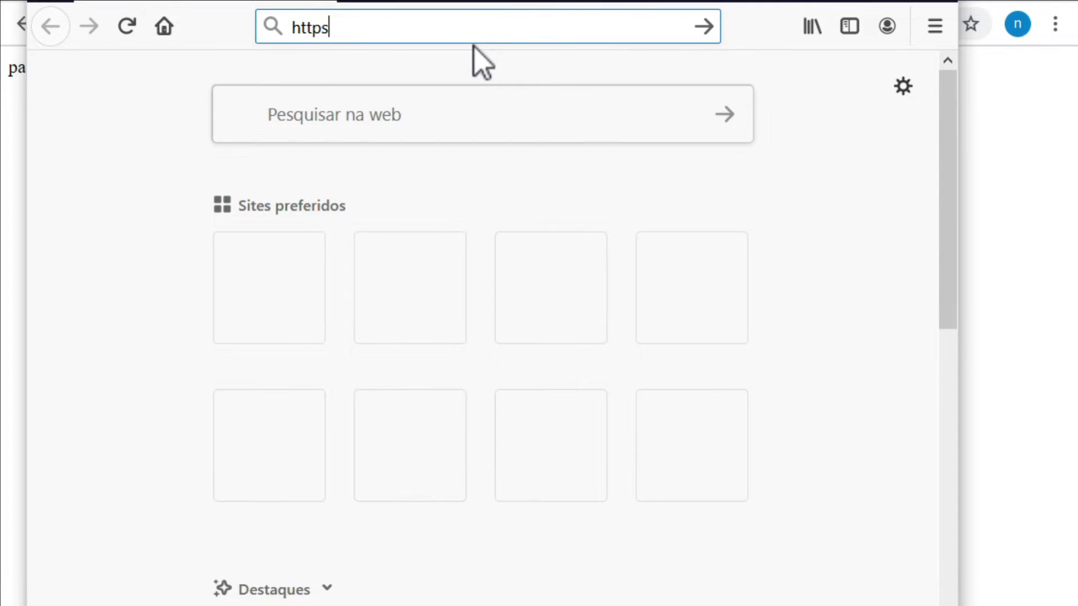
text(://)
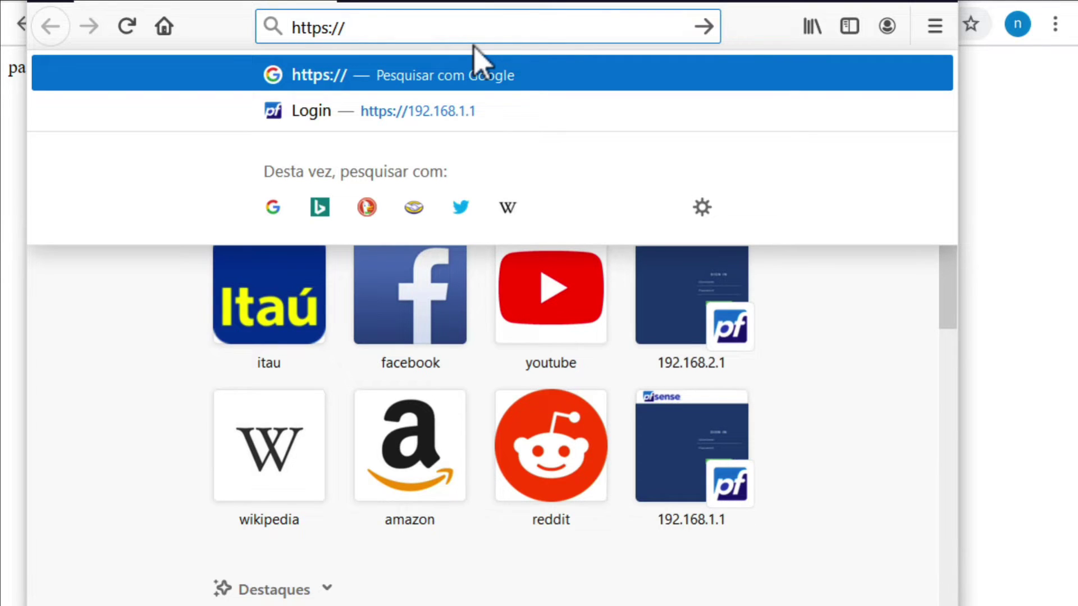
text(app2)
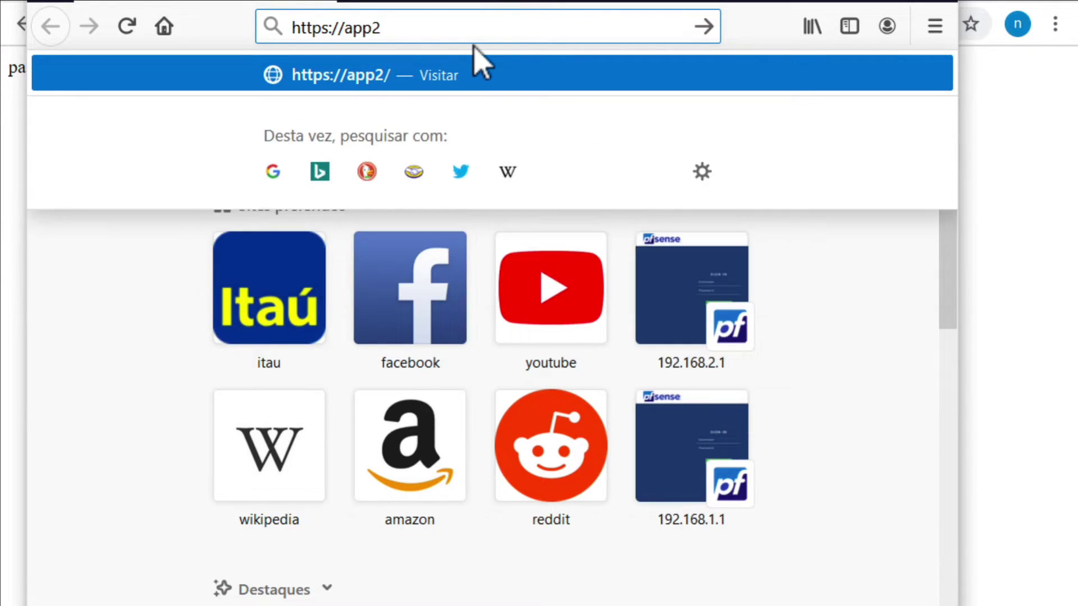
key(BackSpace)
text(1.nwpro)
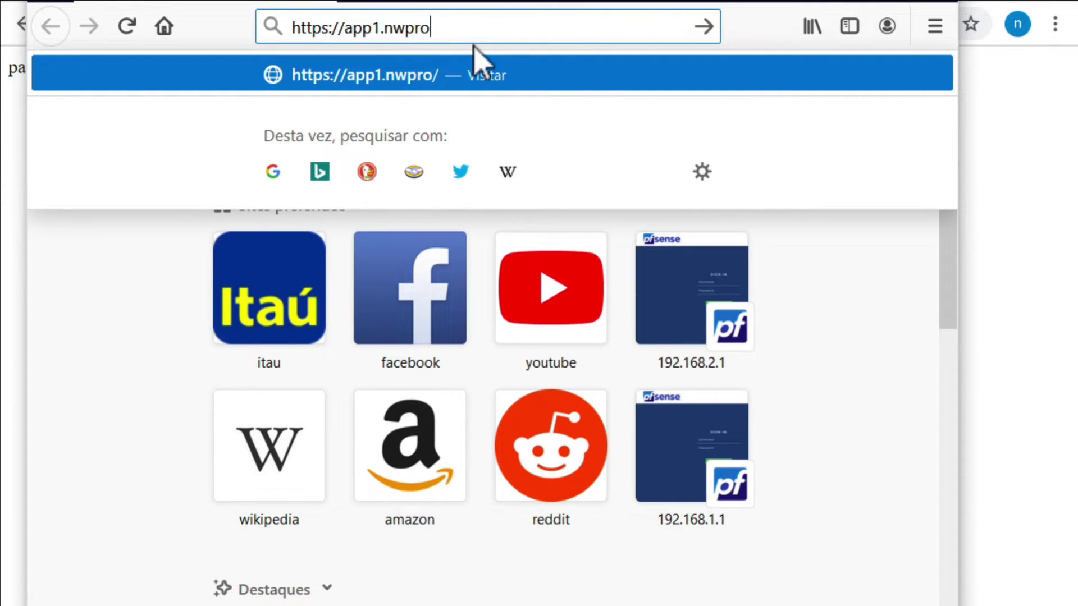
text(.cf)
key(Return)
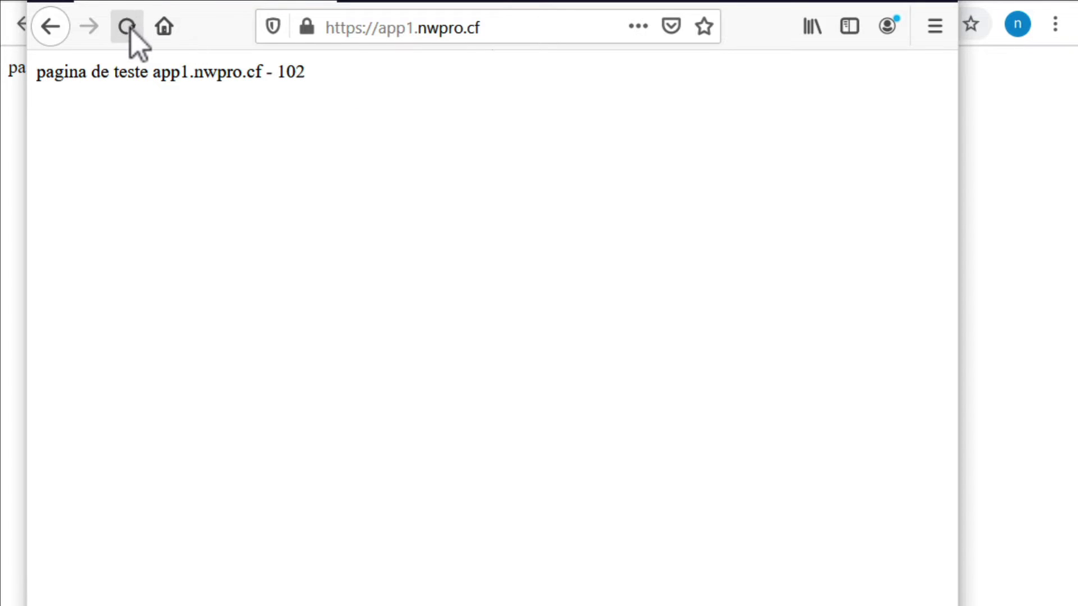
click(129, 26)
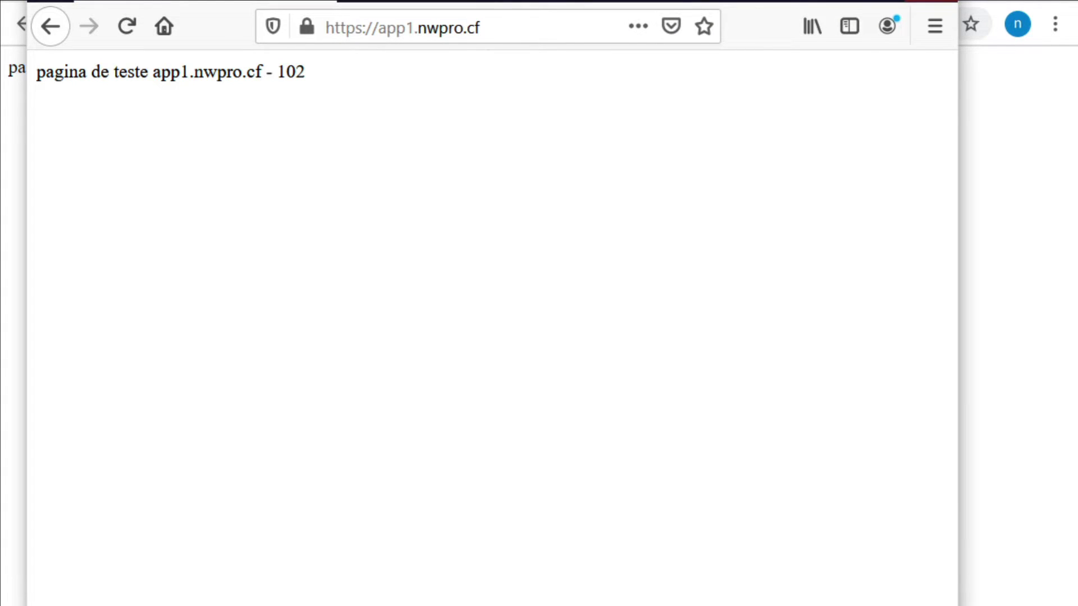
- Switch back to Chrome, reload the app1.nwpro.cf page, and return to the pfSense dashboard
key(alt+Tab)
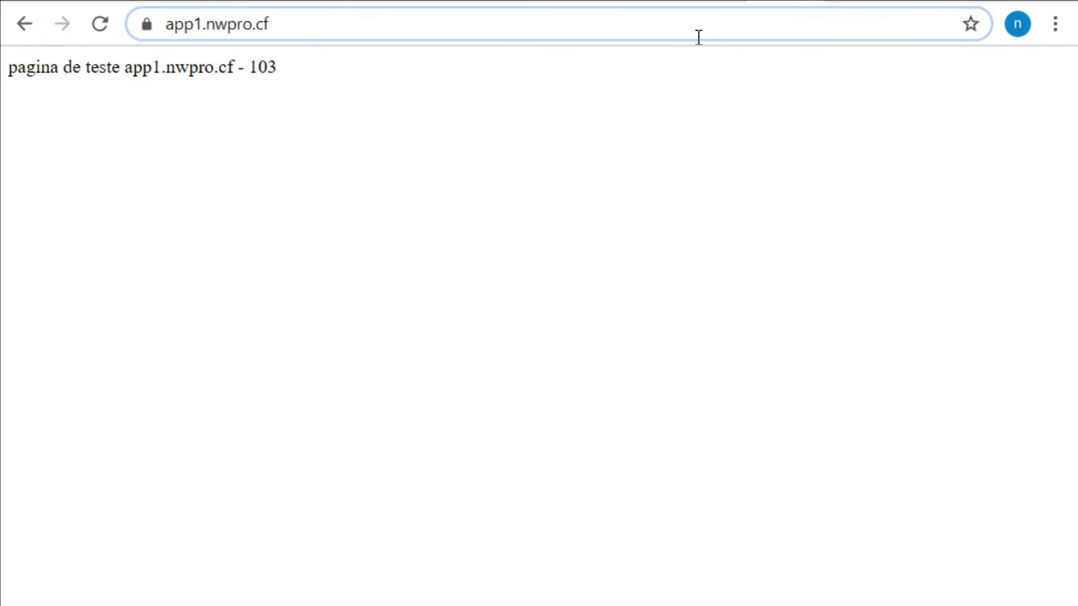
click(97, 25)
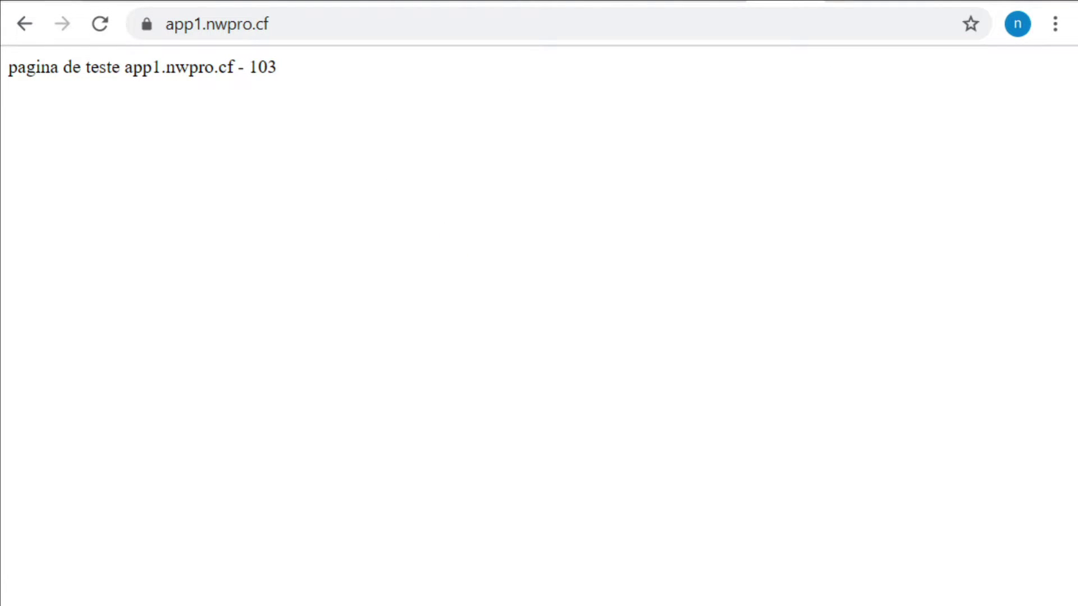
key(alt+Tab)
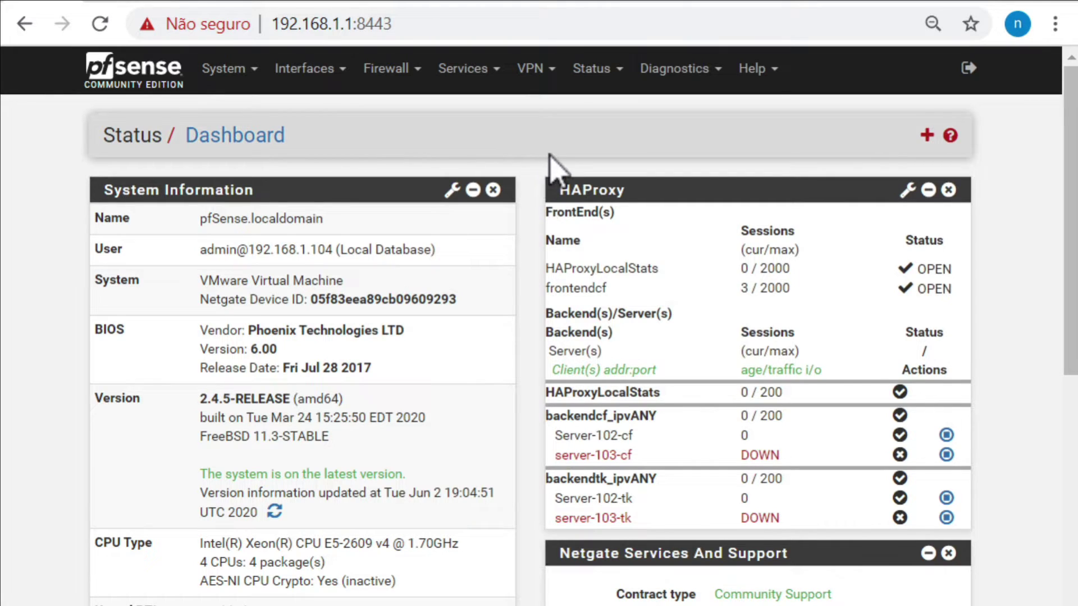
- Disable the frontendcf frontend in the HAProxy service and apply the changes
click(476, 68)
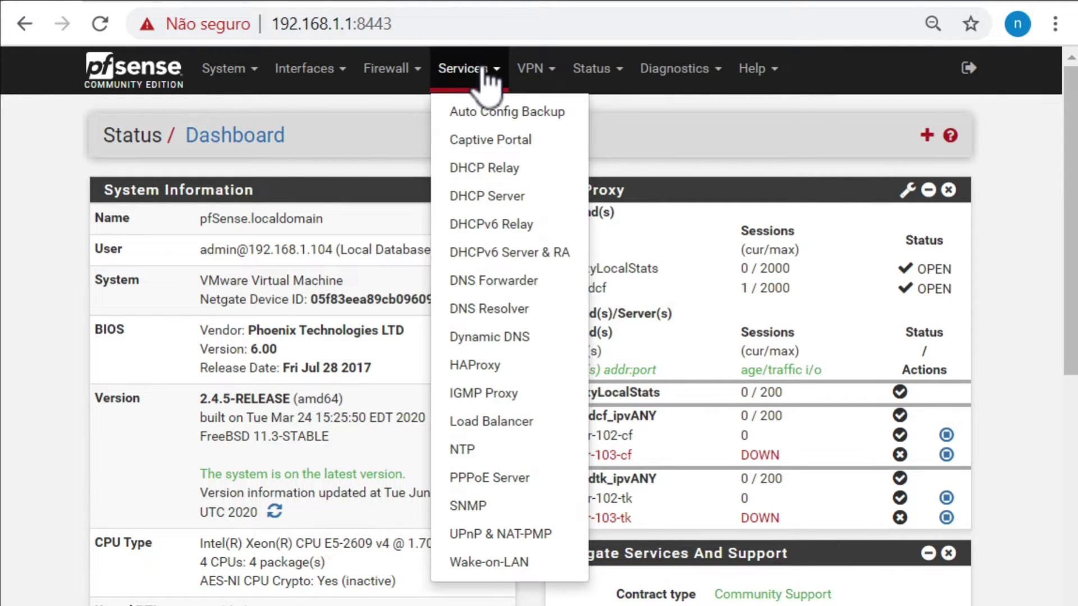
click(475, 365)
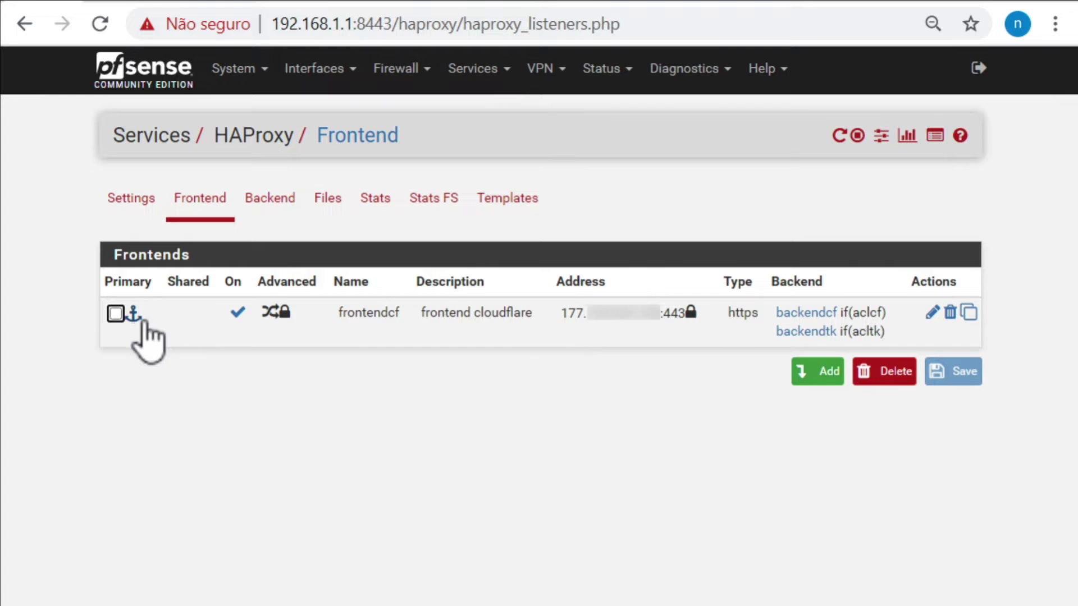
click(238, 313)
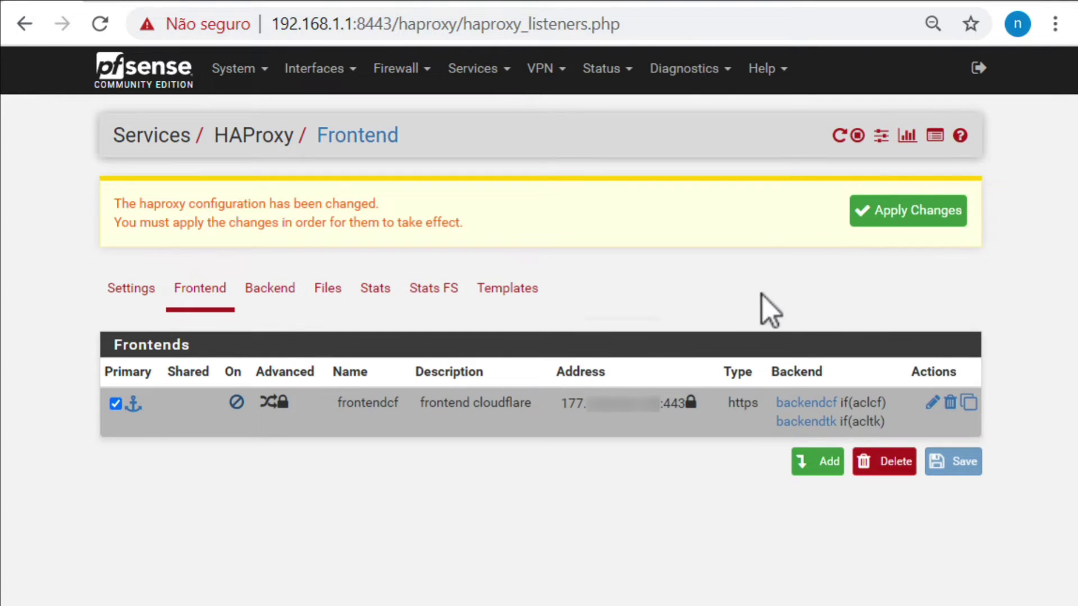
click(879, 226)
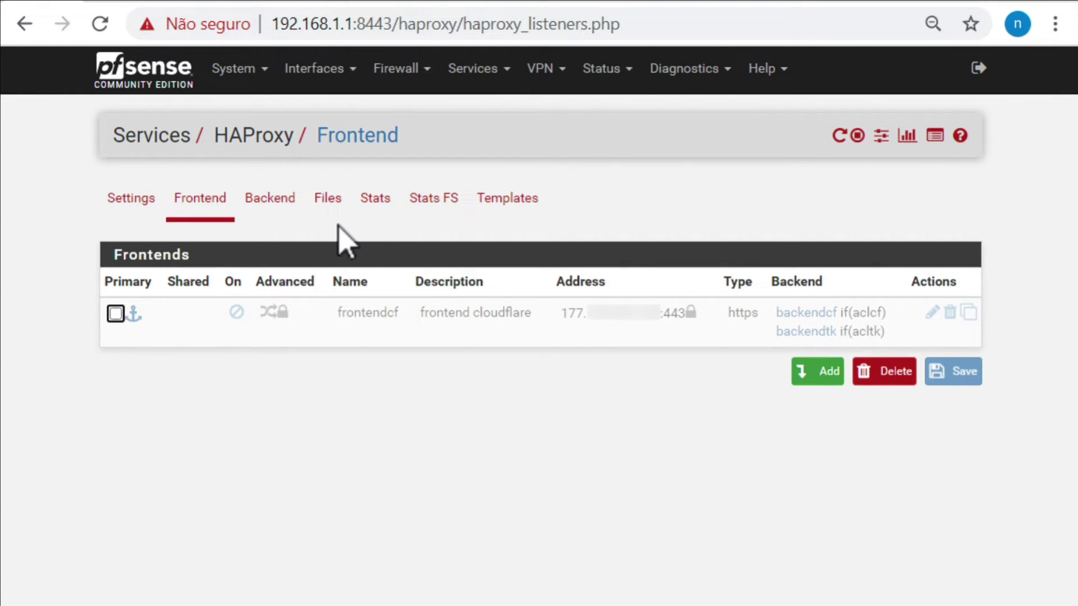
- Start a new HAProxy backend server pool and name it backendacme
click(282, 216)
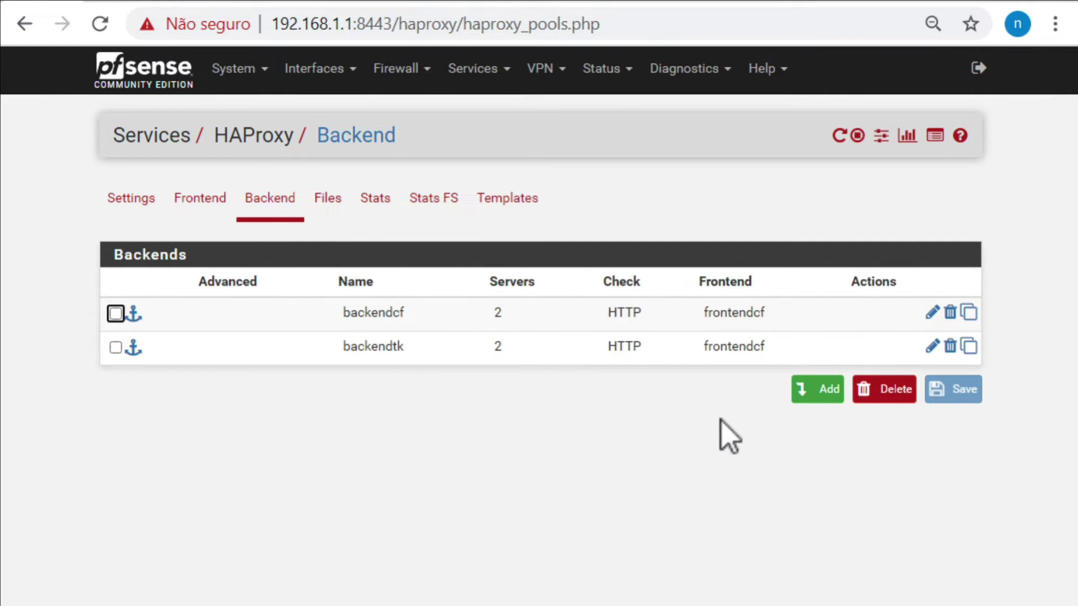
click(831, 396)
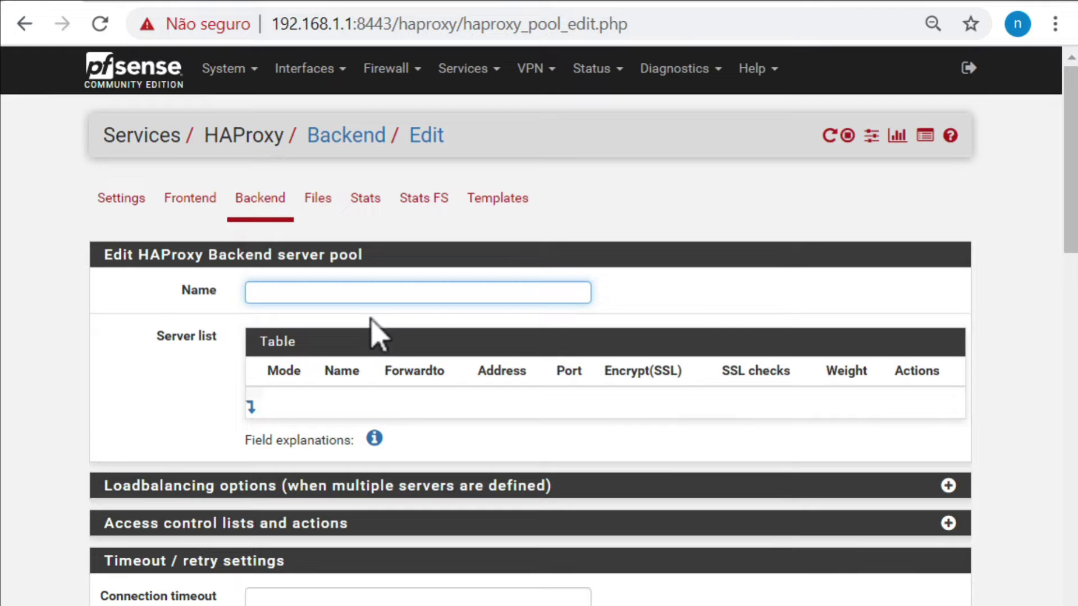
click(382, 292)
text(ba)
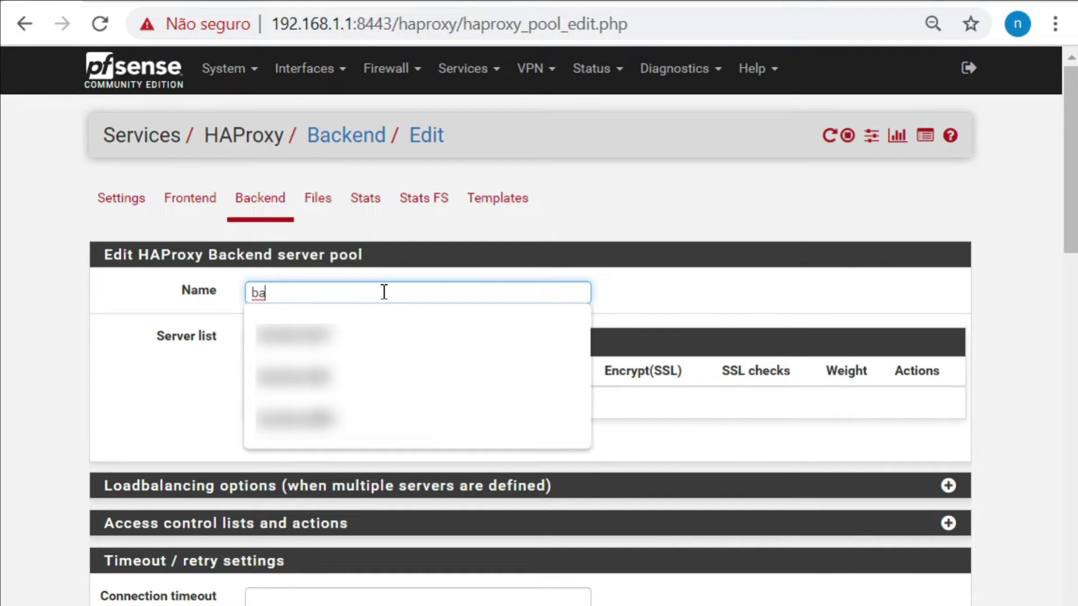
text(ckendacme)
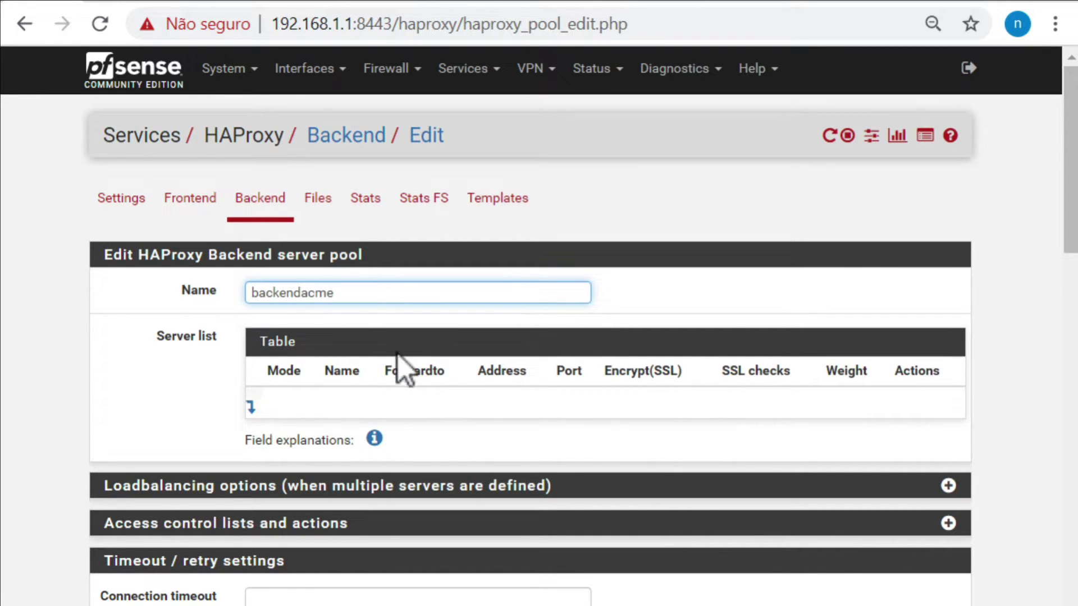
- Add a server entry to the backendacme server list and name it Server-105-acme
click(251, 406)
click(440, 438)
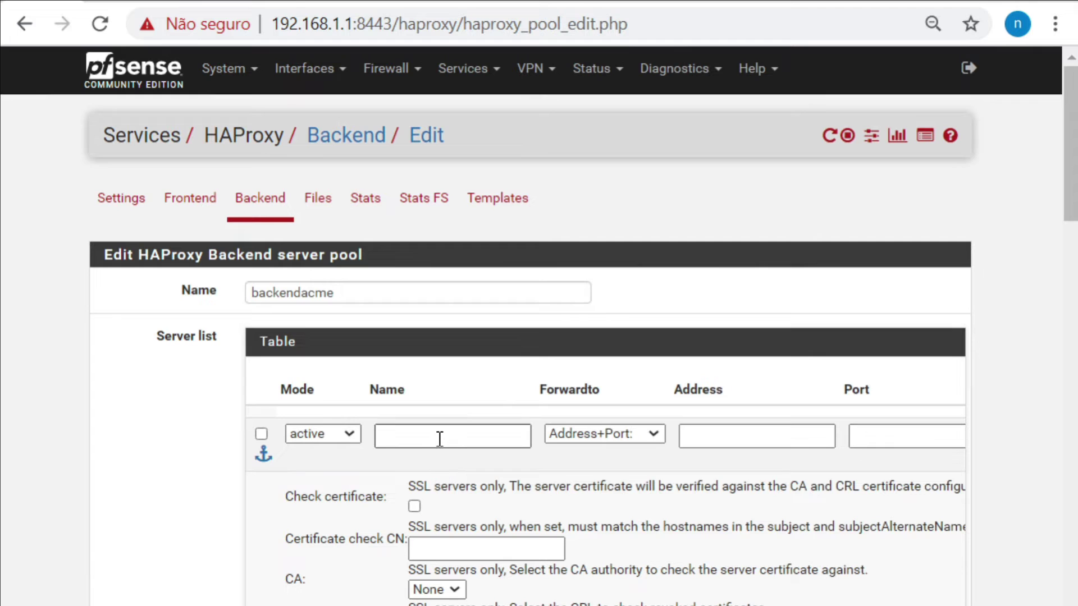
text(see)
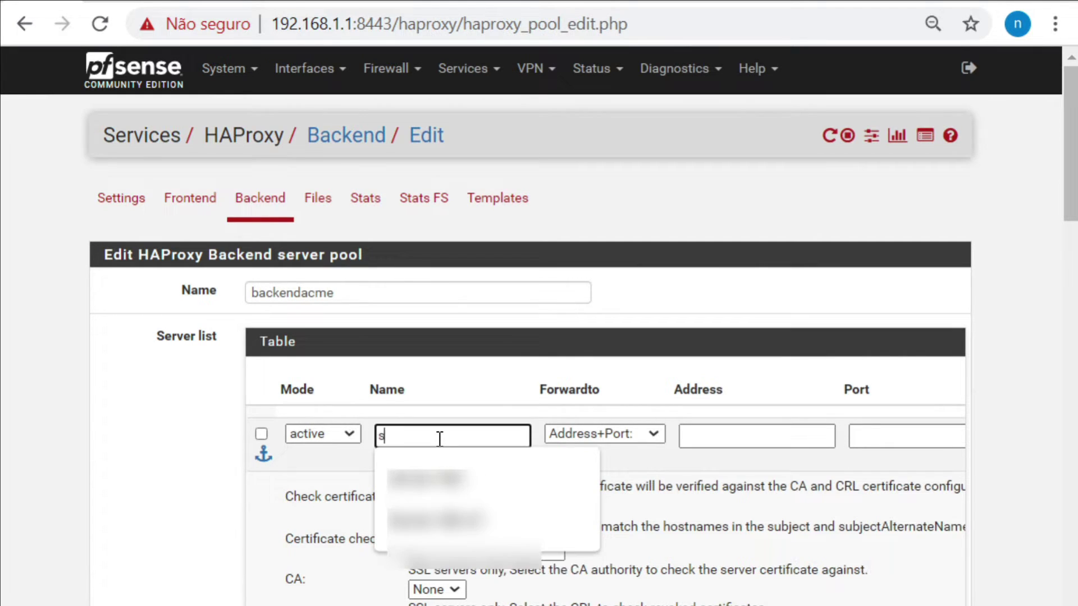
key(BackSpace)
key(Down)
key(Down)
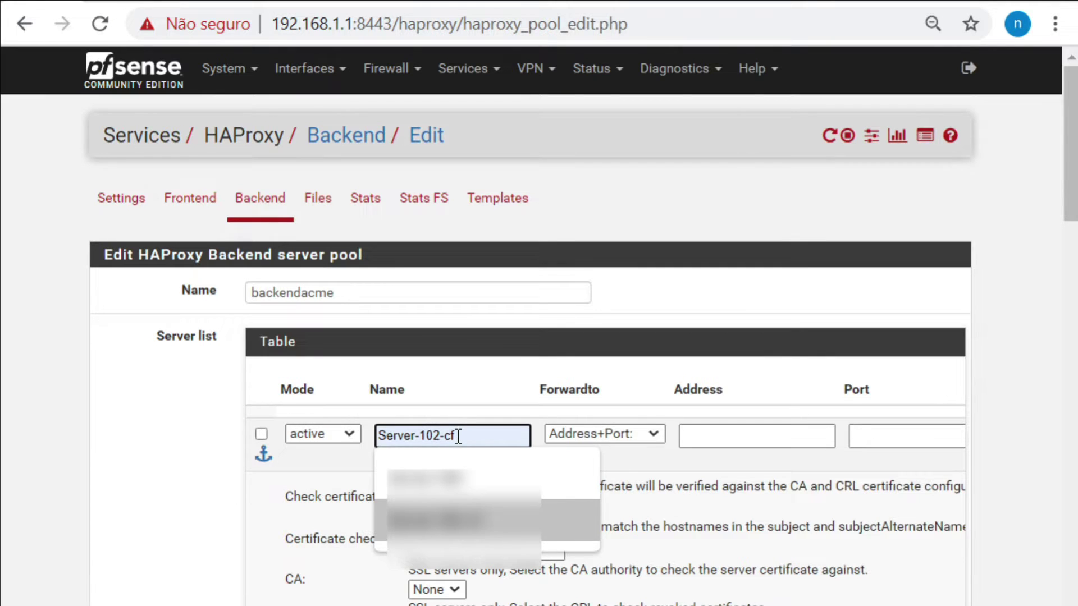
text(\)
key(BackSpace)
key(Down)
key(Down)
key(Return)
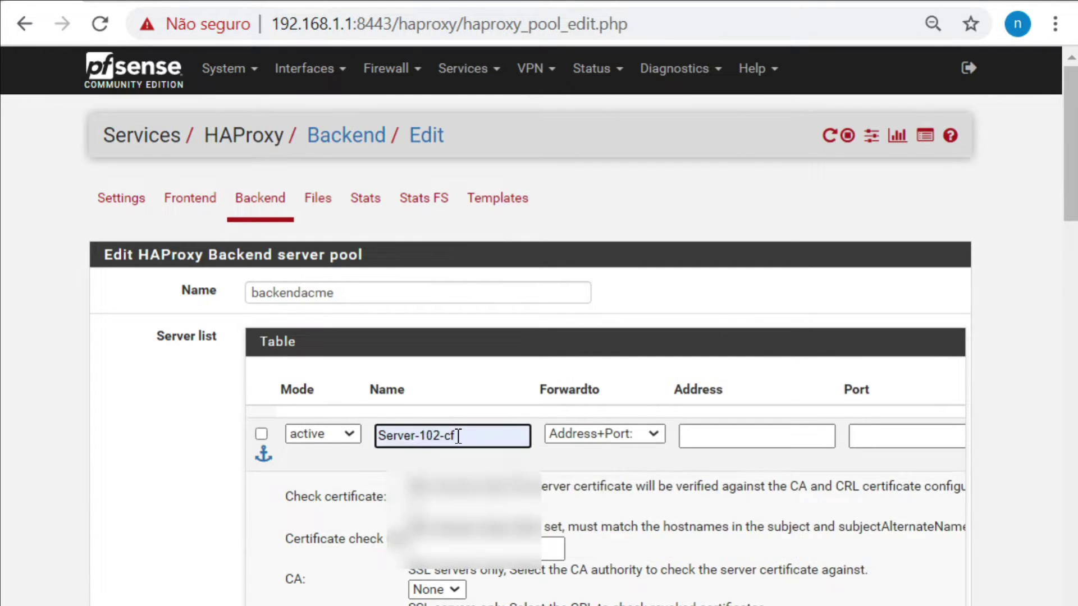
key(BackSpace)
key(BackSpace)
key(BackSpace)
key(BackSpace)
text(5)
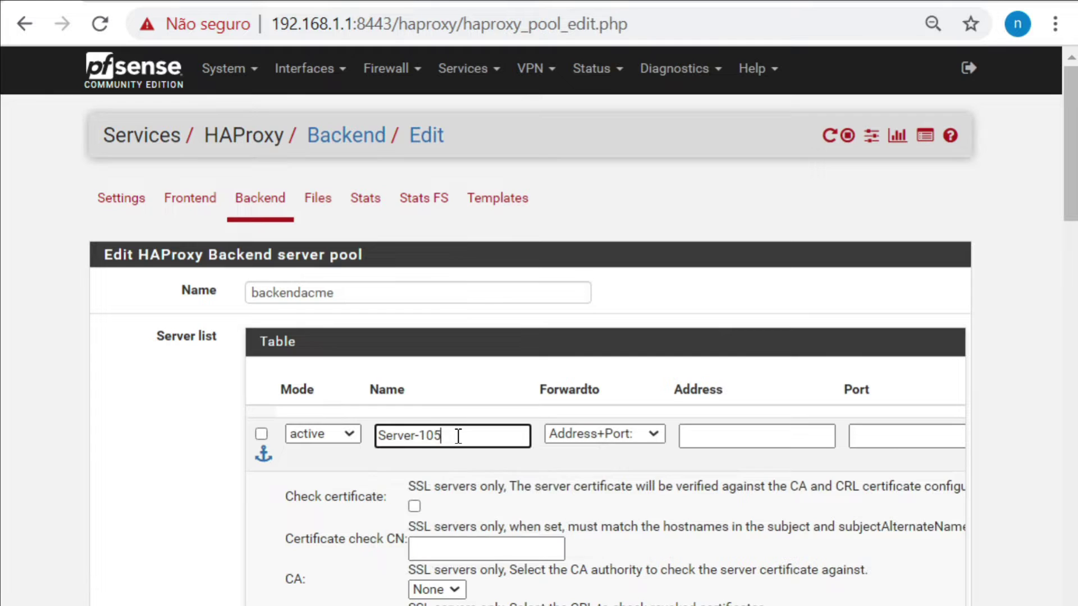
text(-acme)
- Set the server's address to 192.168.1.105 and port to 443, with SSL encryption and SSL checks enabled
click(791, 441)
text(1)
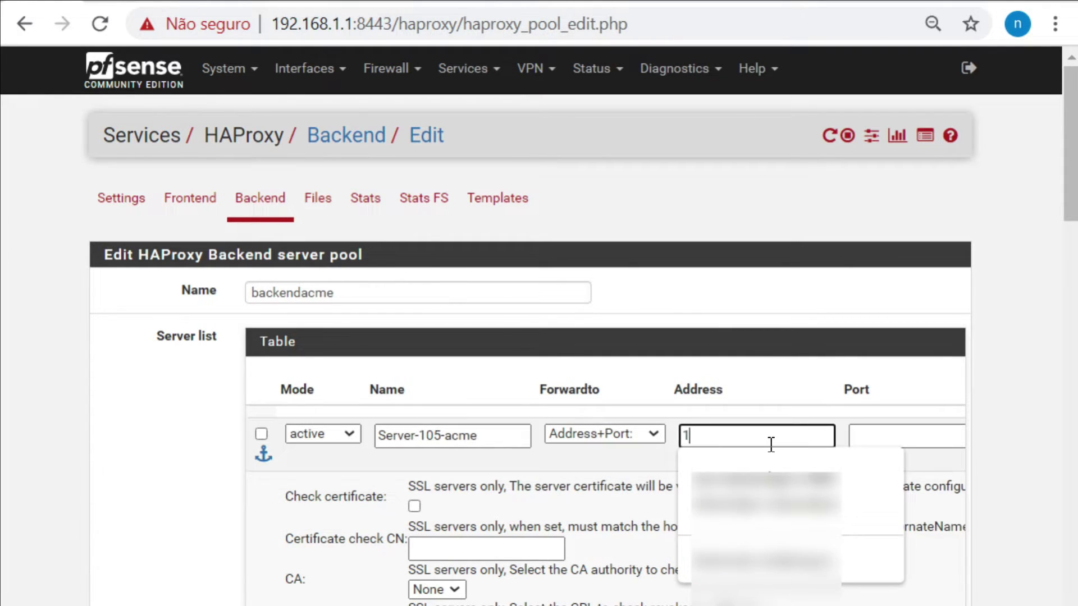
text(92.168)
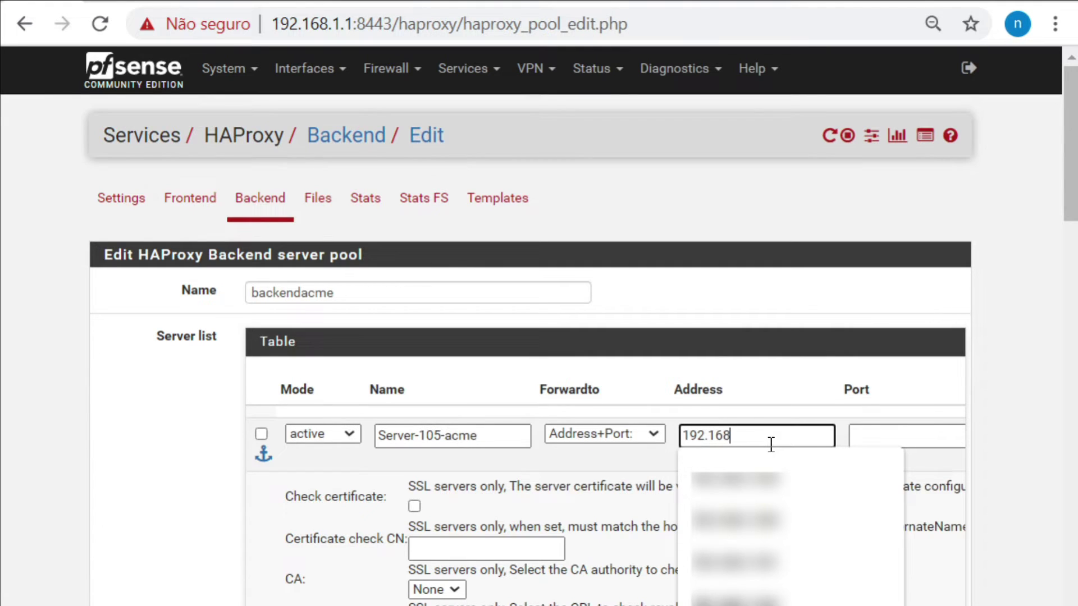
text(.0.)
text(1)
text(.105)
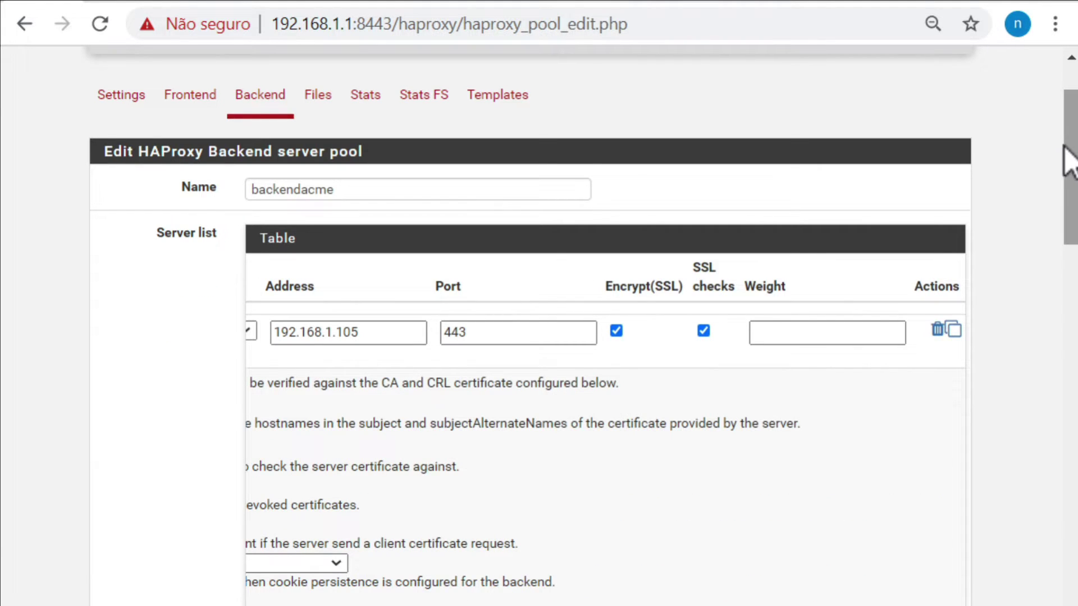
drag(1070, 163, 1053, 221)
drag(671, 521, 377, 524)
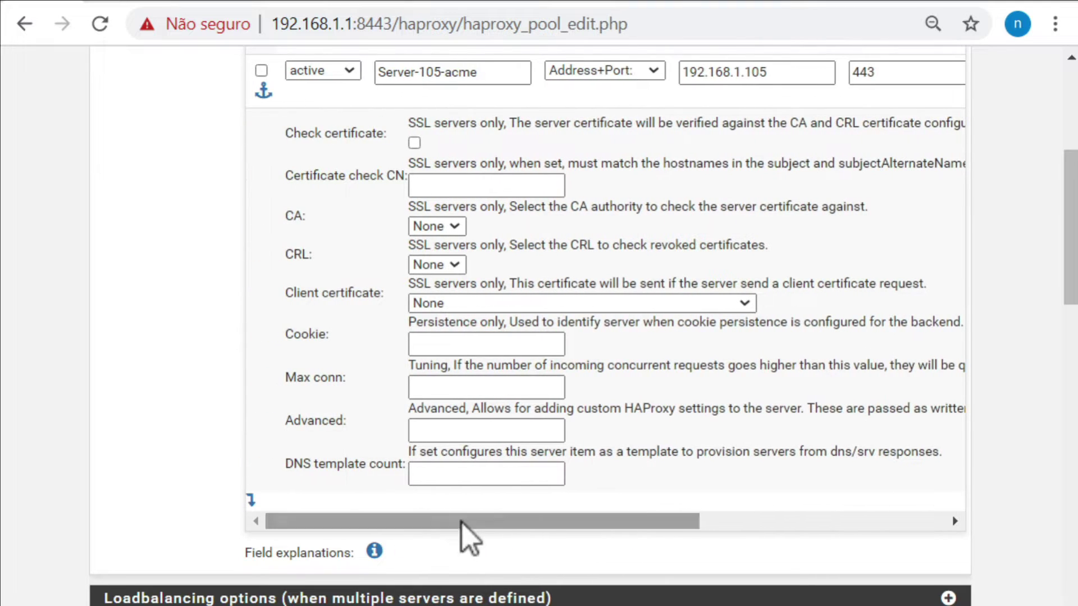
- Save the backendacme pool and apply the HAProxy configuration changes
drag(1064, 258, 1037, 605)
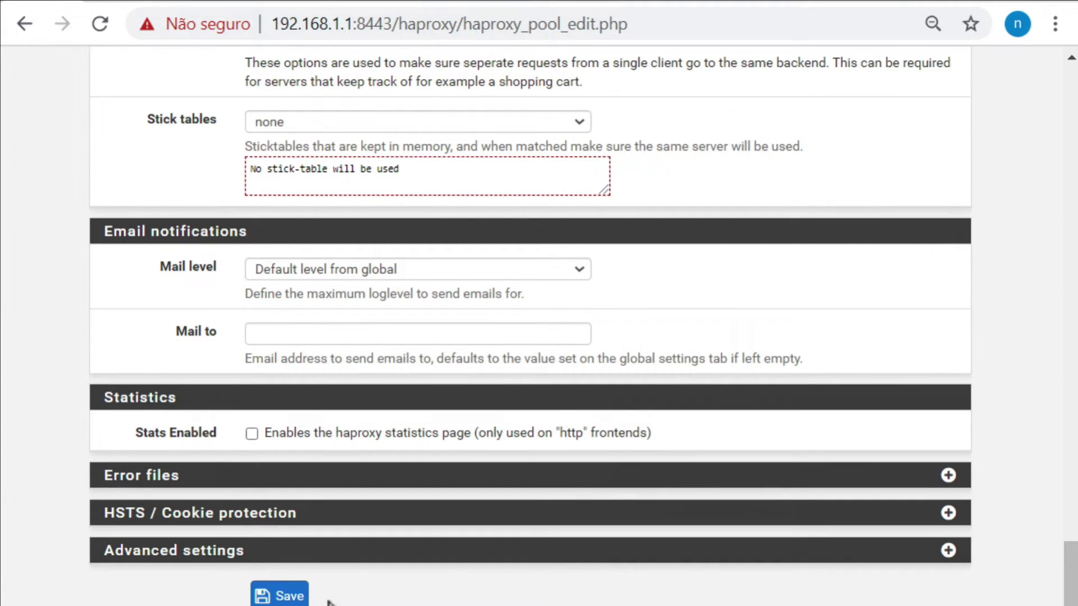
click(284, 595)
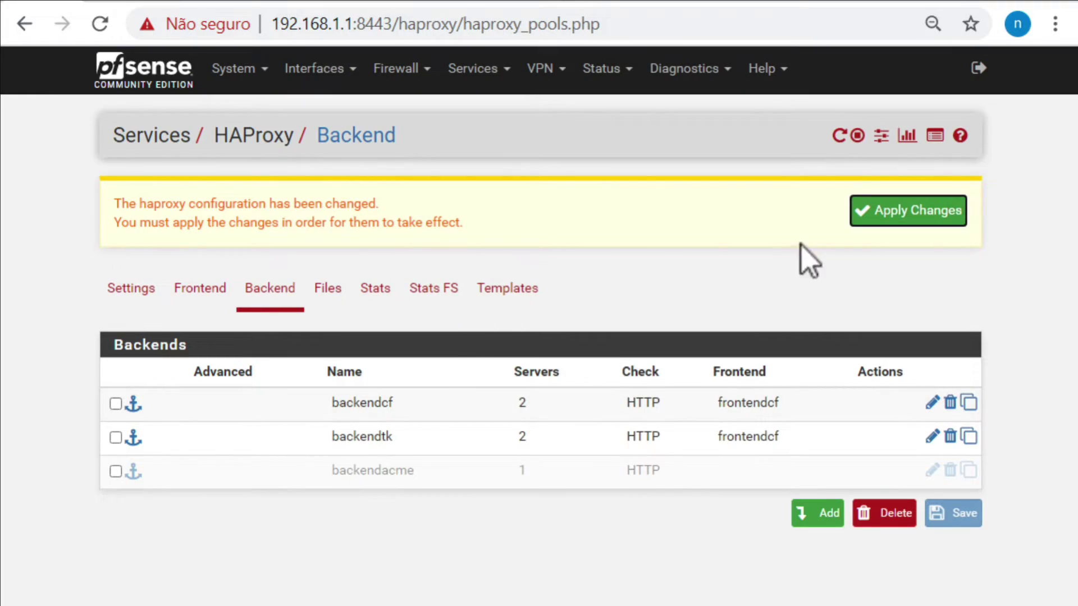
click(898, 221)
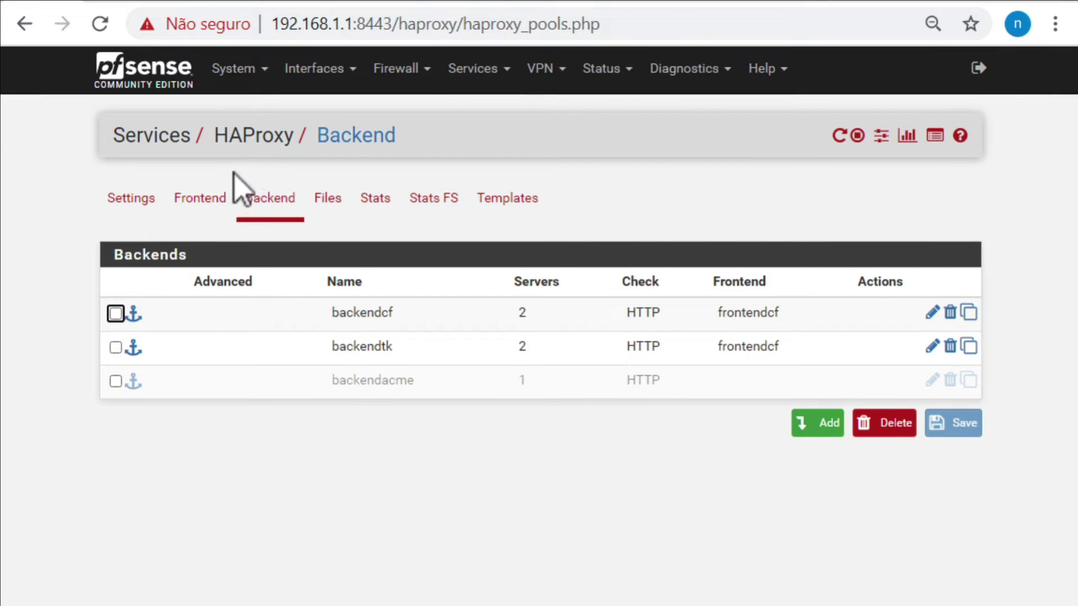
- Go to the WAN firewall rules and duplicate the rule that allows HTTPS (443) to the WAN address
click(409, 84)
click(414, 167)
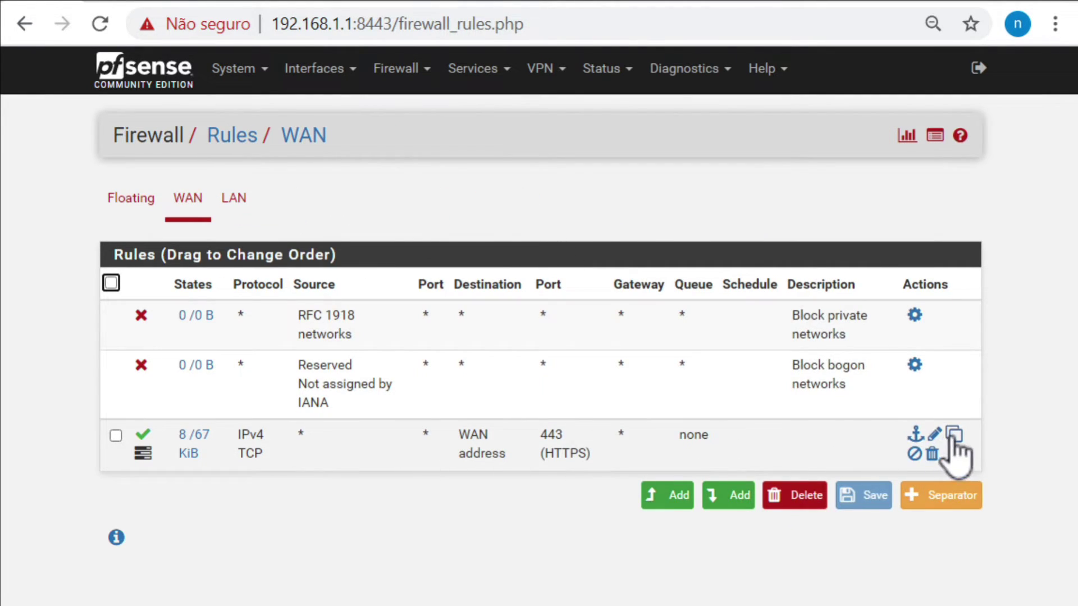
click(952, 434)
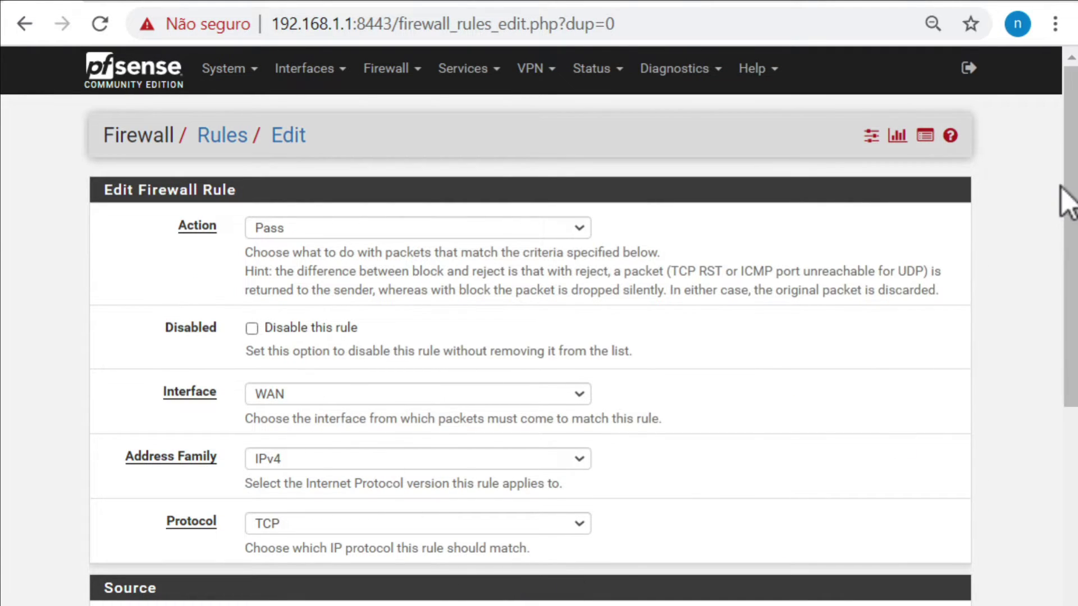
- Set the copied rule's destination port range to HTTP (80), save the rule and apply the firewall changes
scroll(1061, 279, down, 5)
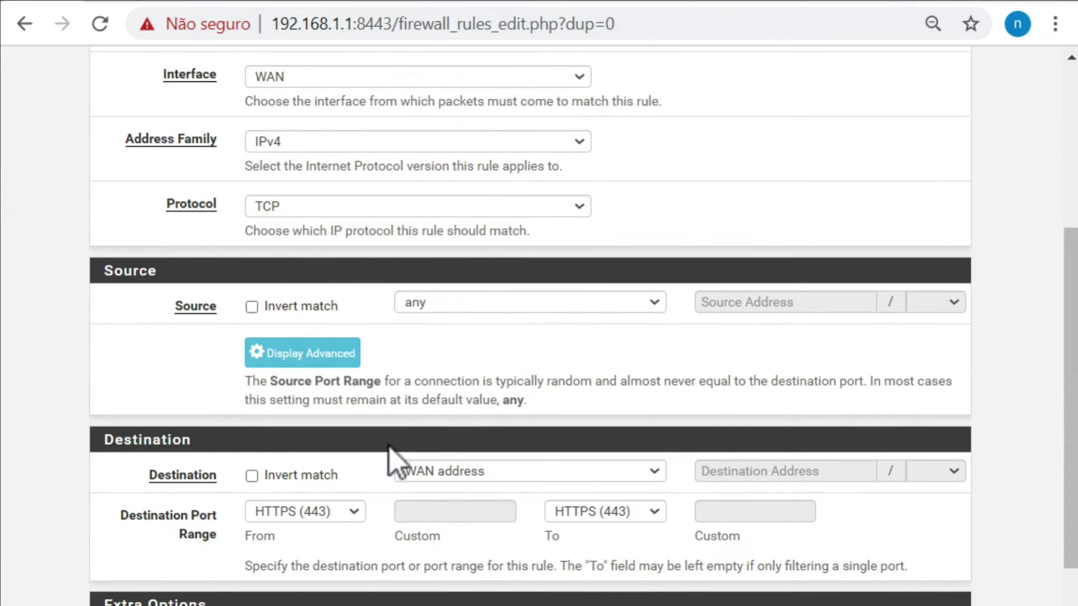
click(338, 516)
scroll(311, 364, down, 1)
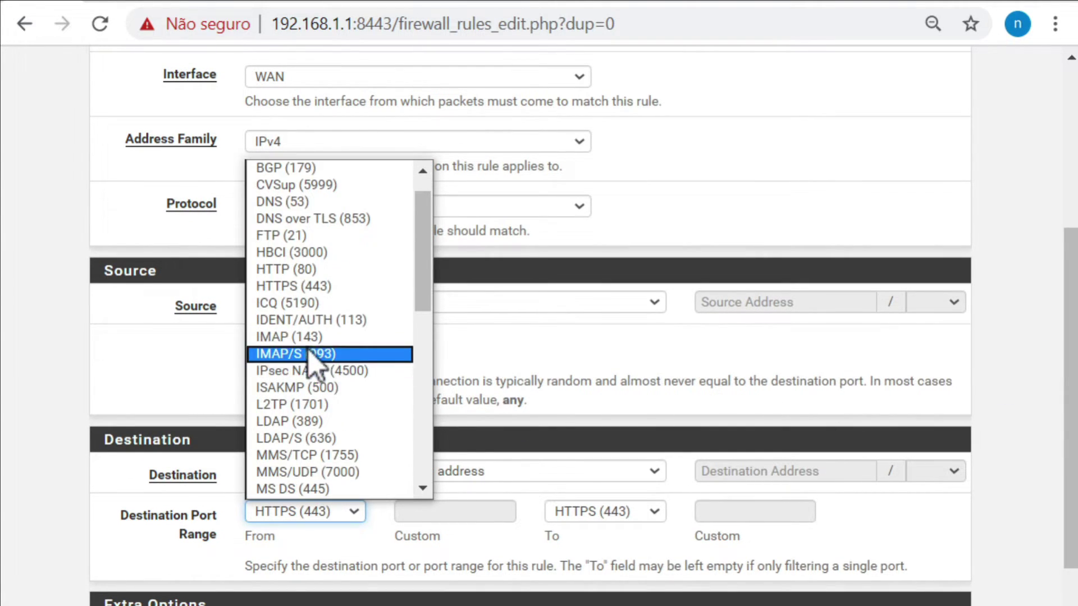
click(313, 270)
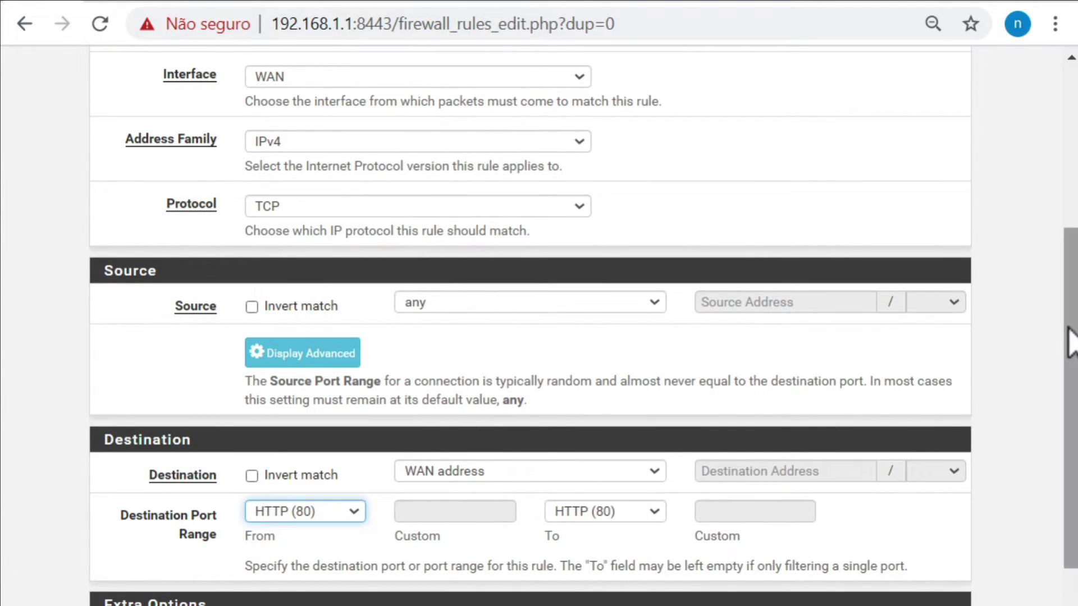
scroll(1039, 550, down, 4)
click(286, 603)
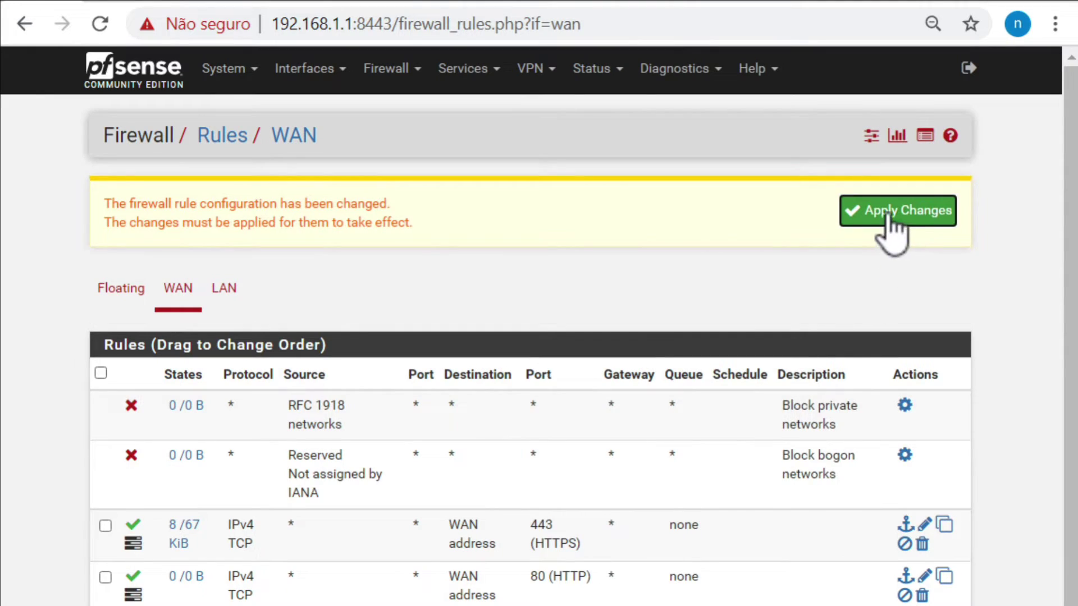
click(873, 209)
- Disable the webConfigurator redirect rule in the advanced admin access settings and save
click(224, 70)
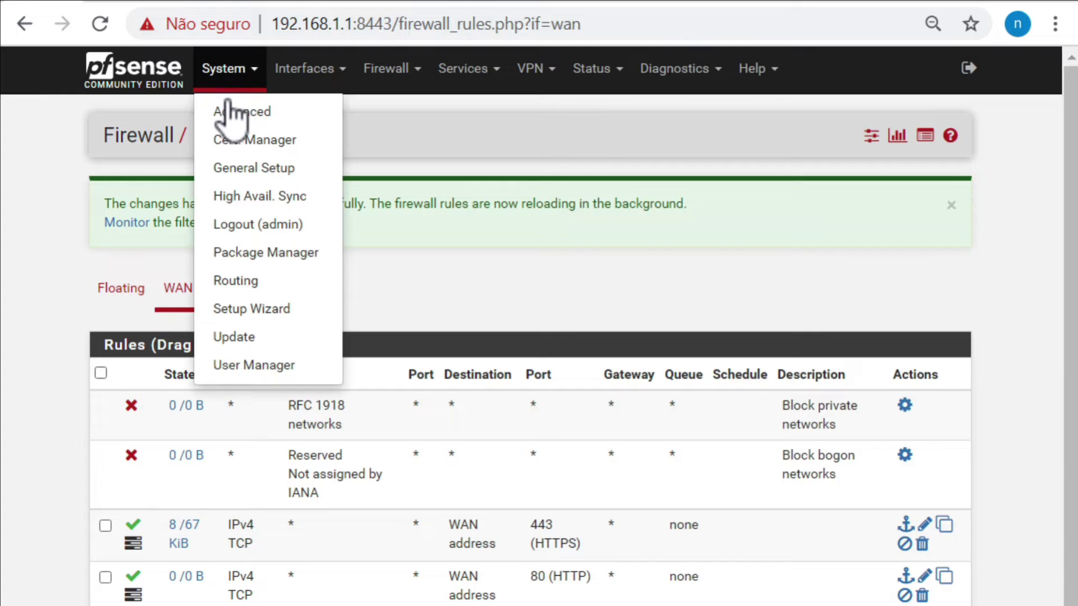
click(230, 111)
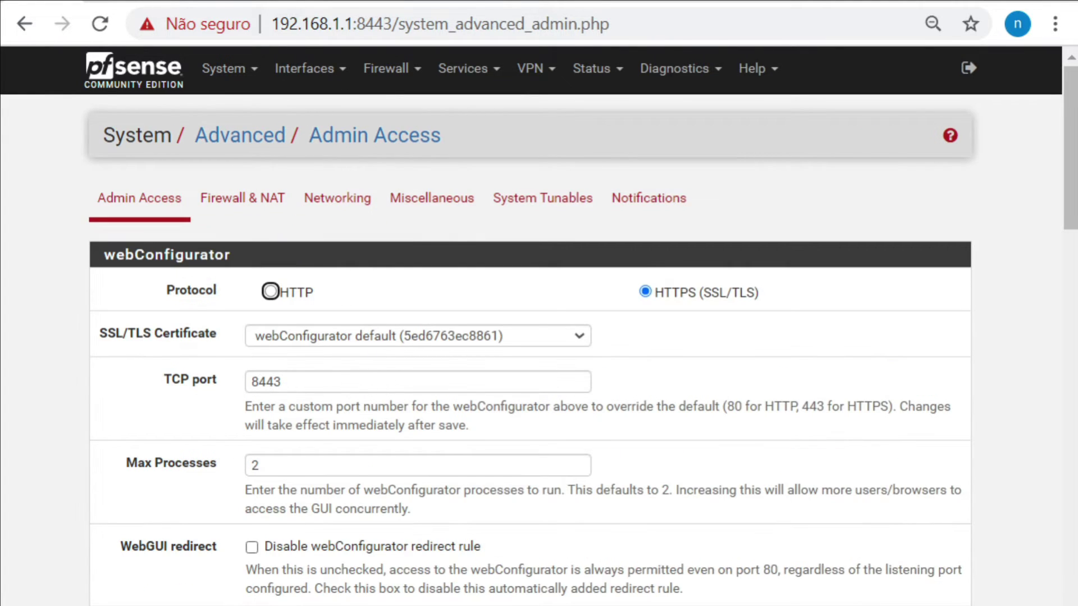
click(252, 547)
drag(688, 571, 786, 569)
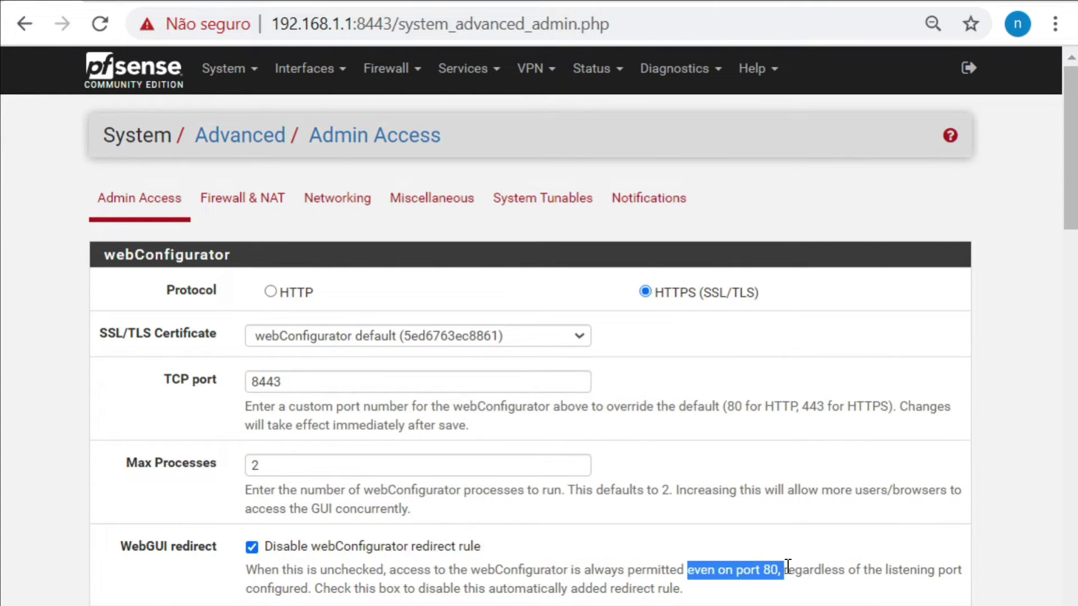
click(788, 568)
drag(1065, 163, 1070, 524)
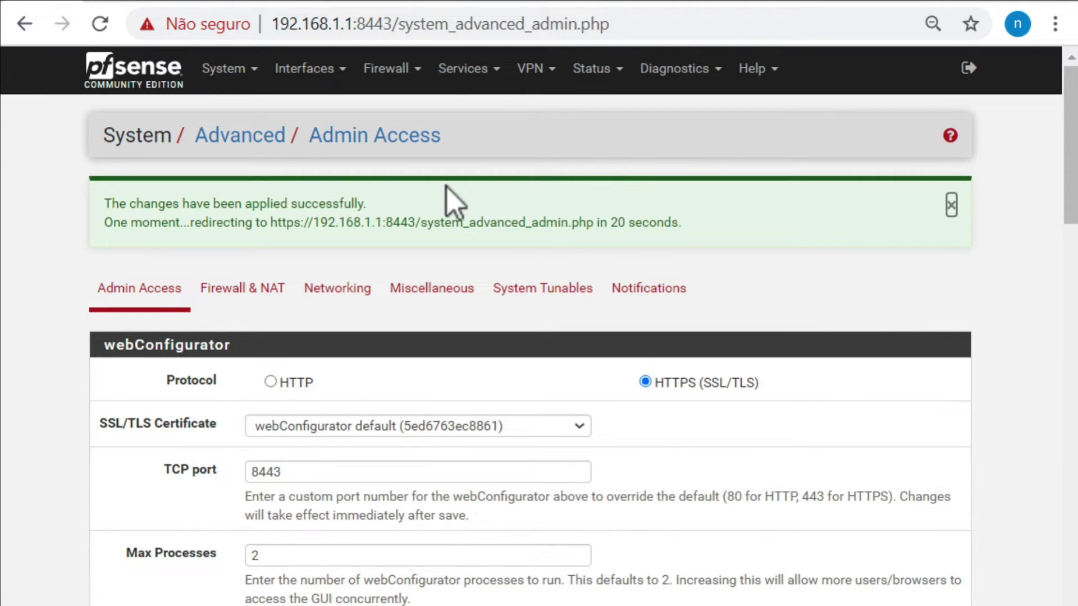
- Search the available packages for acme and install the acme package
click(227, 70)
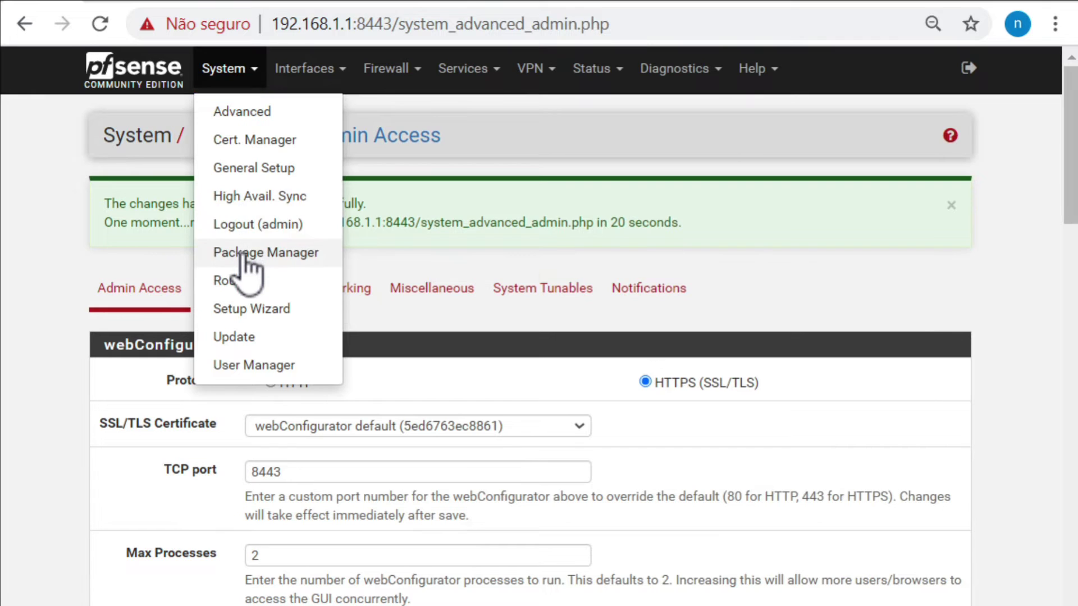
click(247, 254)
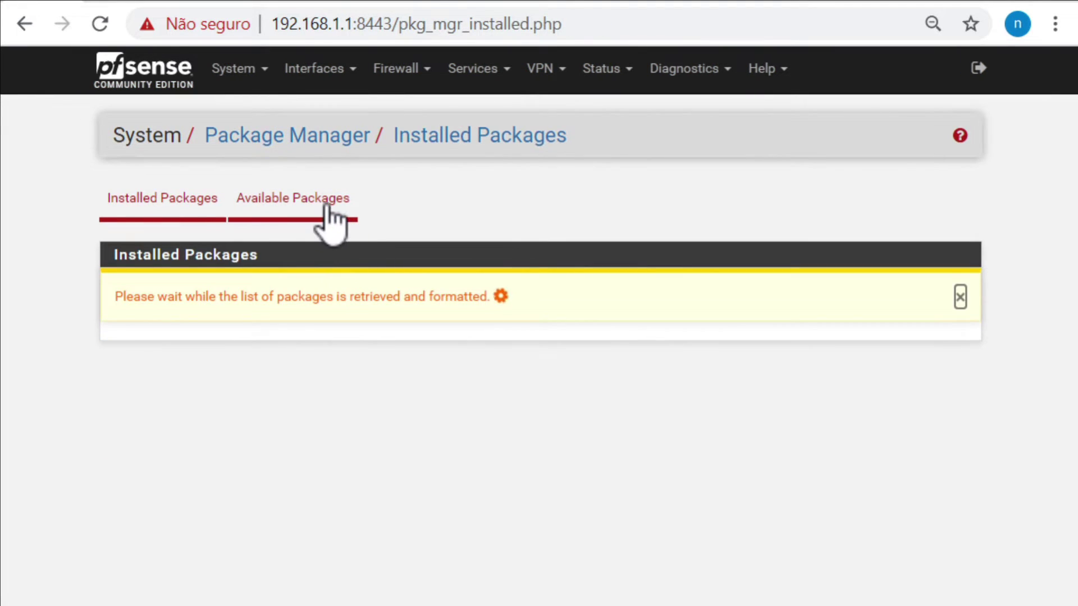
click(300, 198)
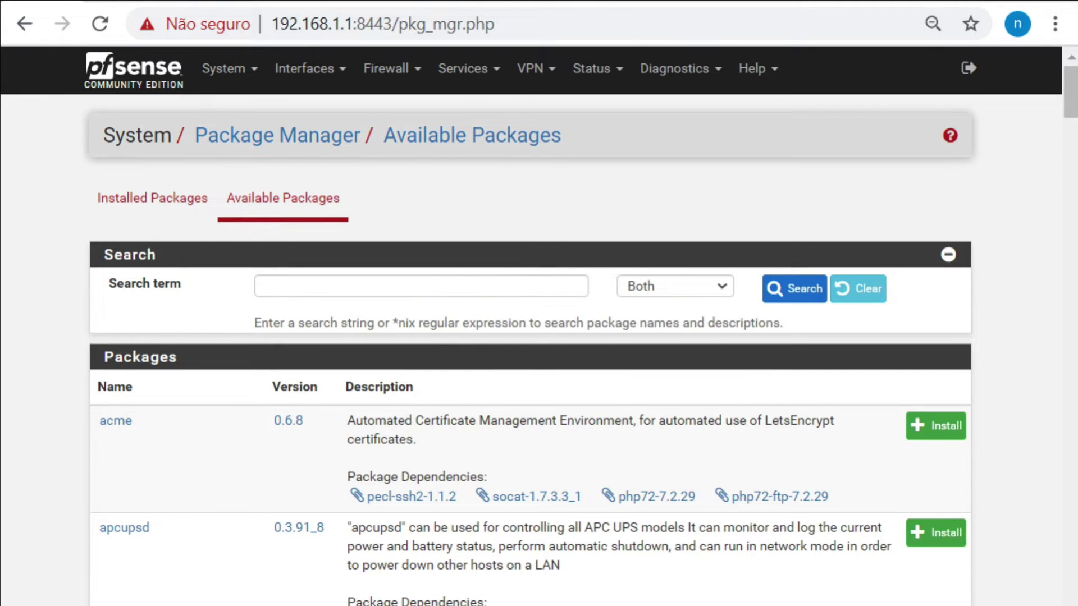
click(446, 277)
text(acme)
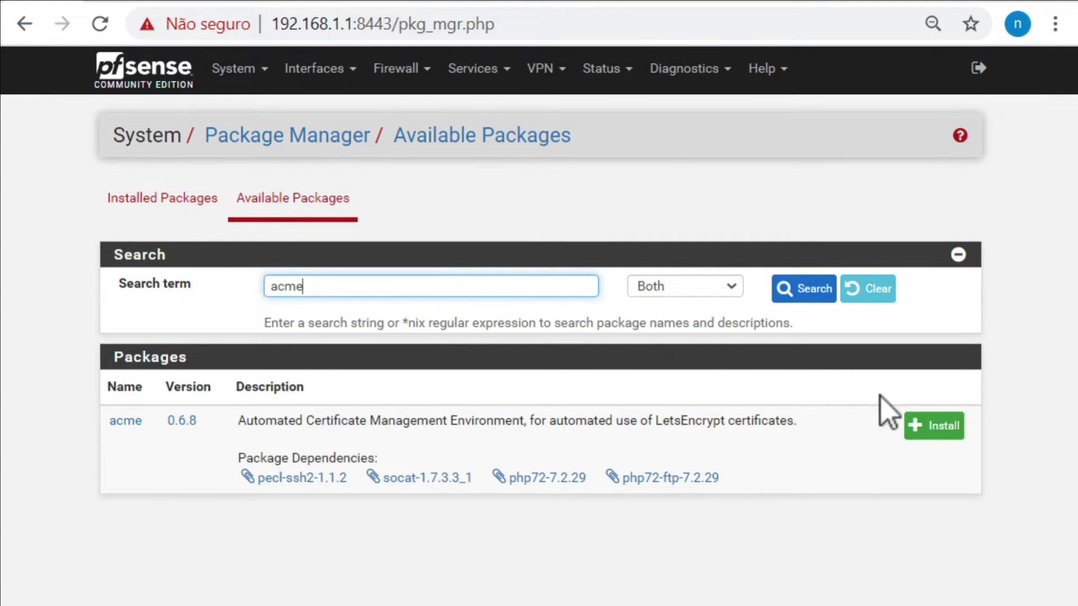
click(910, 424)
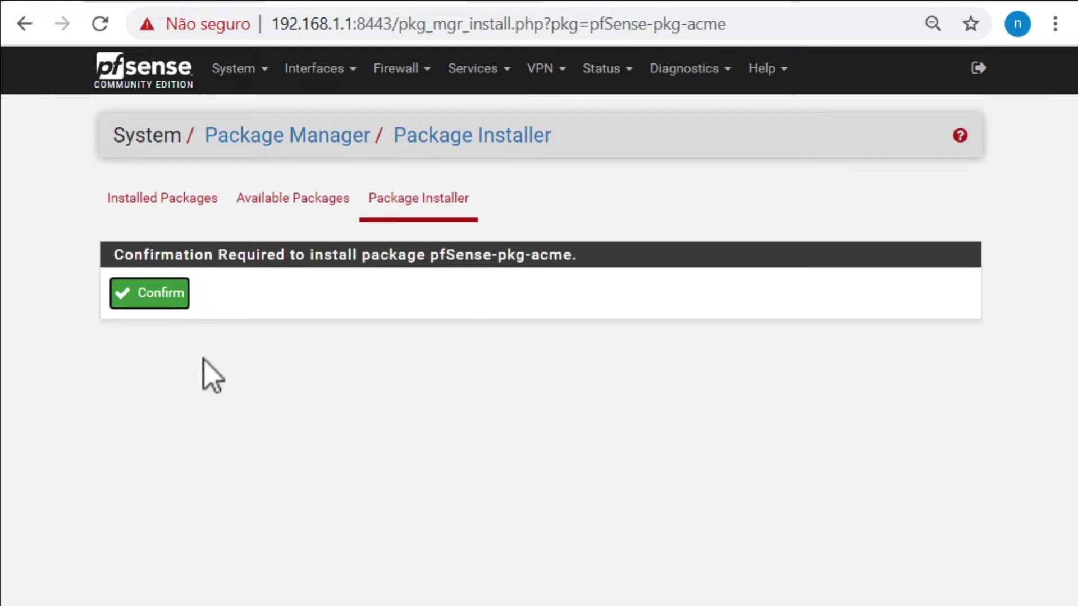
click(153, 296)
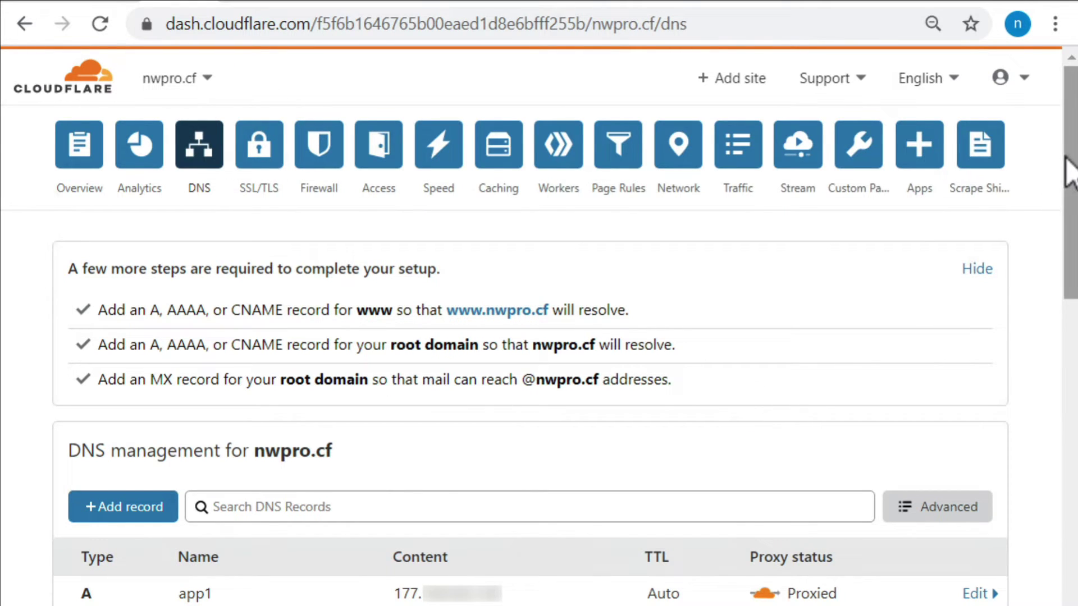
- Add and save an A record named acme for nwpro.cf, pointing to the public IPv4 address with proxy status DNS only
drag(1069, 168, 1069, 217)
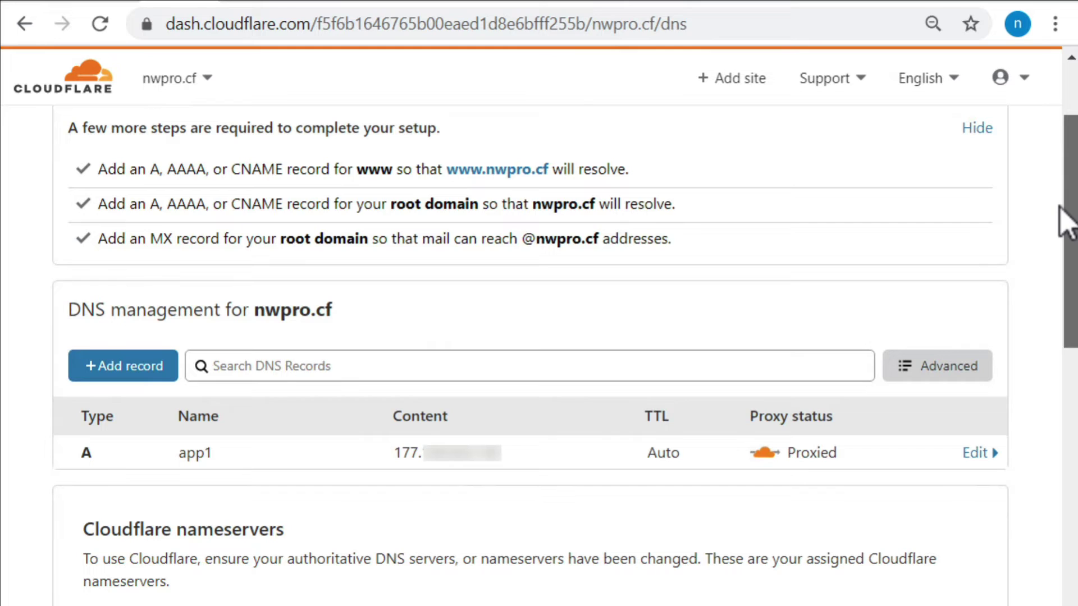
click(135, 370)
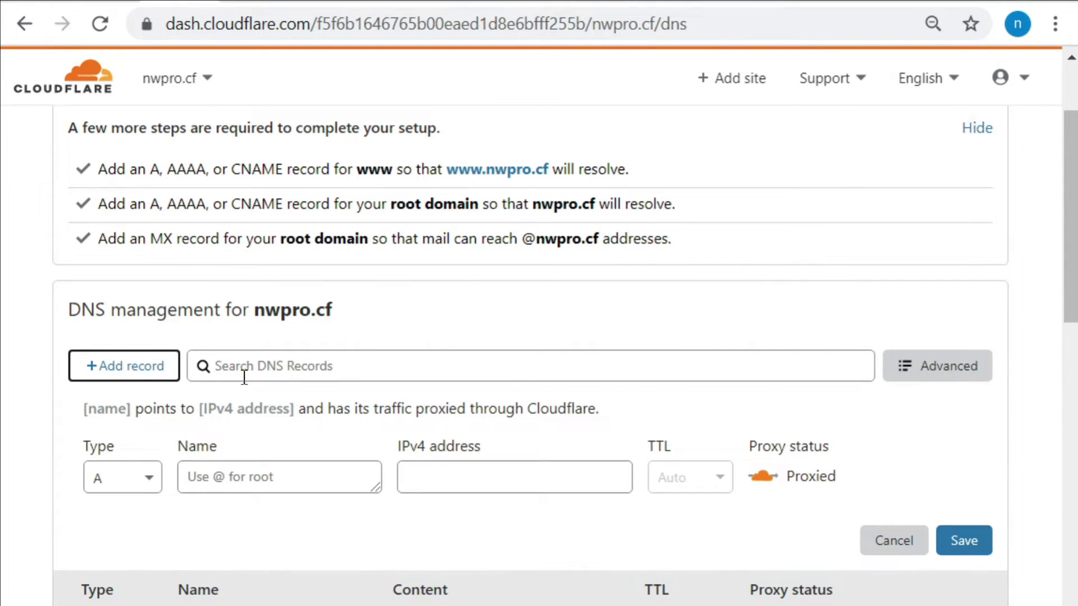
click(228, 477)
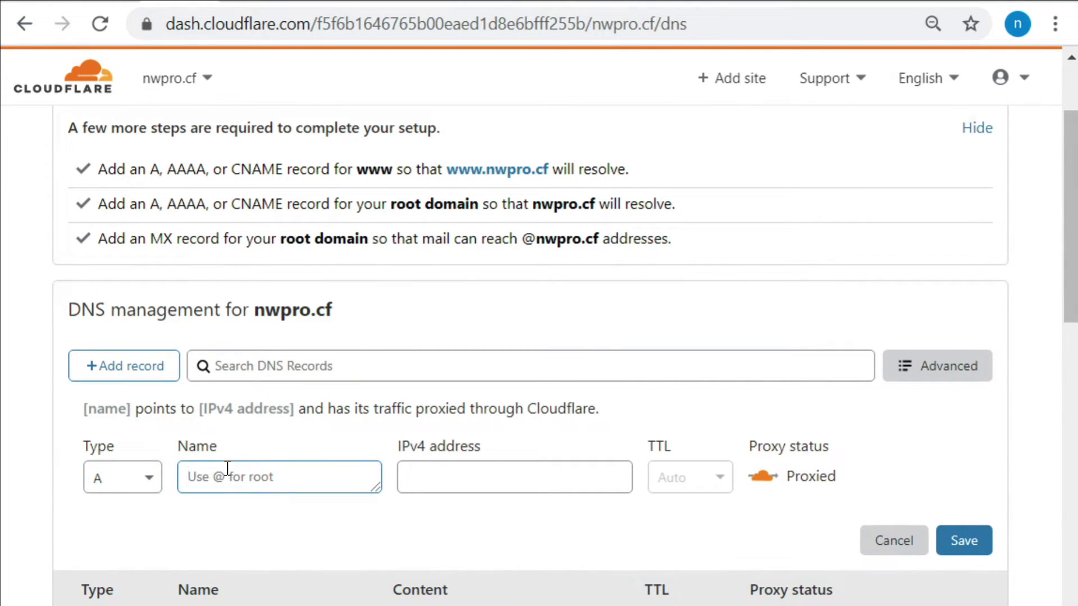
text(acme)
key(Tab)
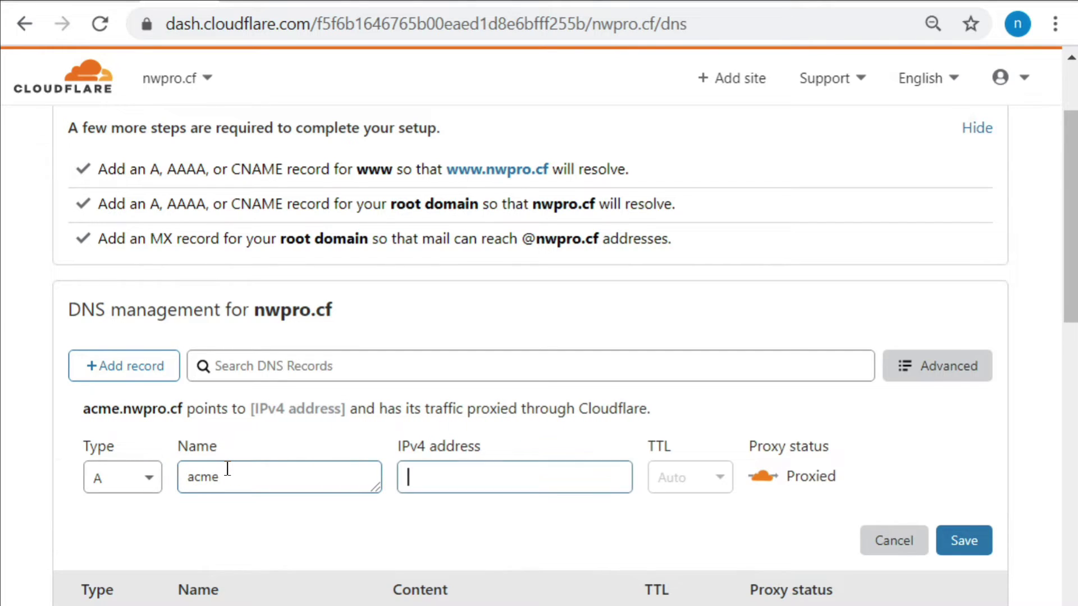
text(177)
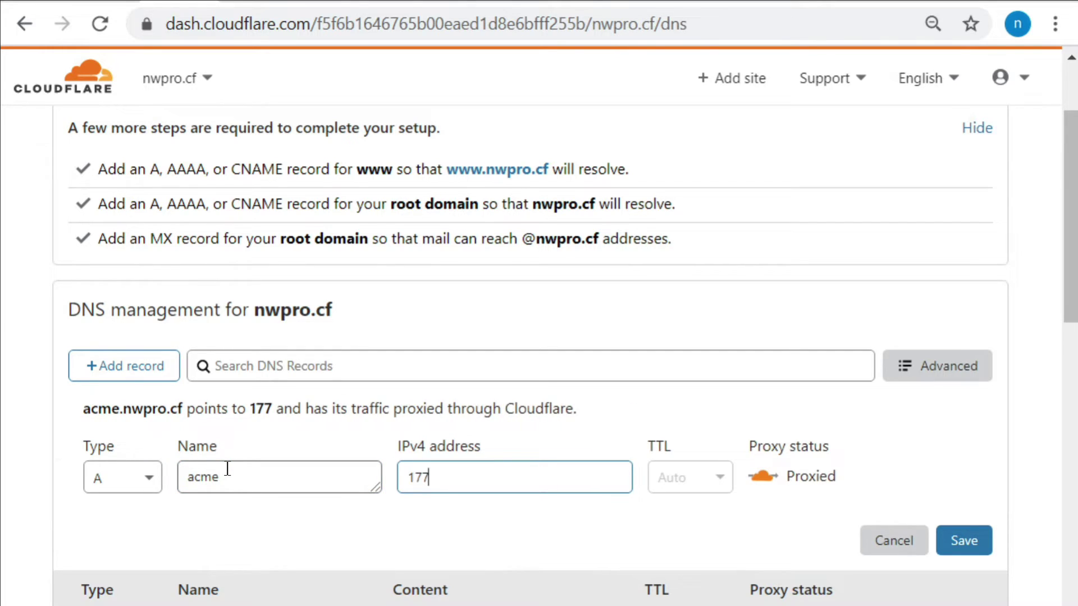
text(.123)
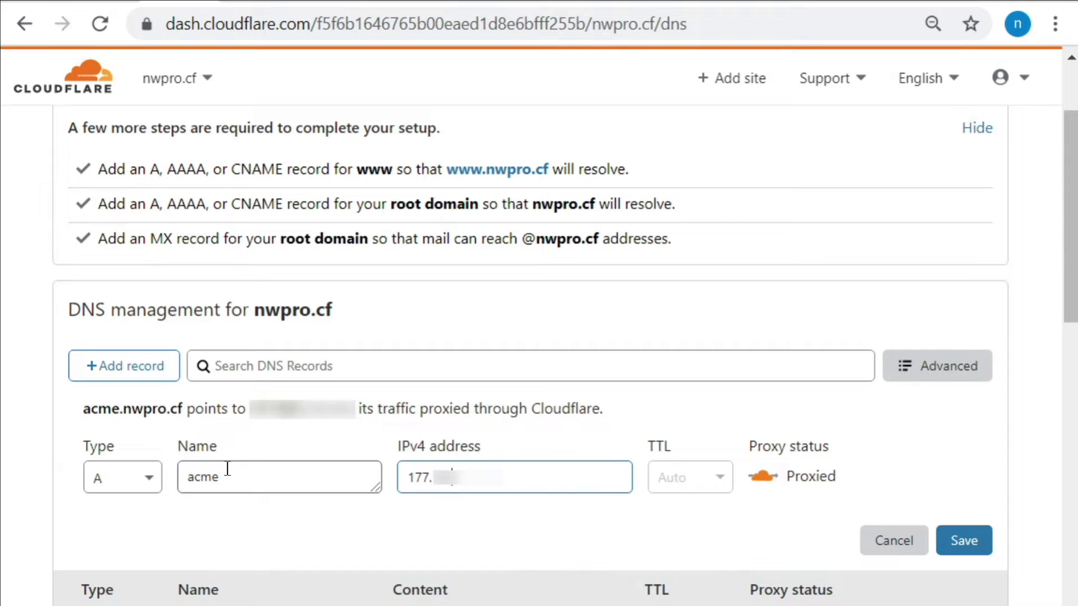
text(45)
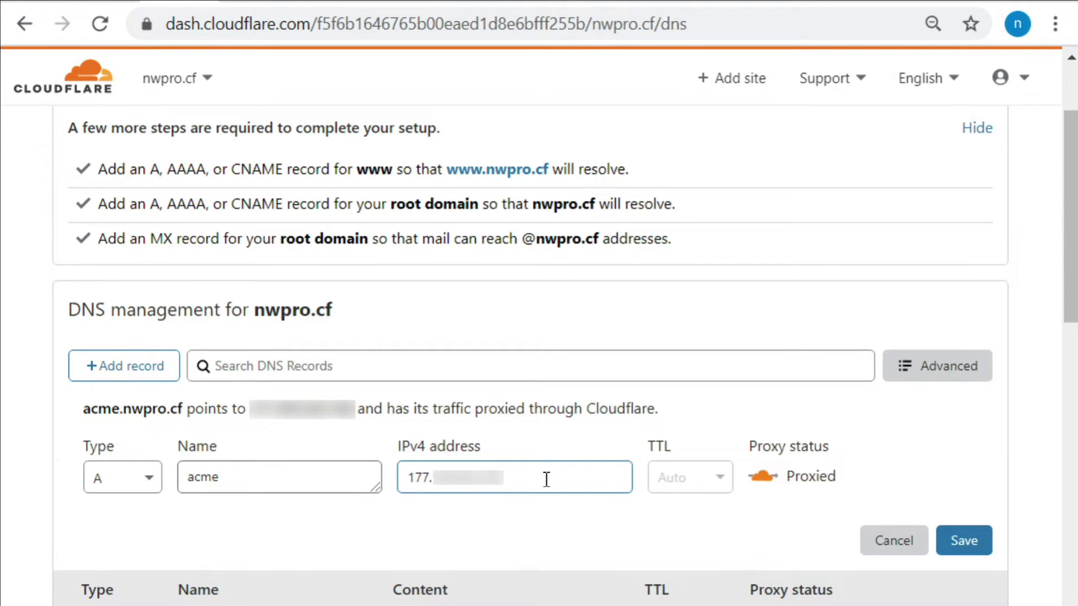
click(762, 478)
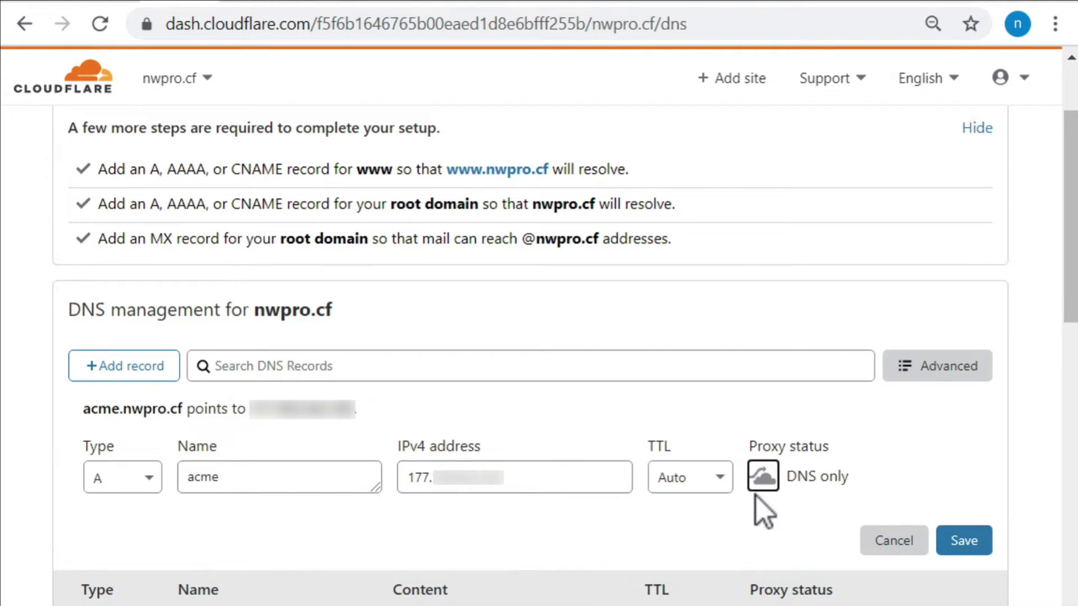
click(962, 545)
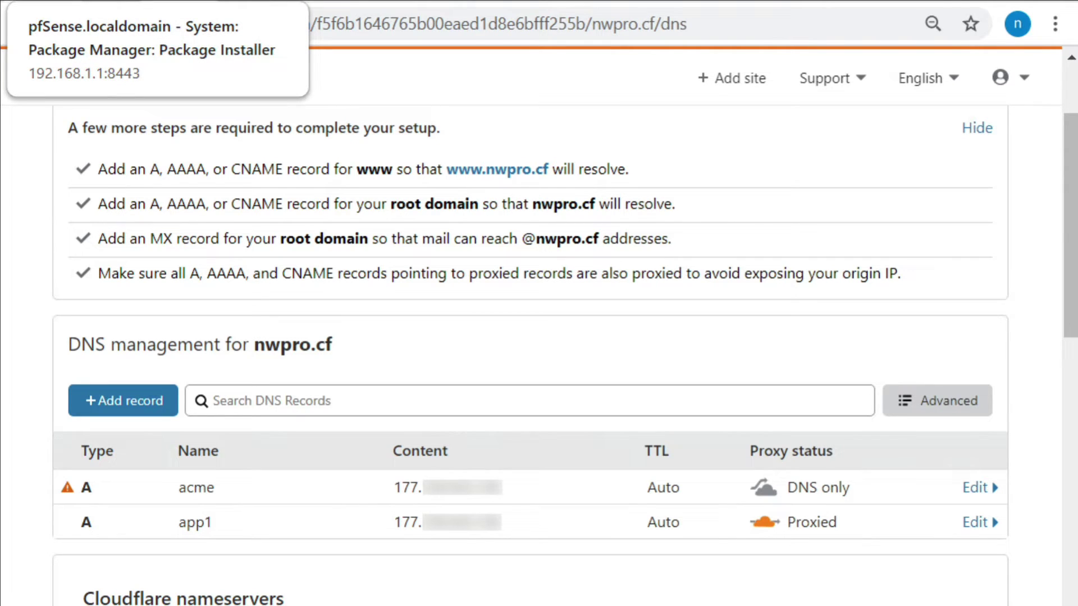
- Switch to pfSense and start a new Acme account key named haproxyacme
click(73, 1)
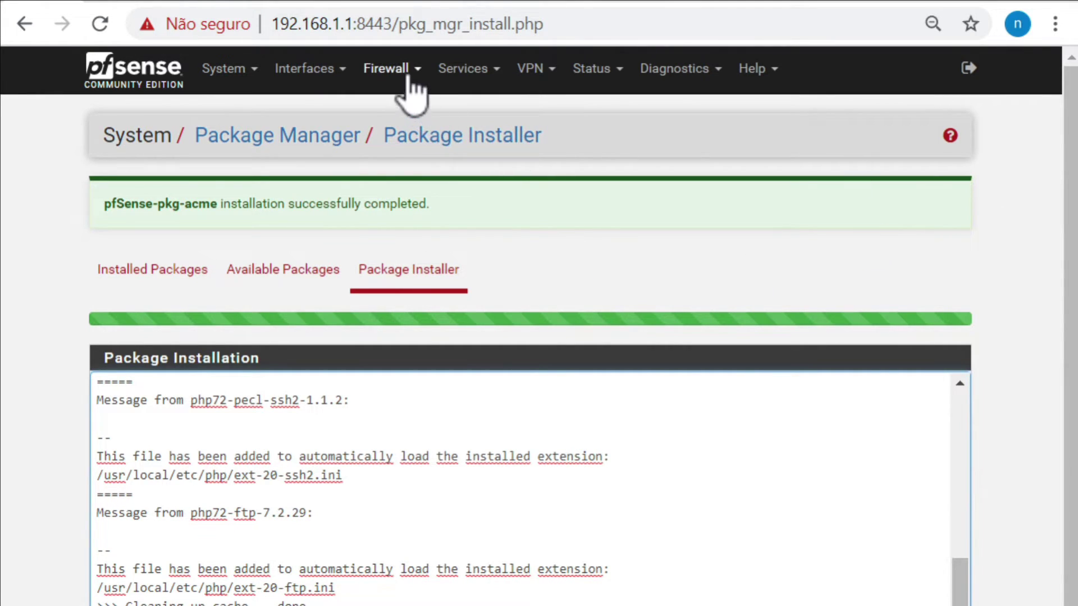
click(462, 69)
click(467, 112)
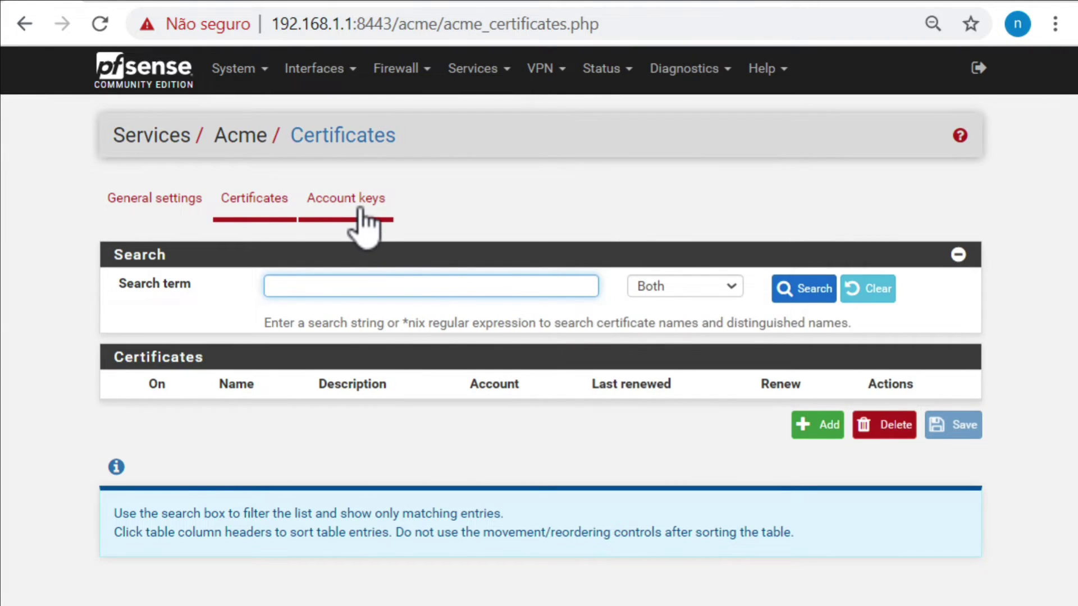
click(360, 209)
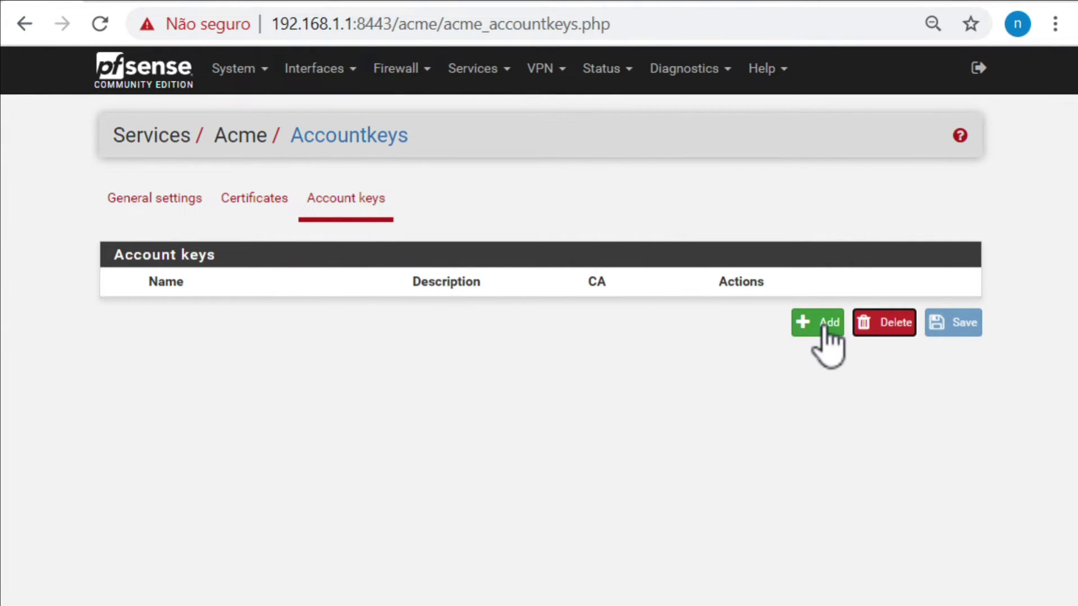
click(825, 328)
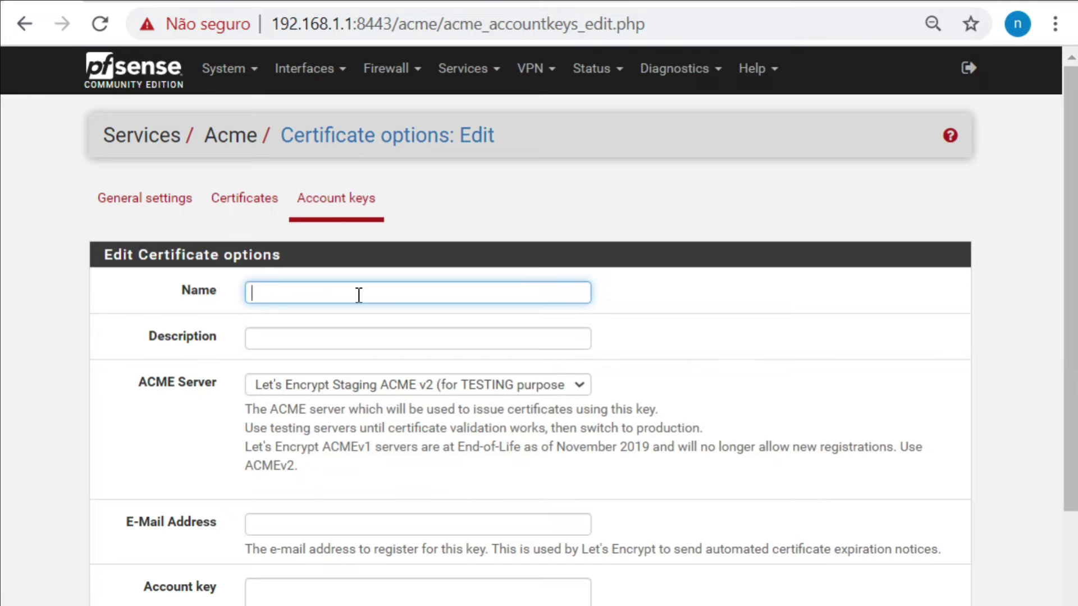
text(haproxyacme)
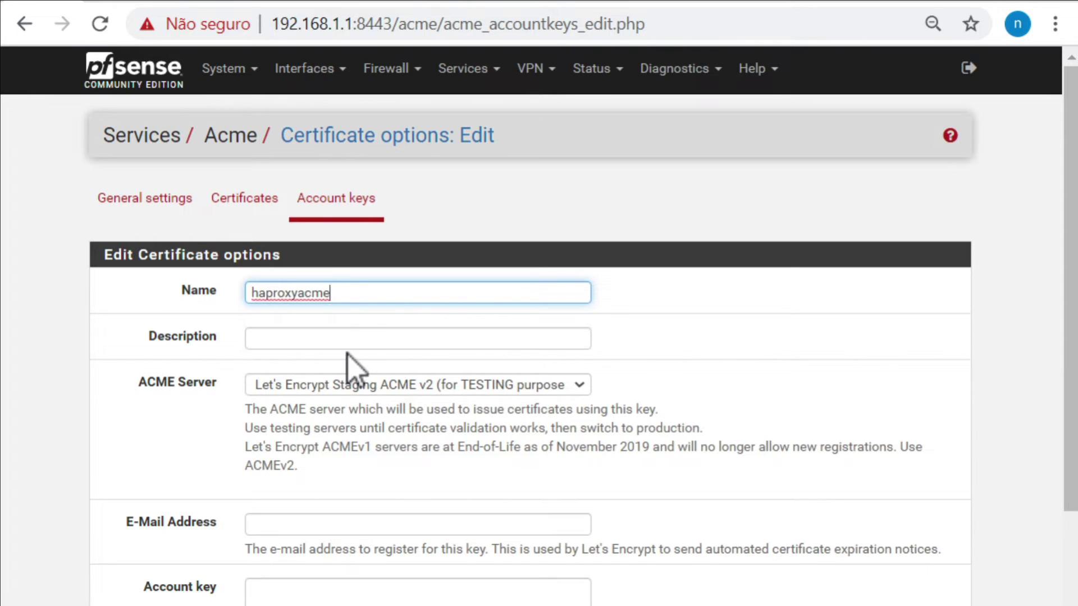
- Describe the account key as "certificado lets encrypt para o frontend do haproxy server 105"
click(352, 343)
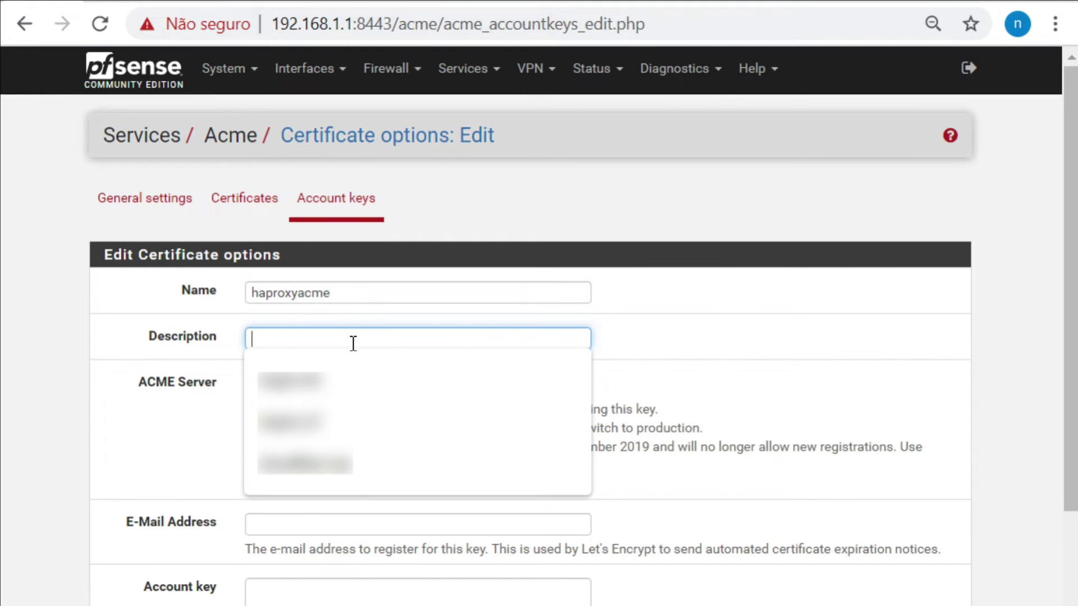
text(certificado )
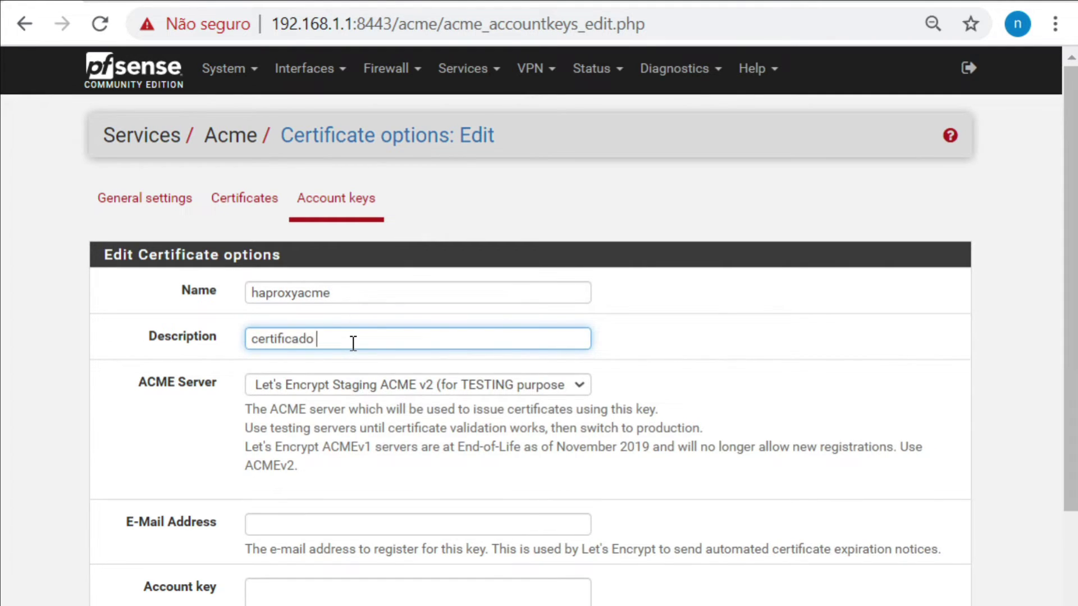
text(lets encrypt para o )
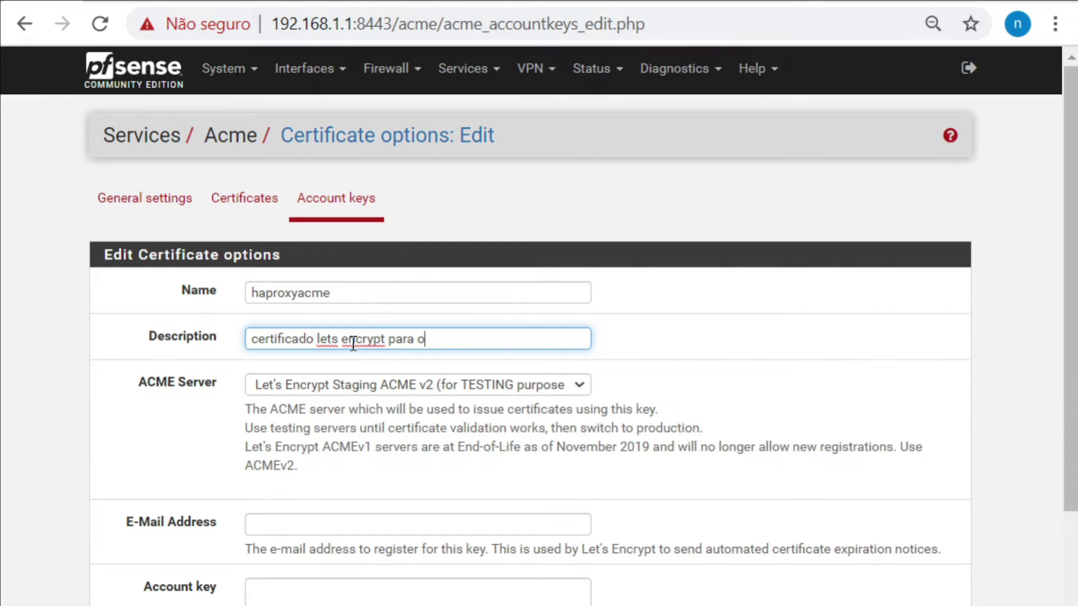
text(frontend o)
key(BackSpace)
text(do)
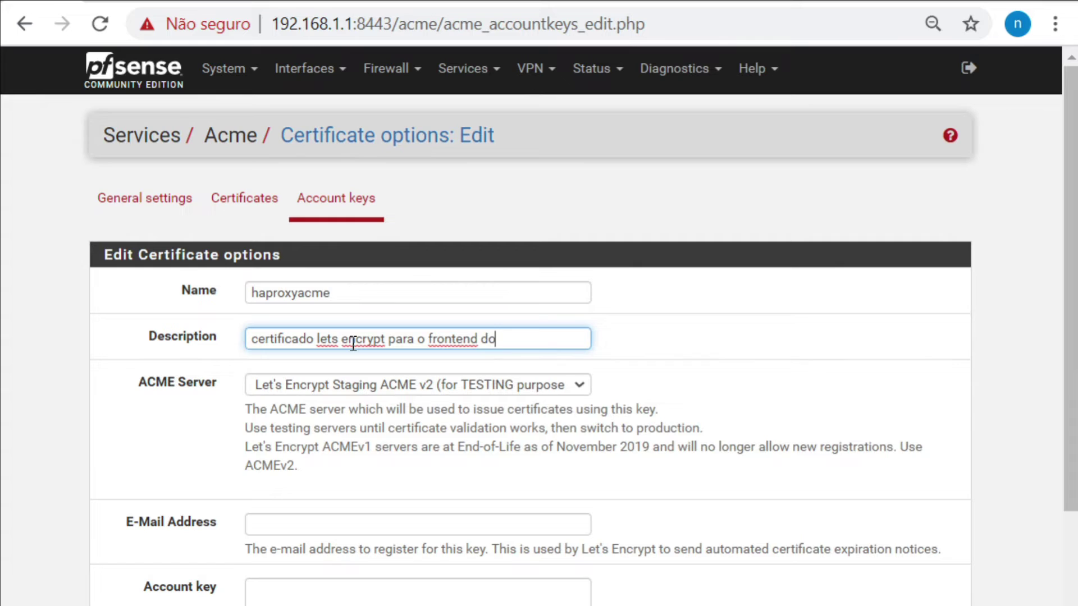
text( haproxy server 105)
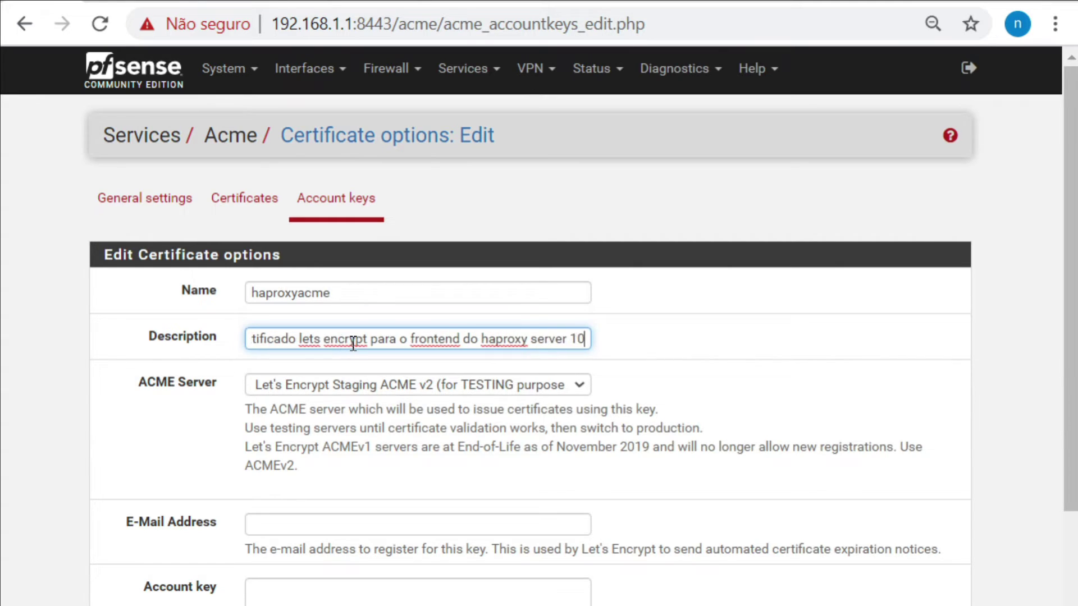
- Set the account key's ACME server to Let's Encrypt Production ACME v2 and fill in the contact e-mail address
click(518, 392)
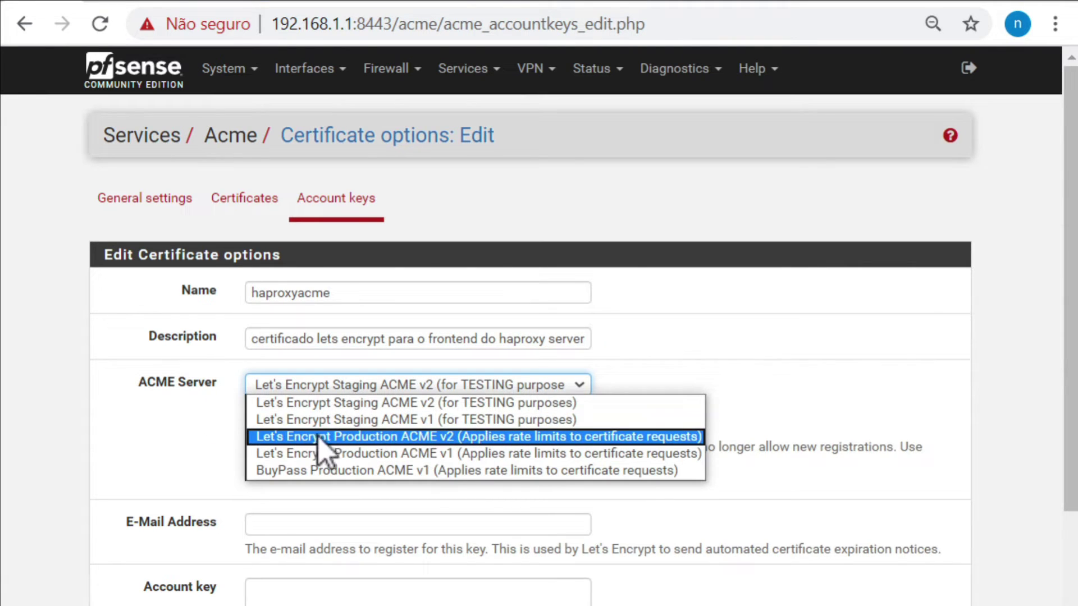
click(458, 438)
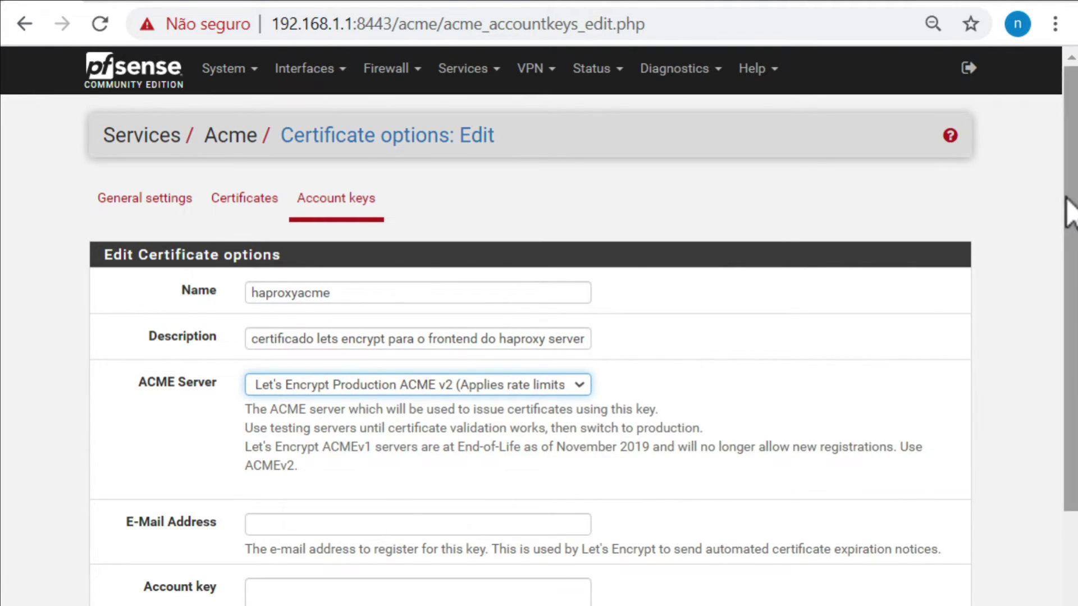
scroll(1045, 344, down, 2)
scroll(1039, 329, down, 1)
click(362, 323)
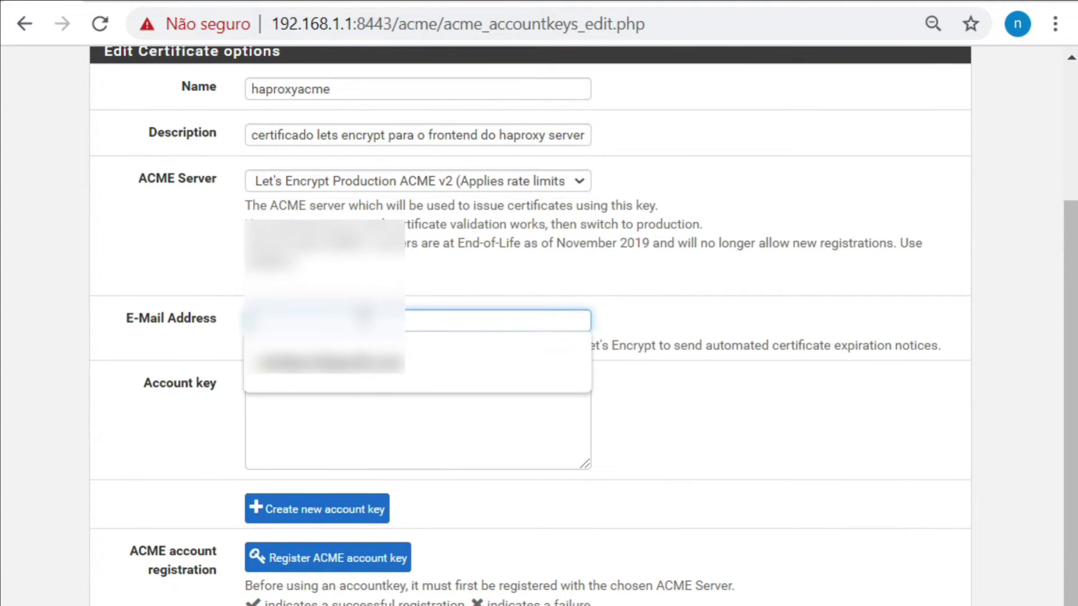
click(345, 368)
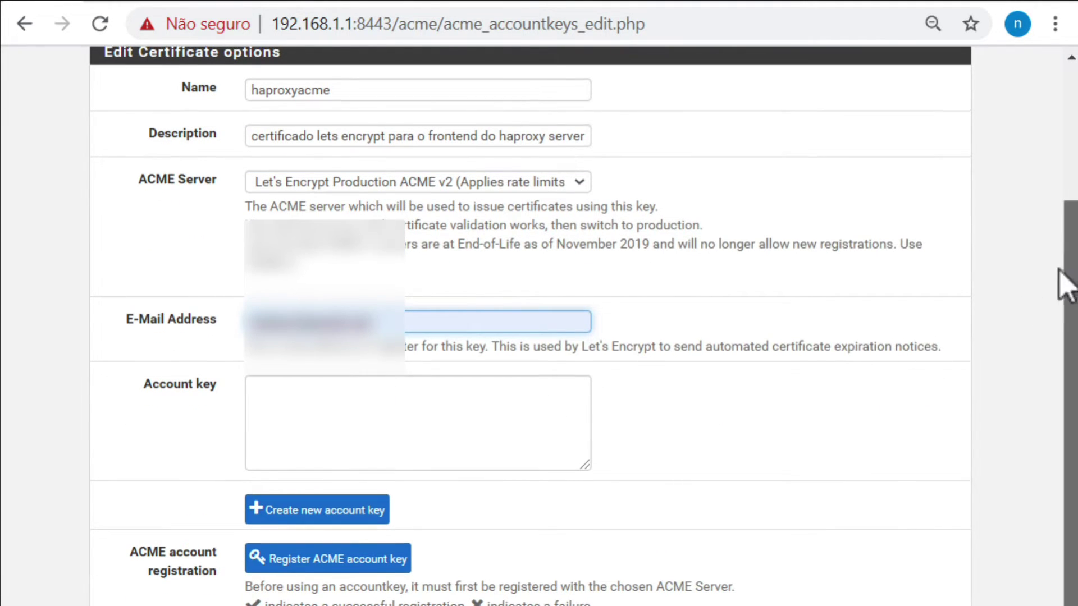
- Generate a new account key, register it with the ACME server and save the entry
scroll(1043, 315, down, 1)
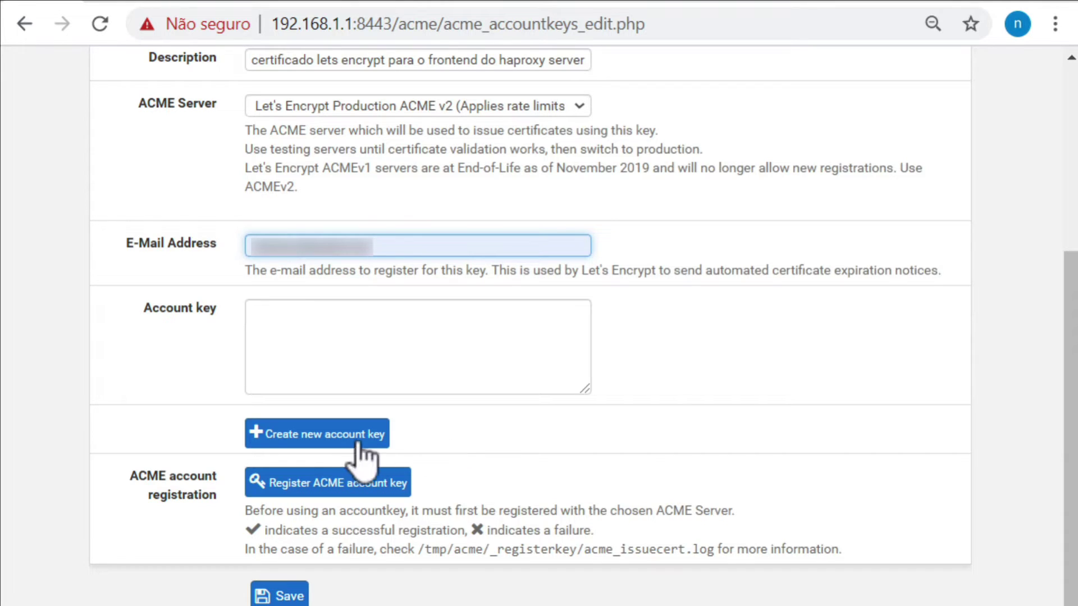
click(307, 439)
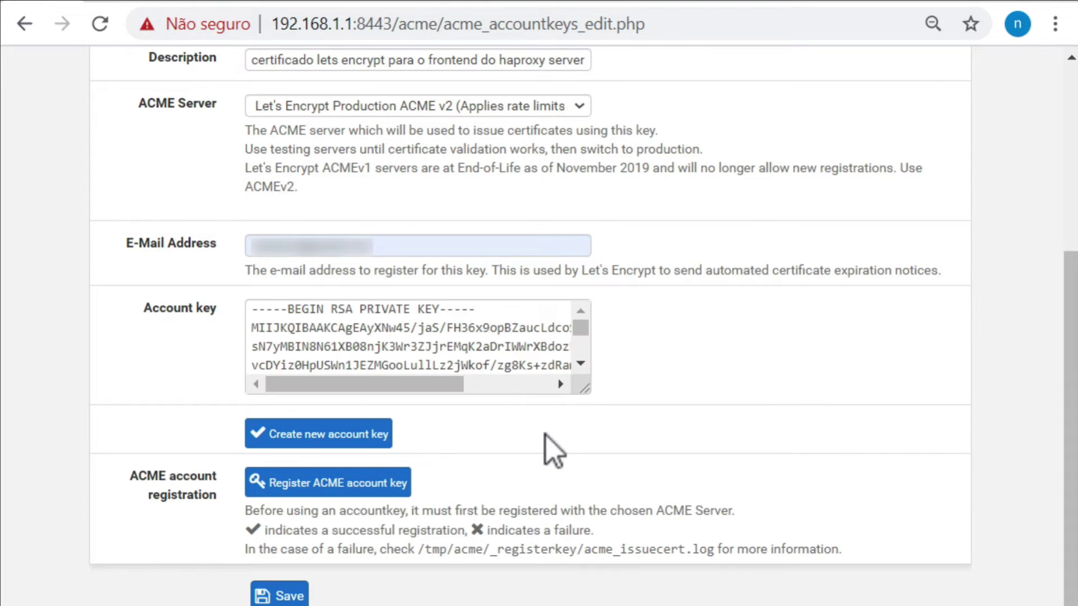
click(312, 486)
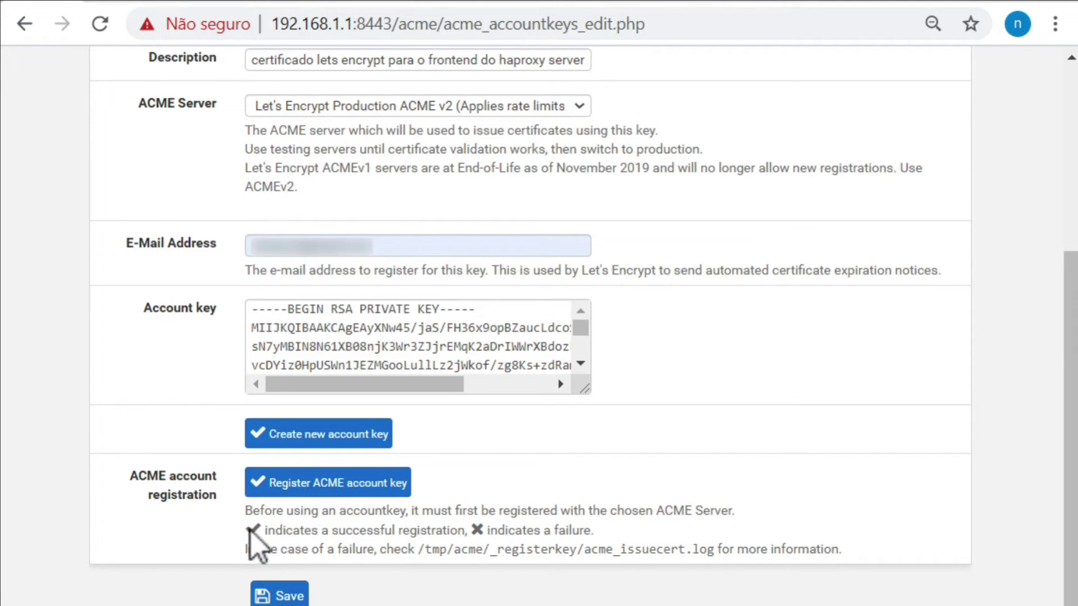
click(276, 595)
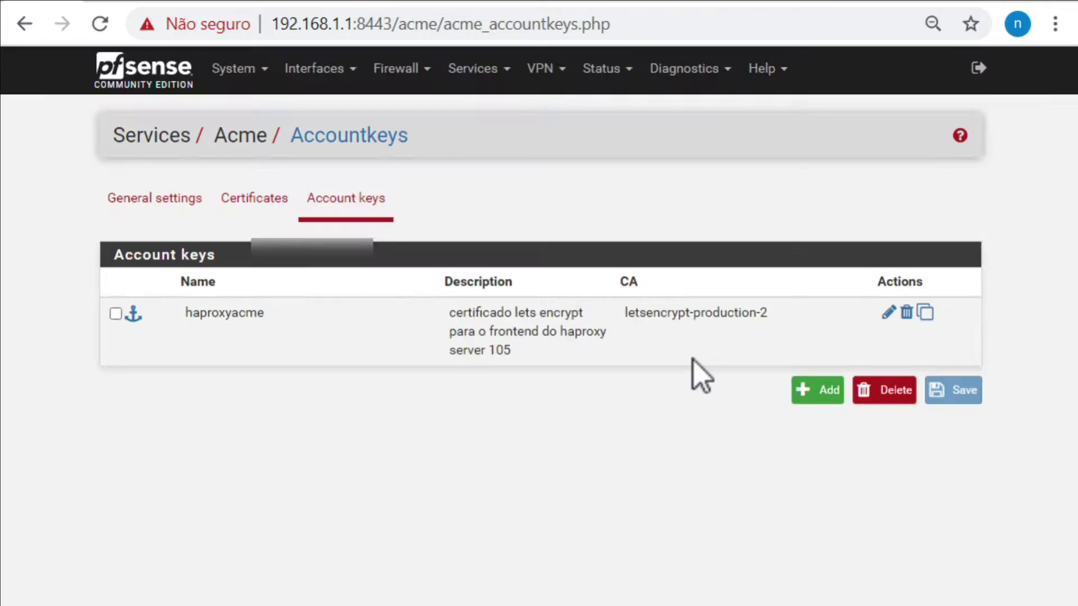
- Add a new Acme certificate and name it haproxyacme
click(248, 205)
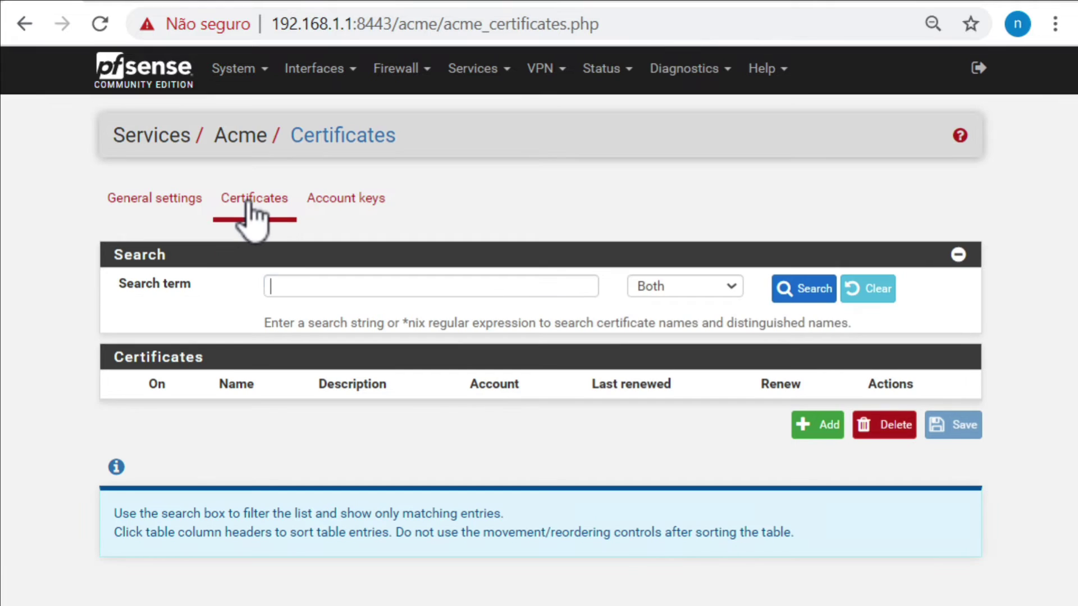
click(817, 425)
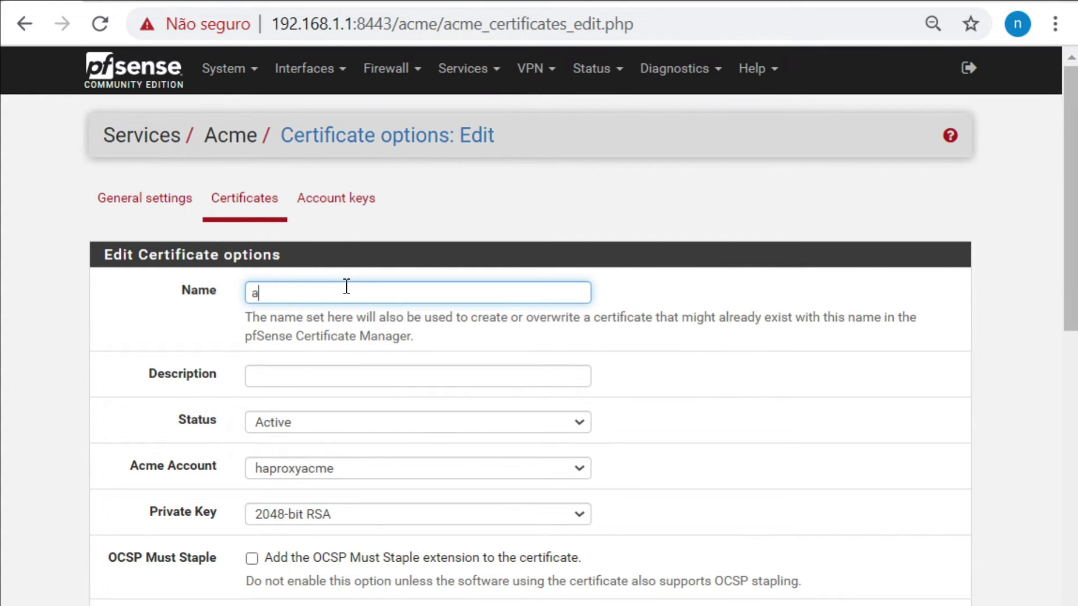
key(BackSpace)
key(BackSpace)
text(hapr)
key(BackSpace)
key(BackSpace)
key(BackSpace)
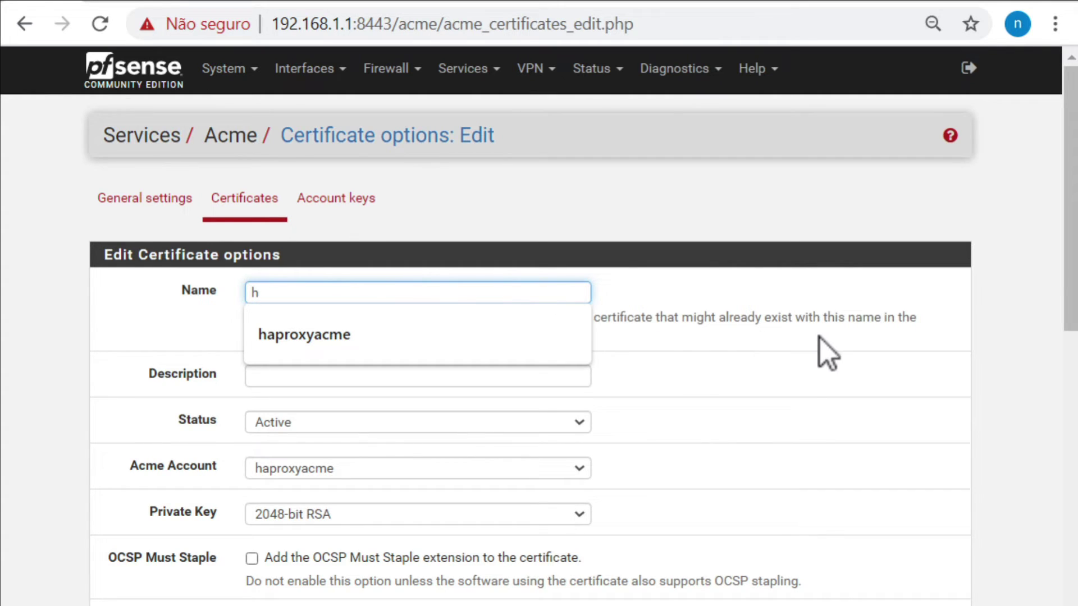
click(503, 309)
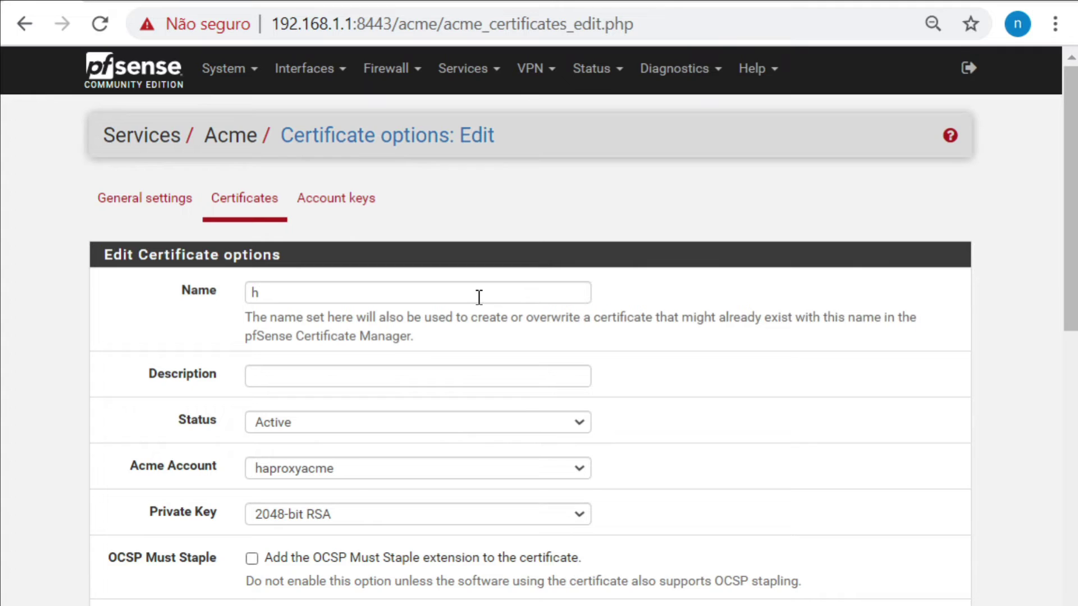
click(337, 290)
text(aproxyacme)
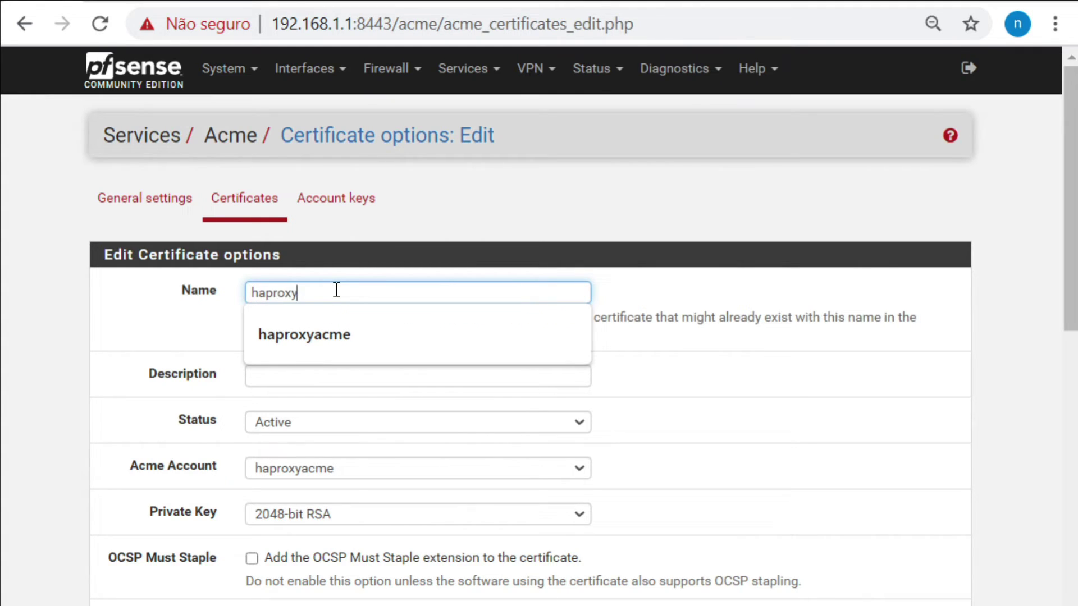
- Describe the certificate as "certificado lets encrypt para o frontend do haproxy server 105", reusing the earlier entry
click(355, 375)
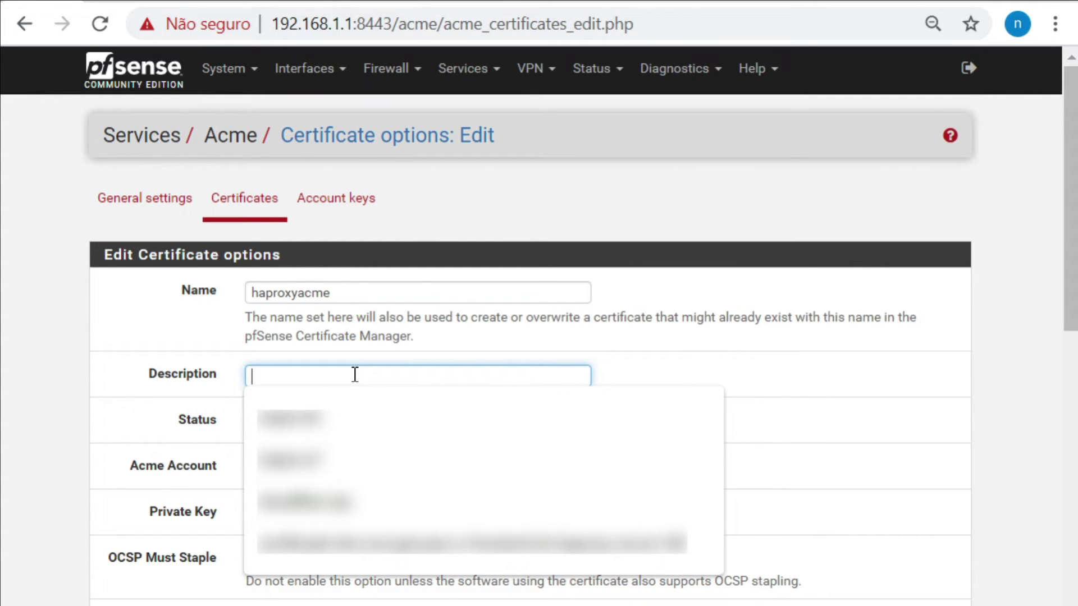
click(345, 542)
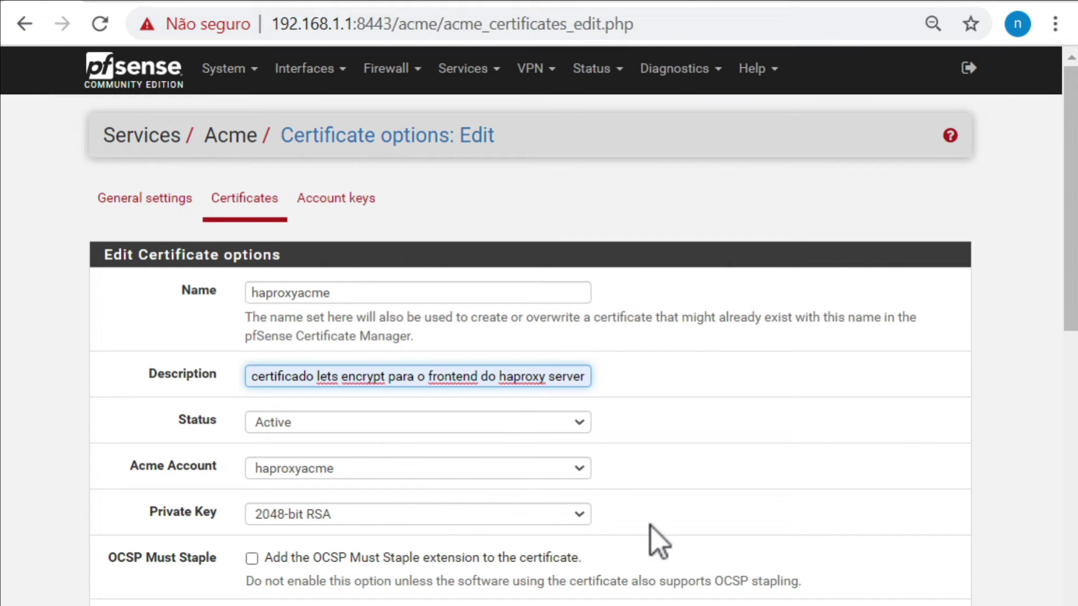
scroll(651, 527, down, 2)
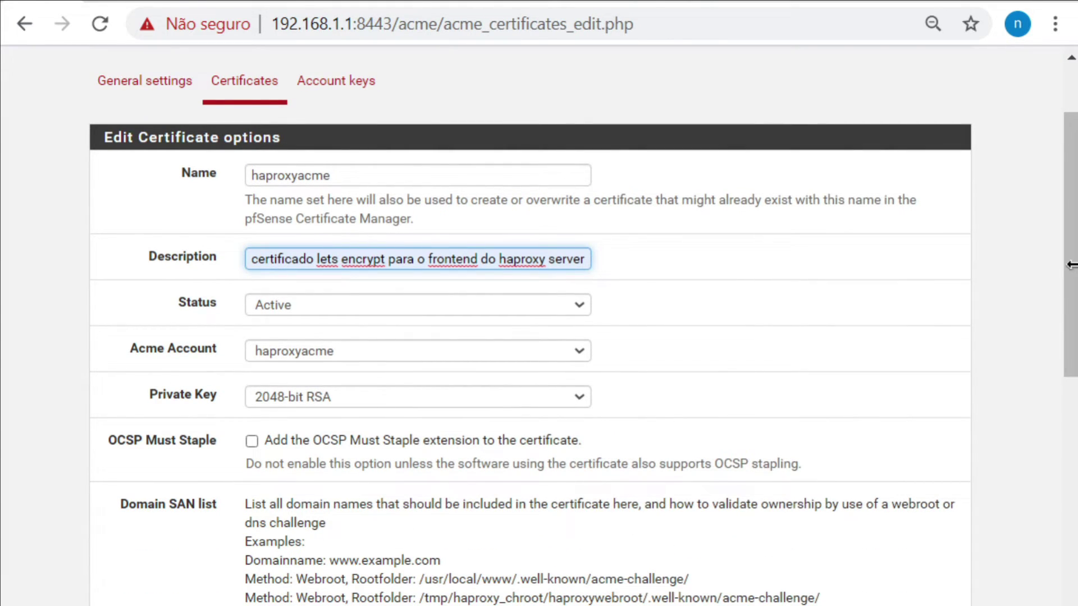
- Enter acme.nwpro.cf as the domain name in the certificate's Domain SAN list
drag(1071, 264, 587, 424)
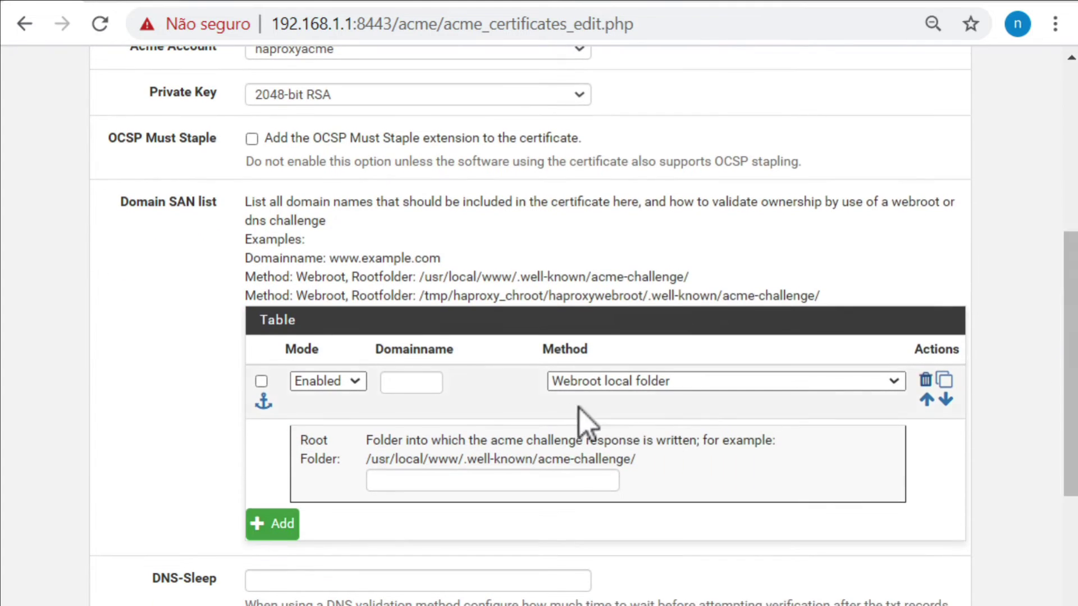
click(422, 385)
text(ac)
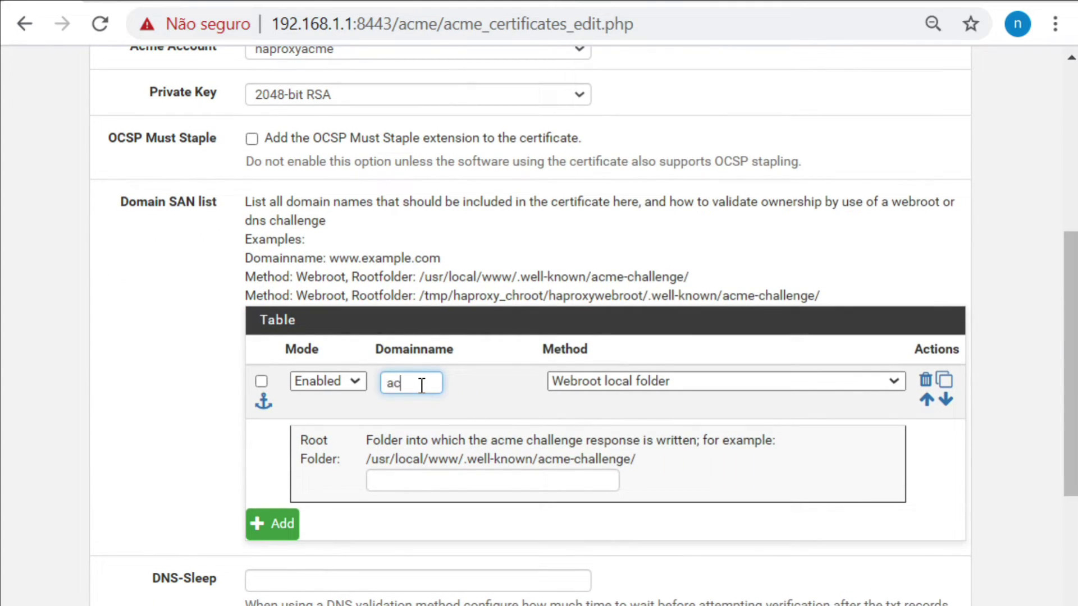
text(me.)
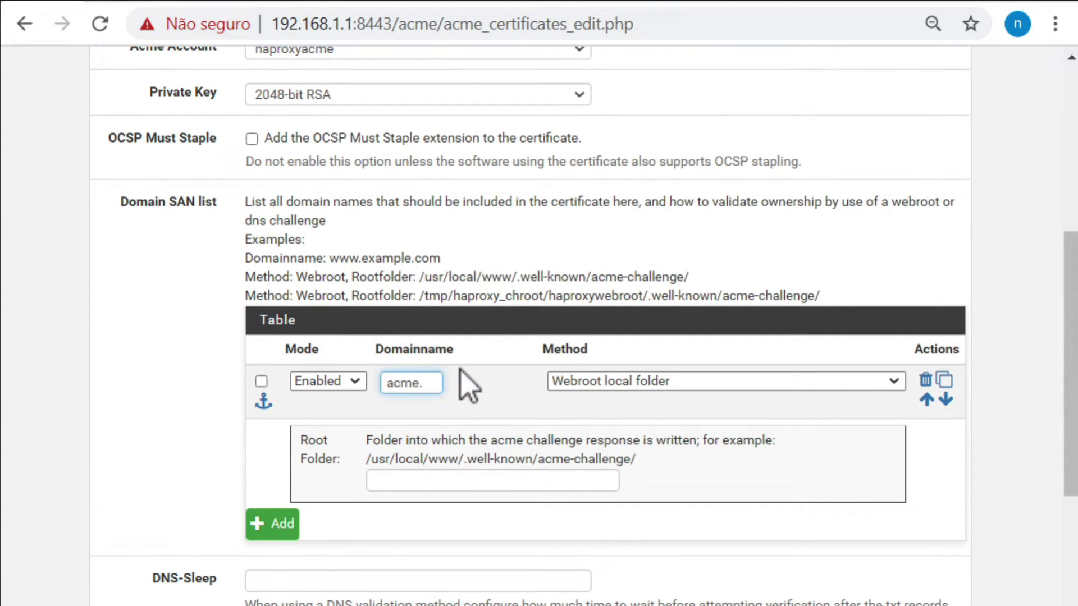
text(haproxy)
key(BackSpace)
key(BackSpace)
key(BackSpace)
key(BackSpace)
key(BackSpace)
key(BackSpace)
key(BackSpace)
text(nwpro.cf)
- Set the domain's validation method to Standalone HTTP server on port 80 and save the certificate entry
click(643, 387)
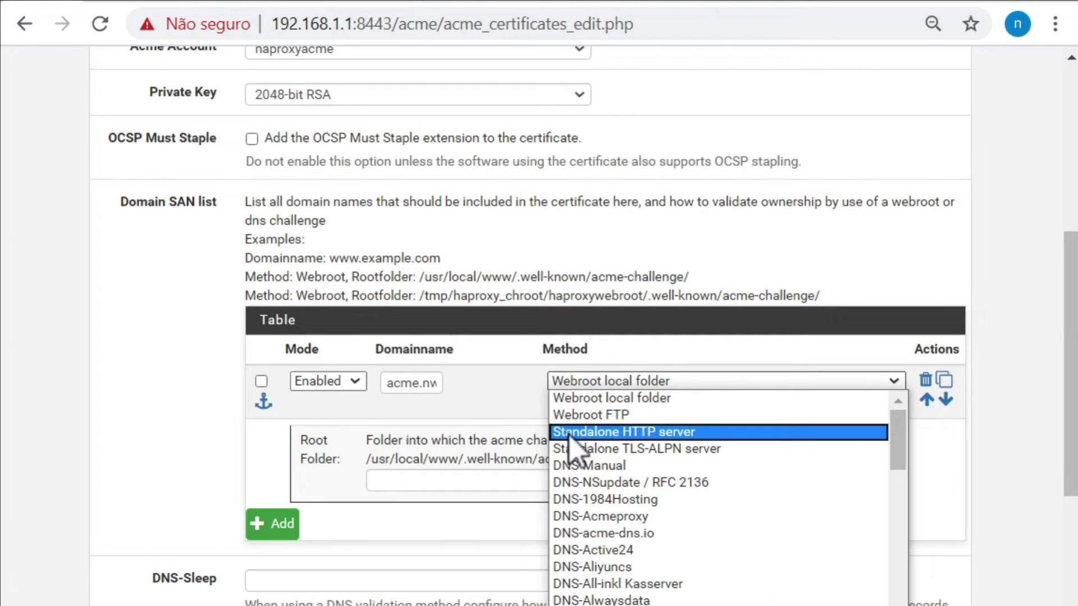
click(607, 433)
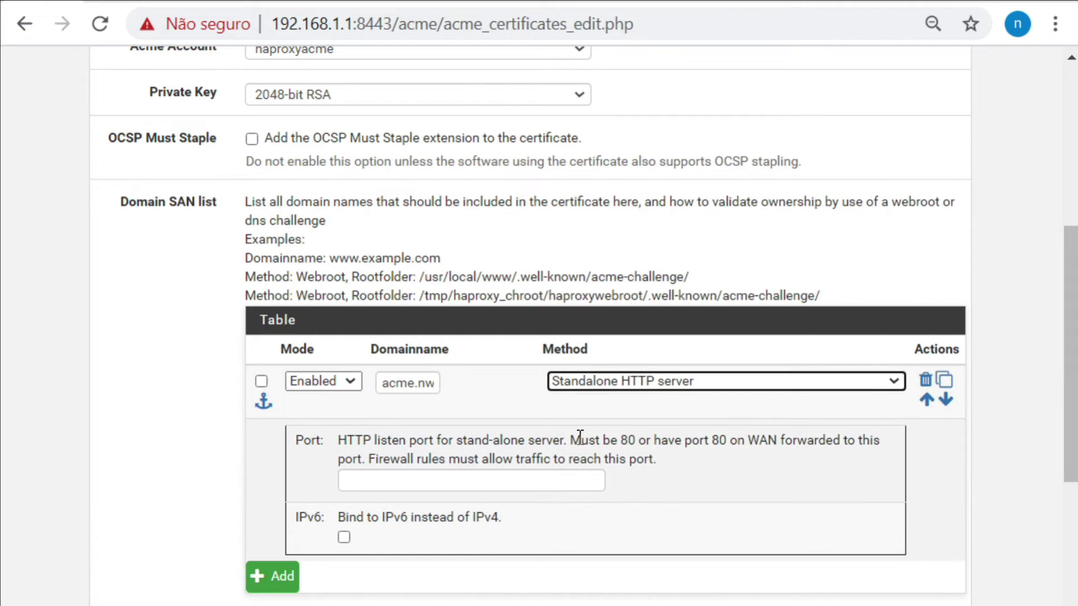
click(516, 481)
text(80)
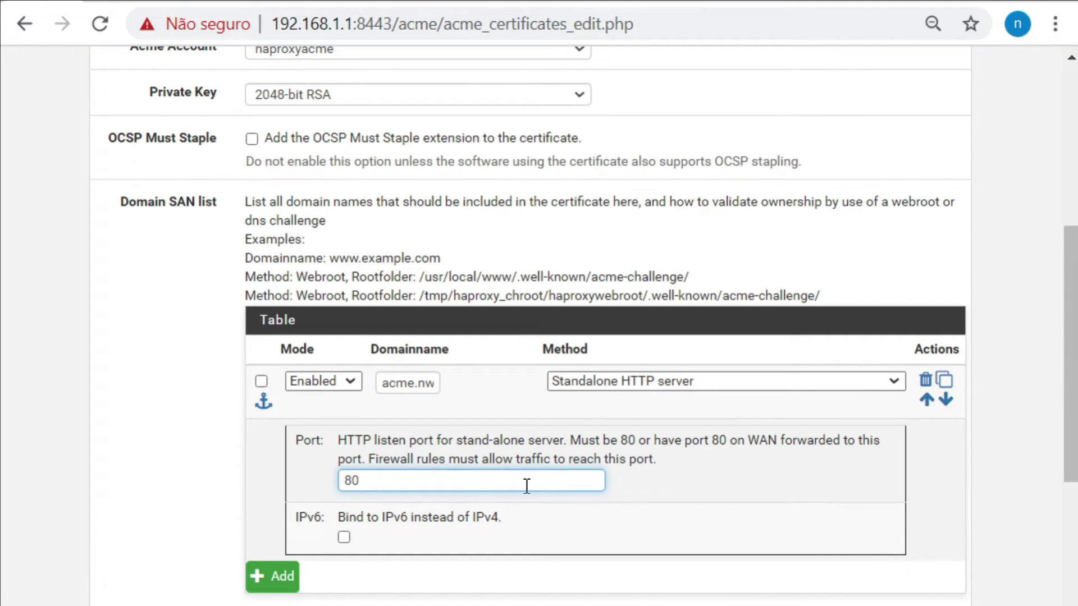
drag(1063, 336, 1043, 469)
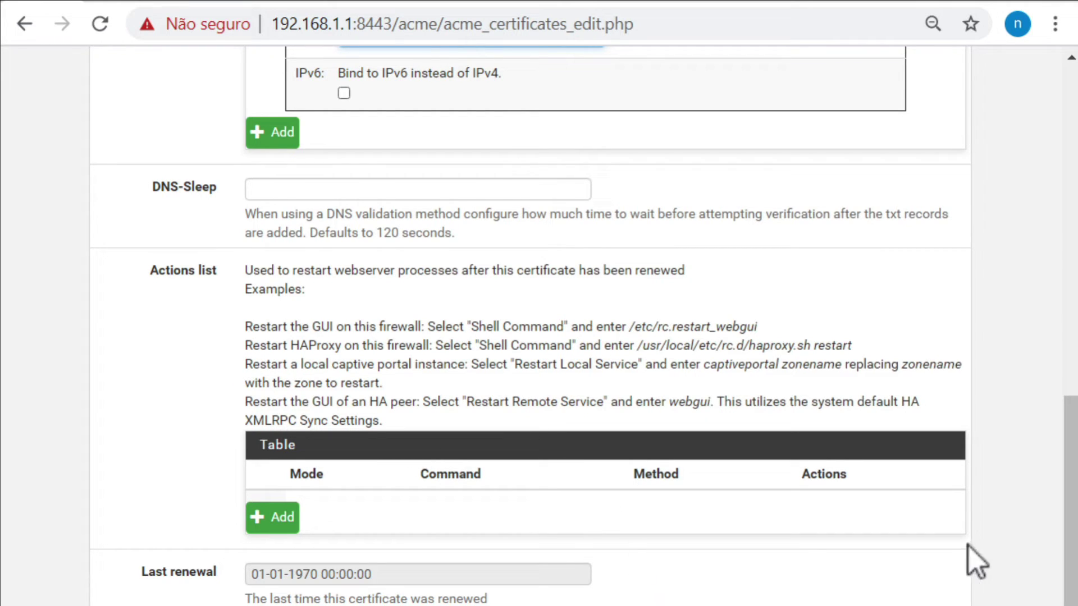
drag(1066, 469, 1059, 525)
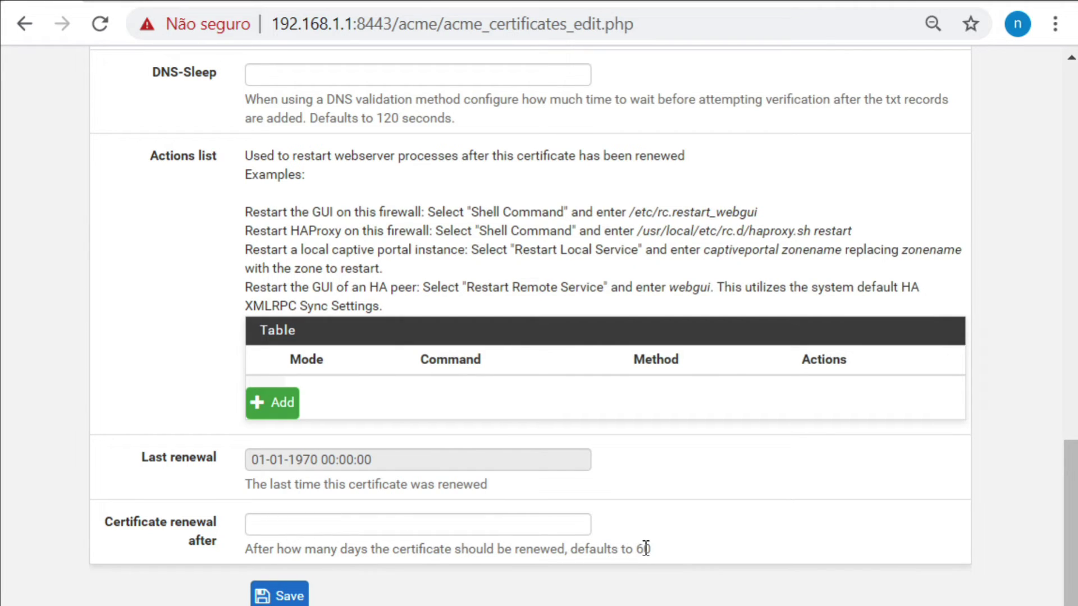
drag(555, 555, 517, 550)
click(280, 596)
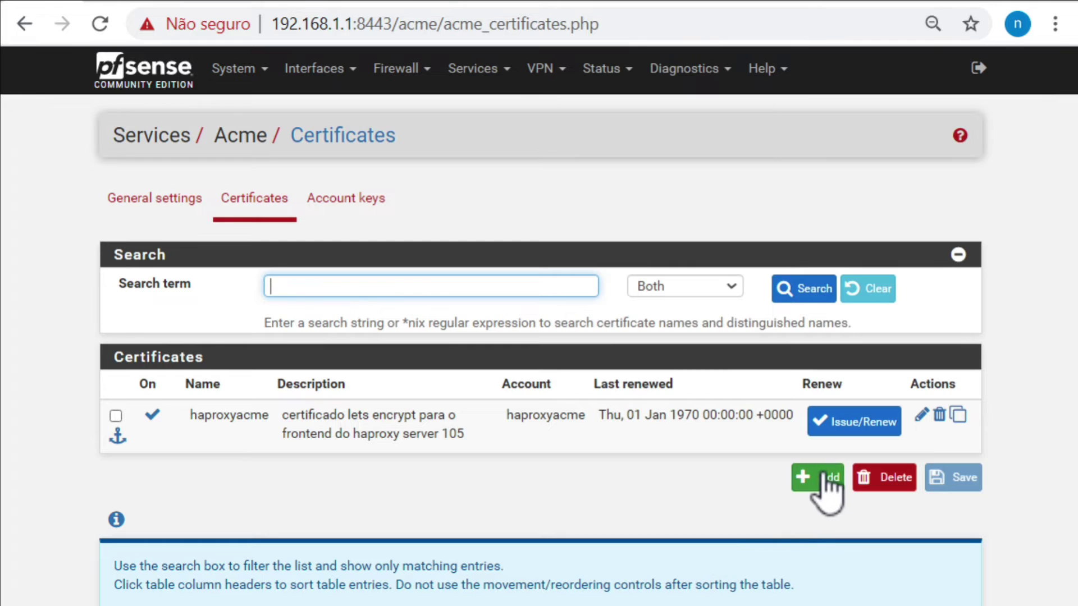
- Issue the haproxyacme certificate and review the issuance log through to its end
click(854, 435)
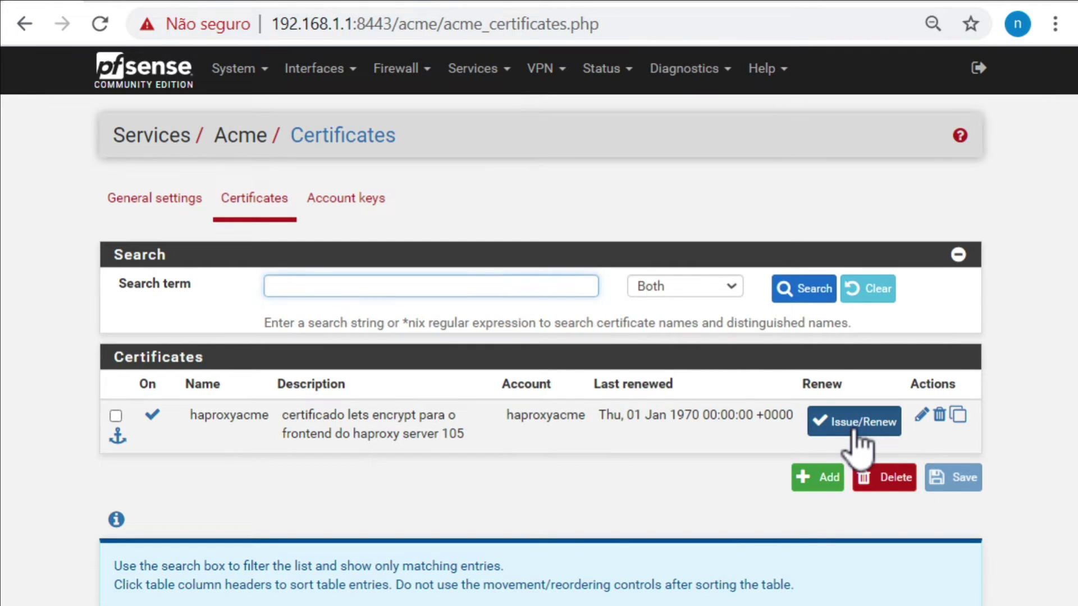
click(583, 551)
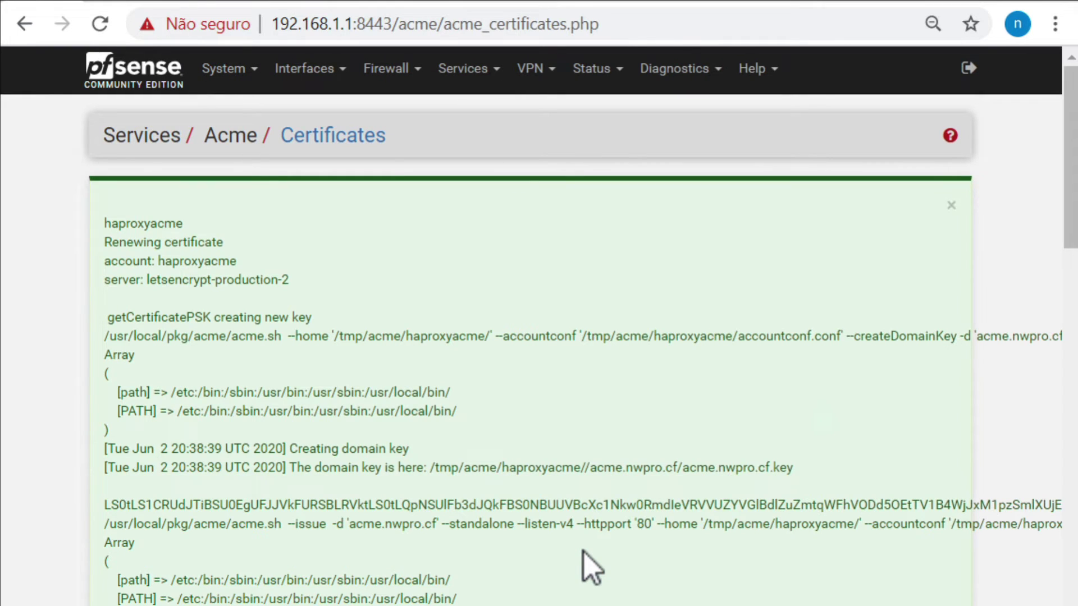
drag(1068, 181, 1037, 332)
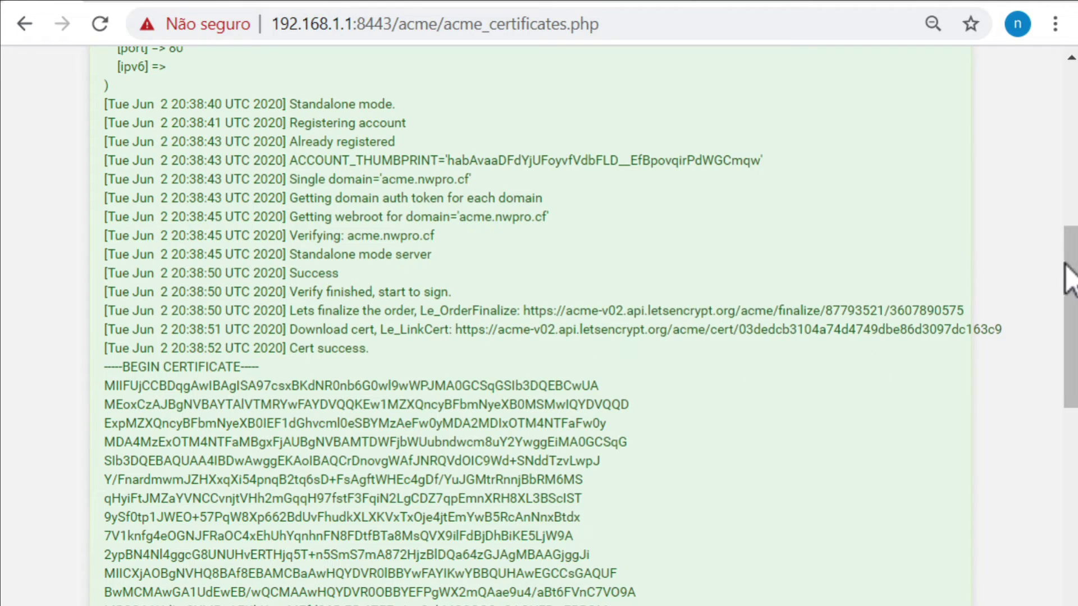
drag(1069, 278, 1048, 444)
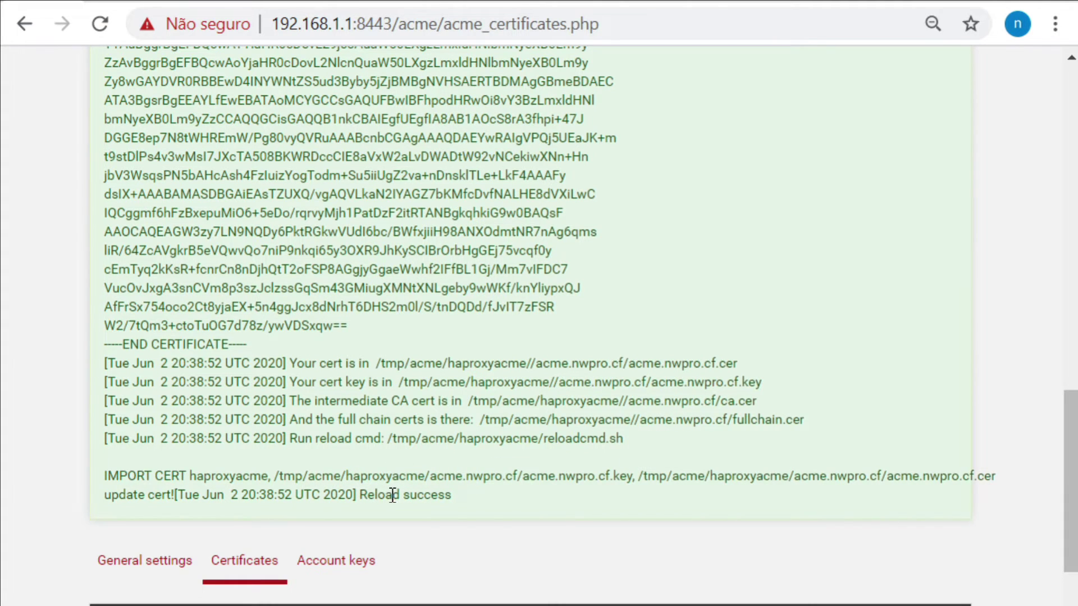
mouse_move(1061, 442)
mouse_down()
mouse_move(1056, 506)
mouse_move(1040, 482)
mouse_up()
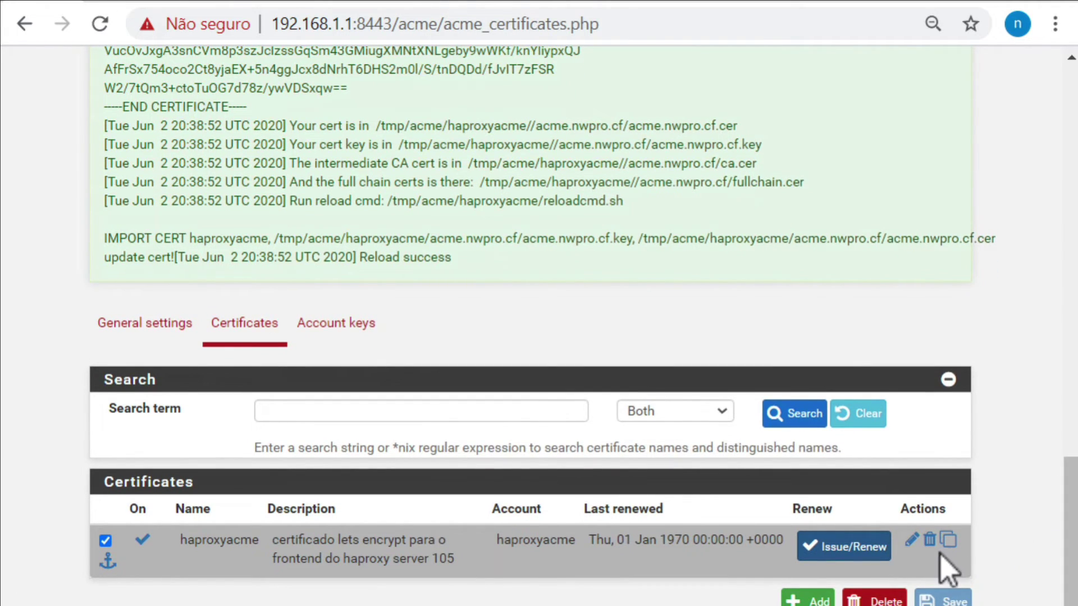
- Open the haproxyacme certificate for editing and add an entry to its actions list
click(912, 540)
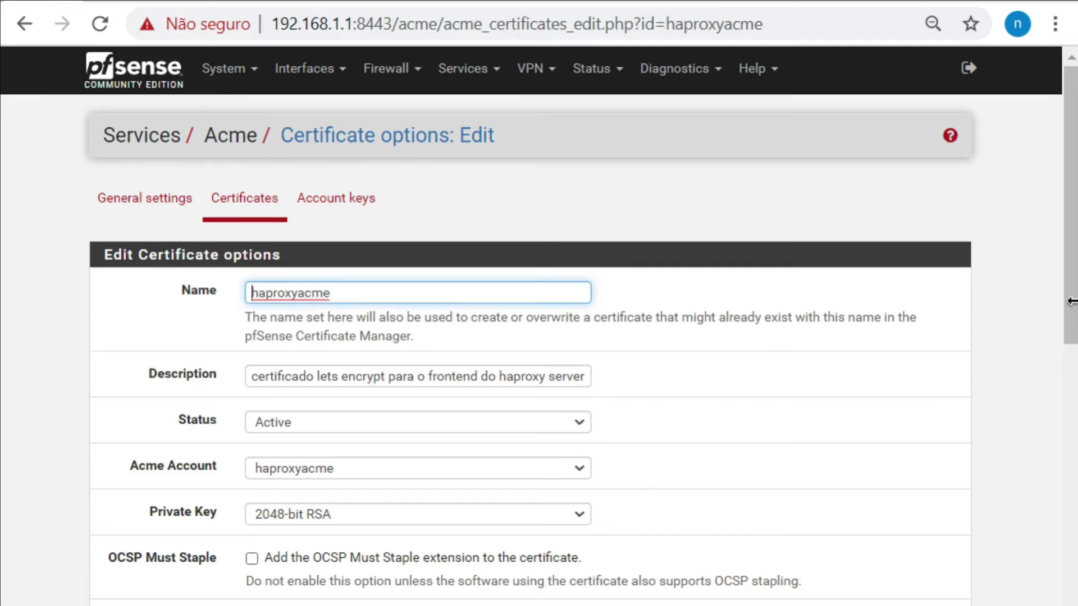
drag(1070, 326, 1048, 605)
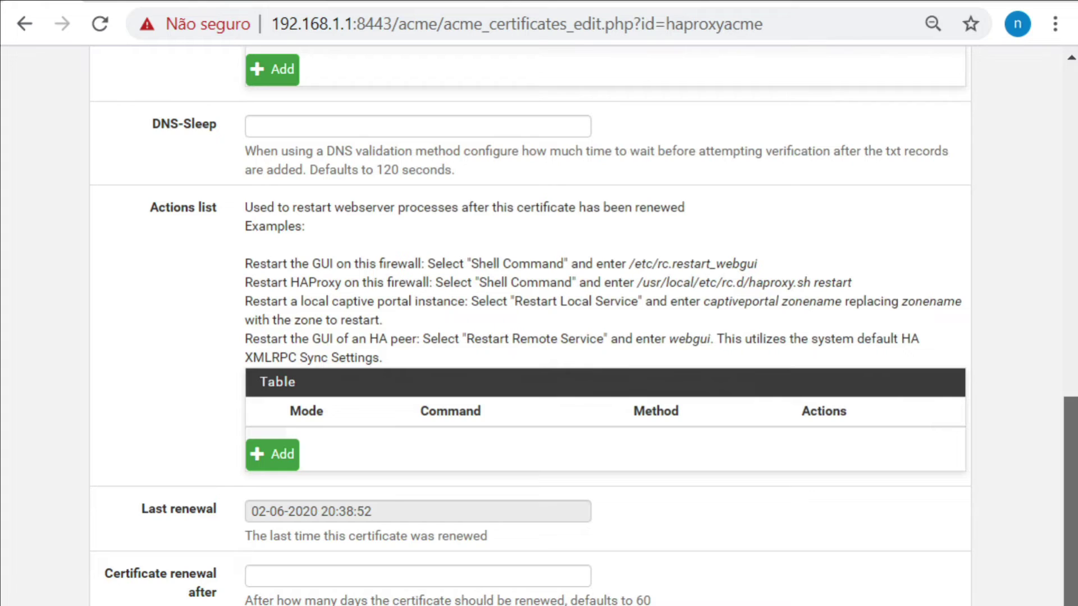
drag(1048, 605, 1048, 602)
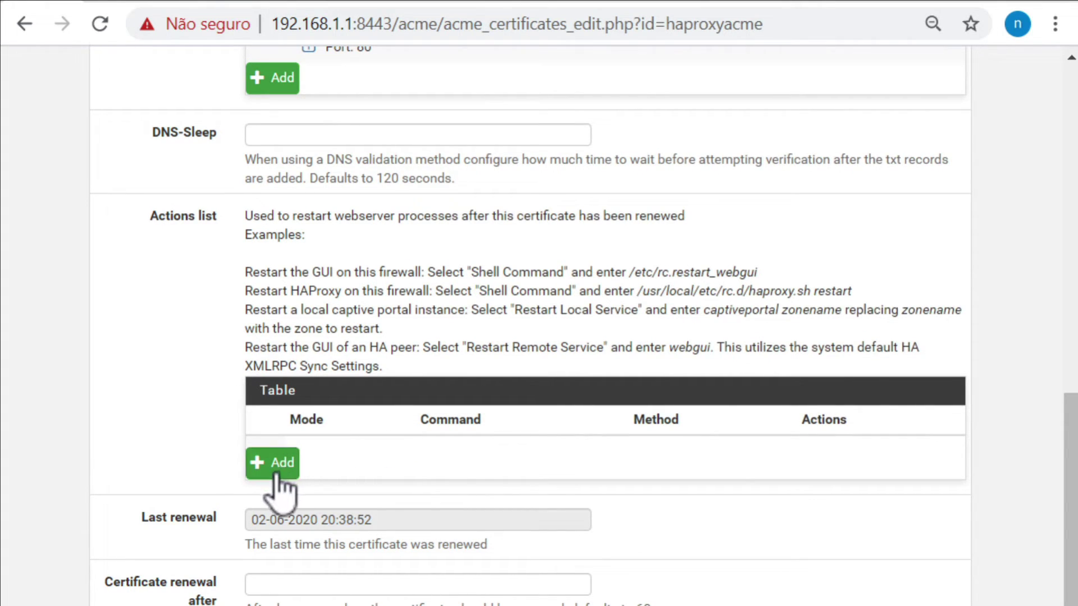
click(293, 470)
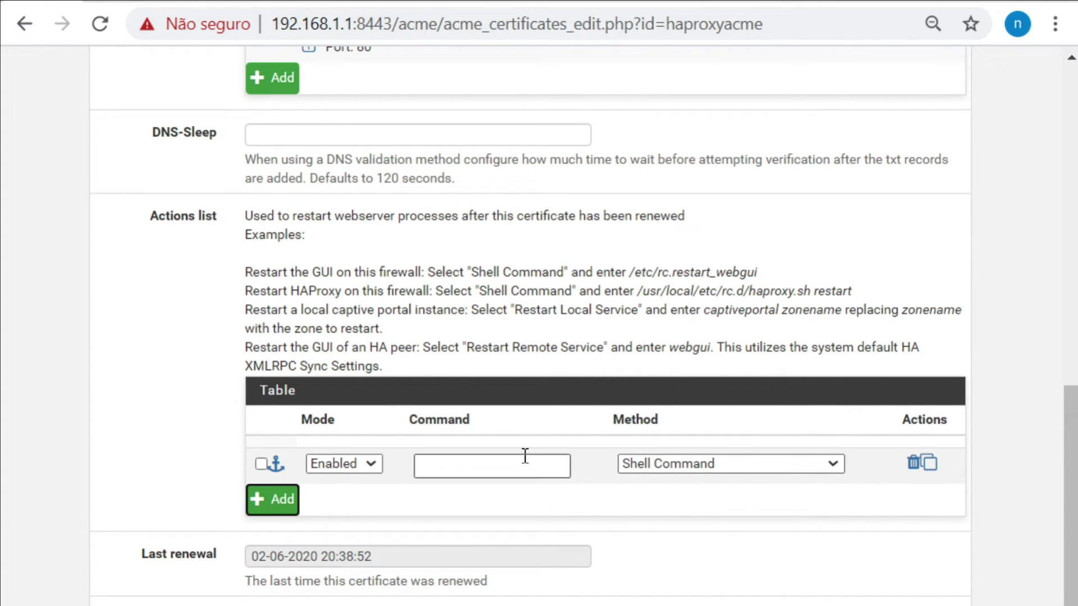
- Copy the example command /usr/local/etc/rc.d/haproxy.sh restart into the new shell command action and save the certificate
click(840, 291)
mouse_move(848, 291)
mouse_down()
mouse_move(698, 291)
mouse_move(851, 290)
mouse_up()
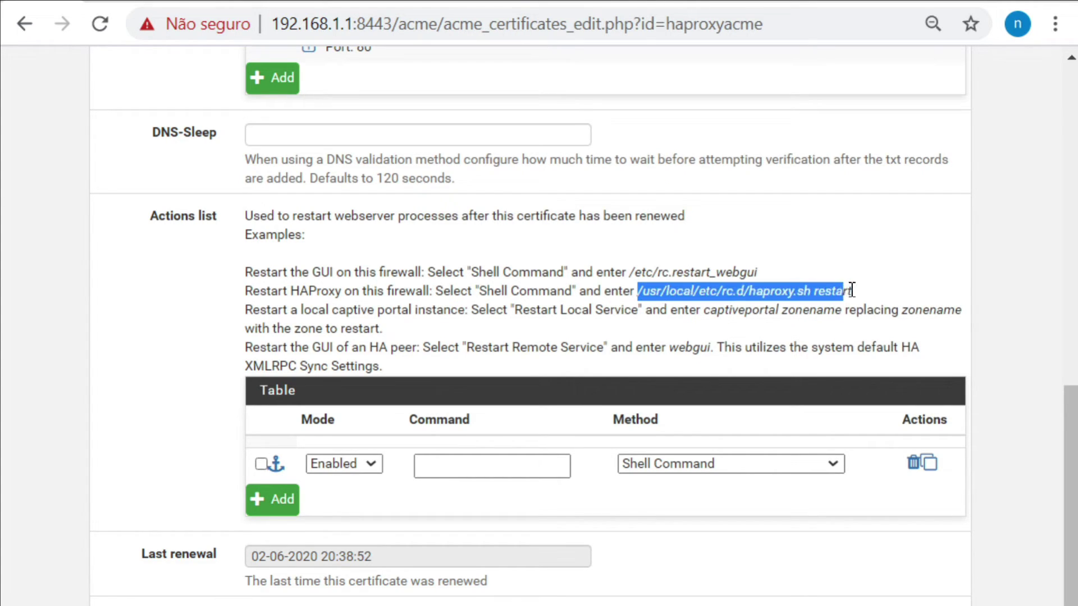
right_click(835, 287)
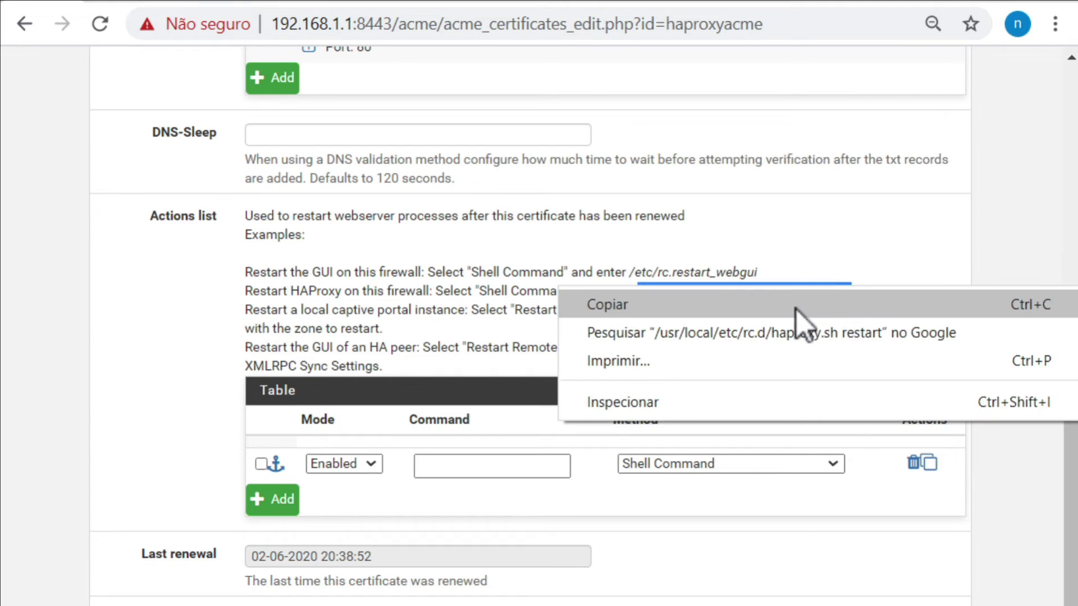
click(737, 308)
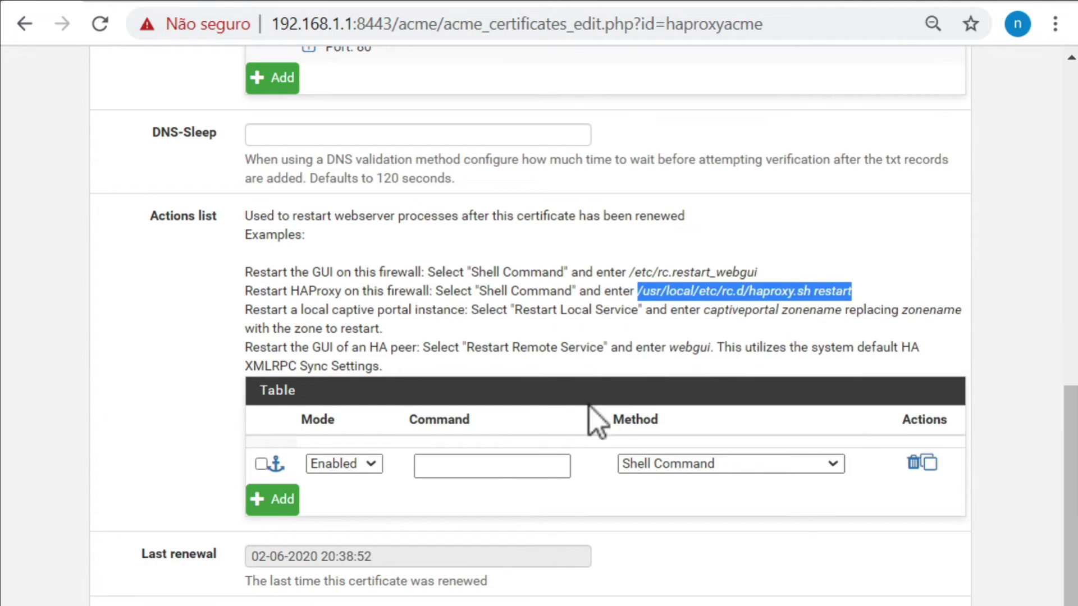
right_click(470, 464)
click(535, 277)
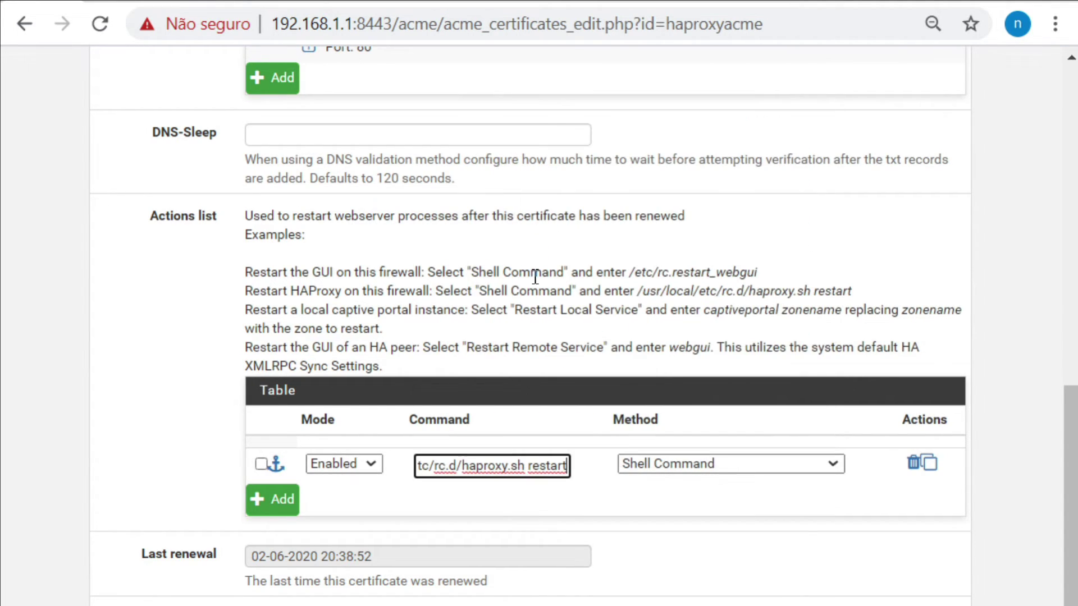
click(274, 500)
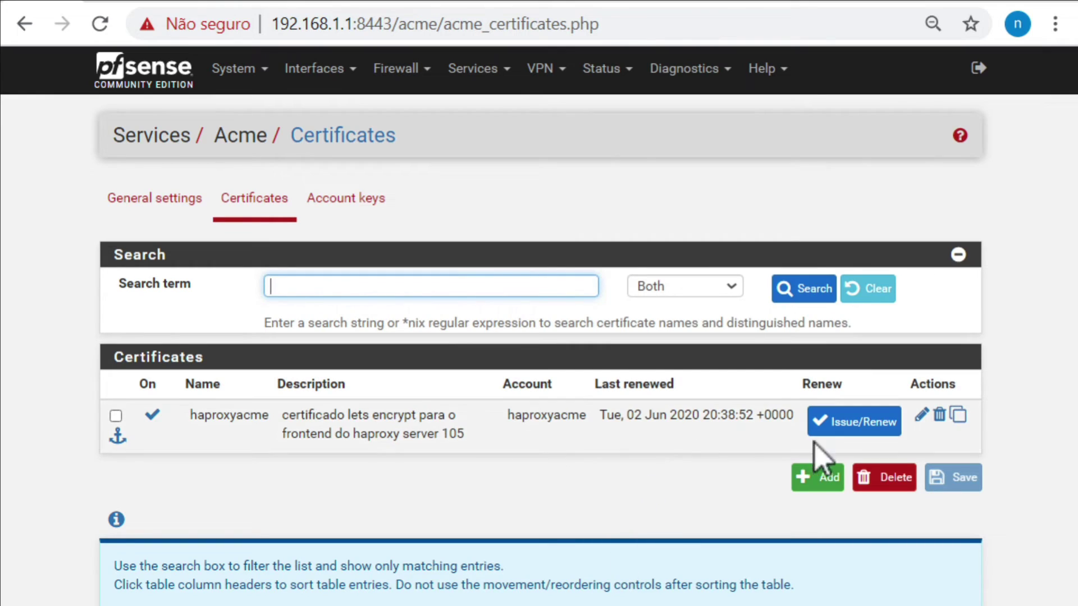
- Reopen the haproxyacme certificate and check its saved domain and post-renewal action
click(921, 415)
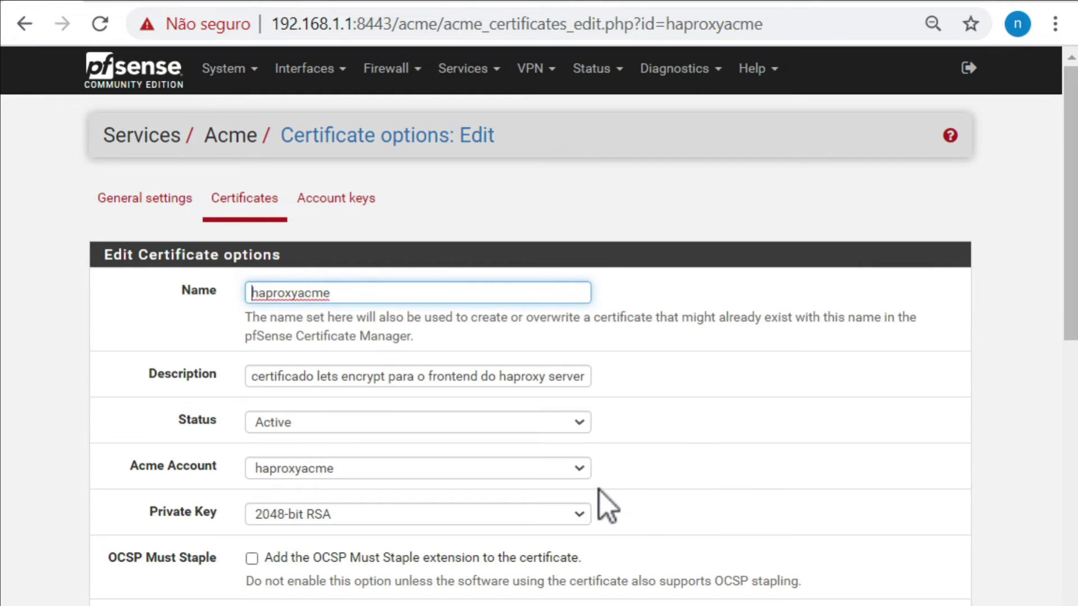
scroll(606, 493, down, 12)
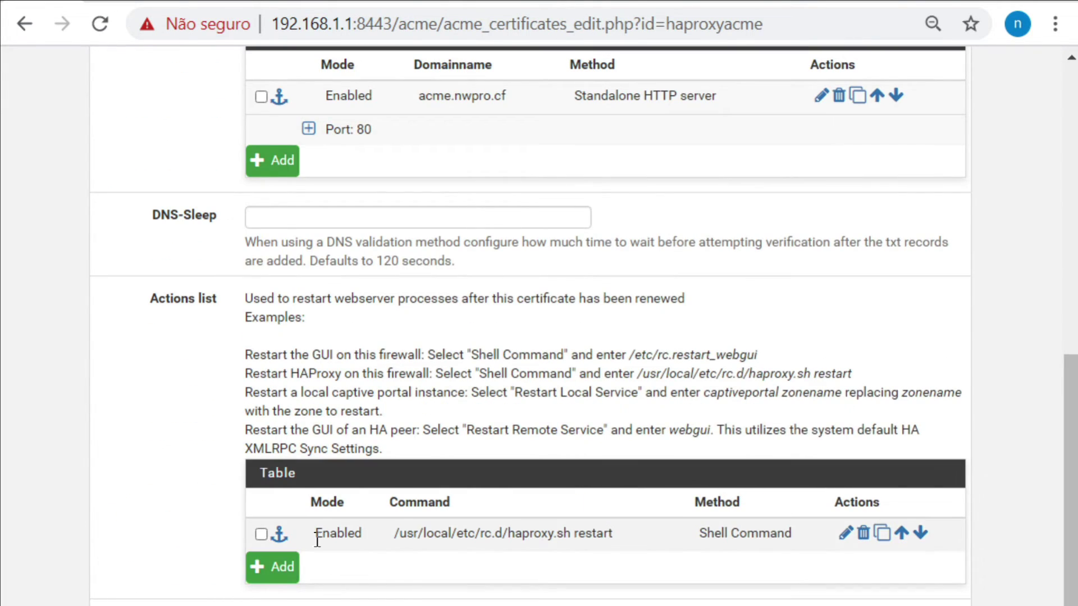
scroll(51, 298, up, 12)
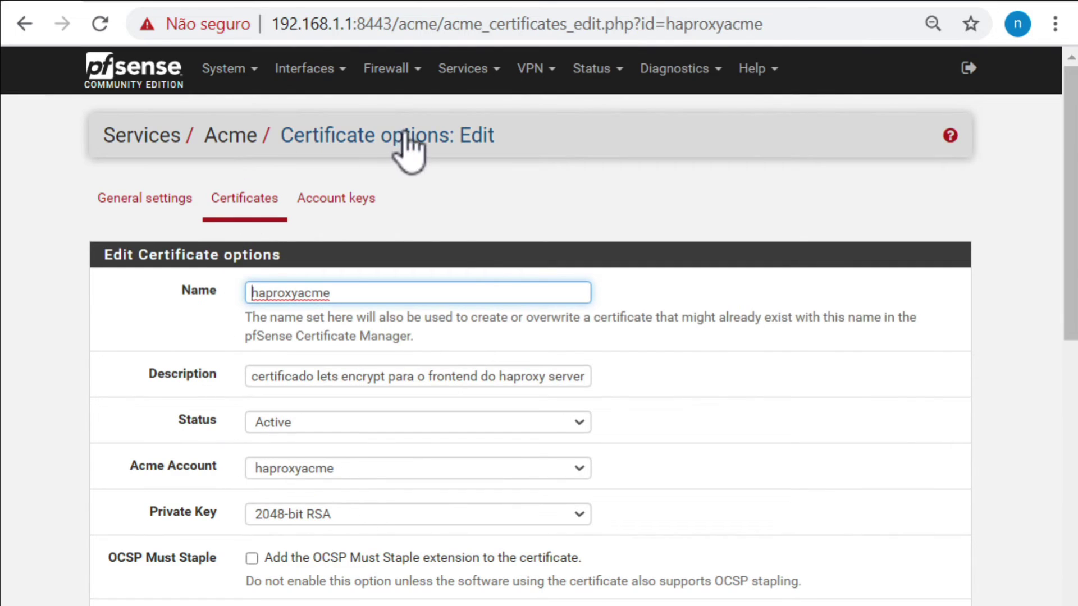
- Open the WAN firewall rules and check the ones for HTTP and HTTPS traffic
click(413, 70)
click(404, 164)
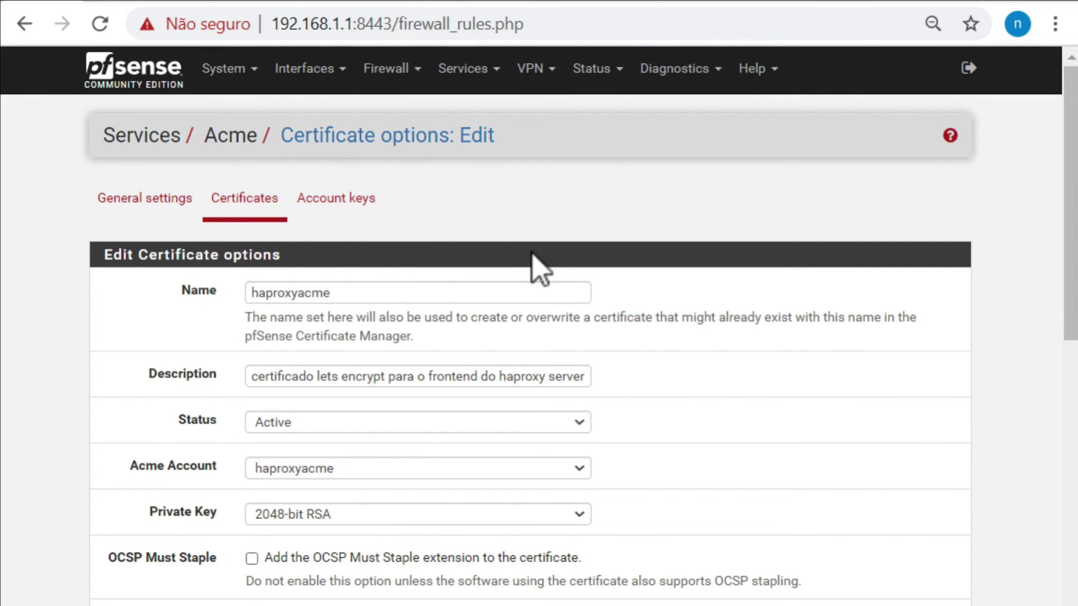
mouse_move(195, 505)
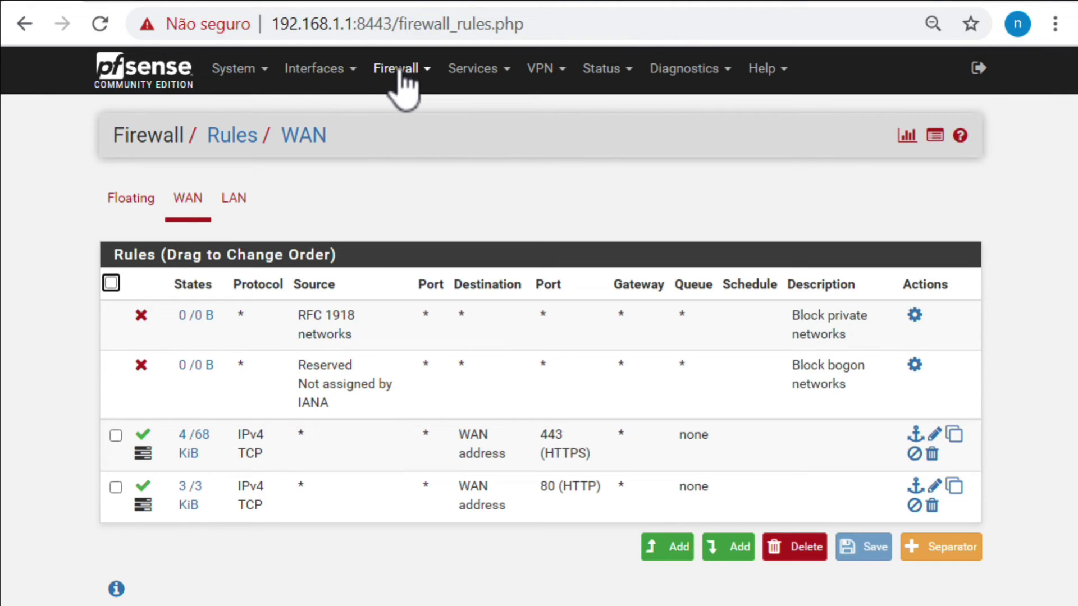
- Add a new HAProxy frontend and name it frontendacme
click(466, 71)
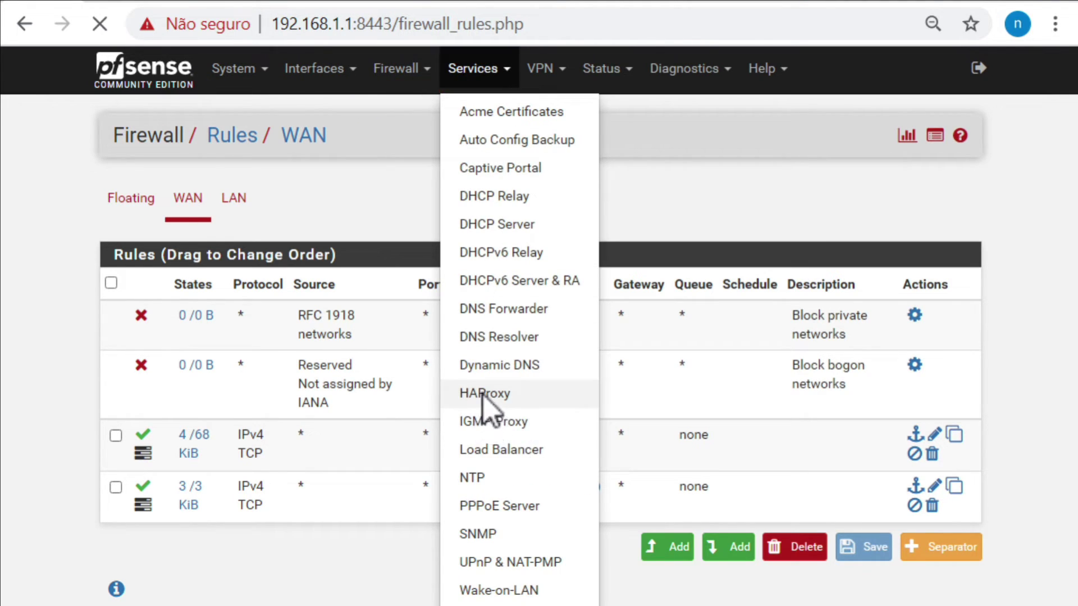
click(486, 394)
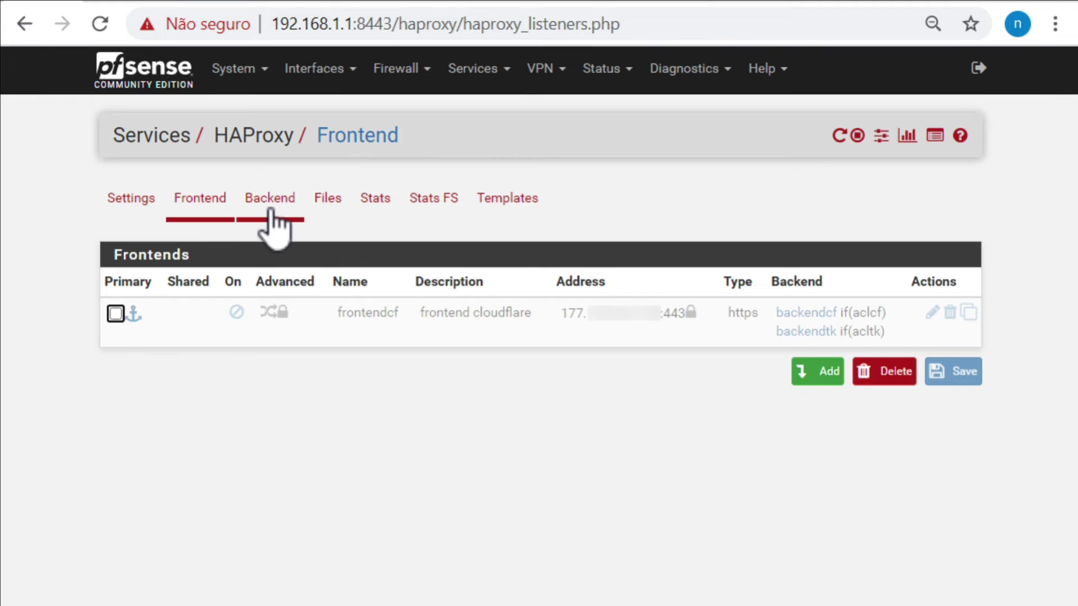
click(829, 377)
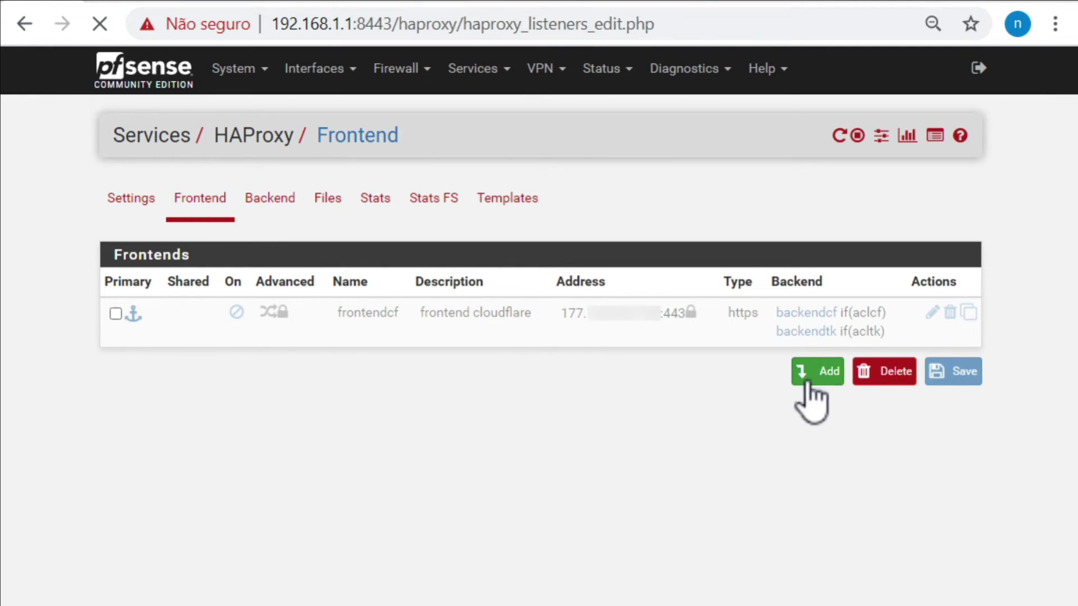
text(fron)
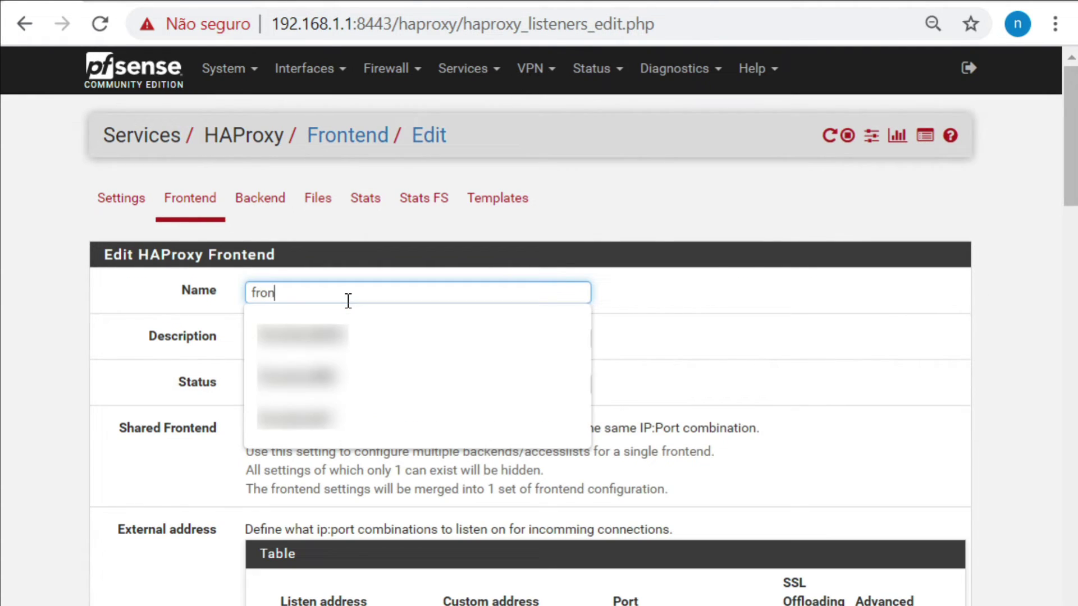
text(tenf)
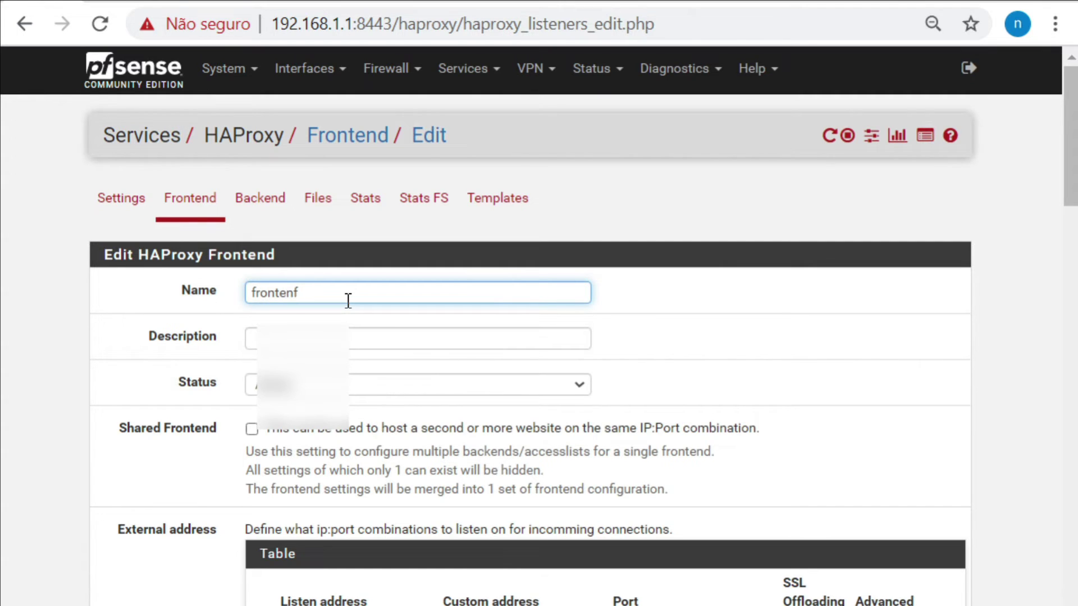
key(BackSpace)
text(dacme)
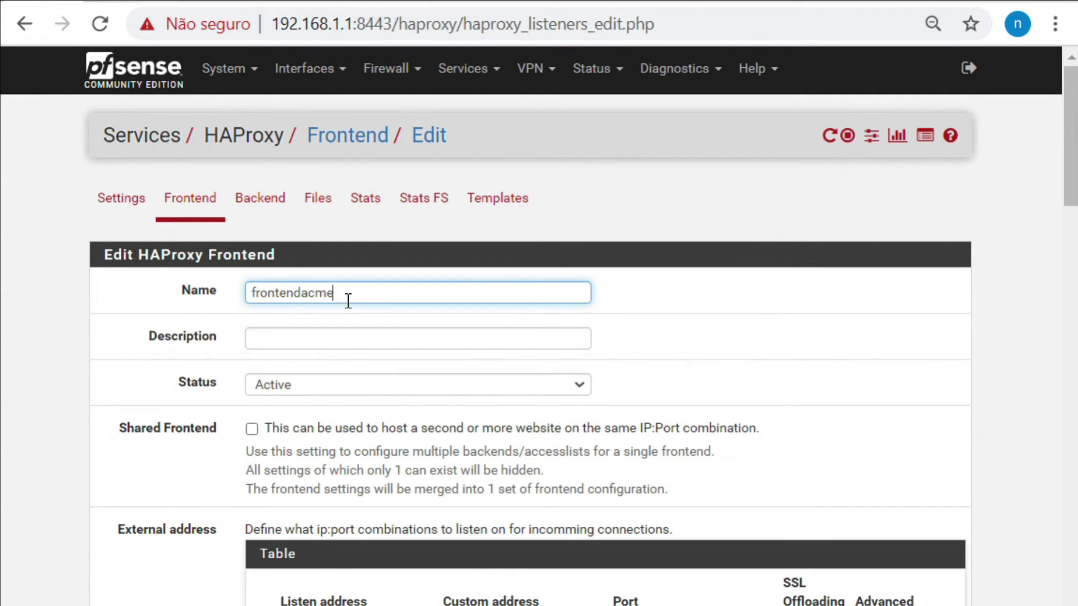
key(Tab)
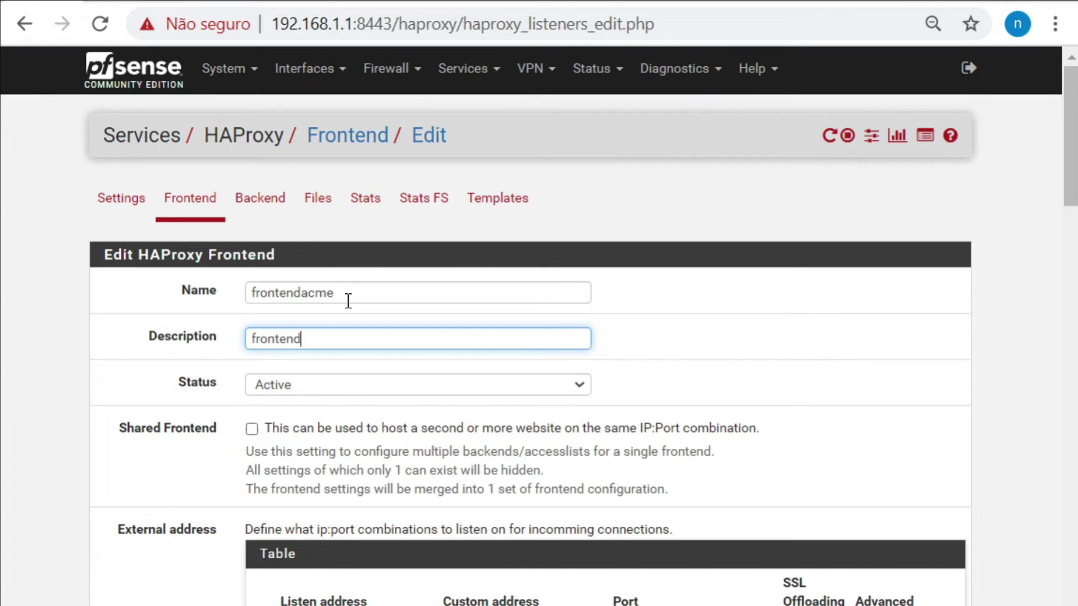
- Complete the frontend's description as "frontend com certificado lets encrypt"
text(com certifi)
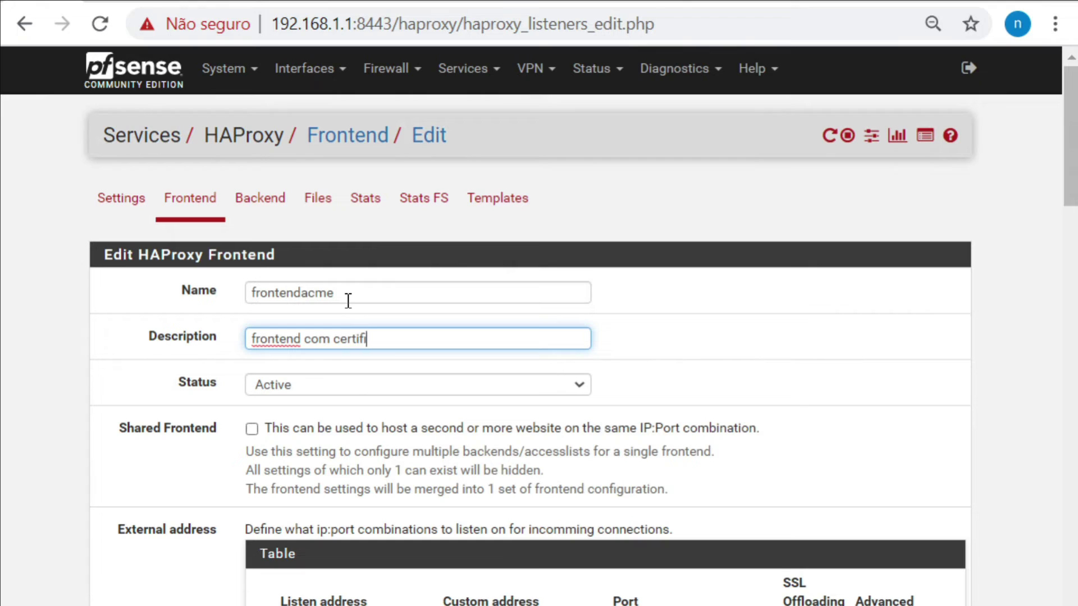
text(cadfs)
key(BackSpace)
key(BackSpace)
key(BackSpace)
key(BackSpace)
text(ia)
text(cado lets enc)
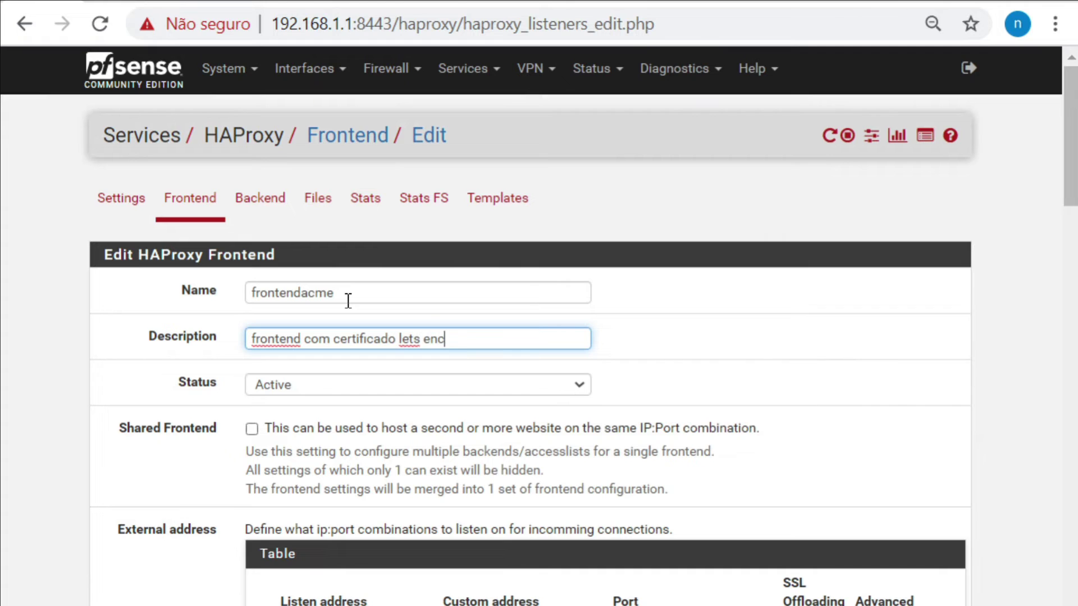
text(rypt)
- Set the WAN external address to listen on port 443 with SSL offloading enabled
drag(1070, 181, 1069, 241)
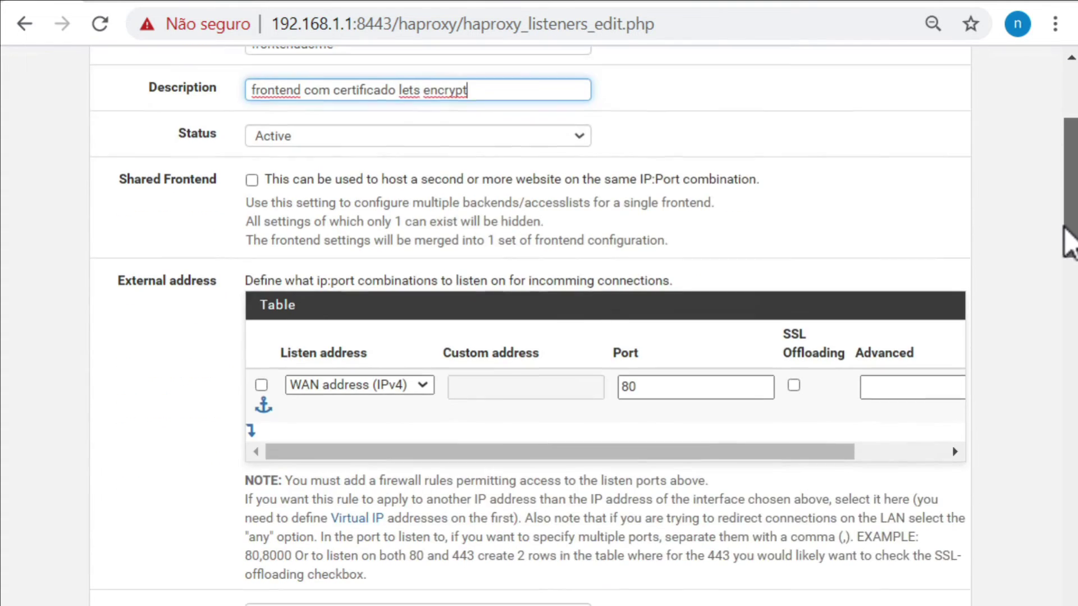
double_click(714, 391)
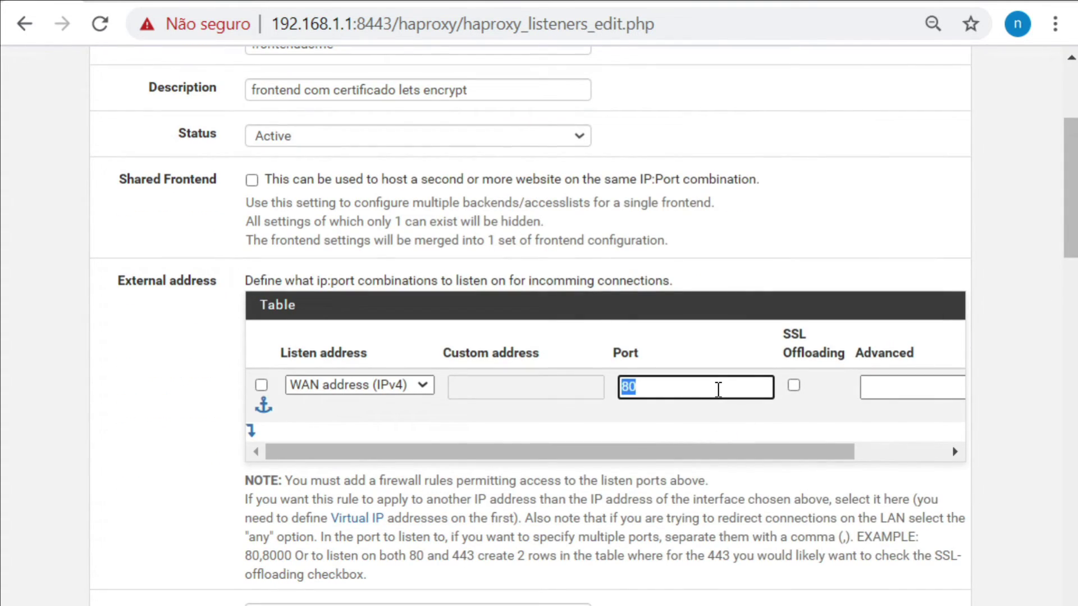
text(443)
click(794, 386)
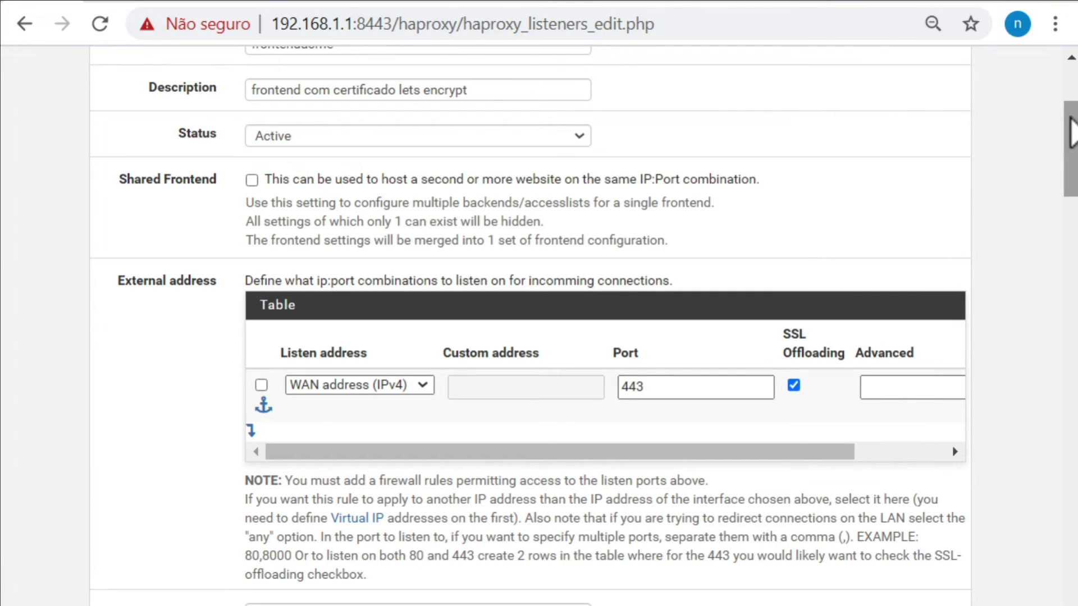
- Add an access control list named aclacme with the expression Host matches and the value acme.nwpro.cf
drag(1071, 132, 1055, 234)
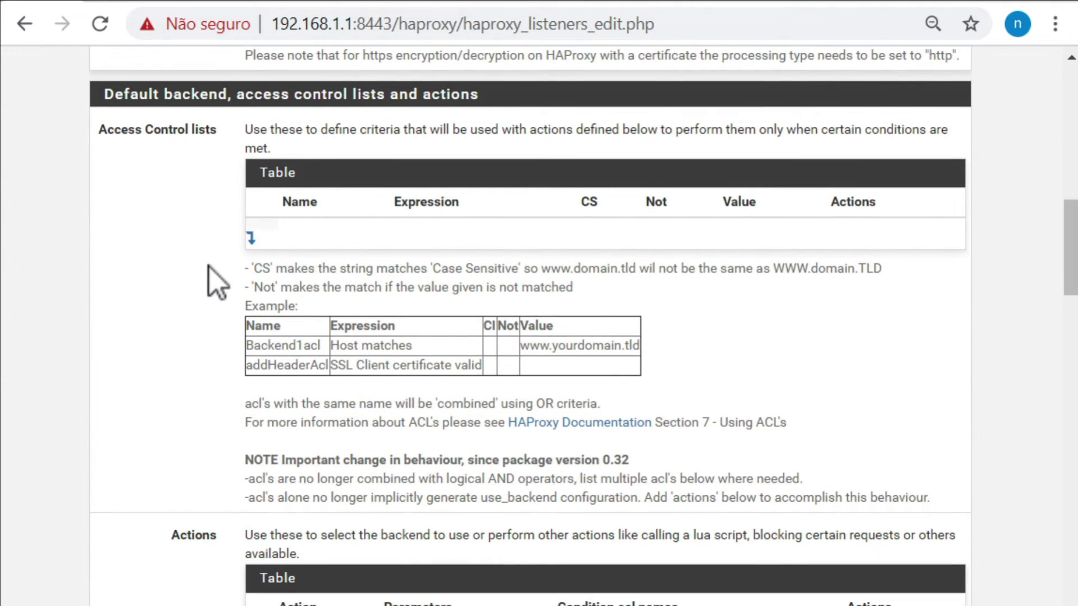
click(252, 235)
click(399, 250)
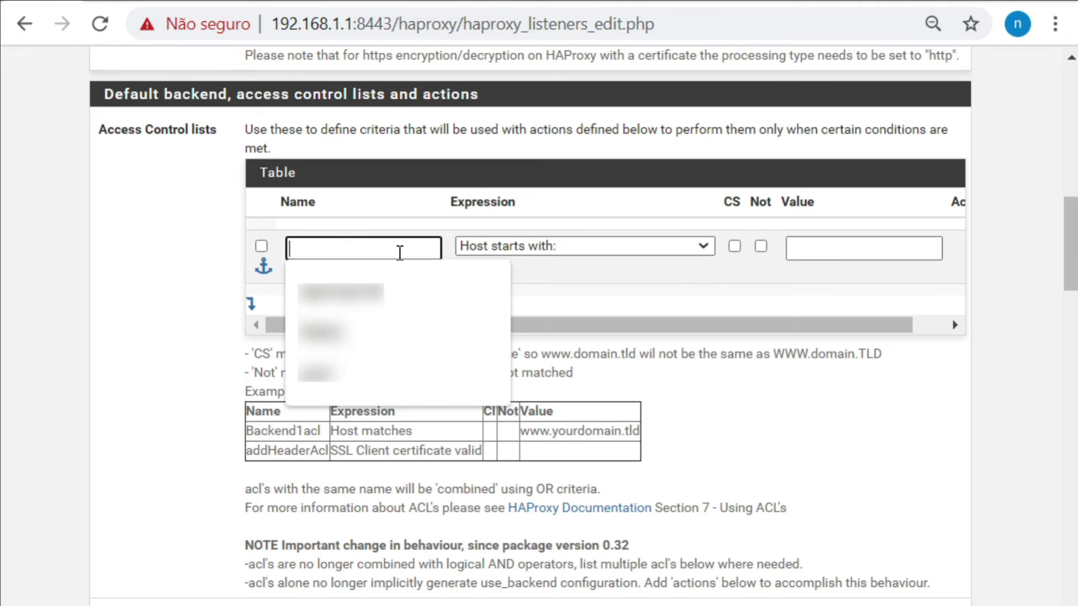
text(aclacme)
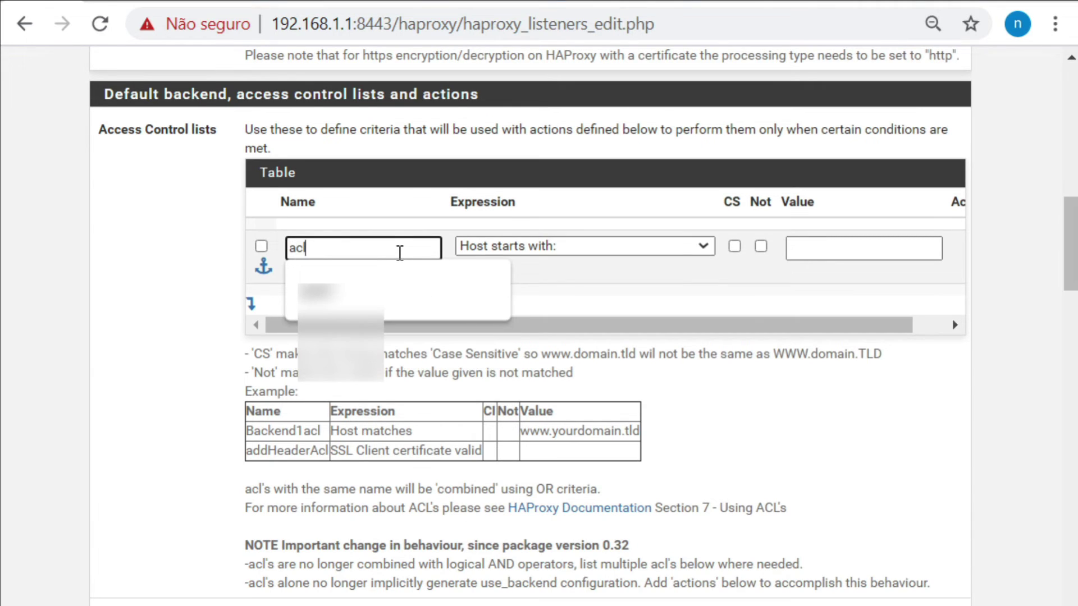
click(633, 247)
click(587, 298)
click(832, 245)
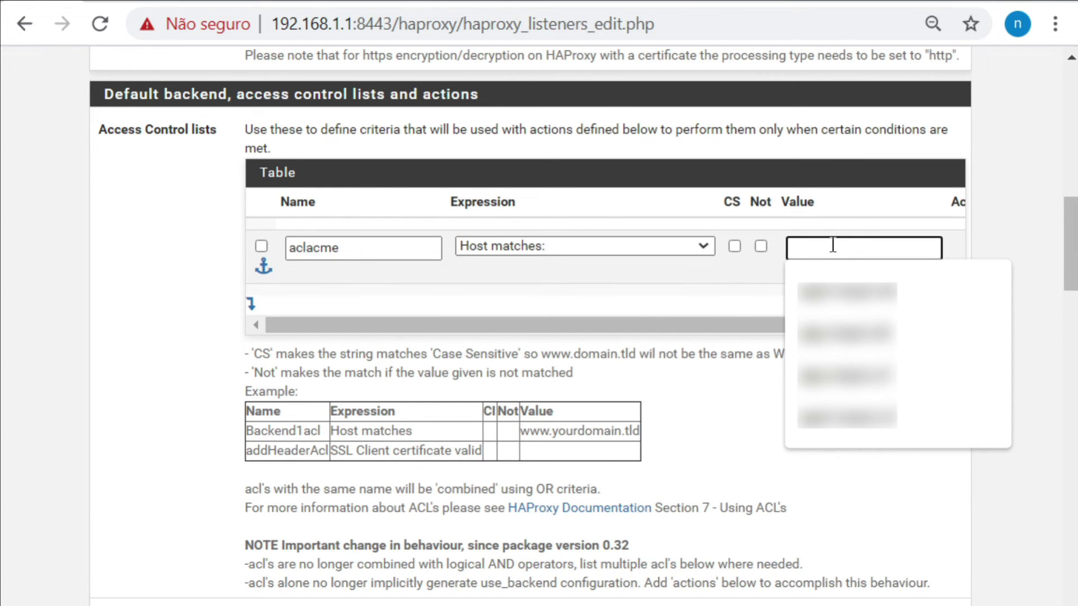
text(acme.nwpro.cf)
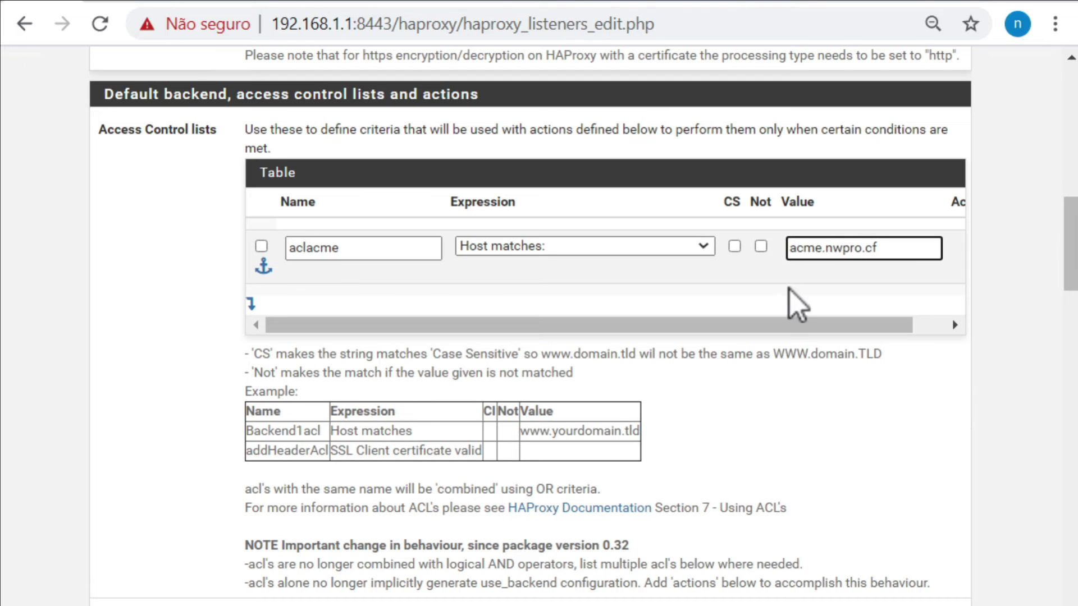
drag(853, 314, 710, 325)
- Add a Use Backend action that sends traffic to backendacme under the condition aclacme
drag(1067, 242, 1039, 278)
click(252, 397)
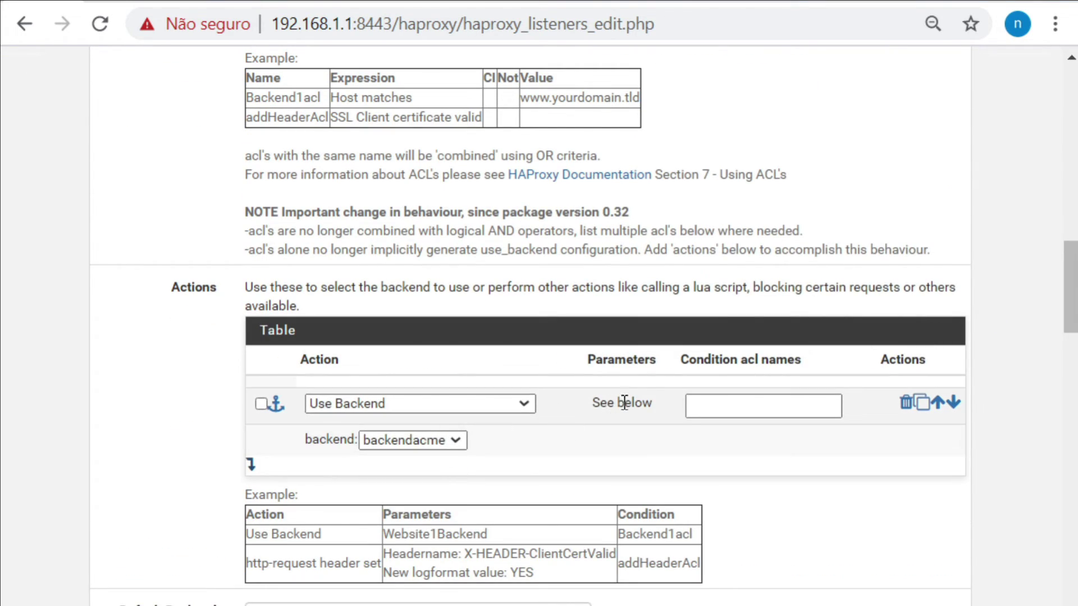
click(718, 403)
text(acl)
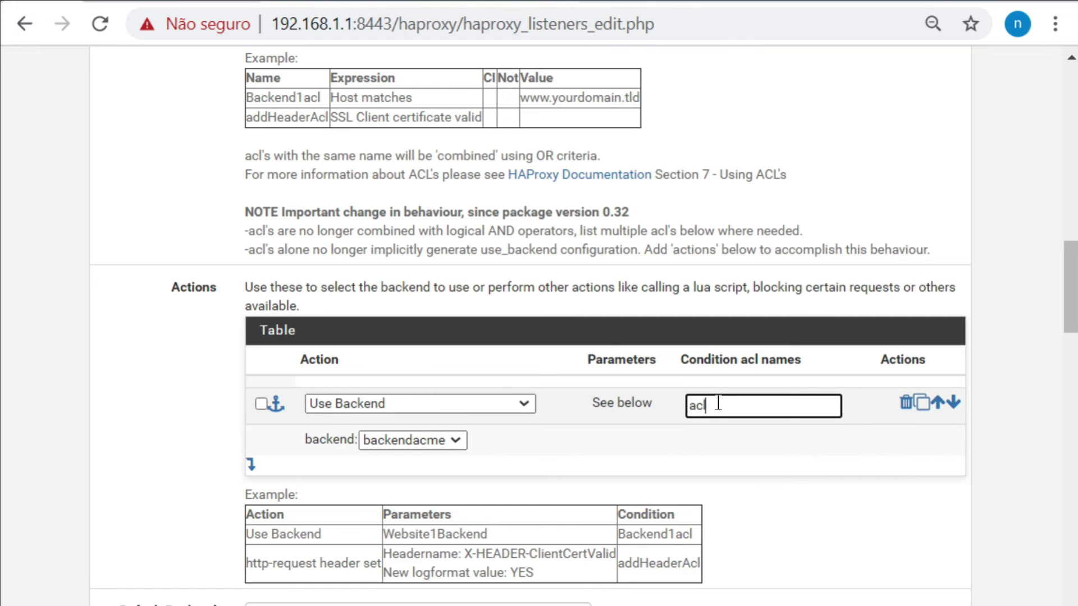
text(admer)
- Compare the action's condition name with the access control list's name, and look through the default backend choices
double_click(770, 409)
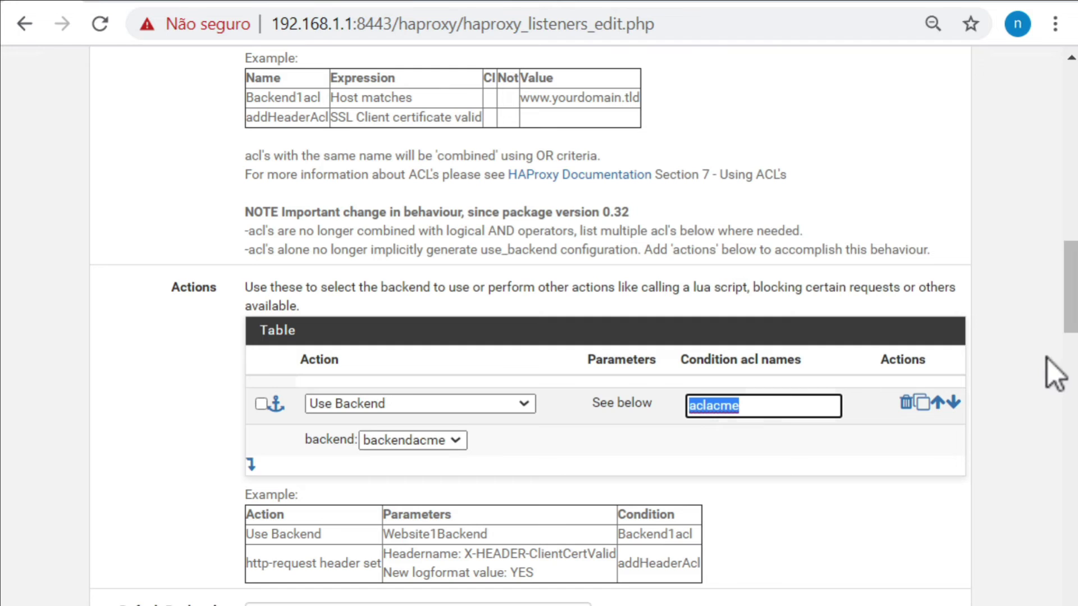
scroll(1070, 320, down, 2)
scroll(1070, 334, up, 4)
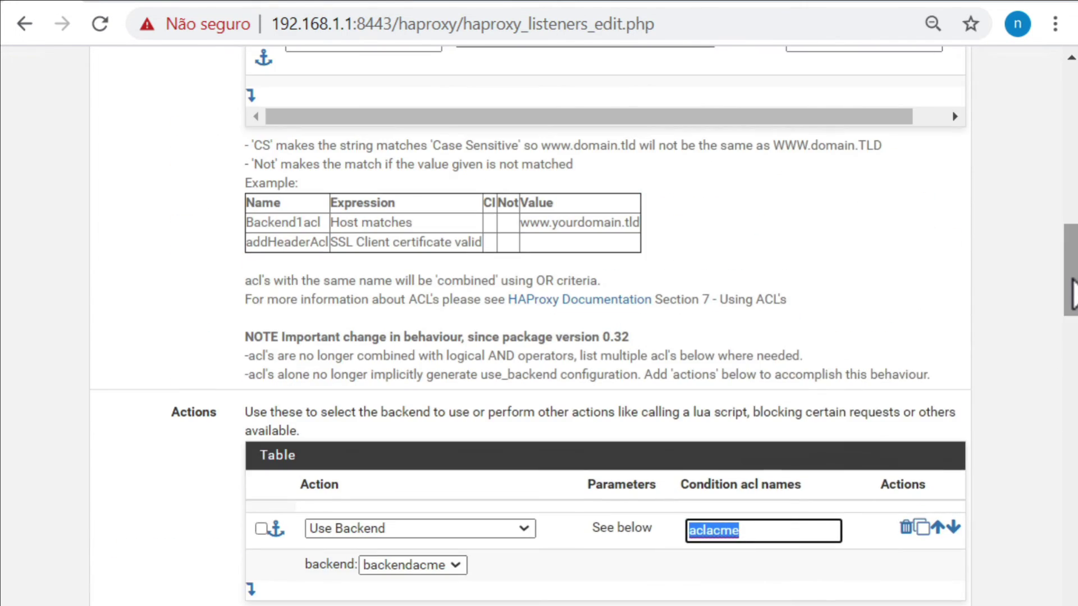
scroll(1073, 292, up, 2)
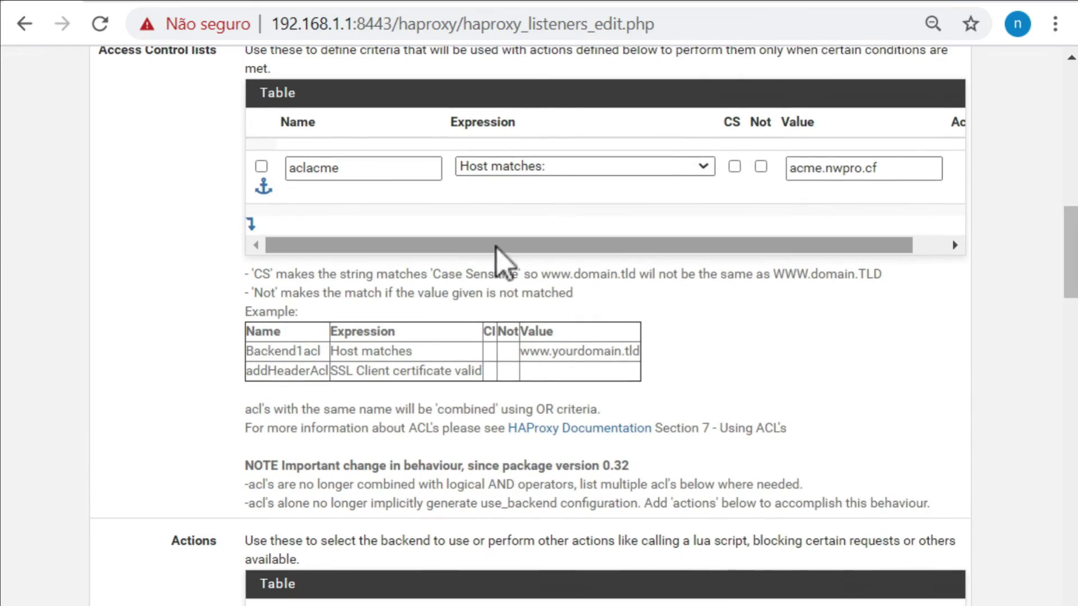
double_click(394, 173)
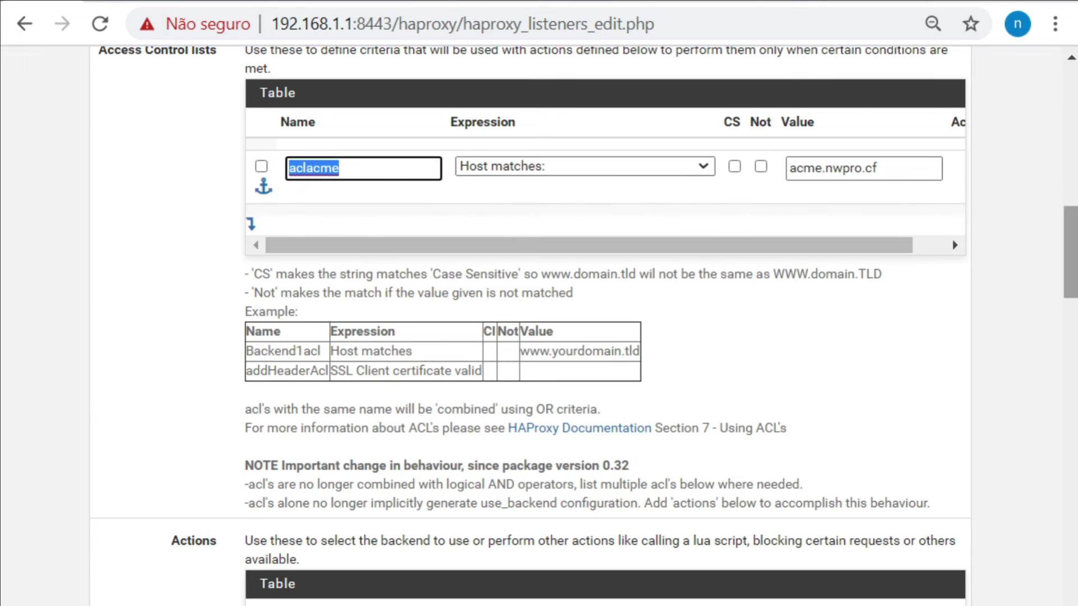
scroll(1070, 264, down, 2)
scroll(1061, 271, down, 6)
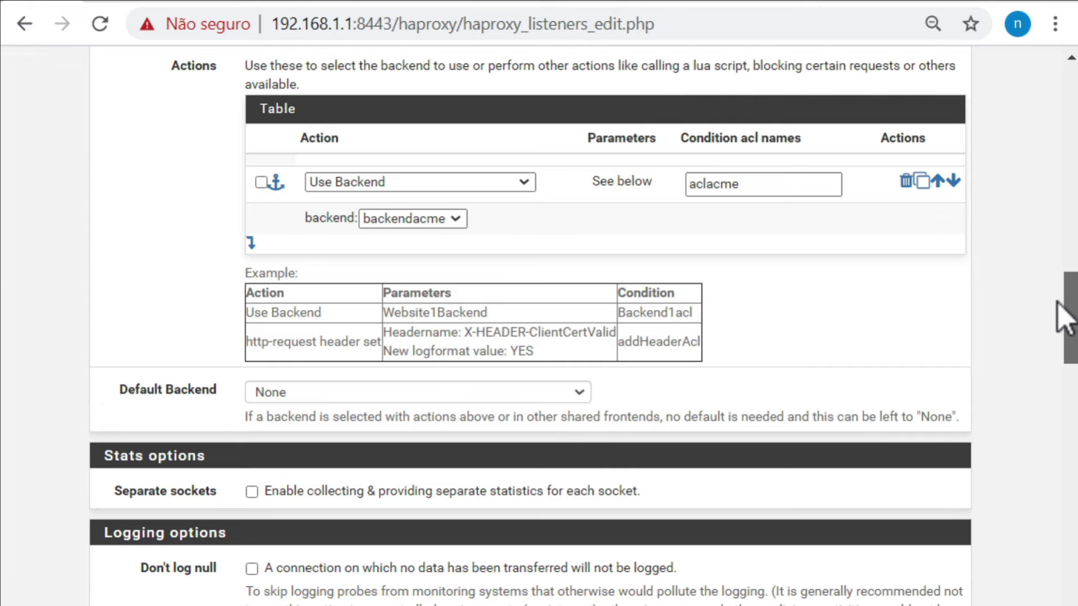
click(556, 396)
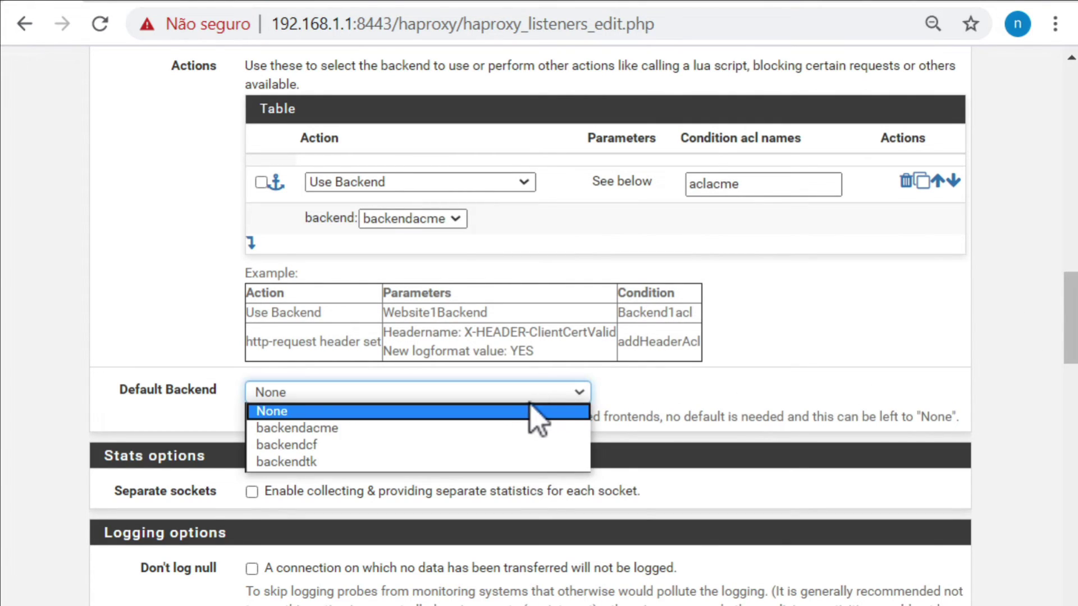
click(1060, 277)
- Keep haproxyacme as the frontend's certificate in the SSL Offloading settings
scroll(1070, 348, down, 1)
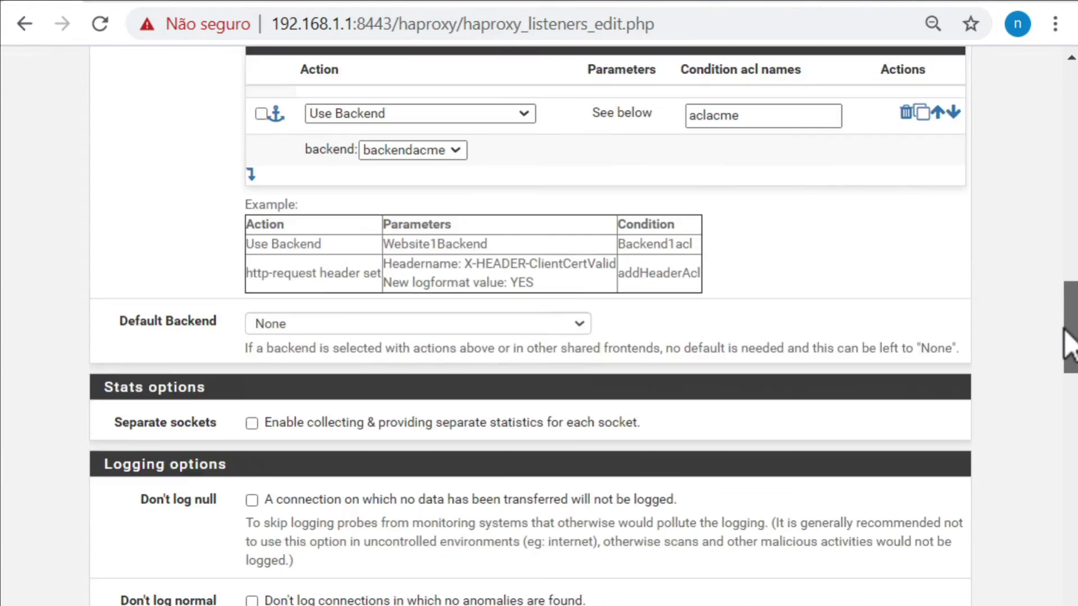
scroll(1070, 348, down, 3)
scroll(1067, 361, down, 5)
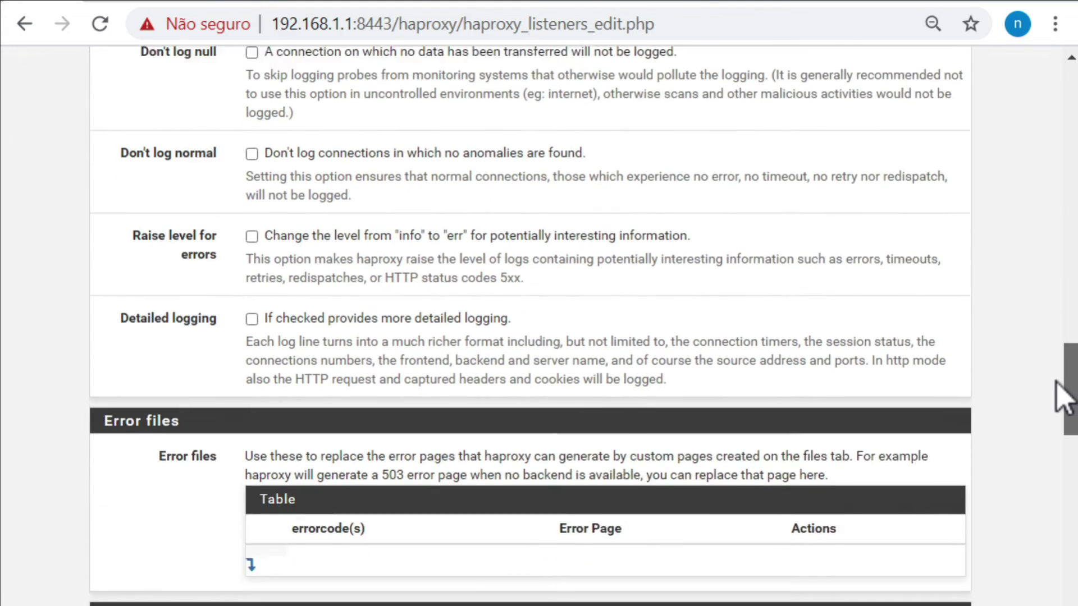
drag(1063, 396, 1062, 525)
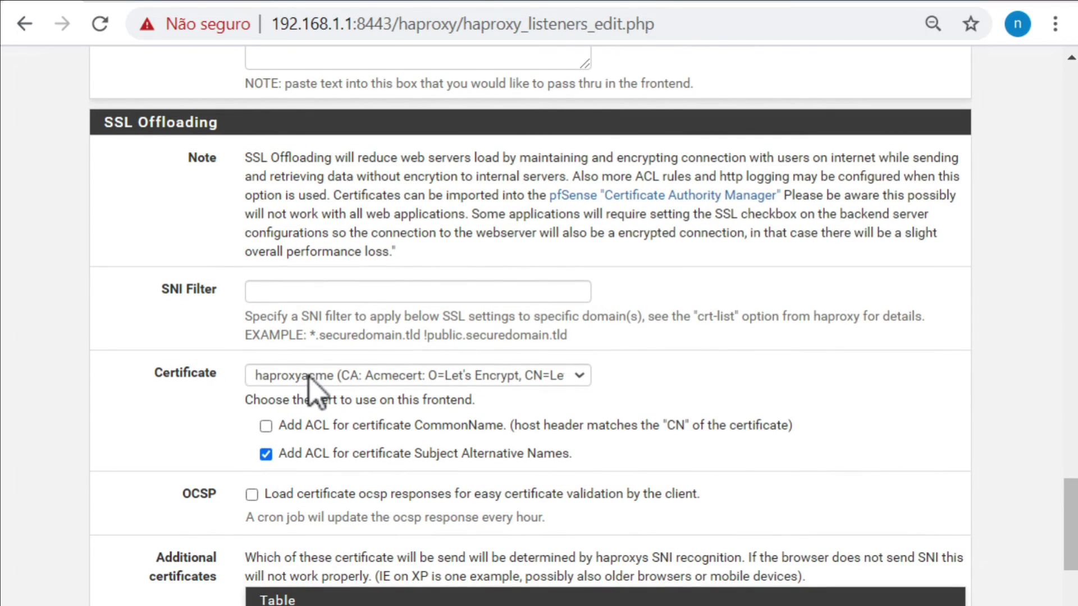
click(357, 376)
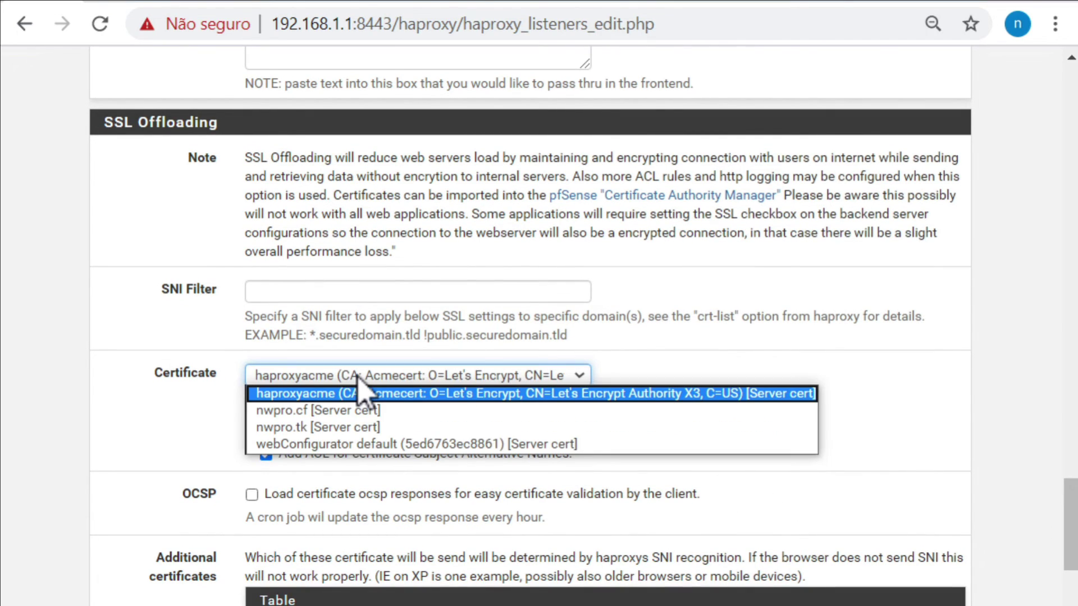
click(357, 377)
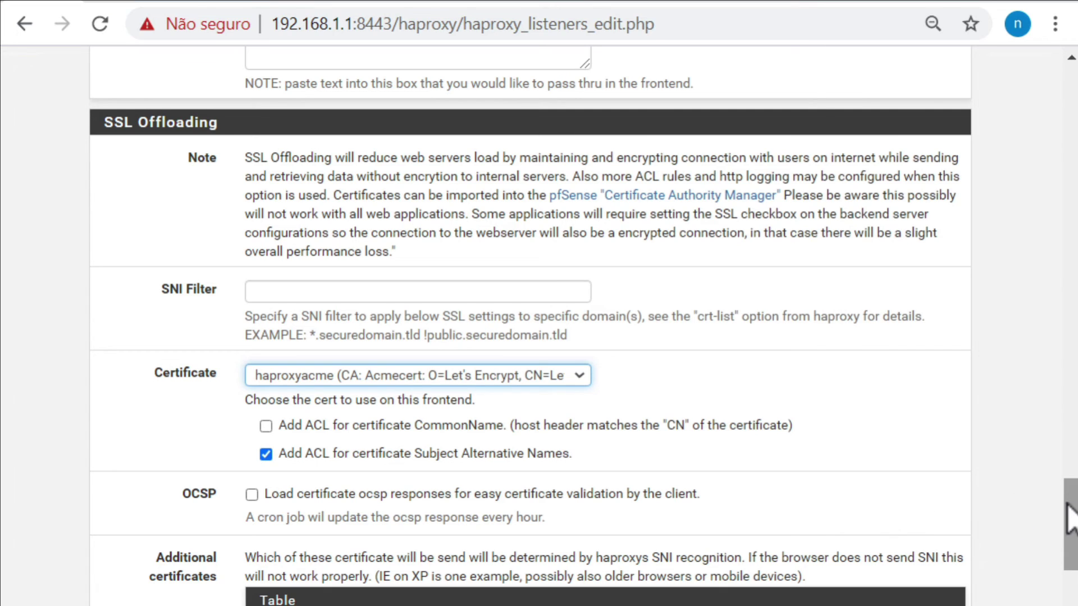
- Save the new frontend and apply the HAProxy configuration changes
drag(1061, 496, 1056, 605)
click(279, 604)
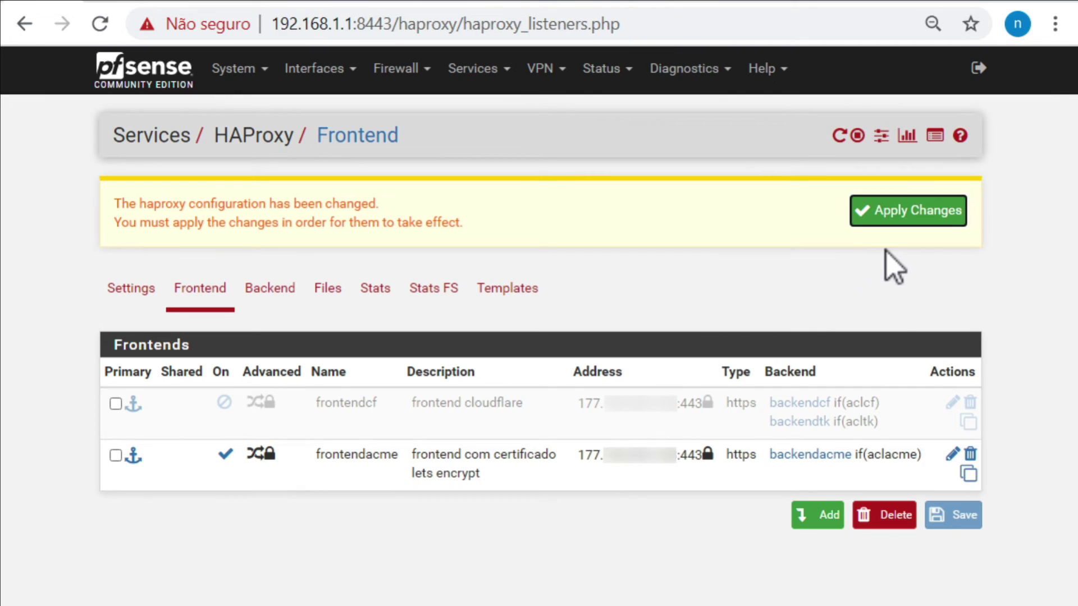
click(889, 220)
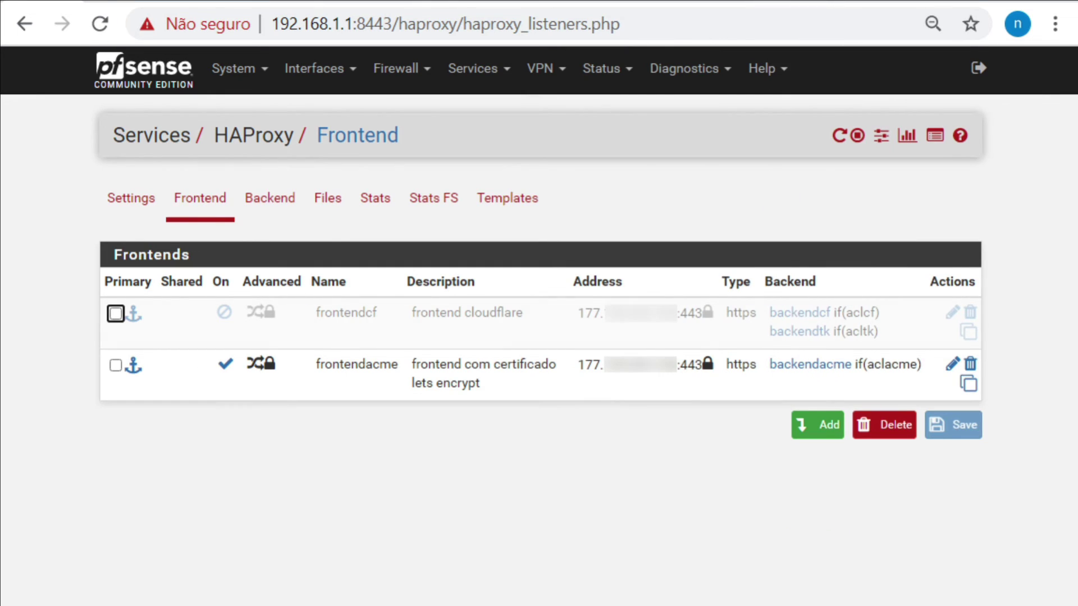
key(ctrl+t)
text(a)
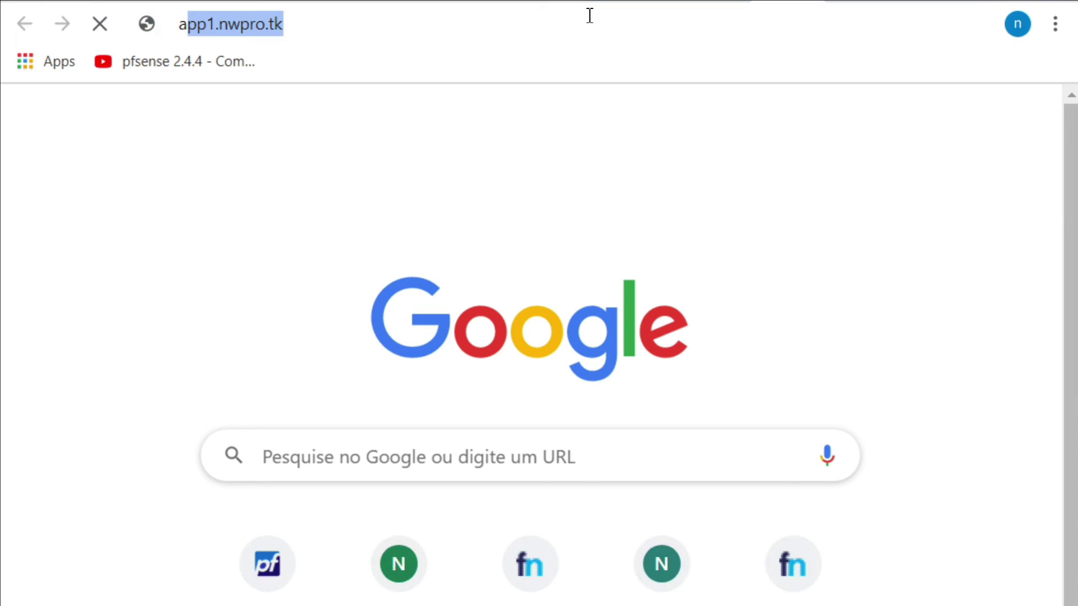
key(BackSpace)
key(BackSpace)
text(http)
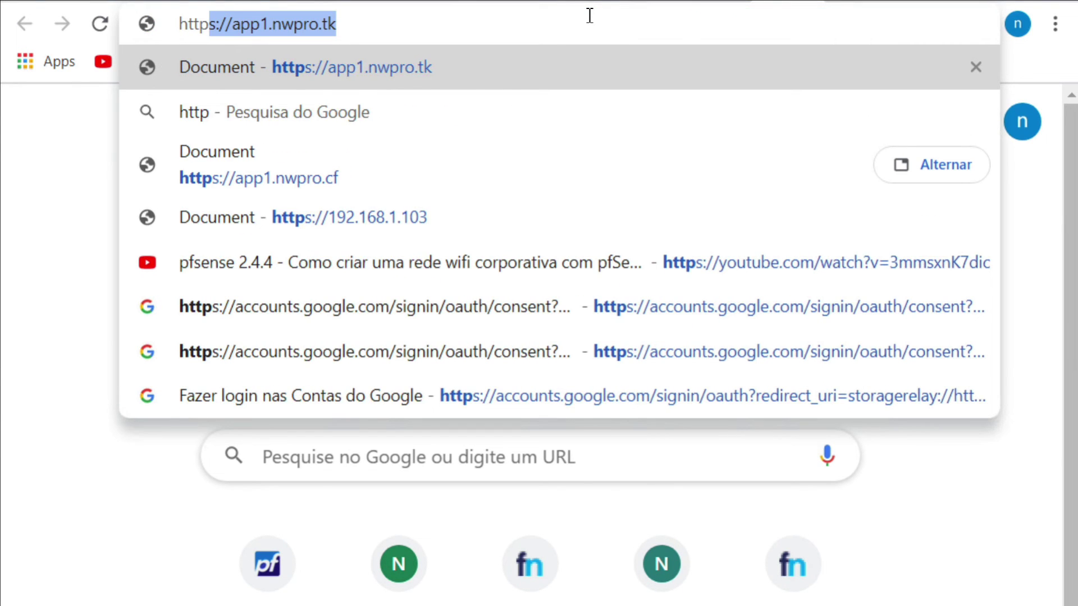
text(s://)
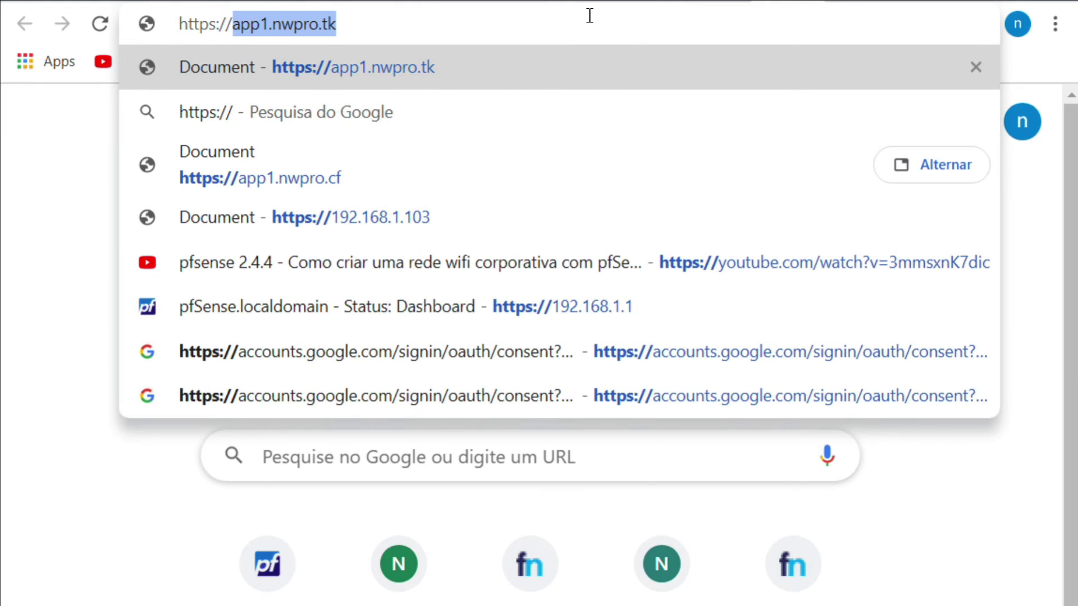
text(acme.)
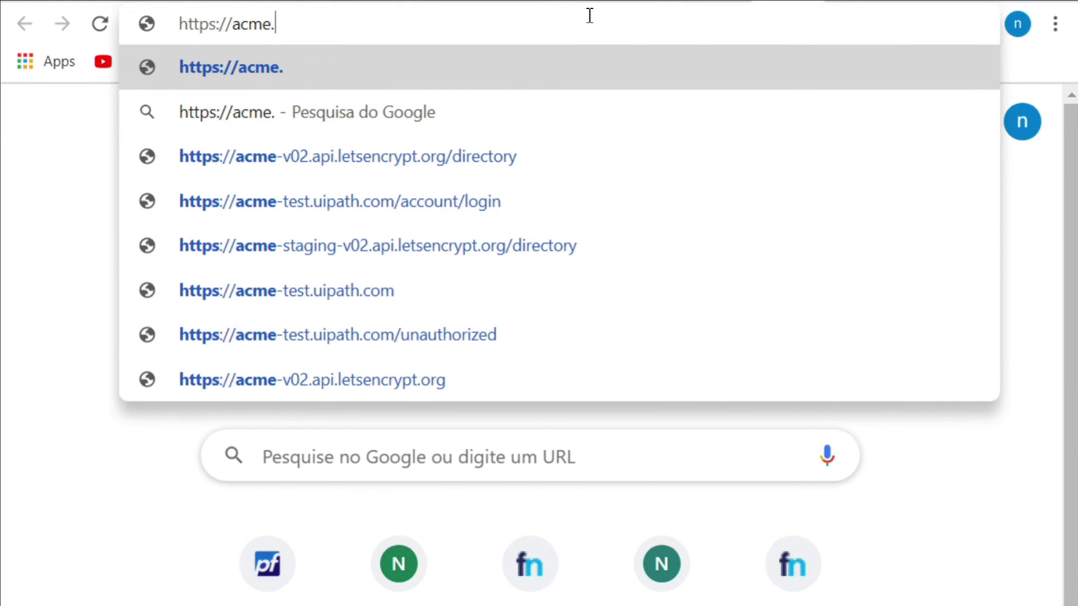
text(nwpro)
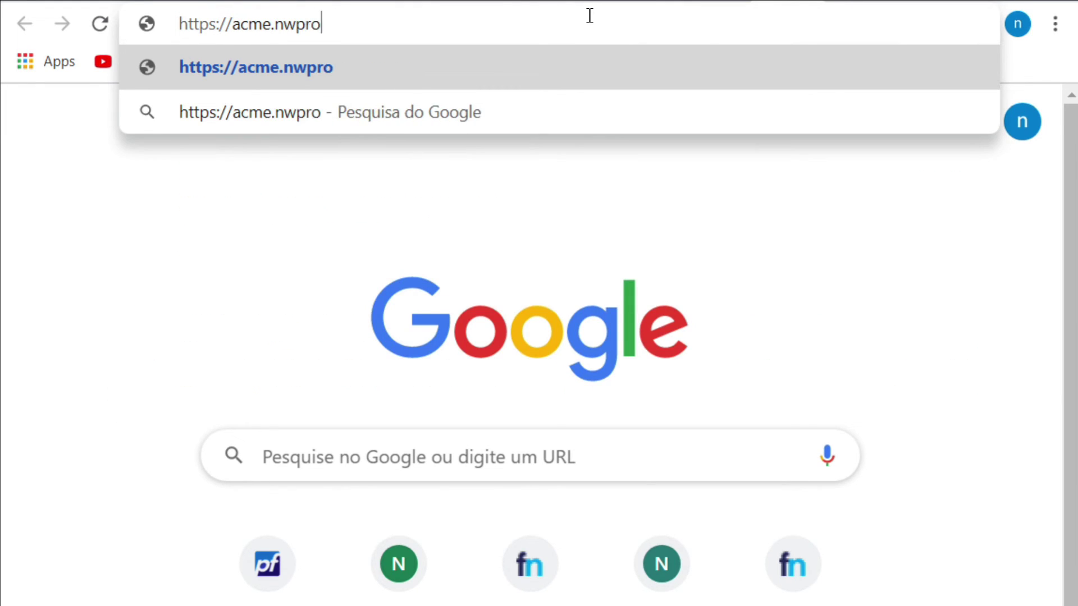
text(.cf)
key(Return)
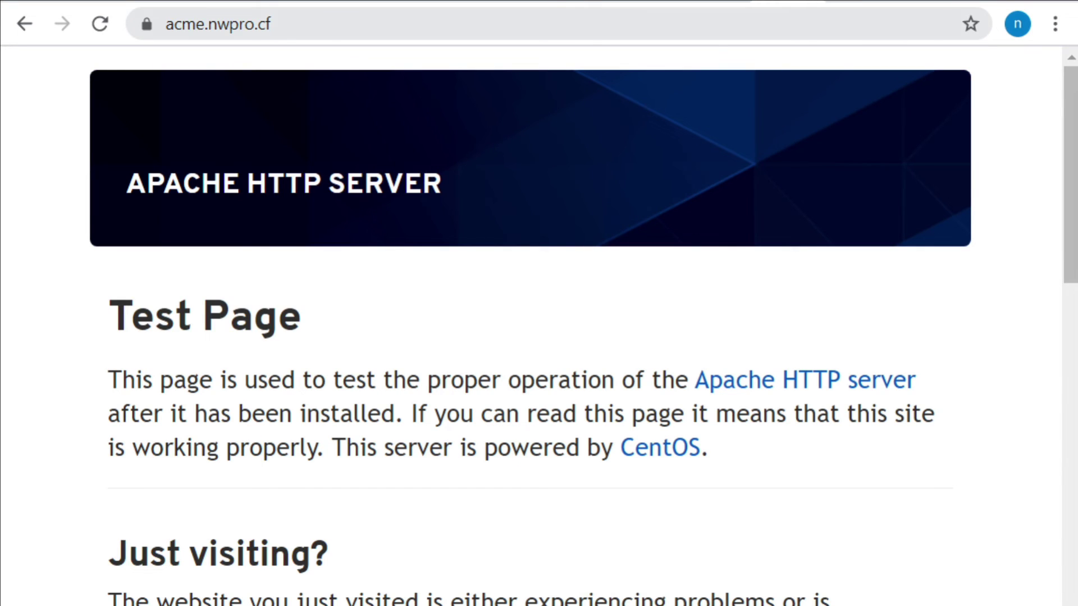
- View the site's certificate details, checking whom it is issued to, its issuer and validity, and close them
click(150, 25)
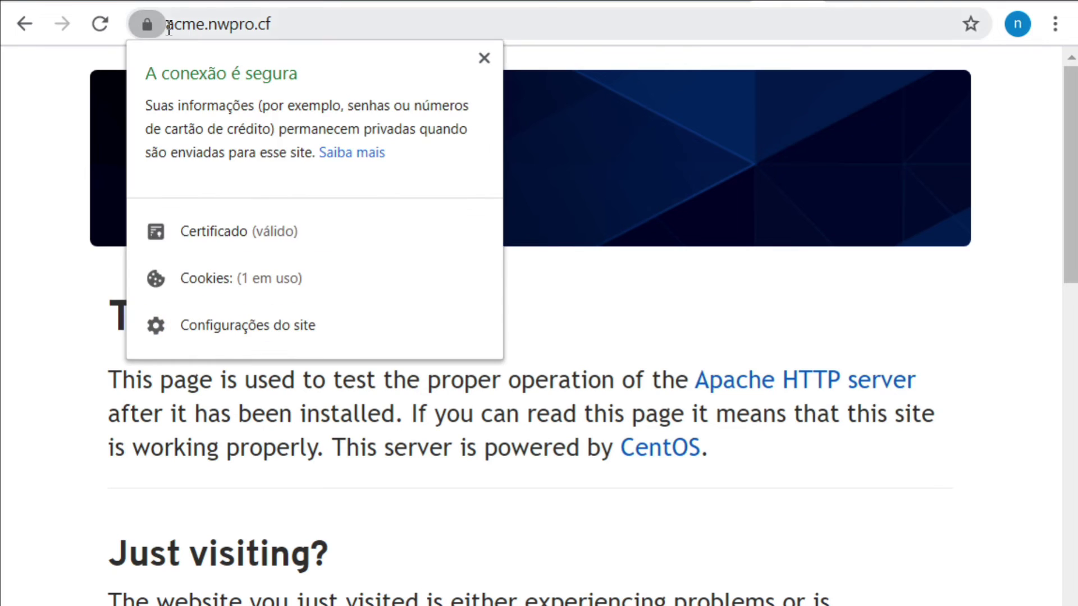
click(215, 235)
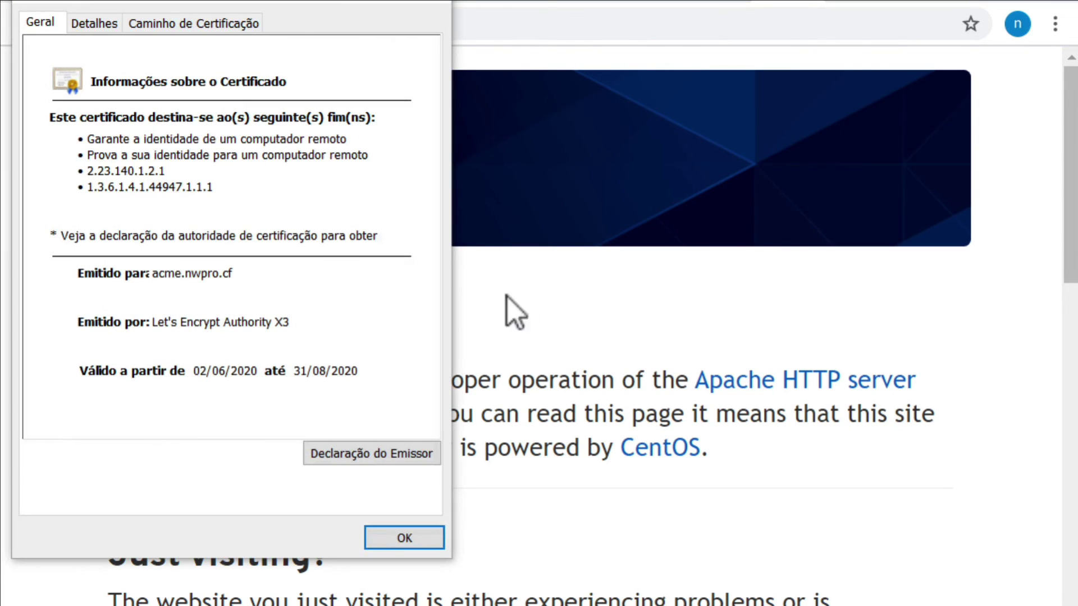
click(386, 464)
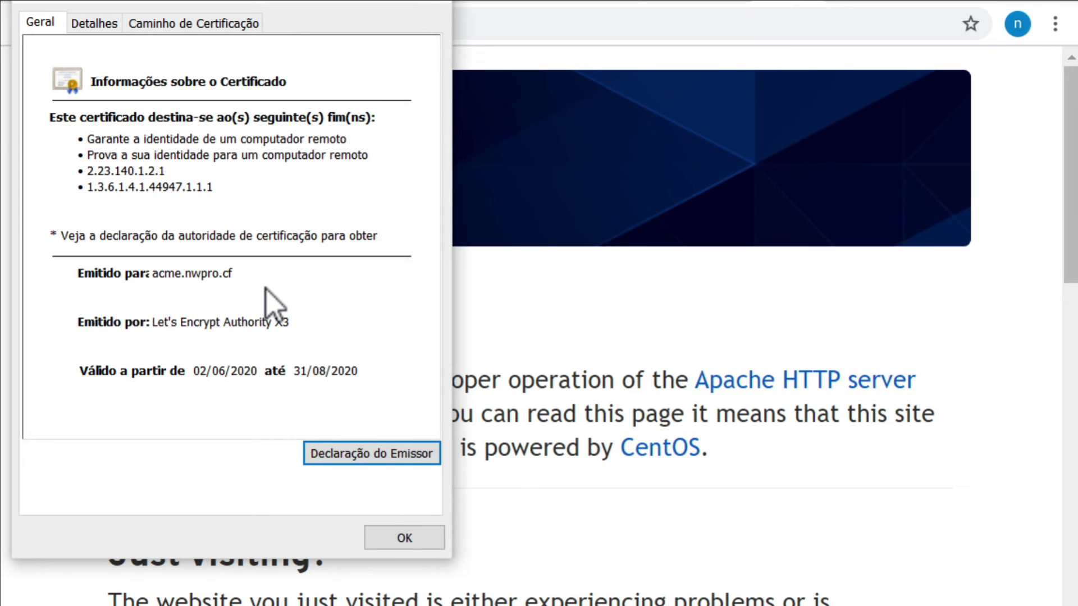
click(404, 544)
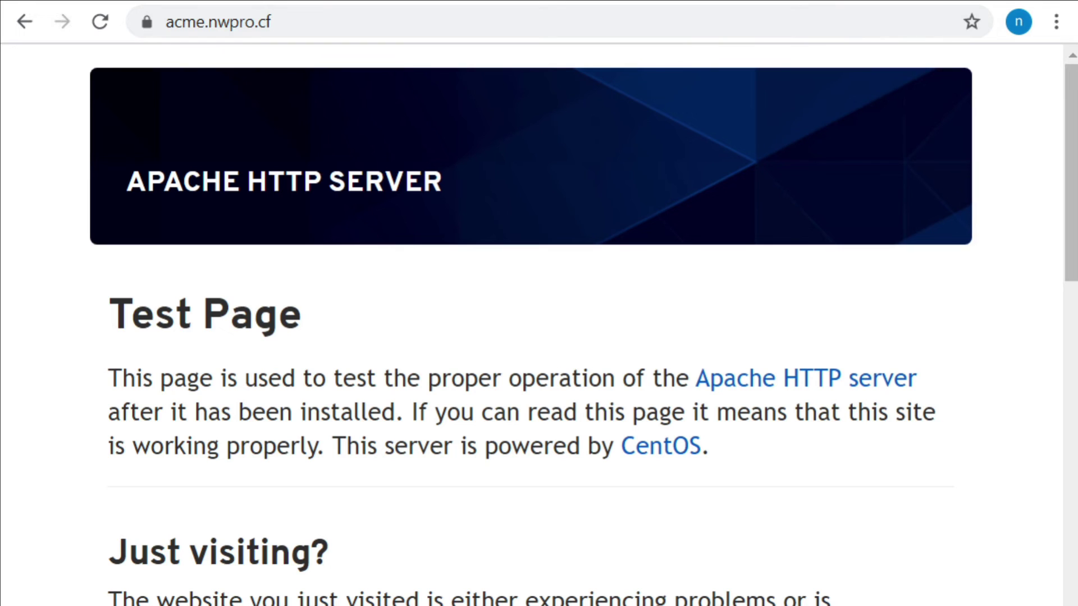
key(ctrl+t)
text(ac)
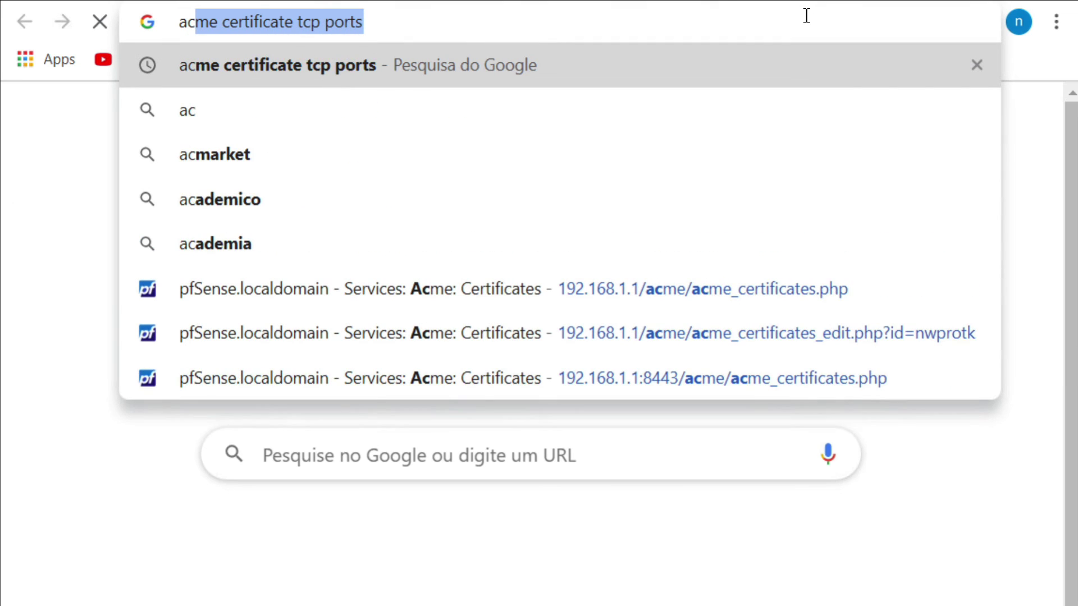
key(BackSpace)
key(BackSpace)
key(BackSpace)
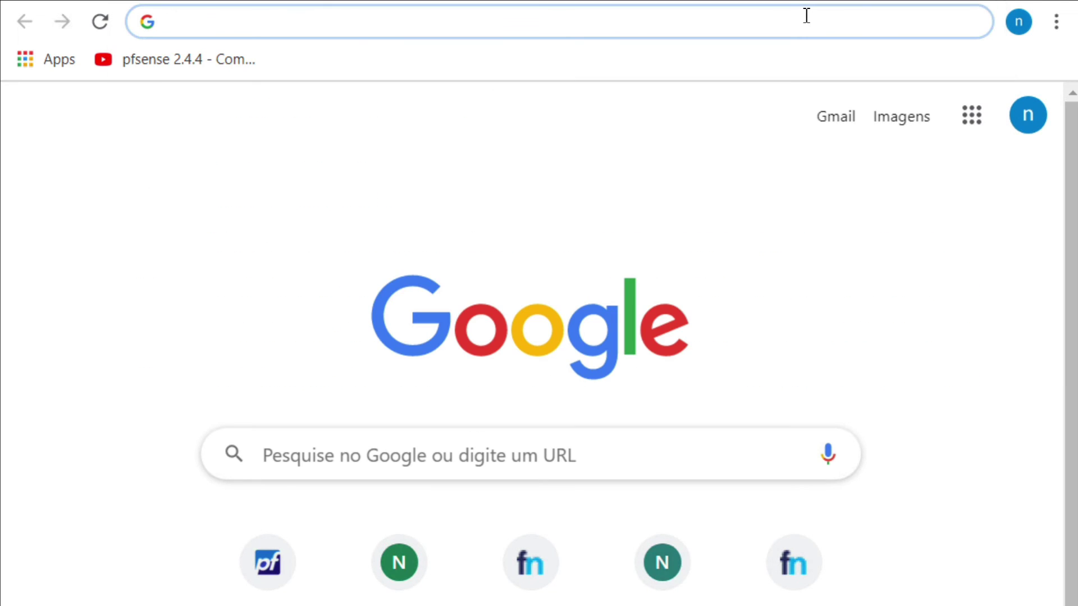
text(https)
key(Return)
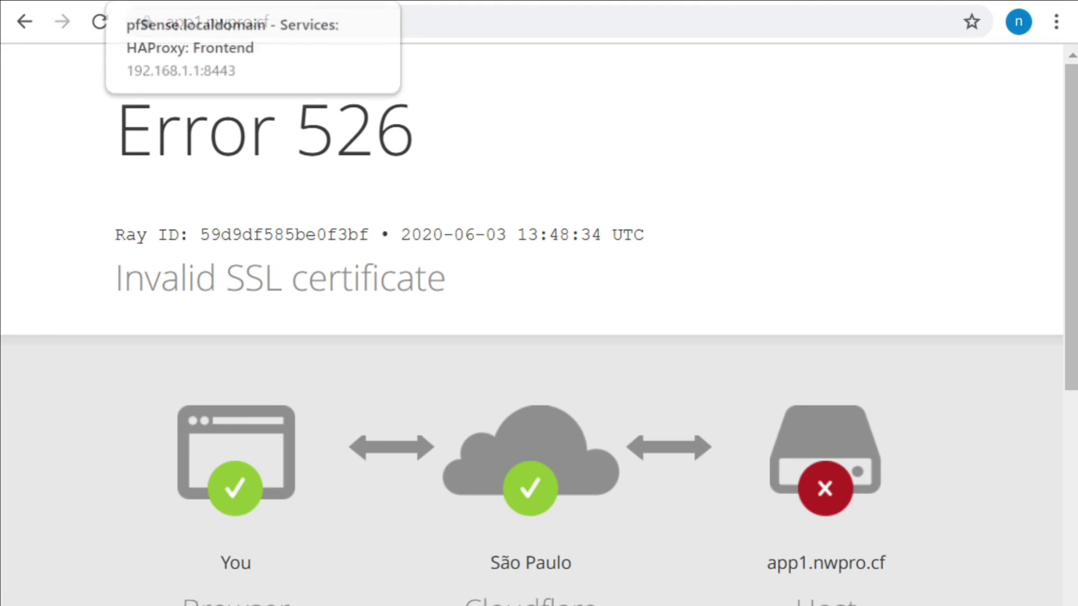
- Edit the frontendacme frontend in pfSense to be a shared frontend with frontendcf as its primary, and save it
click(112, 2)
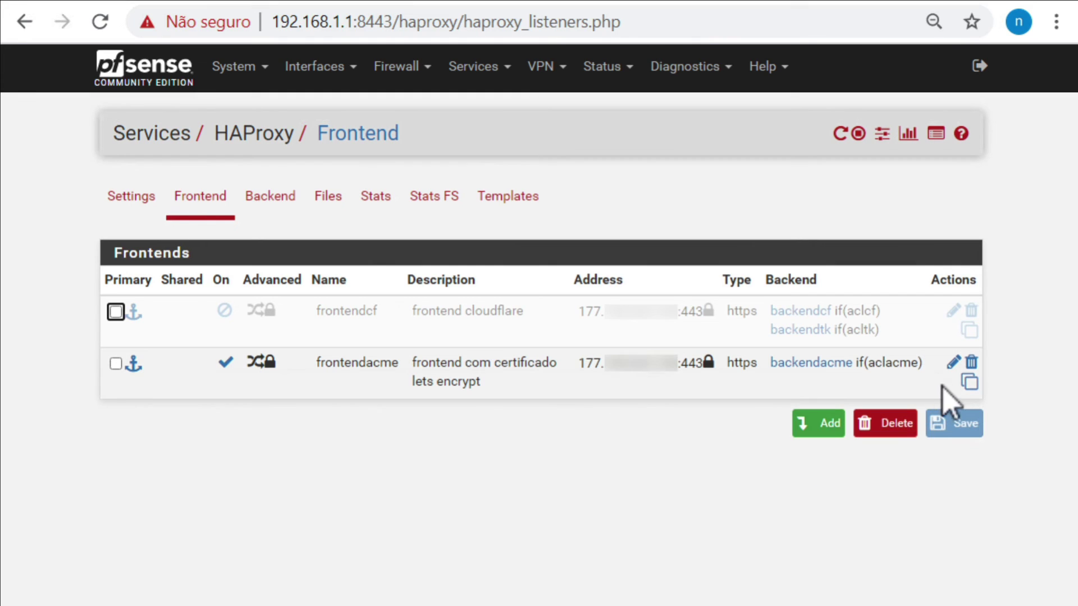
click(953, 363)
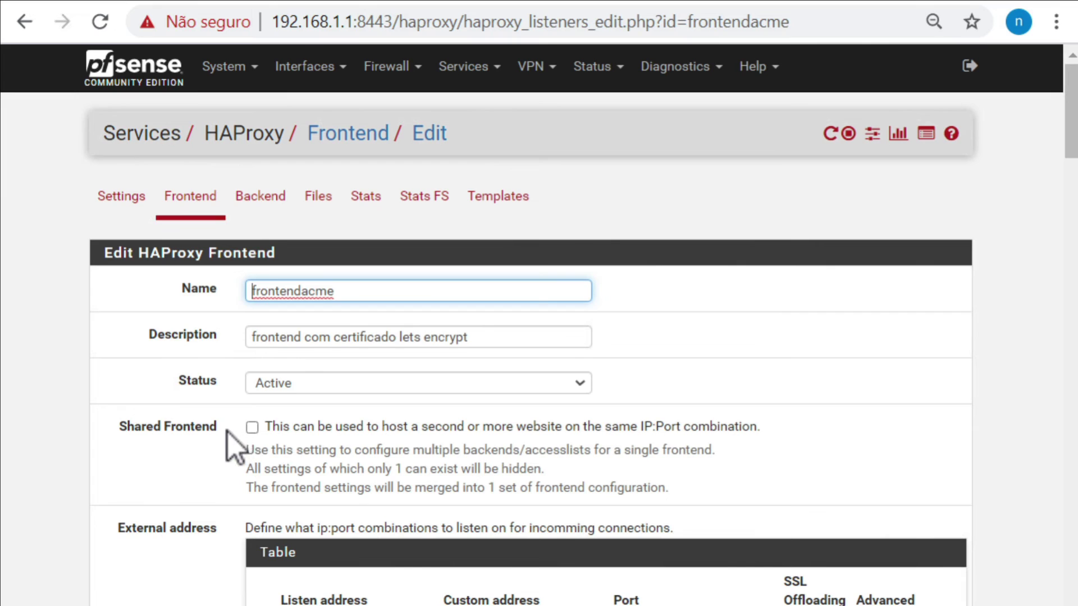
drag(120, 425, 190, 428)
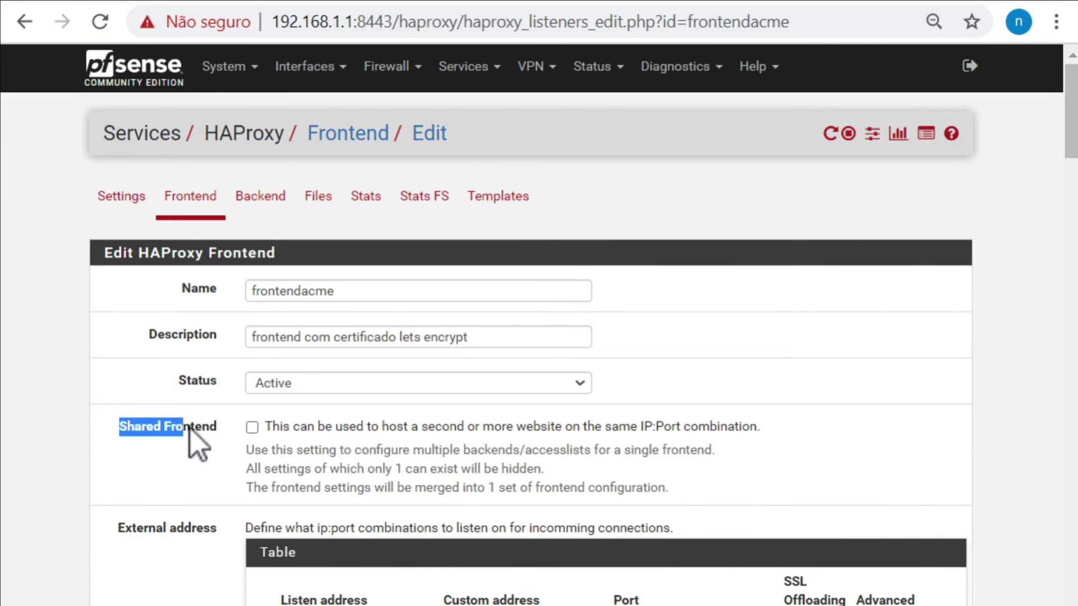
click(221, 430)
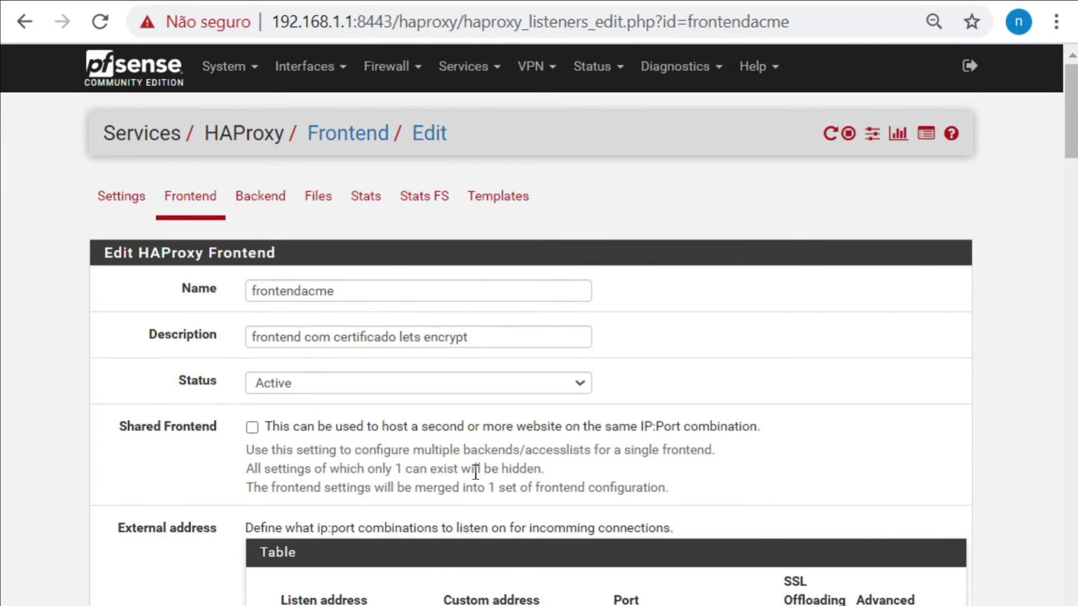
click(252, 428)
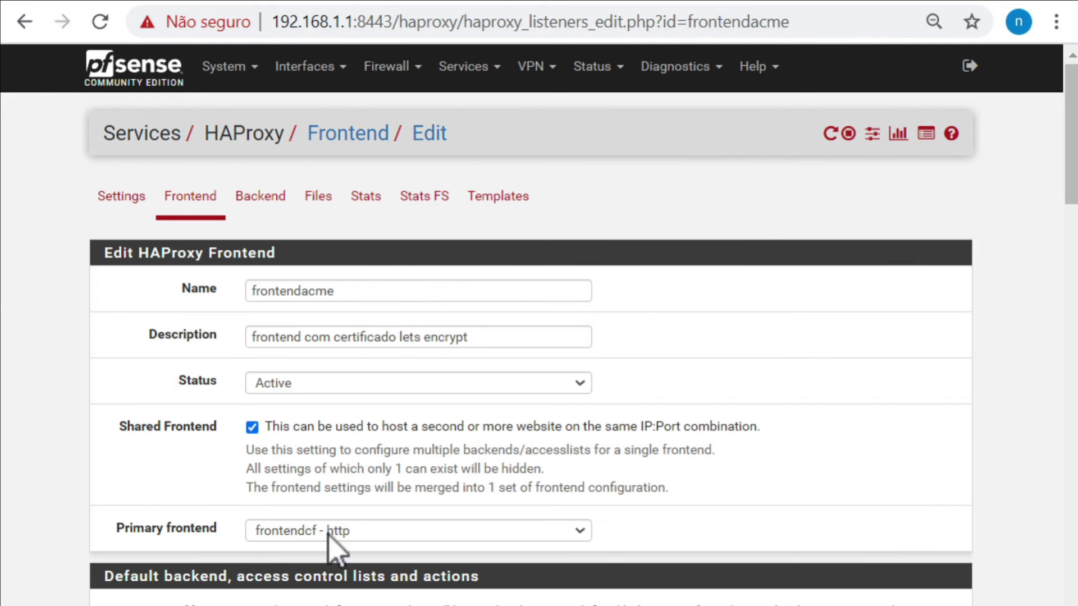
drag(1069, 181, 1069, 605)
click(281, 602)
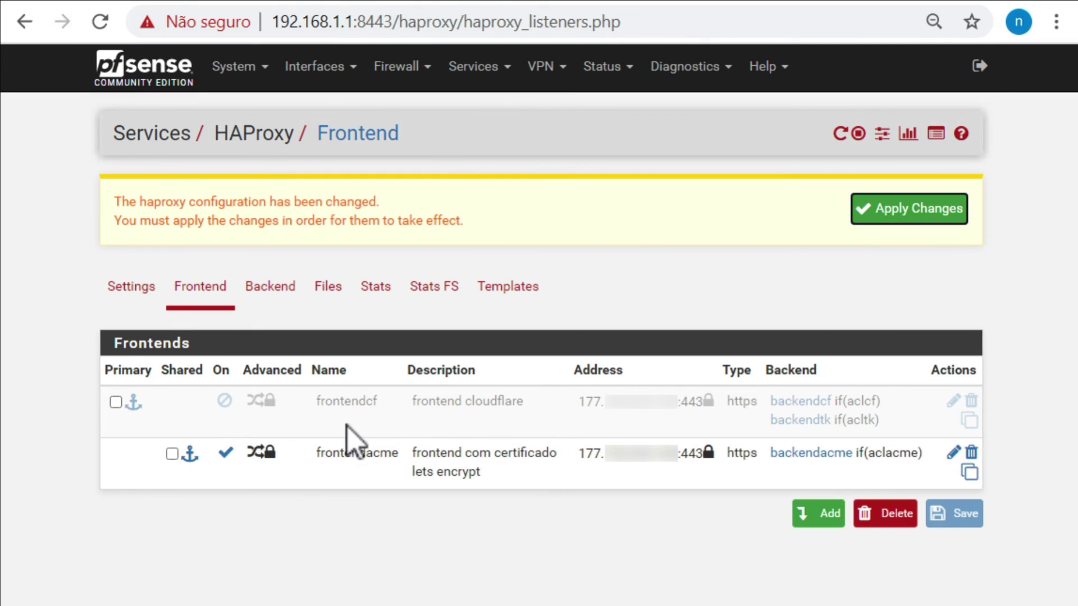
- Enable the frontendcf frontend and apply the HAProxy configuration changes
click(226, 397)
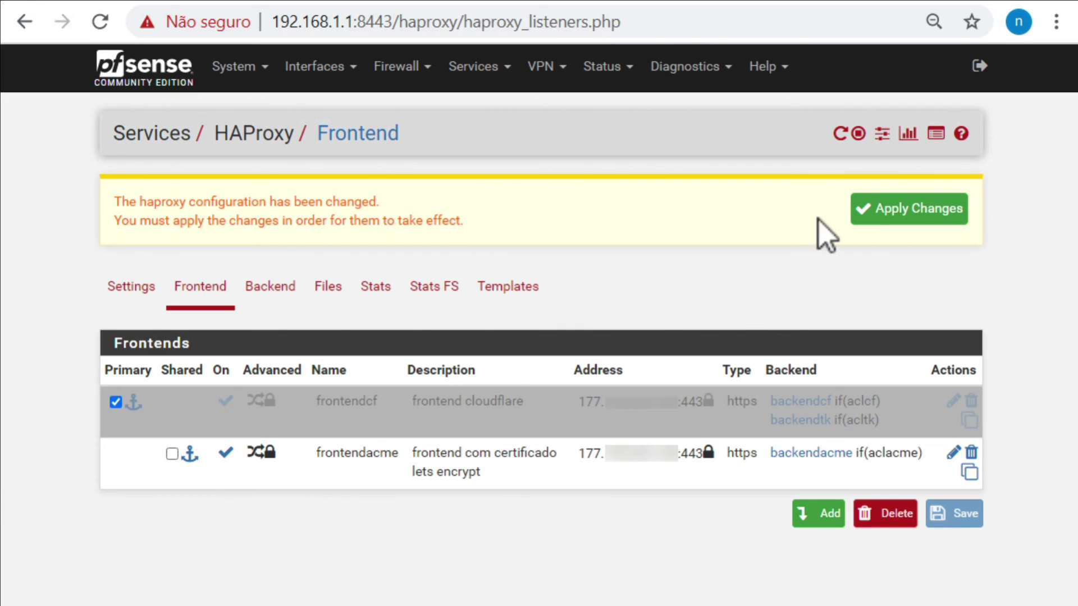
click(876, 212)
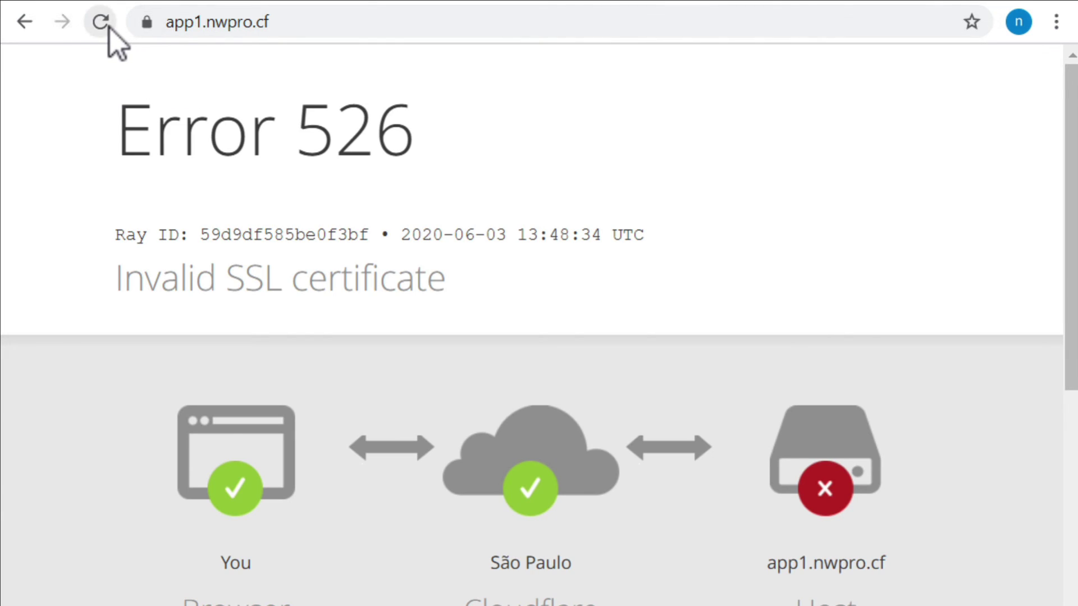
click(103, 23)
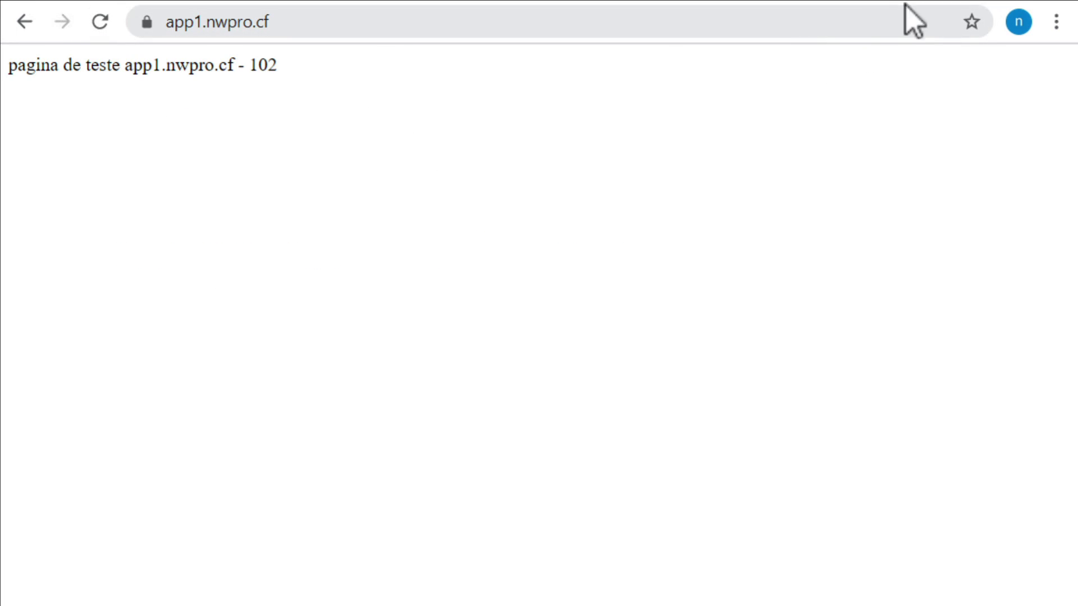
click(571, 14)
click(572, 15)
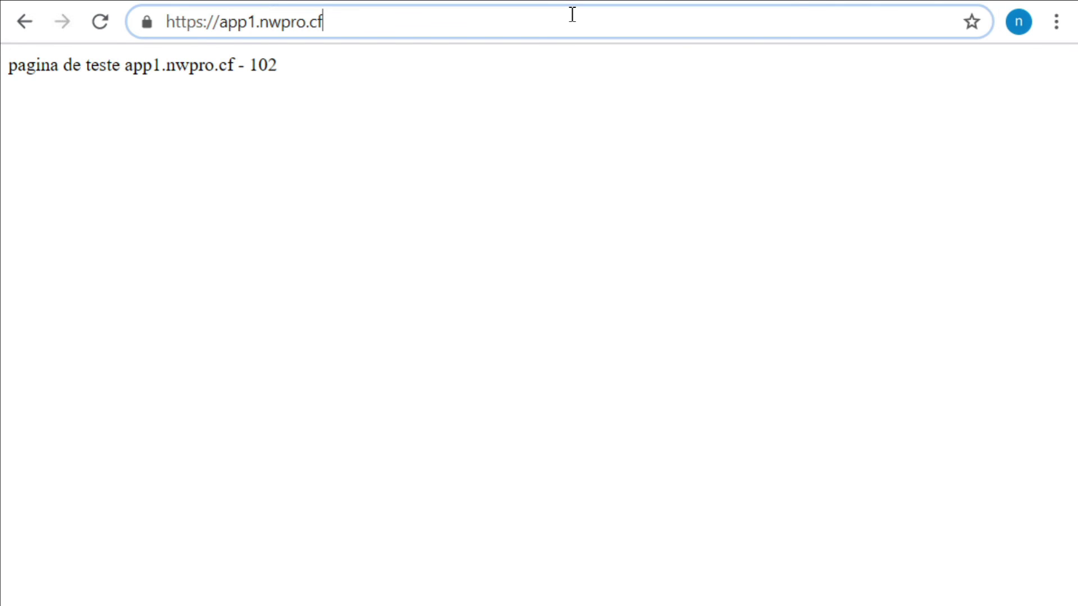
key(BackSpace)
key(BackSpace)
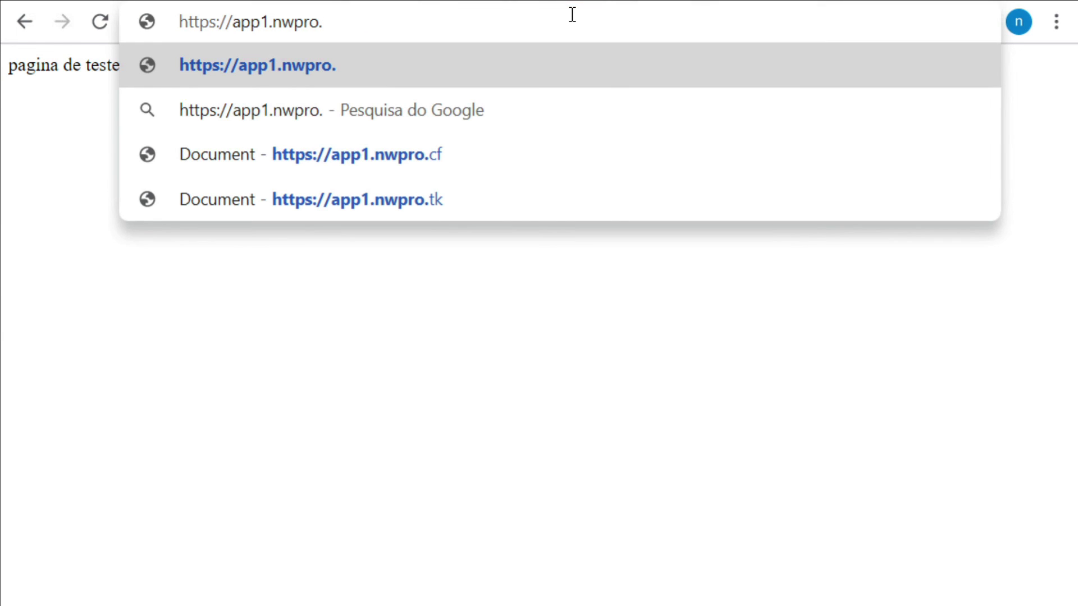
text(tk)
key(Return)
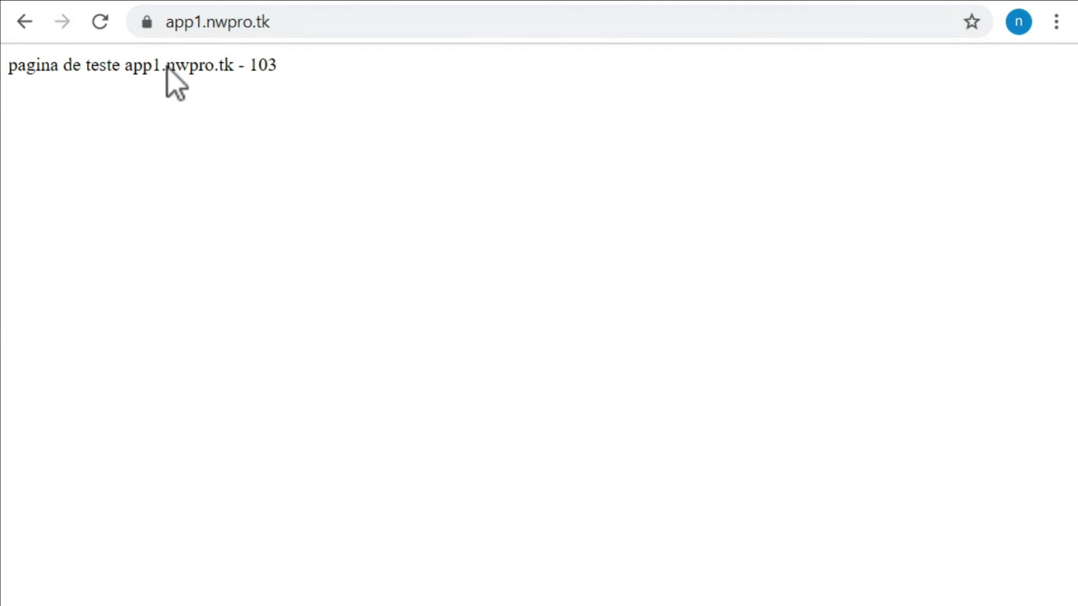
- Open the connection security information for app1.nwpro.tk to check its certificate
click(144, 28)
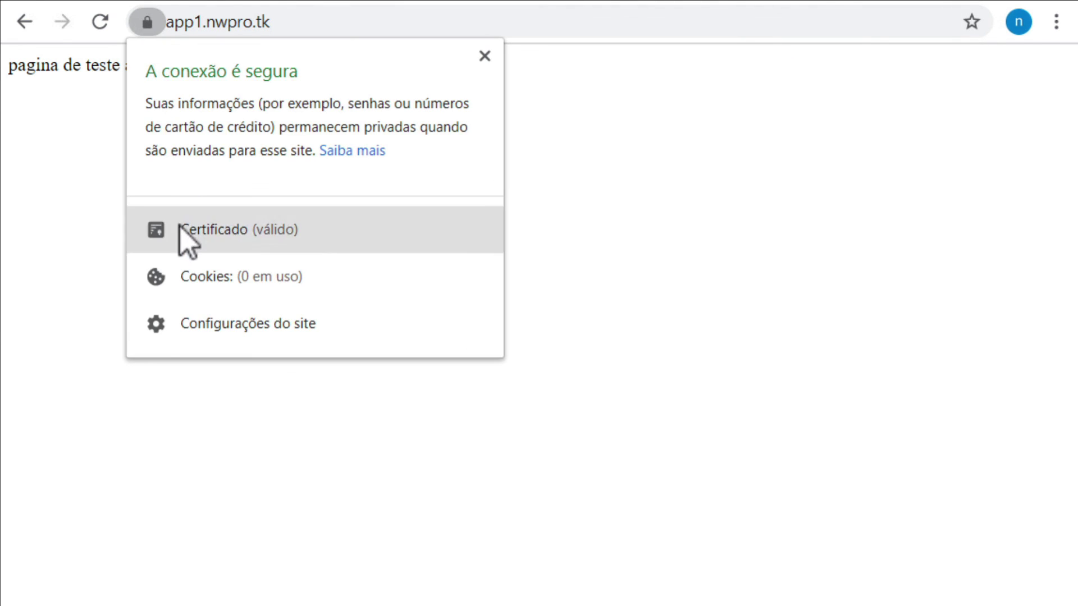